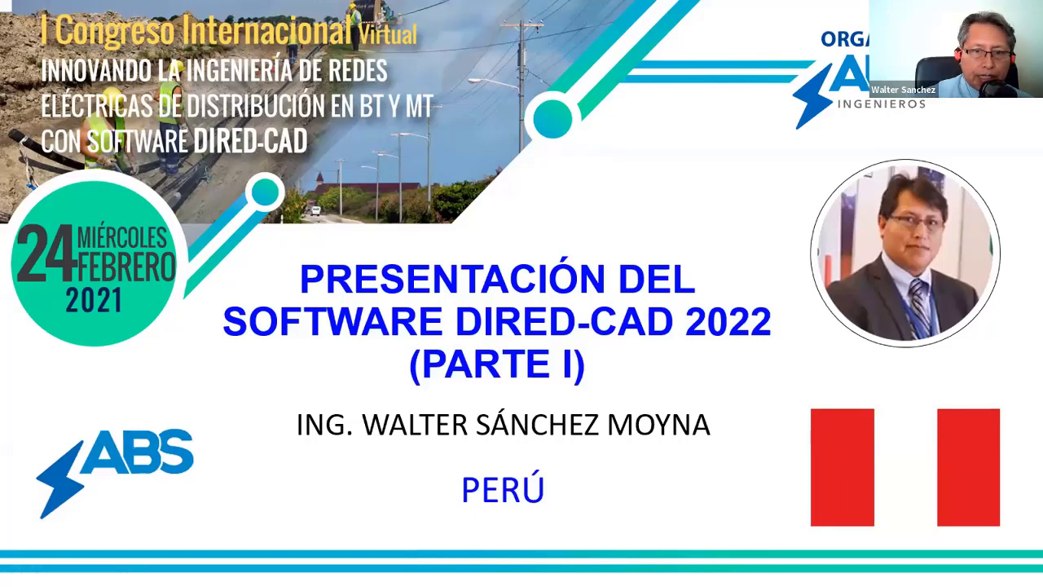
# Step: Advance the slideshow to the DIRED-CAD 2022 version-history slide
pyautogui.press('Right')
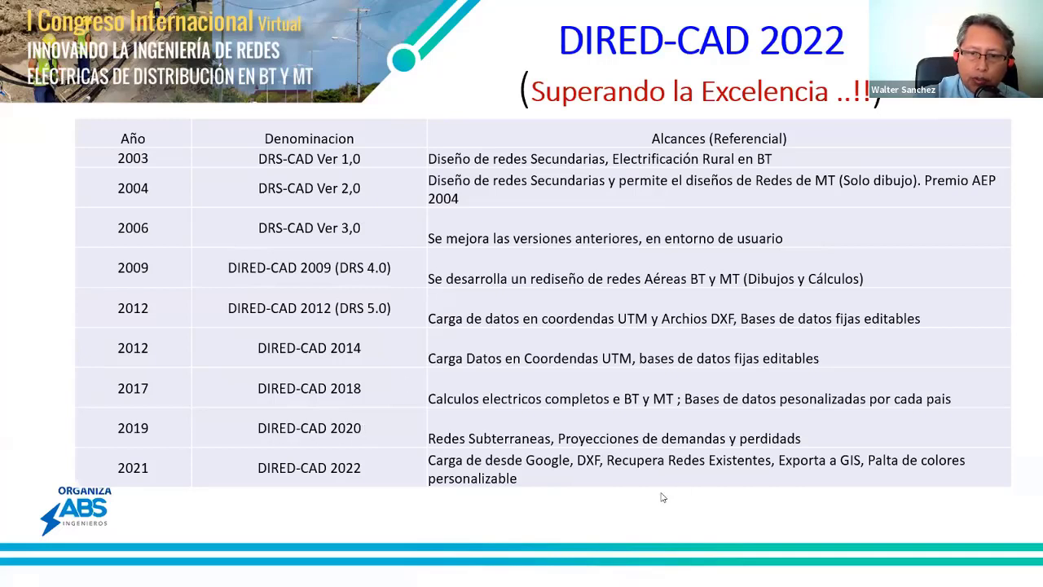
pyautogui.moveTo(61, 575)
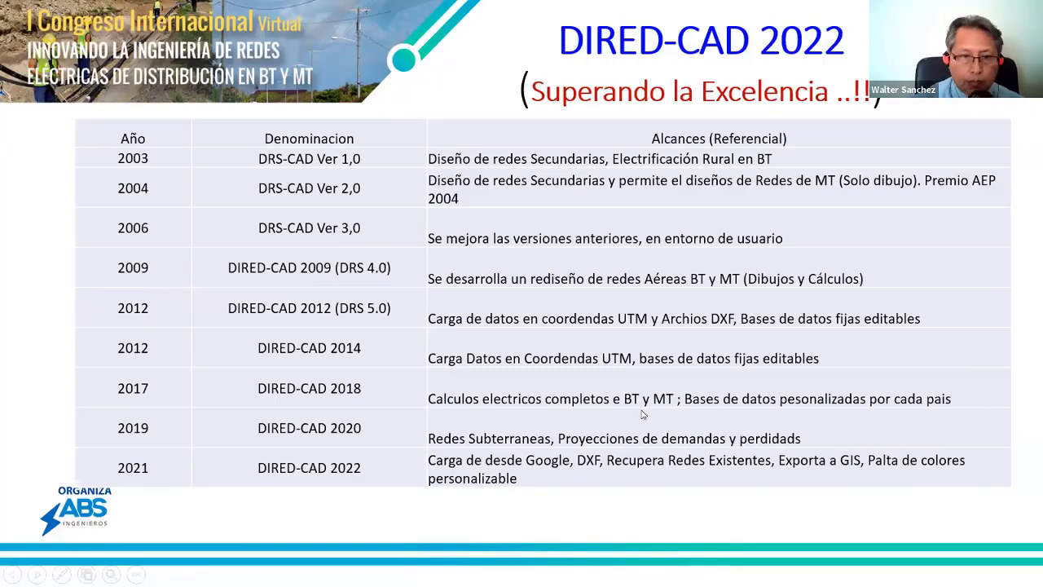
# Step: Advance to the slide pairing the Google Earth village image with its DIRED-CAD network drawing
pyautogui.press('Right')
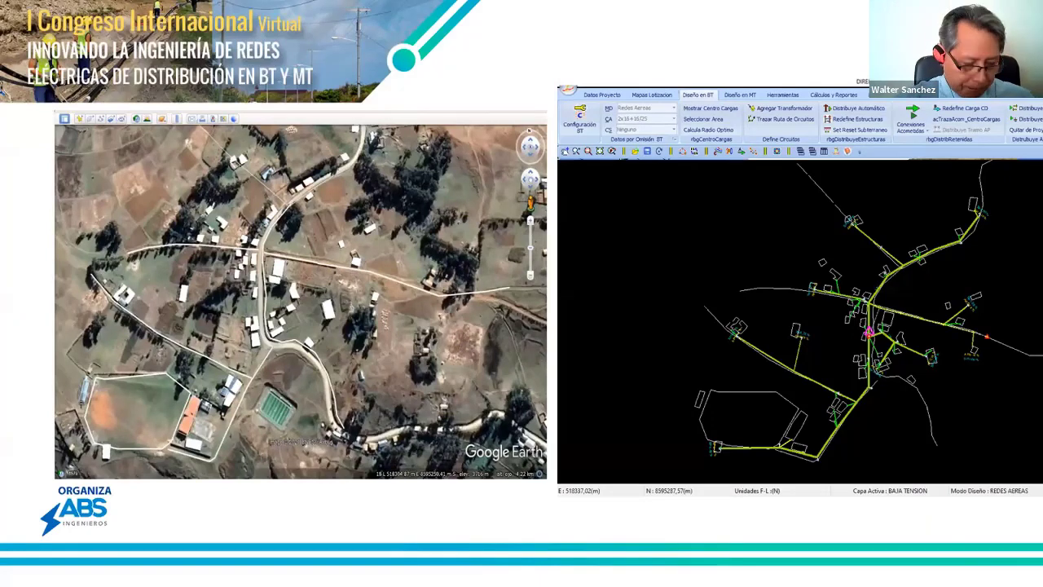
# Step: End the PowerPoint slideshow and bring the DIRED-CAD 2022 window to the front
pyautogui.press('Escape')
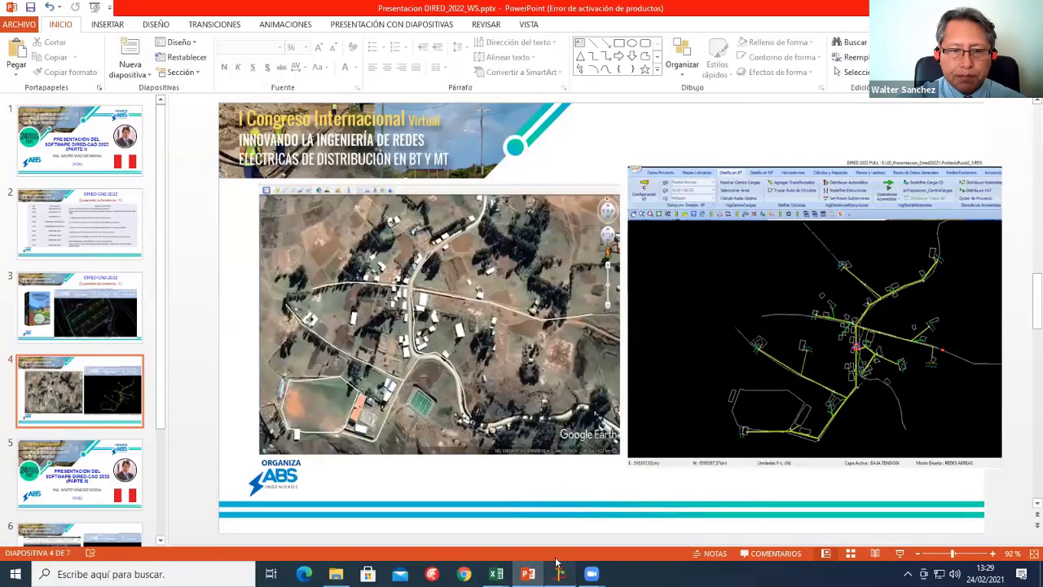
pyautogui.click(560, 574)
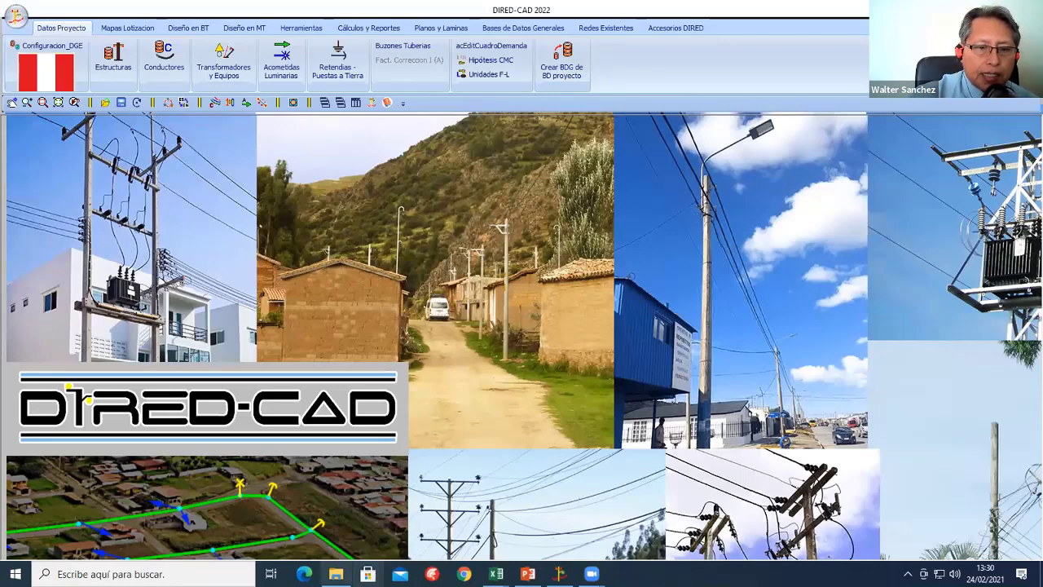
# Step: Open PobladoRural2.kml from the presentation folder in Google Earth Pro
pyautogui.click(336, 574)
pyautogui.doubleClick(173, 187)
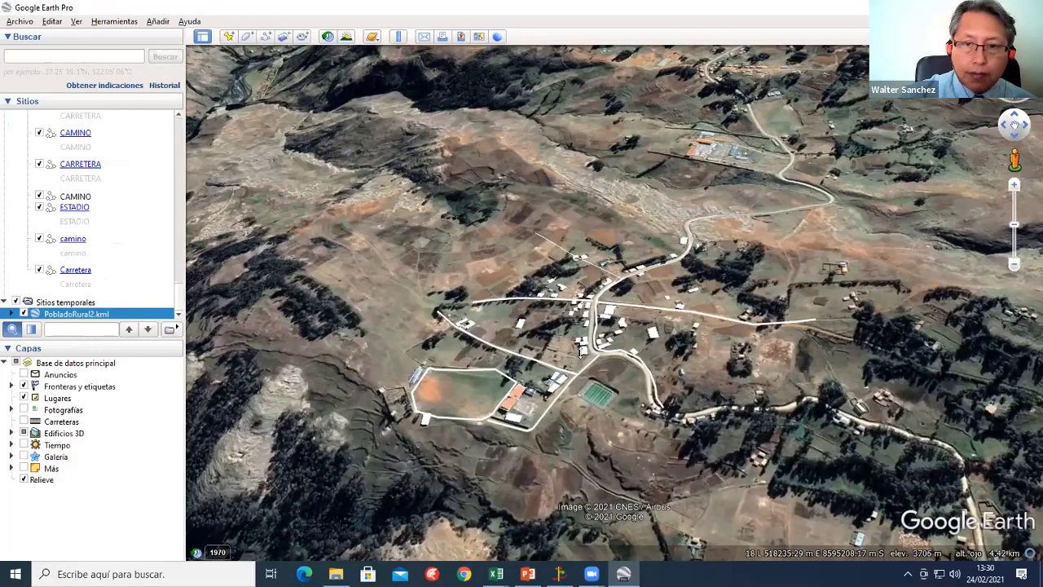
# Step: Look straight down on the village and hide the Tour de lugares destacados sample places
pyautogui.moveTo(584, 371)
pyautogui.mouseDown(button='middle')
pyautogui.moveTo(577, 262)
pyautogui.moveTo(579, 342)
pyautogui.mouseUp(button='middle')
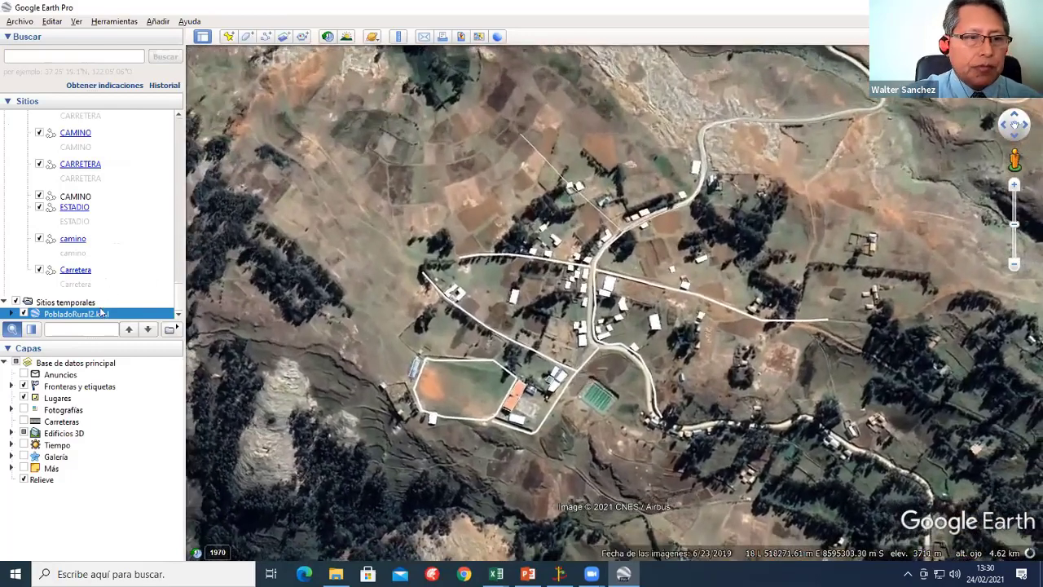
pyautogui.scroll(3, 92, 182)
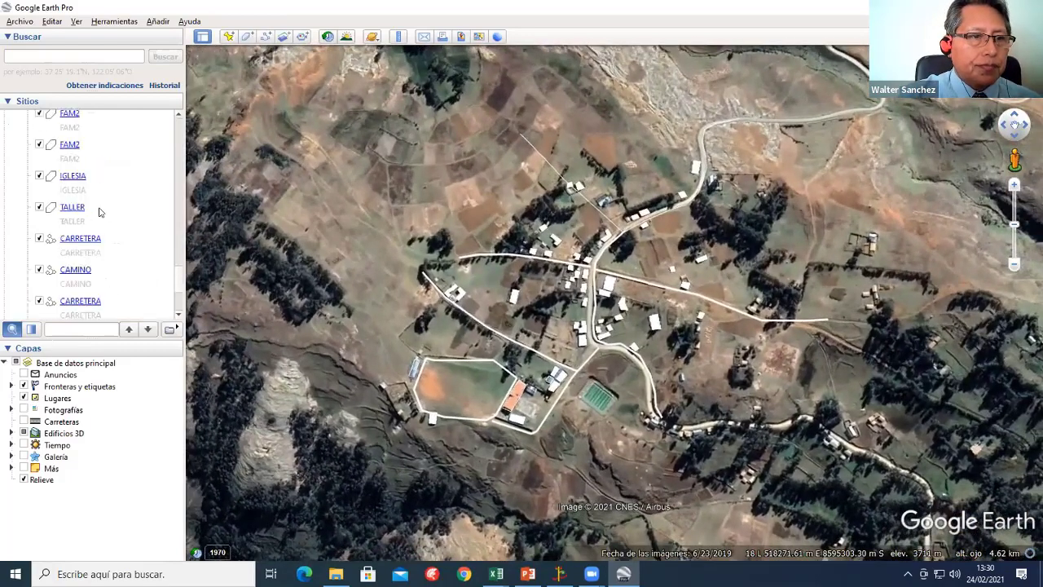
pyautogui.scroll(3, 113, 178)
pyautogui.scroll(3, 114, 177)
pyautogui.scroll(3, 114, 167)
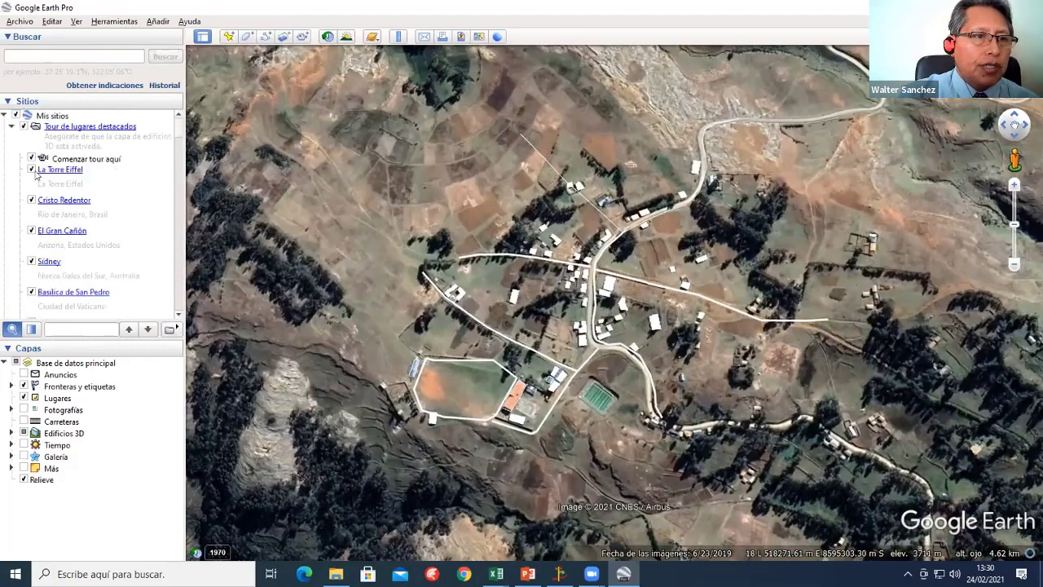
pyautogui.click(25, 128)
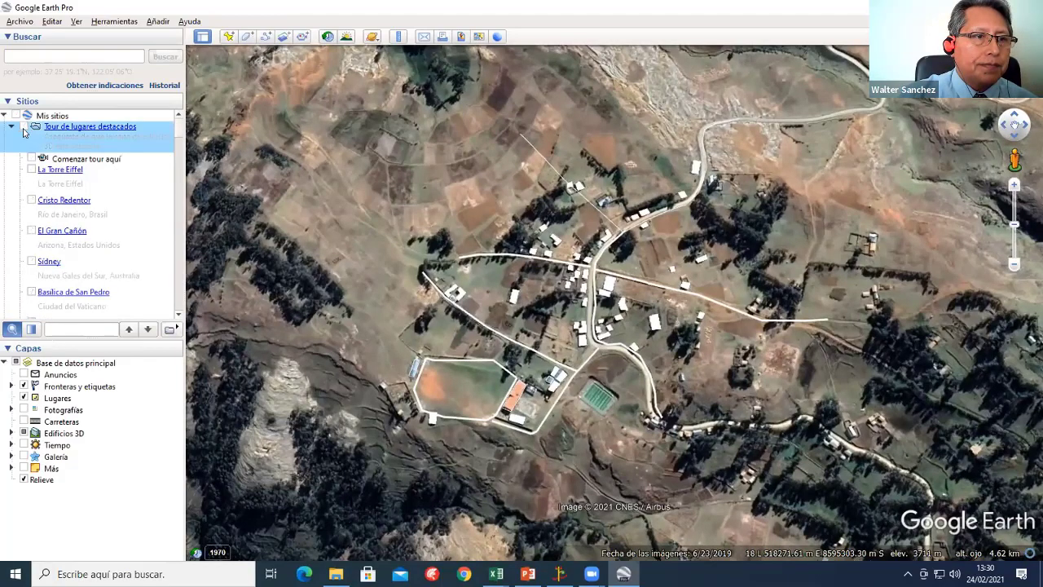
pyautogui.scroll(-10, 61, 238)
pyautogui.scroll(-1, 64, 236)
pyautogui.scroll(3, 65, 234)
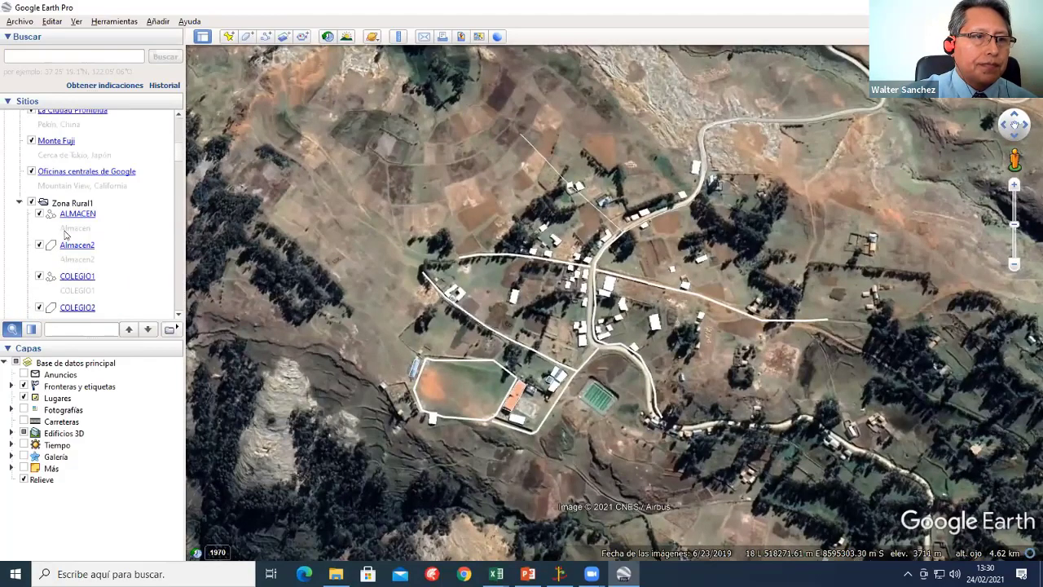
# Step: Hide the Zona Rural1 places in the Sitios list
pyautogui.click(32, 204)
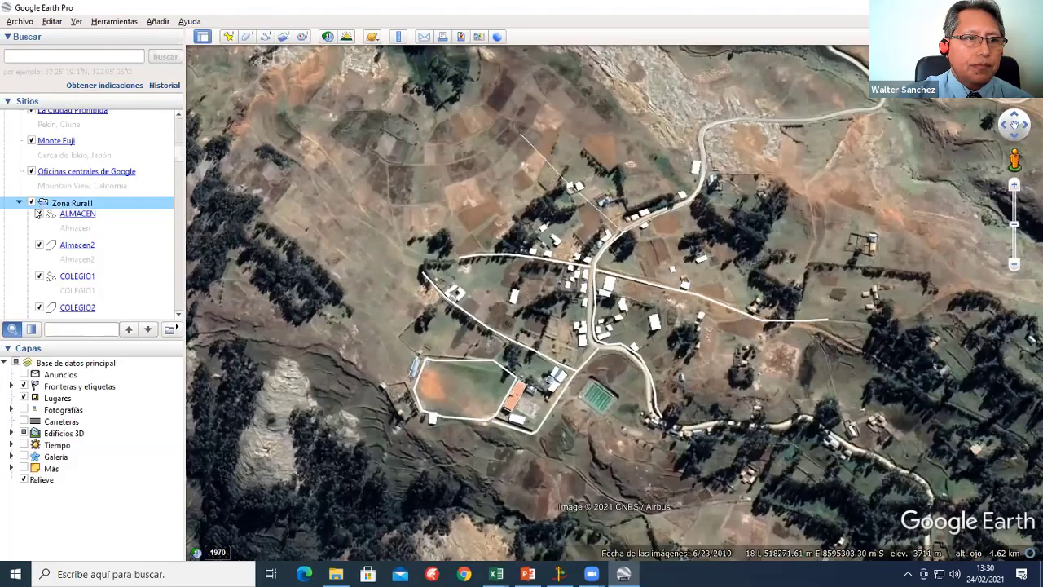
pyautogui.scroll(-5, 137, 226)
pyautogui.scroll(-3, 136, 226)
pyautogui.scroll(-3, 137, 226)
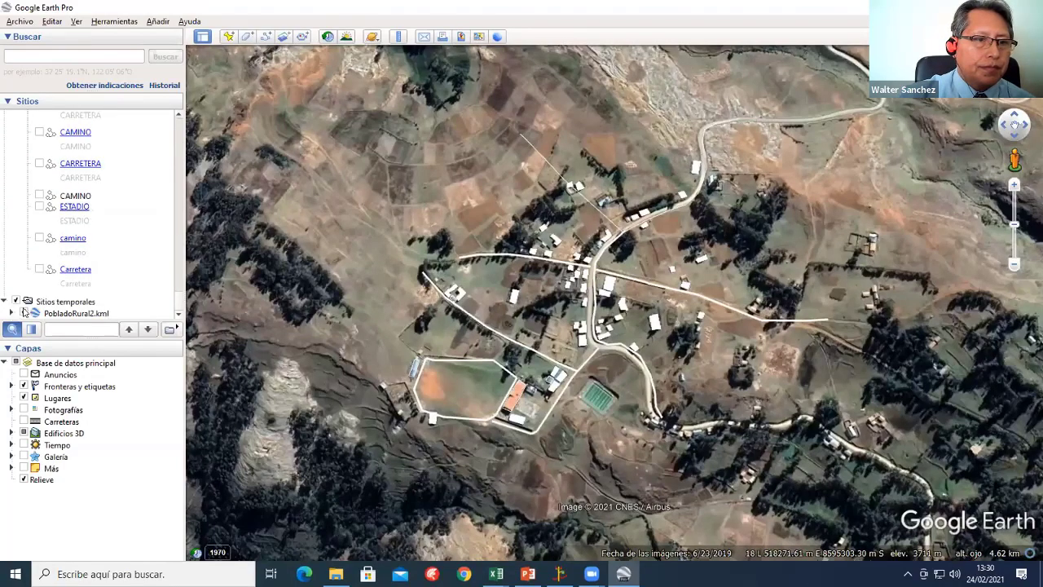
# Step: Compare bare imagery with the PobladoRural2.kml overlay, then zoom onto the village's western houses
pyautogui.click(24, 313)
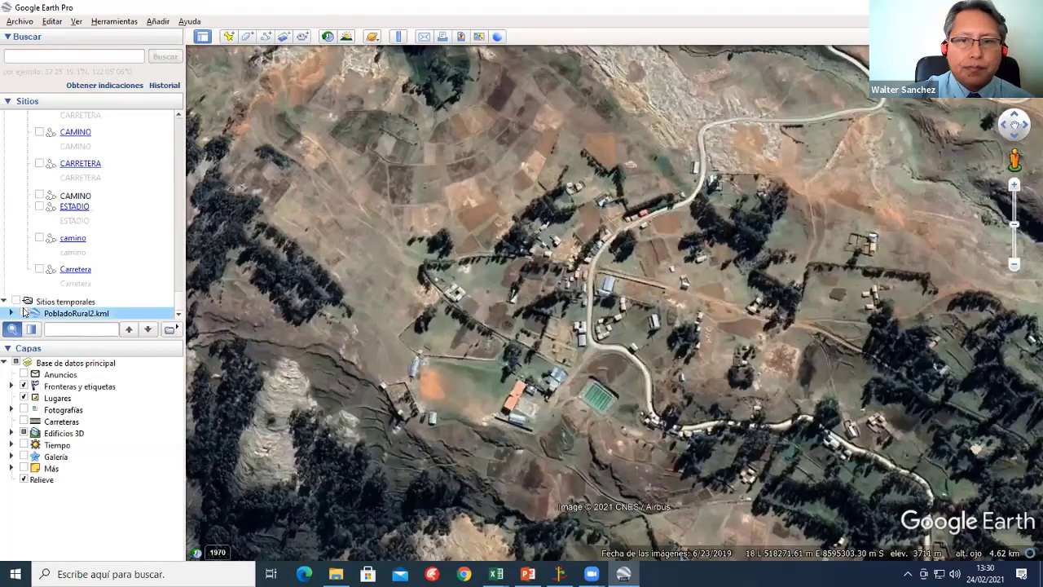
pyautogui.scroll(2, 601, 242)
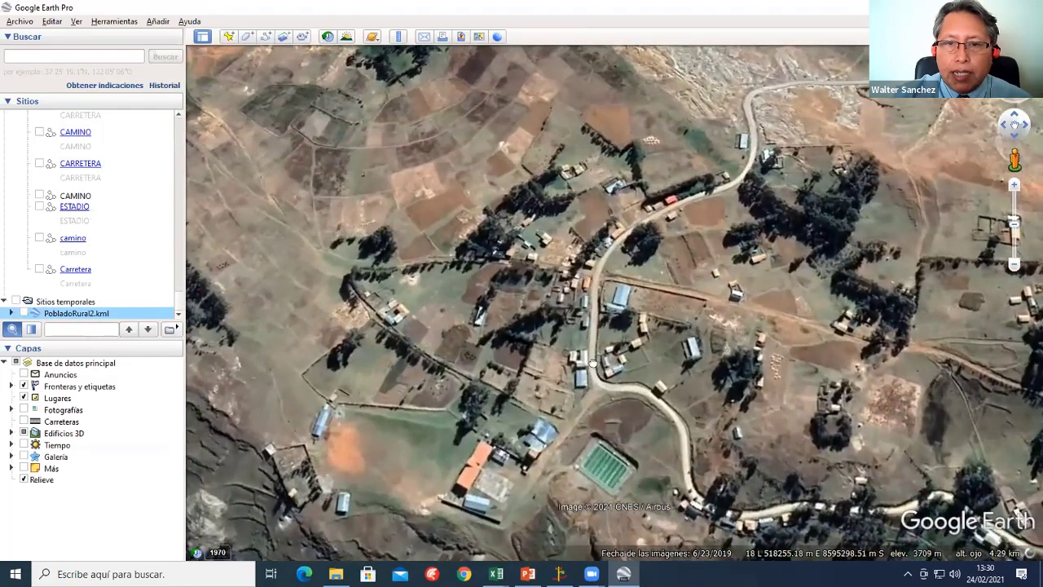
pyautogui.scroll(1, 593, 355)
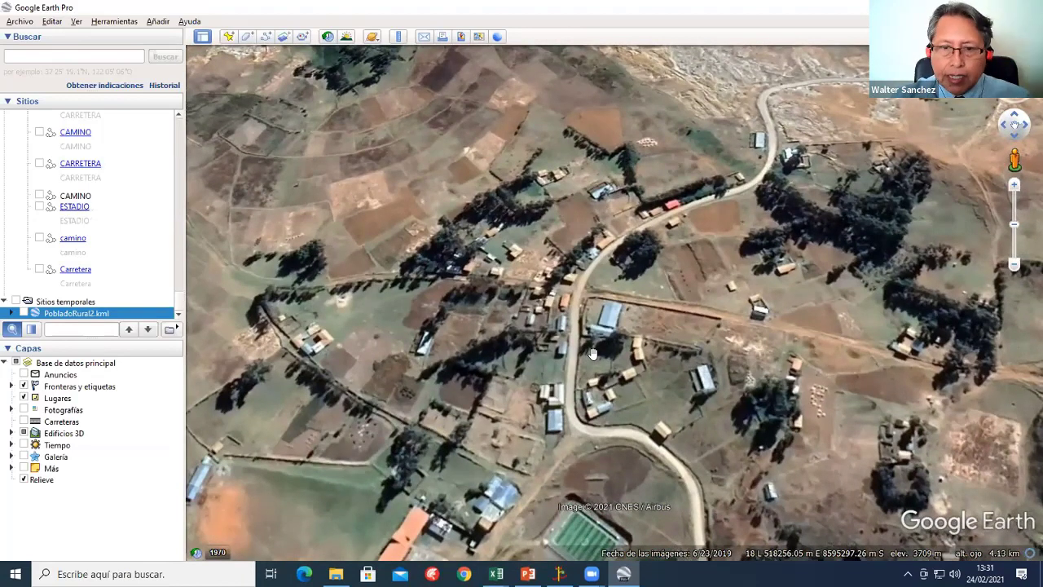
pyautogui.click(24, 313)
pyautogui.scroll(1, 486, 279)
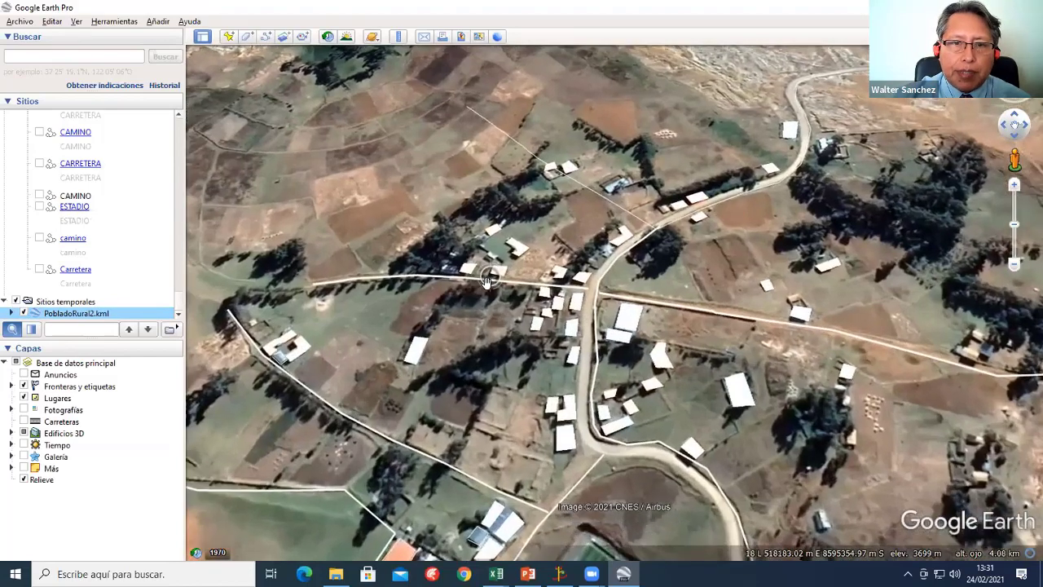
pyautogui.scroll(2, 547, 395)
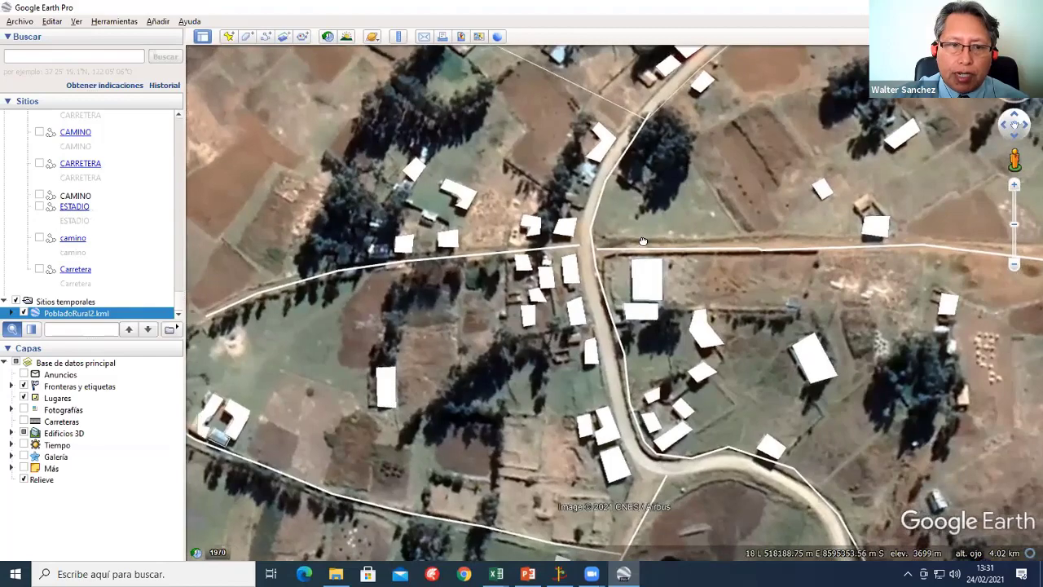
pyautogui.moveTo(191, 372); pyautogui.dragTo(412, 336)
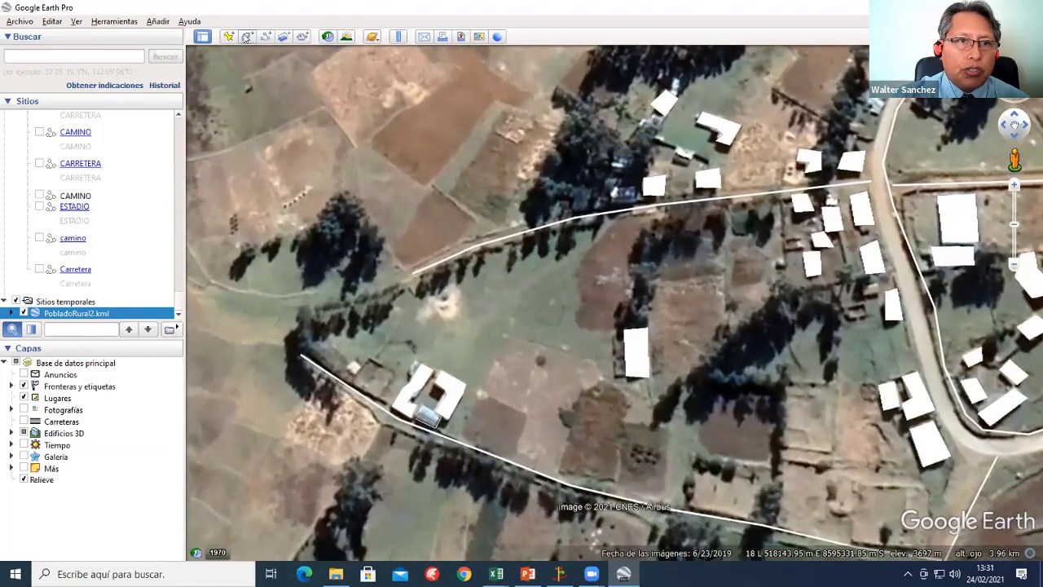
# Step: Outline the plot below the road bend with a four-corner polygon
pyautogui.click(247, 36)
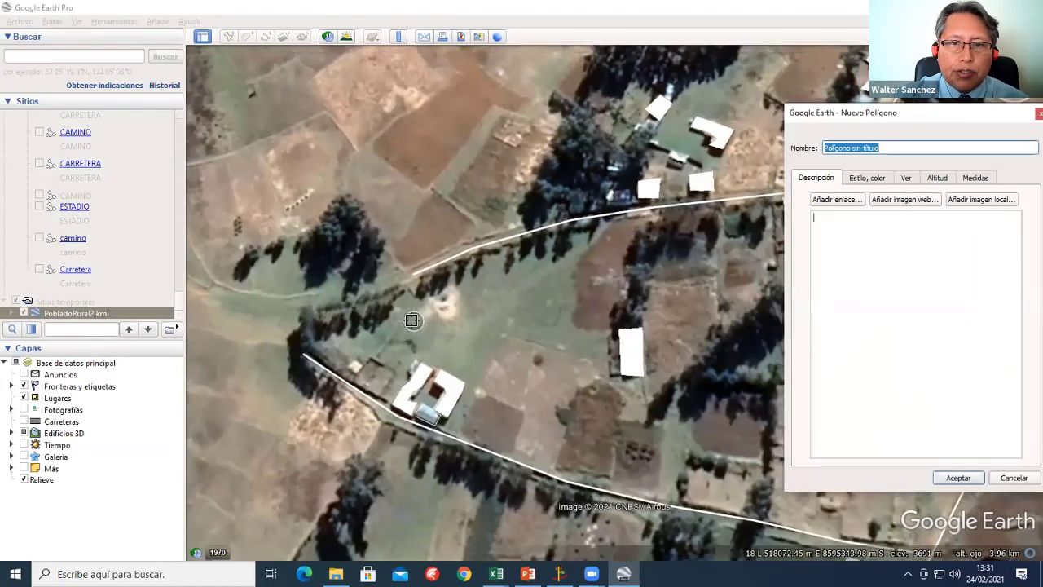
pyautogui.scroll(-3, 412, 320)
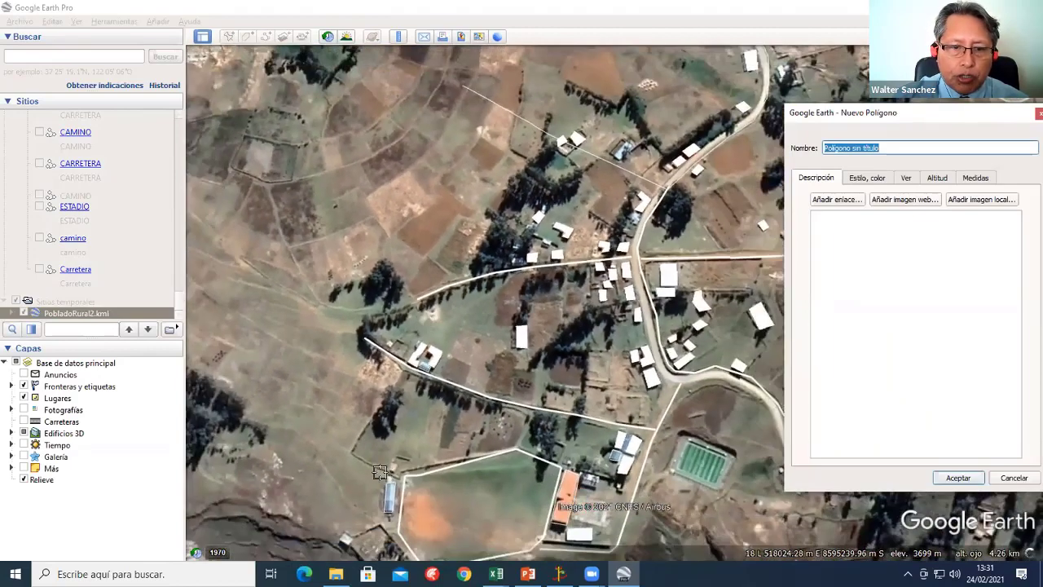
pyautogui.scroll(1, 379, 473)
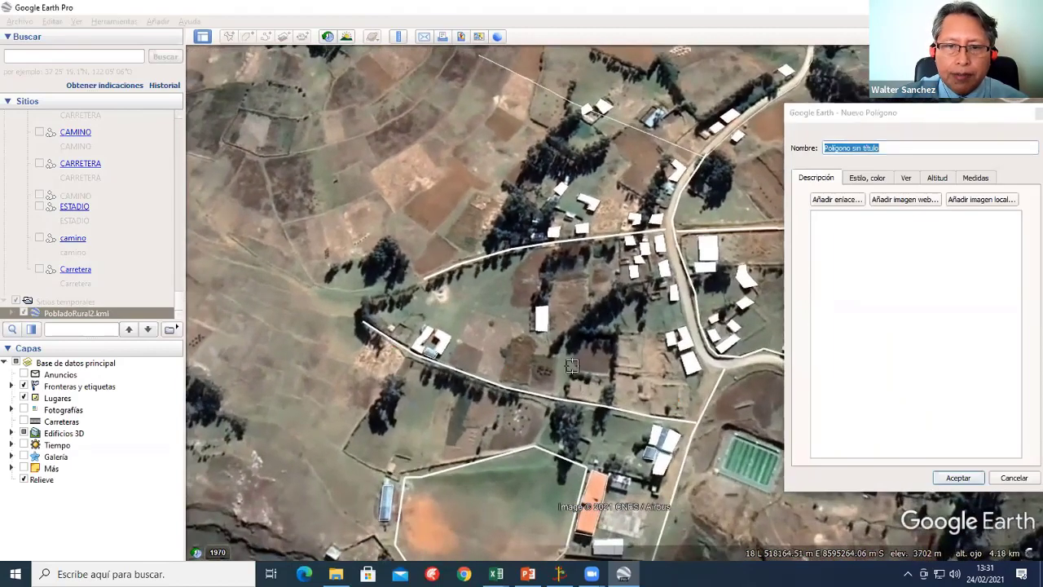
pyautogui.moveTo(310, 131); pyautogui.dragTo(425, 241)
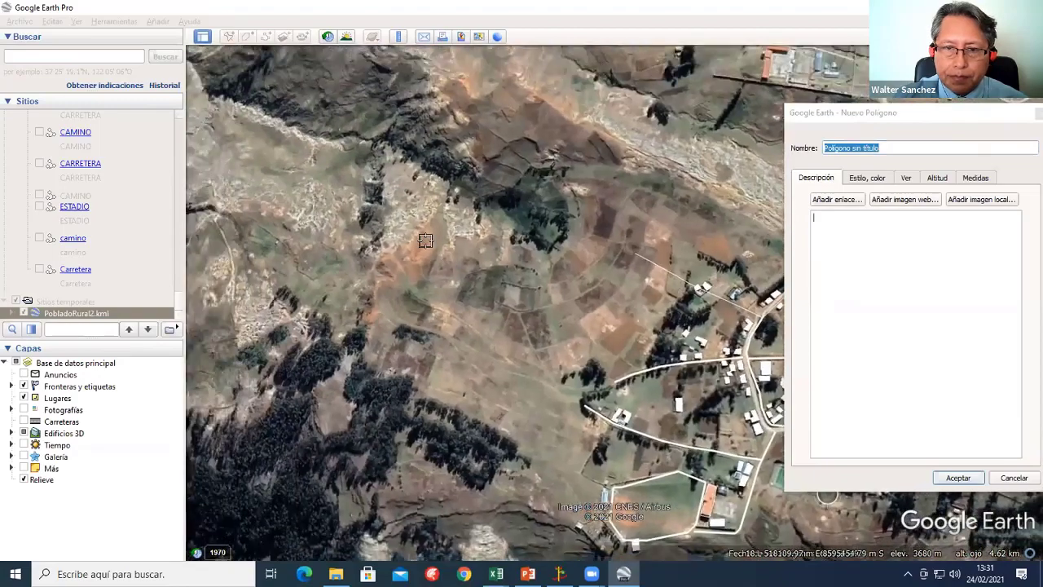
pyautogui.press('Down')
pyautogui.press('Right')
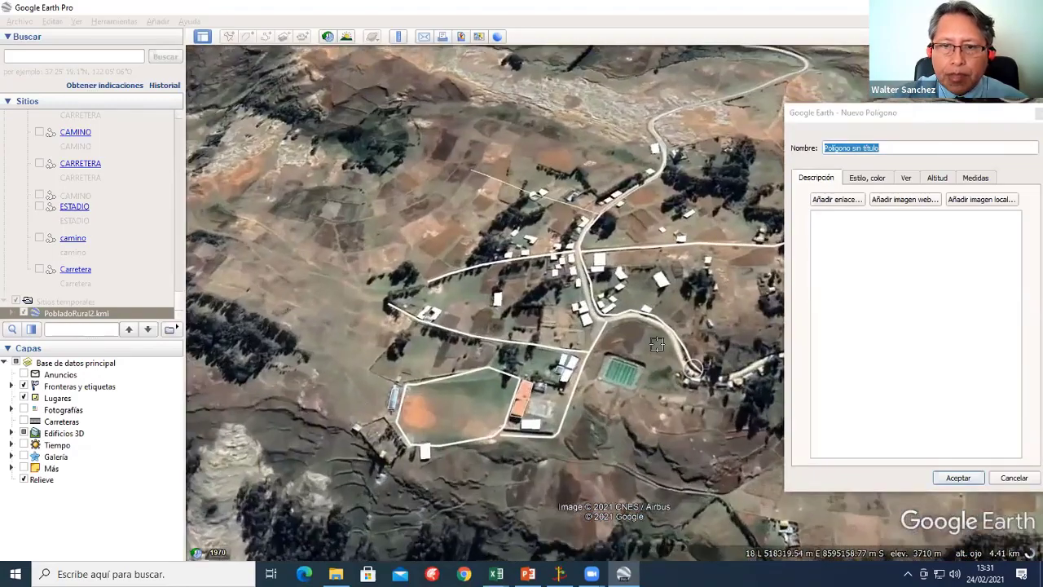
pyautogui.moveTo(657, 344); pyautogui.dragTo(462, 393, button='middle')
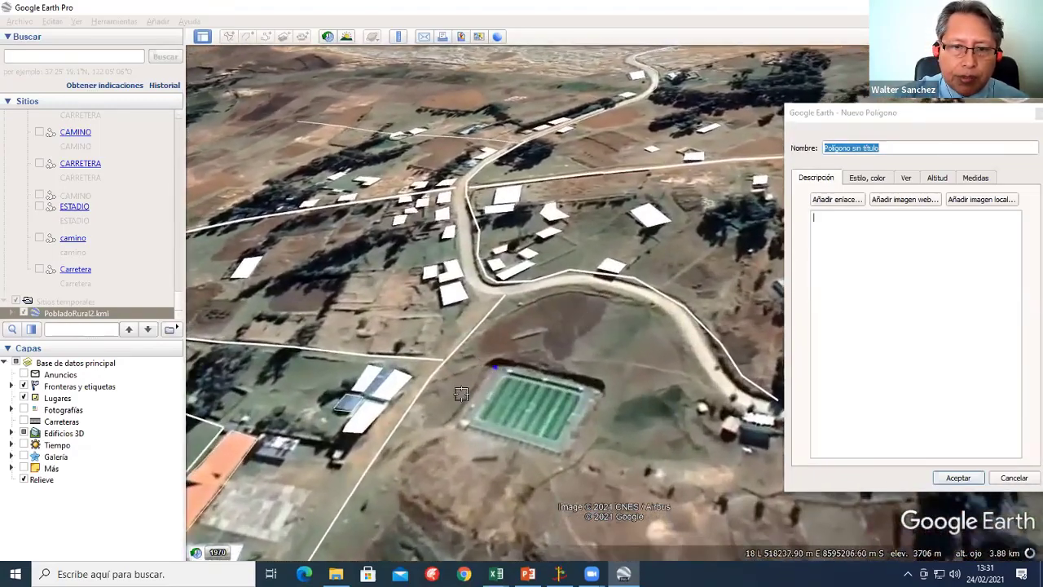
pyautogui.click(459, 421)
pyautogui.click(561, 450)
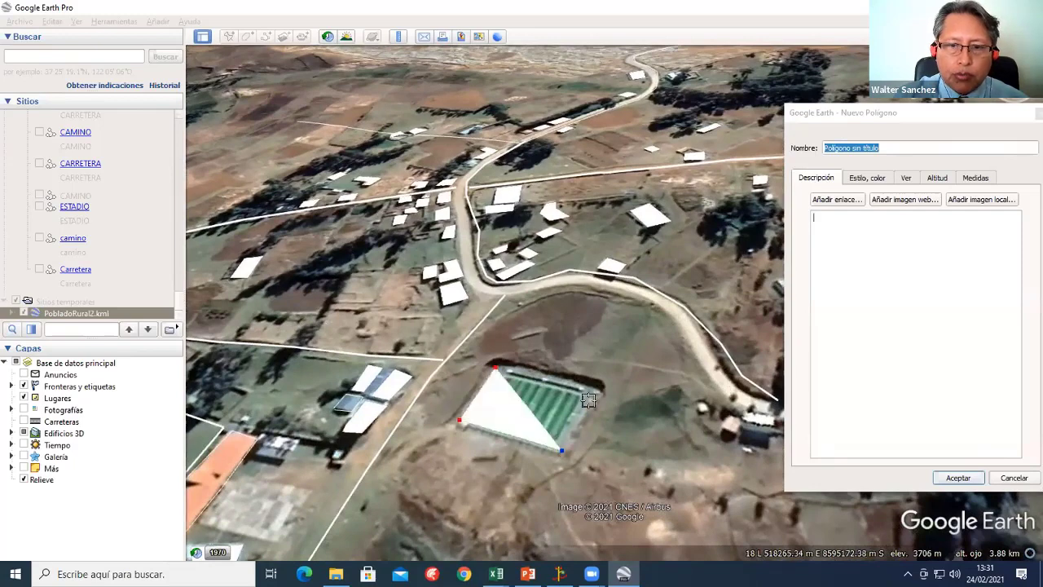
pyautogui.click(603, 395)
pyautogui.click(557, 362)
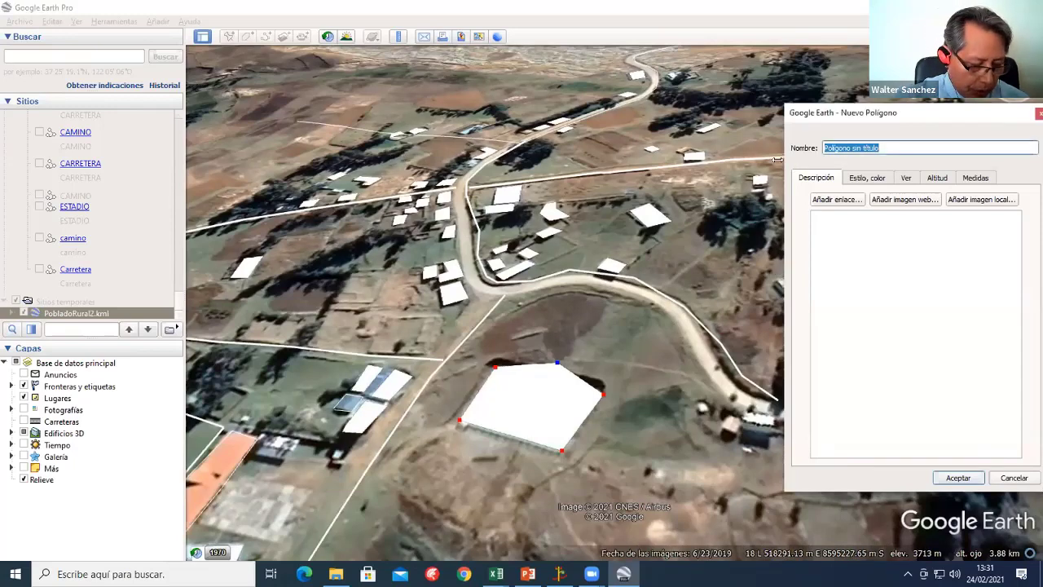
# Step: Name the polygon Planta and give it the description Planta
pyautogui.write('Plantya')
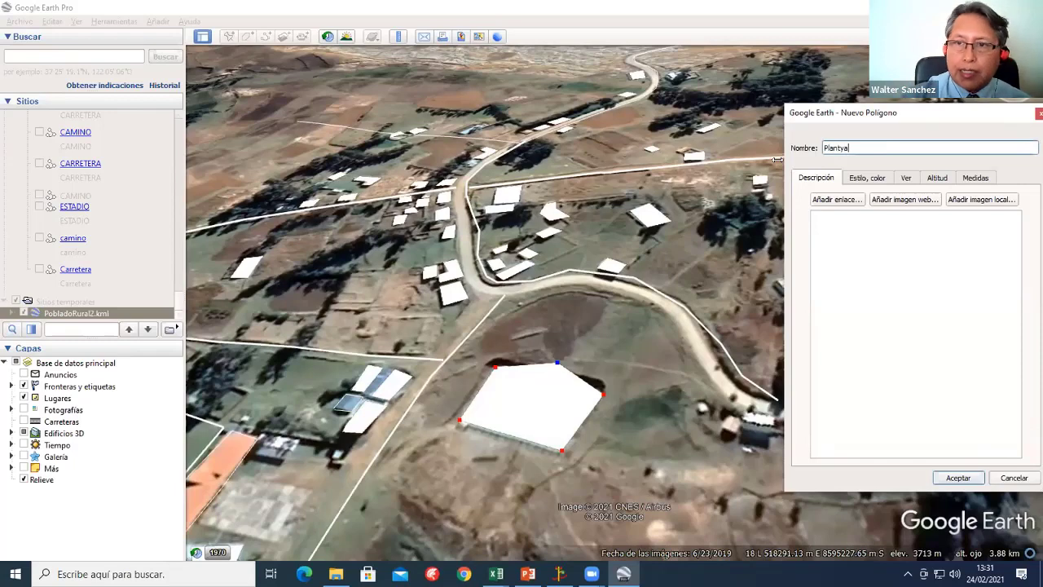
pyautogui.doubleClick(860, 153)
pyautogui.write('P')
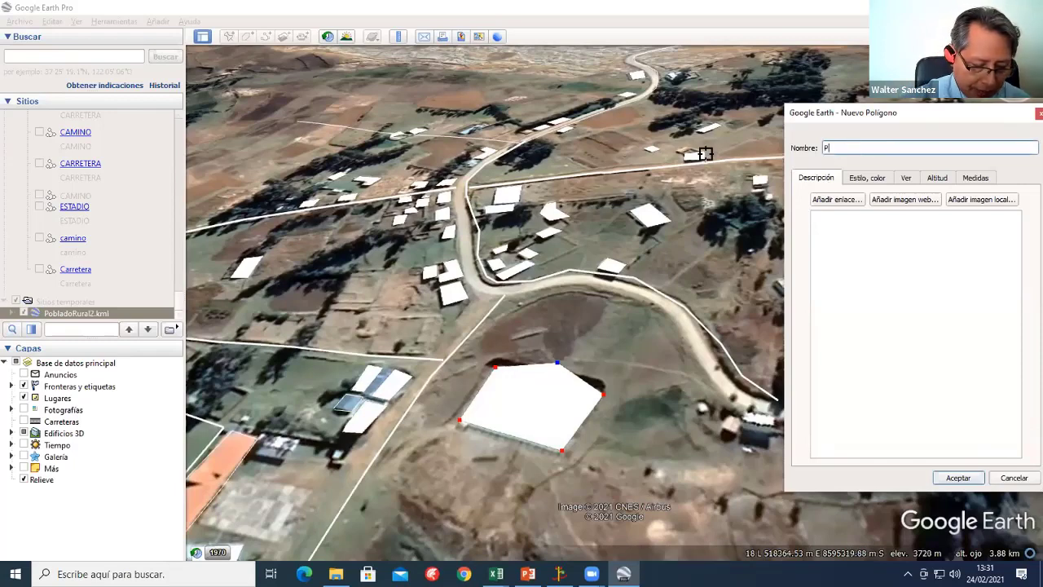
pyautogui.write('lanta')
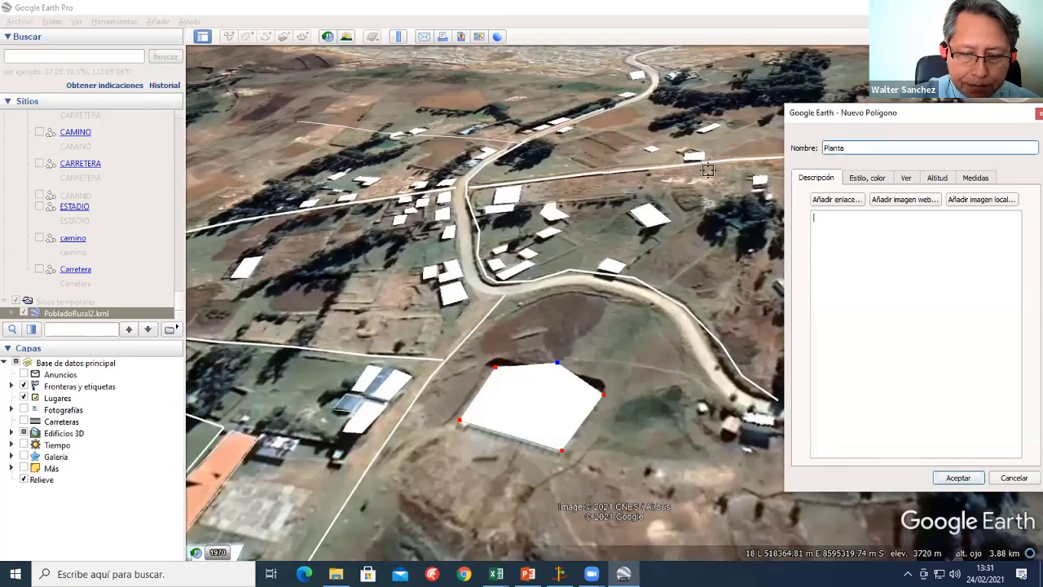
pyautogui.click(861, 222)
pyautogui.write('Pl')
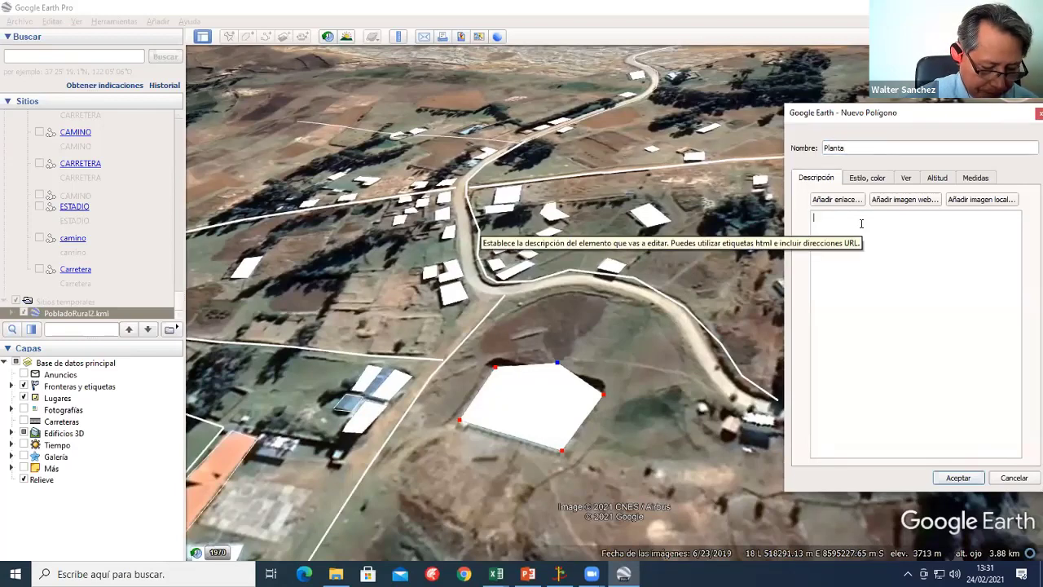
pyautogui.write('anta')
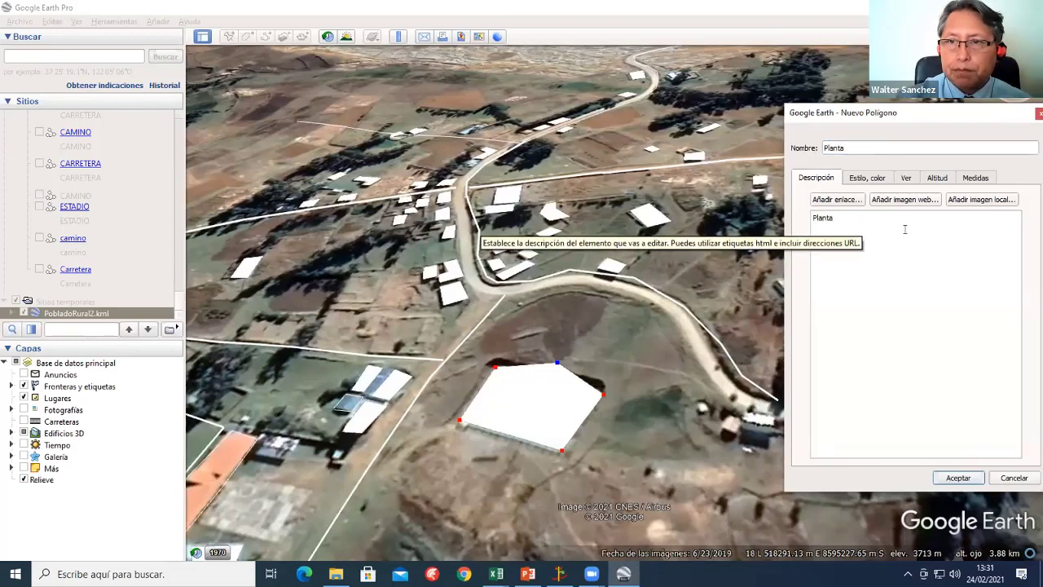
pyautogui.moveTo(665, 74); pyautogui.dragTo(601, 57)
# Step: Confirm the Planta polygon and pan the map toward the village houses
pyautogui.click(719, 423)
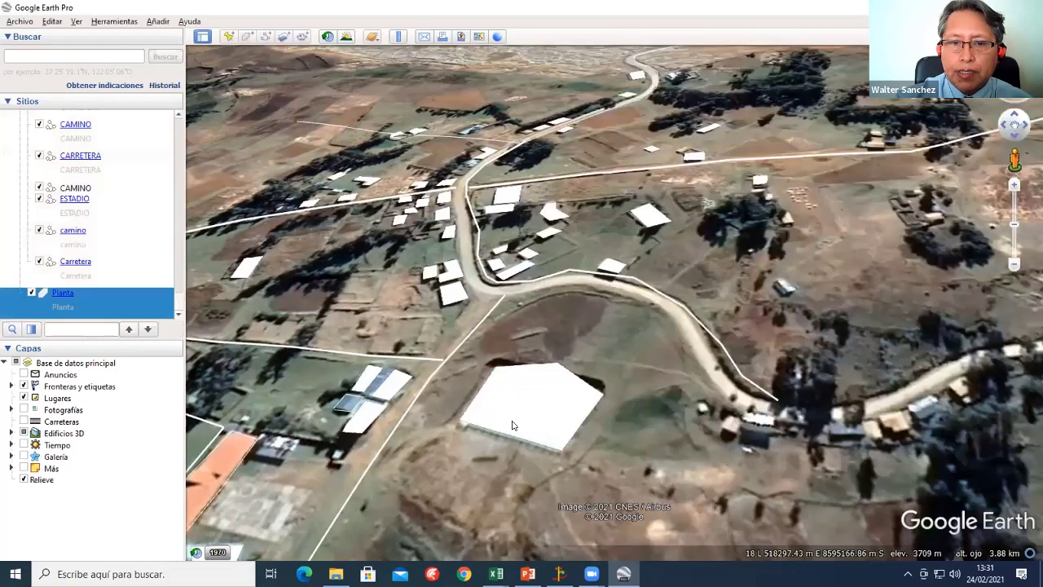
pyautogui.scroll(3, 520, 311)
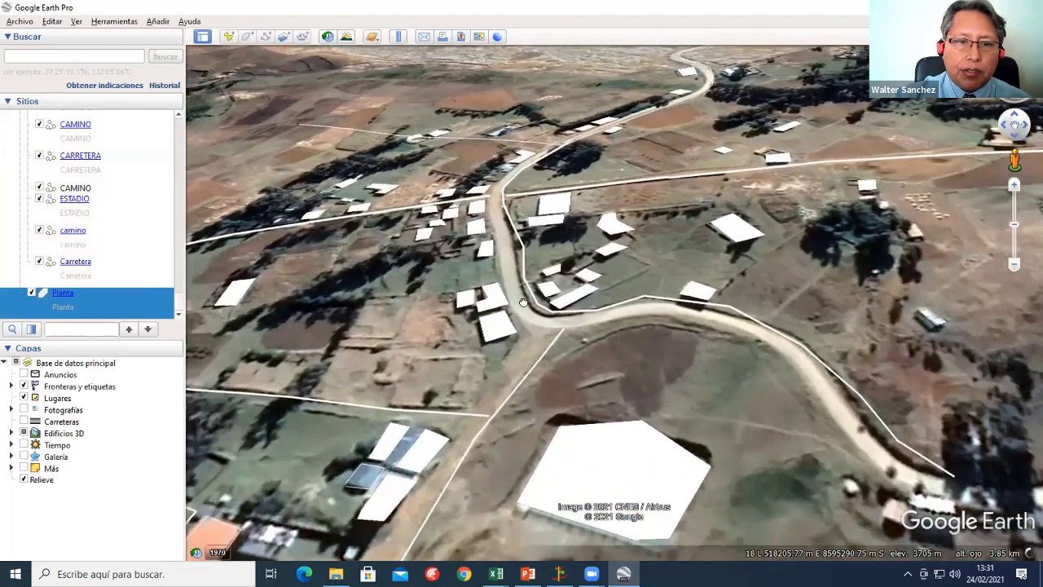
pyautogui.moveTo(523, 303); pyautogui.dragTo(566, 322)
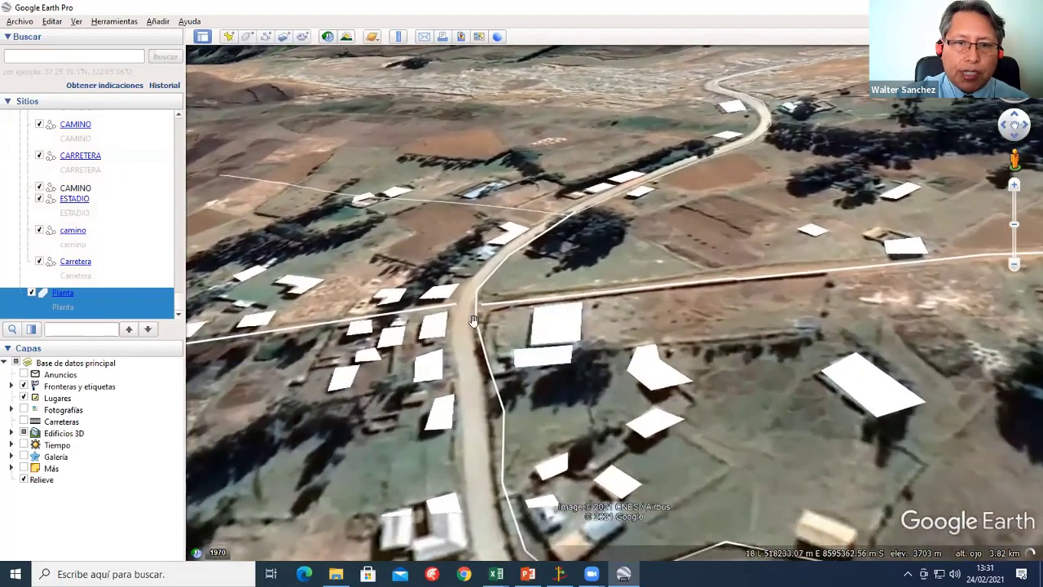
pyautogui.scroll(-3, 391, 316)
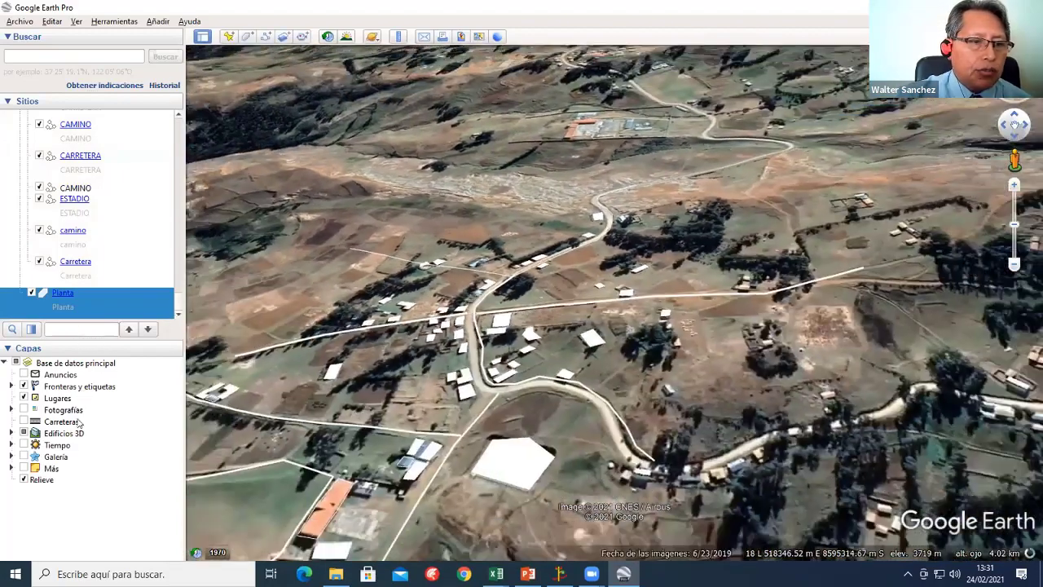
pyautogui.scroll(10, 115, 207)
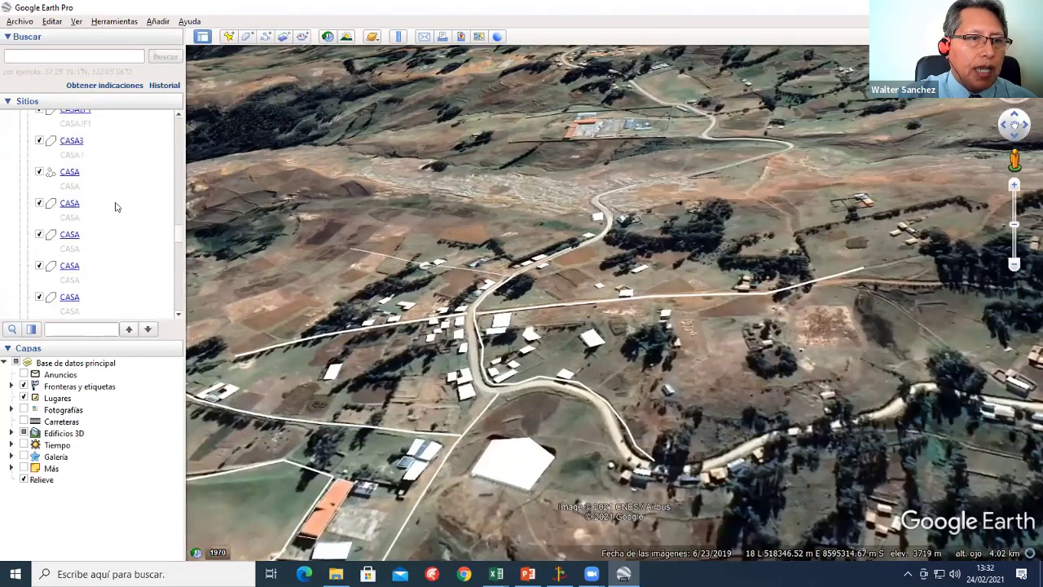
pyautogui.scroll(2, 115, 207)
pyautogui.scroll(5, 114, 207)
pyautogui.scroll(-5, 115, 207)
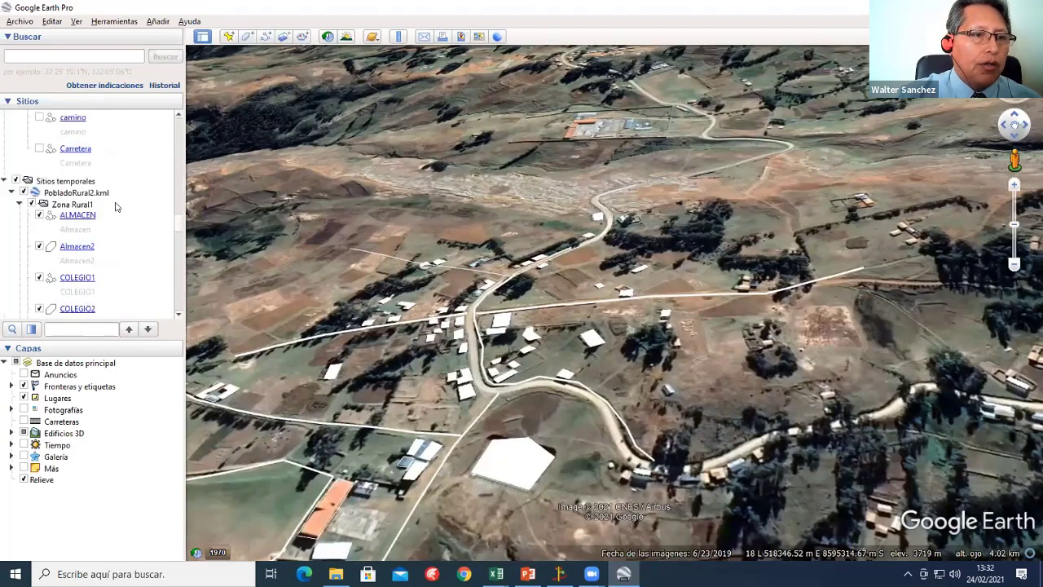
# Step: Save the Zona Rural1 folder as Zona Rural3.kml in KML format in 00_Presentacion_Dired2022
pyautogui.rightClick(75, 205)
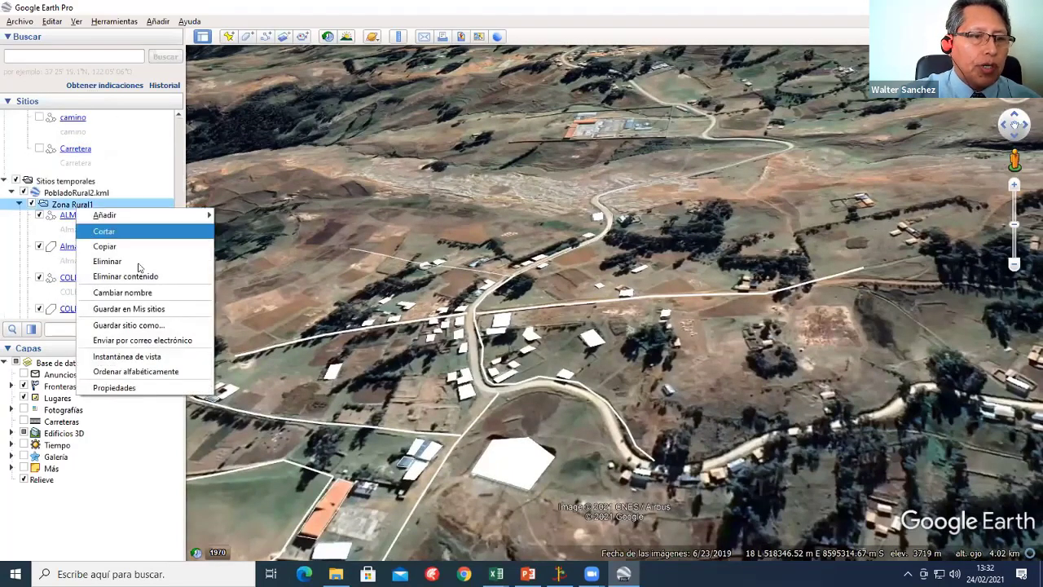
pyautogui.click(203, 321)
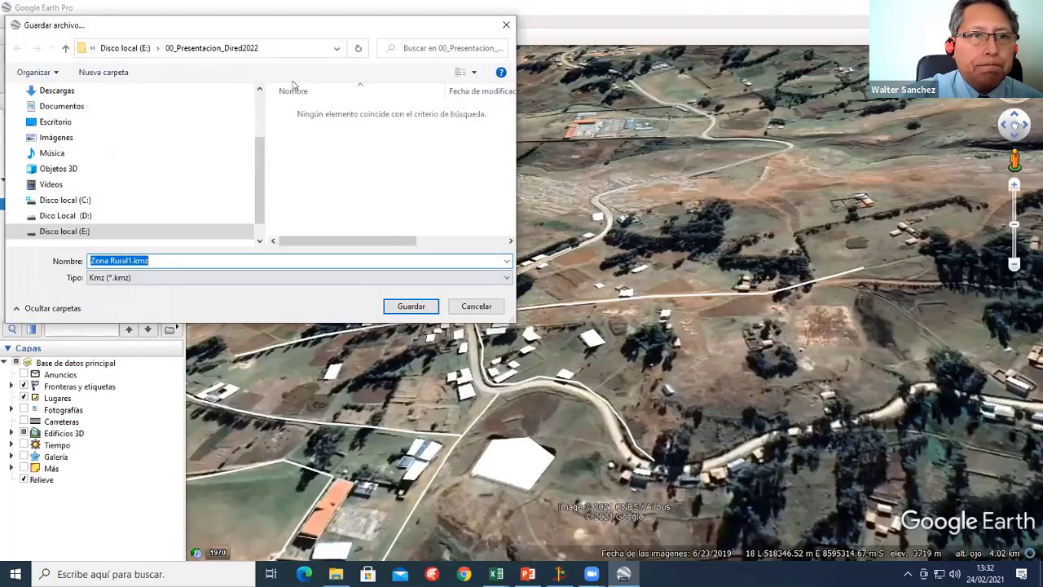
pyautogui.click(165, 260)
pyautogui.moveTo(125, 260); pyautogui.dragTo(184, 269)
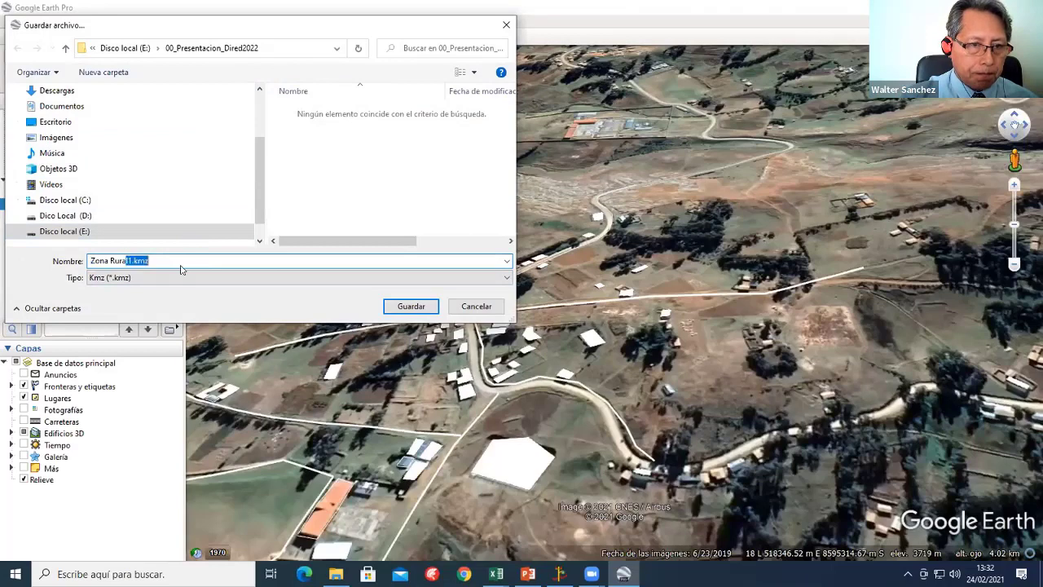
pyautogui.press('BackSpace')
pyautogui.write('3')
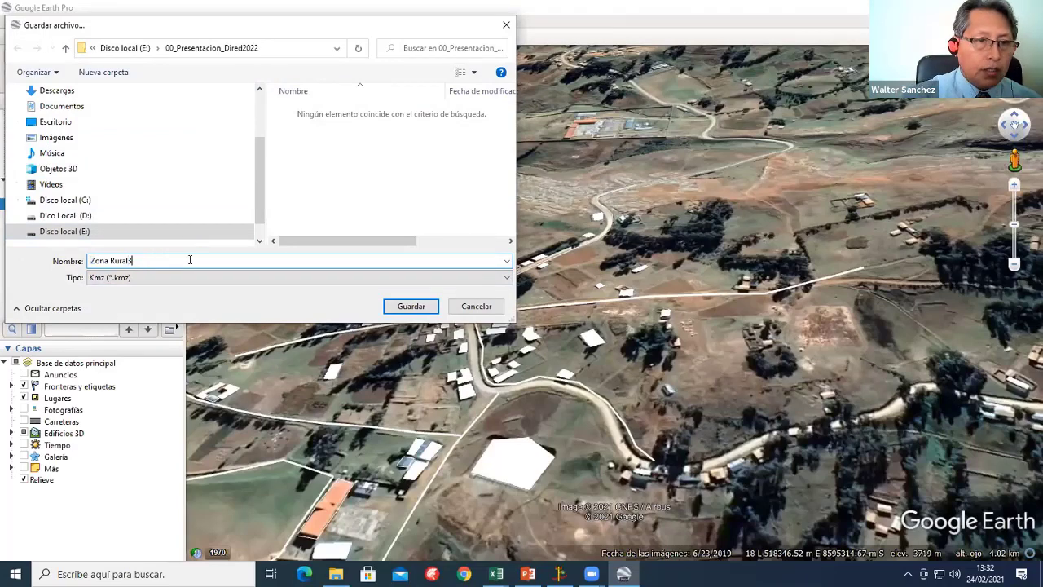
pyautogui.click(185, 277)
pyautogui.click(269, 295)
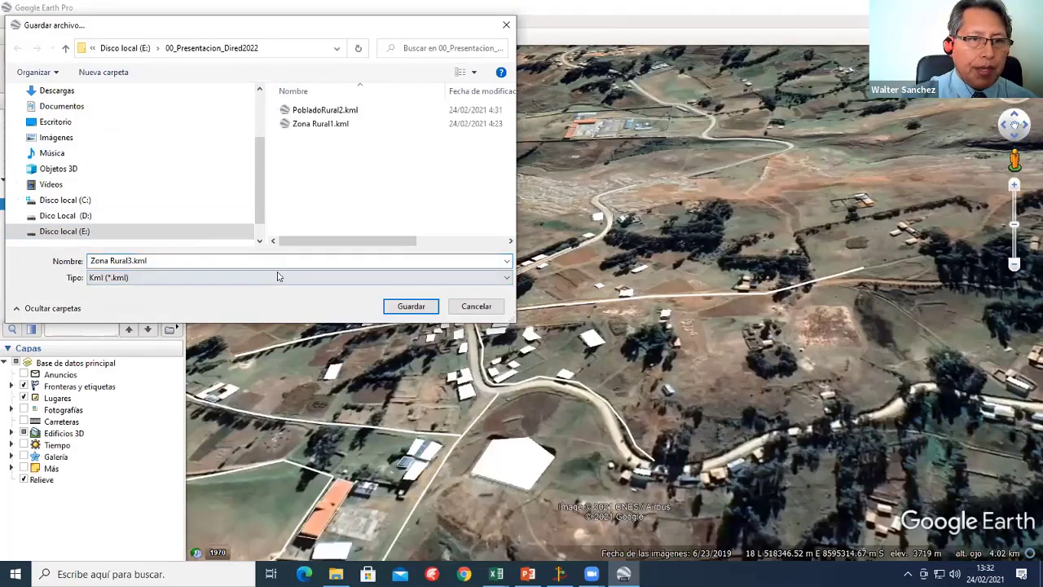
pyautogui.click(398, 306)
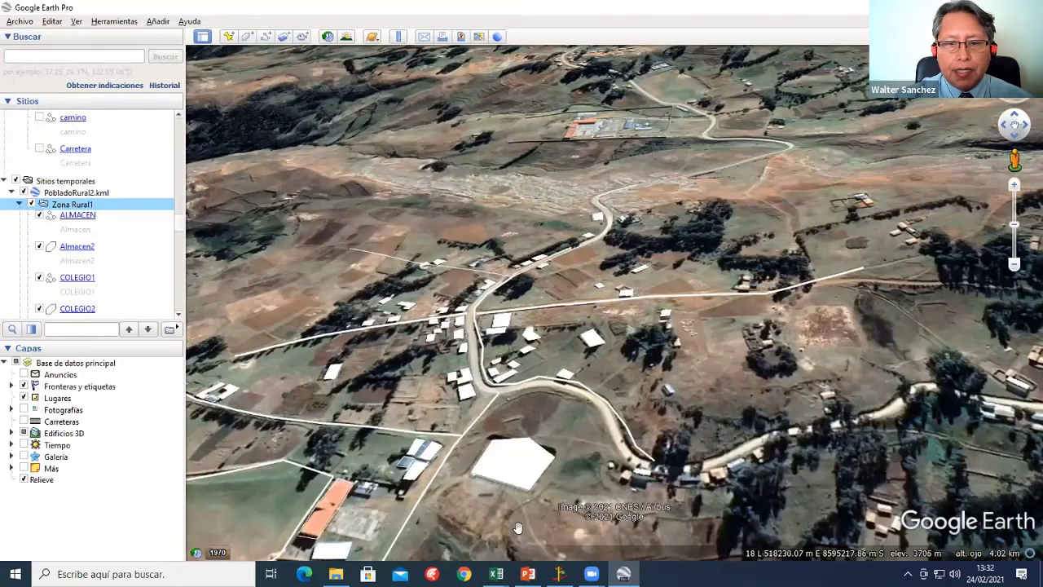
# Step: Zoom in on the village junction in Google Earth, then return to DIRED-CAD 2022
pyautogui.hotkey('alt', 'Tab')
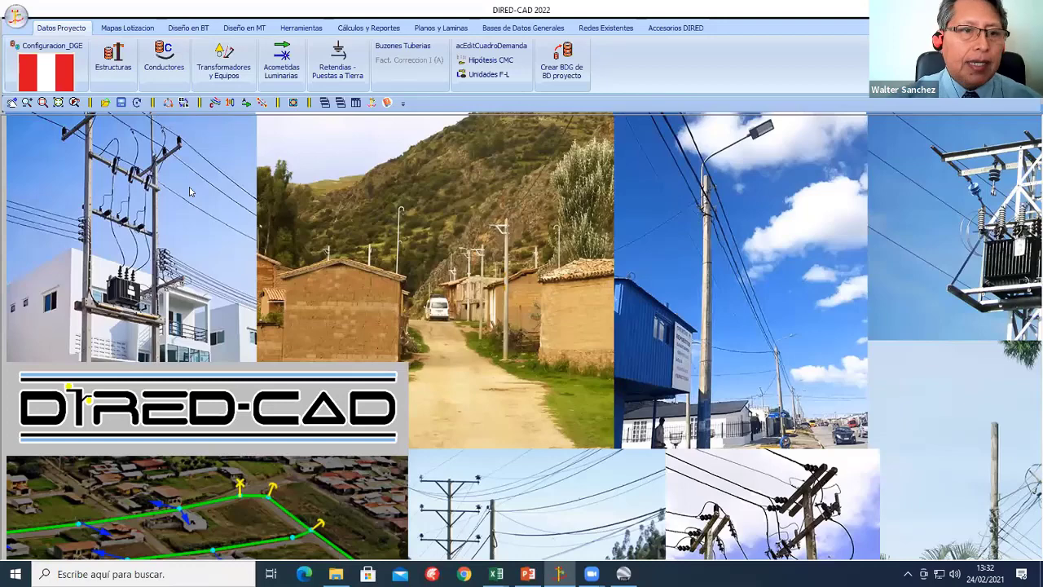
pyautogui.click(624, 574)
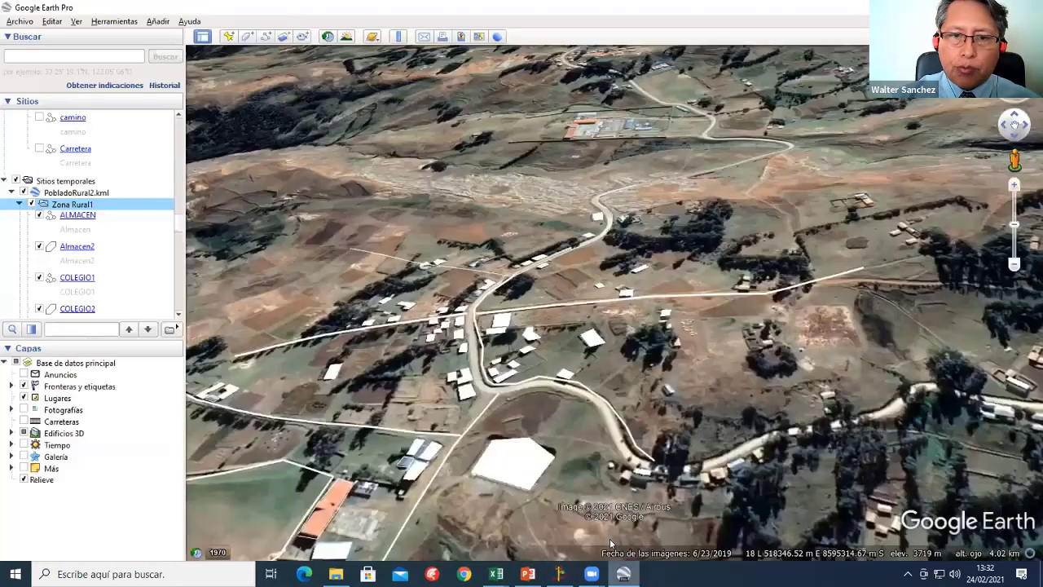
pyautogui.scroll(2, 506, 360)
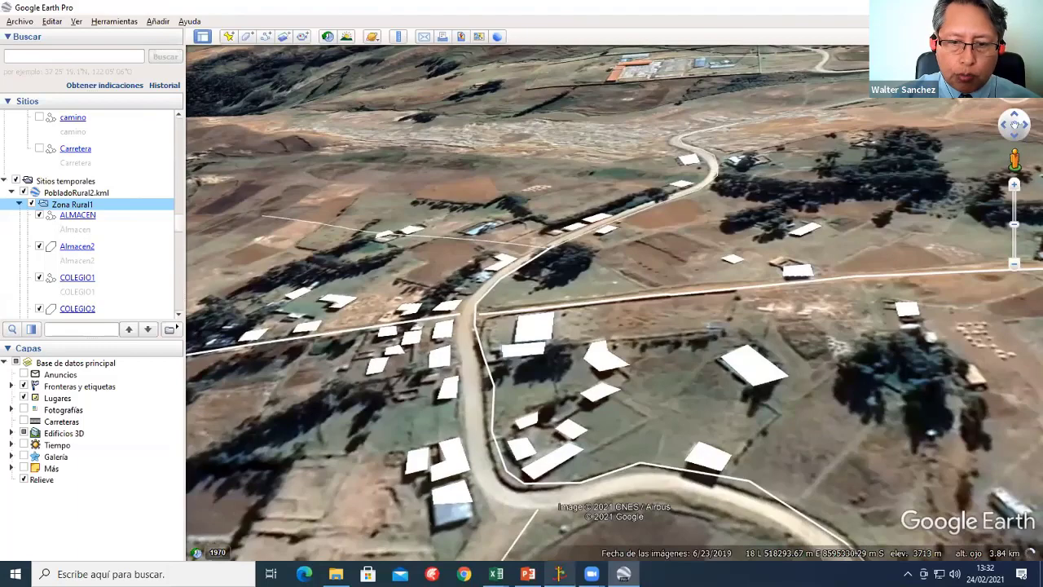
pyautogui.click(559, 573)
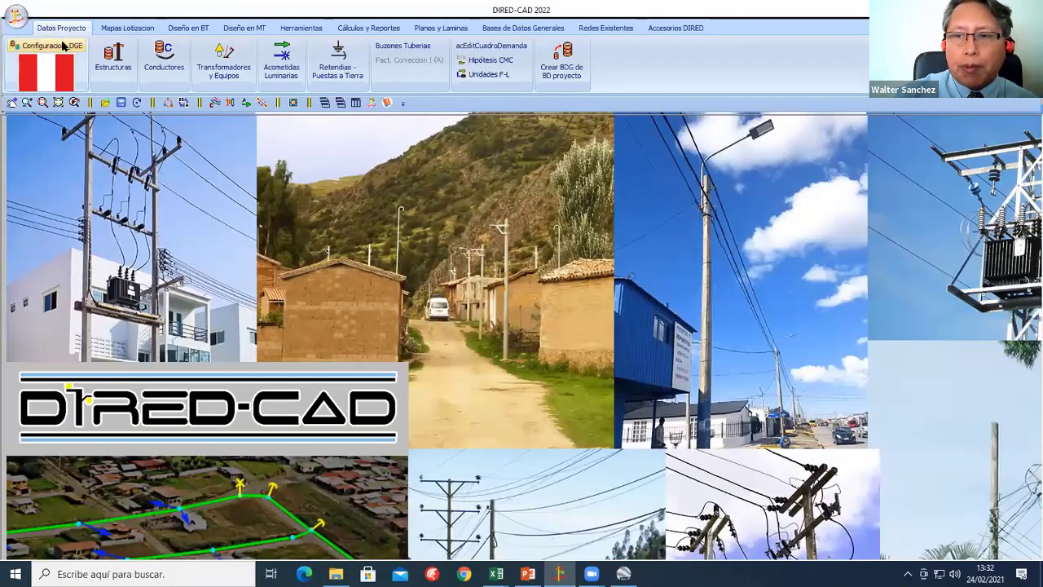
# Step: Load the Configuracion_DGE.cfg regional configuration file
pyautogui.click(71, 49)
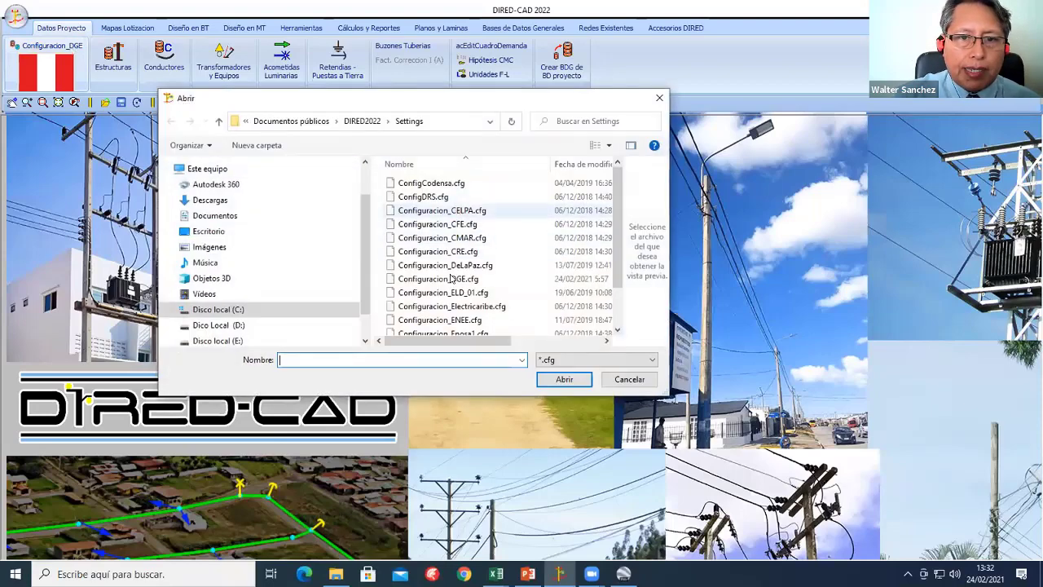
pyautogui.click(451, 278)
pyautogui.click(562, 379)
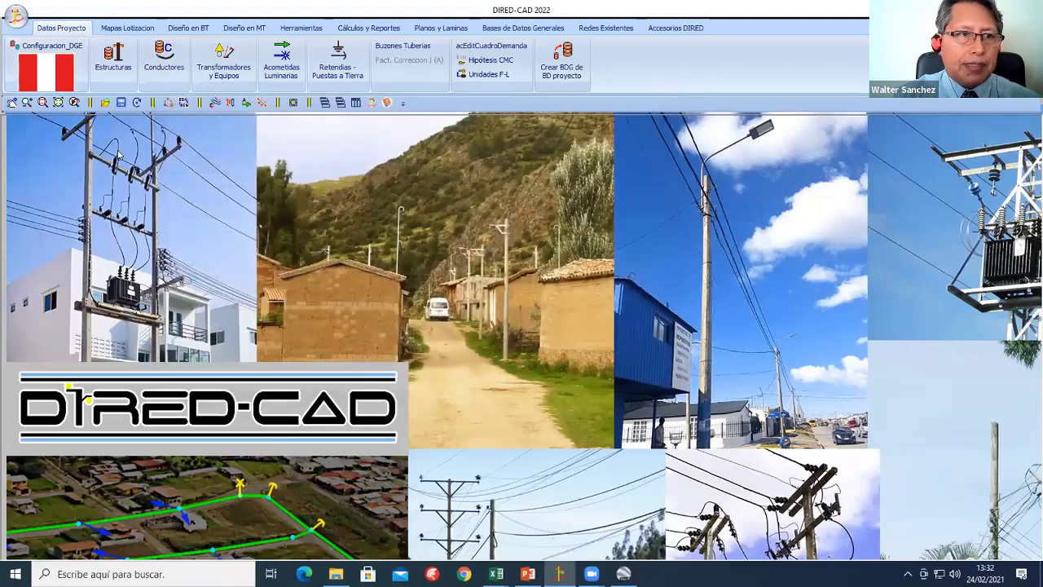
# Step: Open Zona Rural3.kml from 00_Presentacion_Dired2022 as Datos Google Earth (*.KML) lotting data
pyautogui.click(16, 16)
pyautogui.click(68, 71)
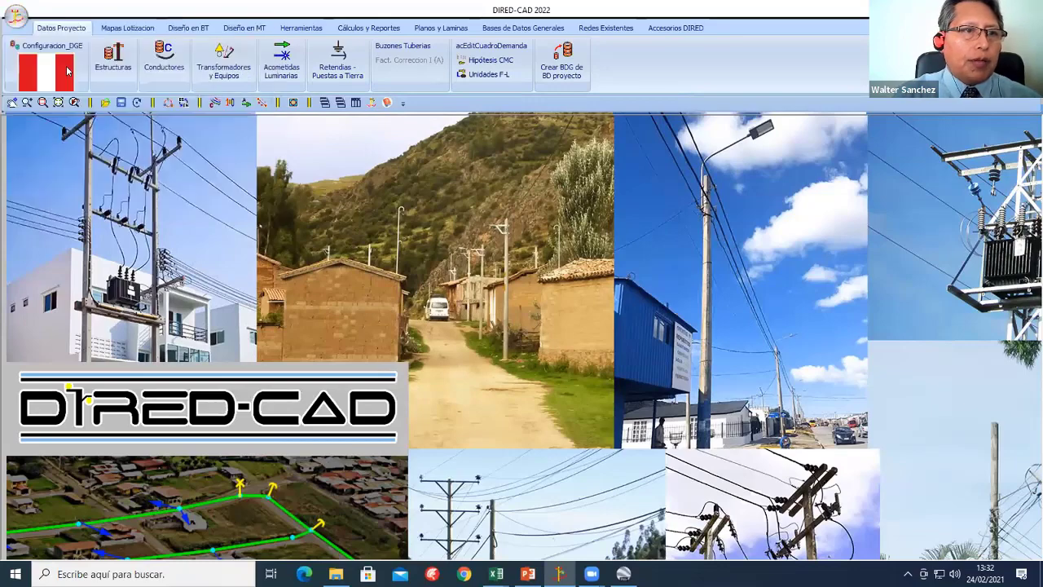
pyautogui.click(621, 360)
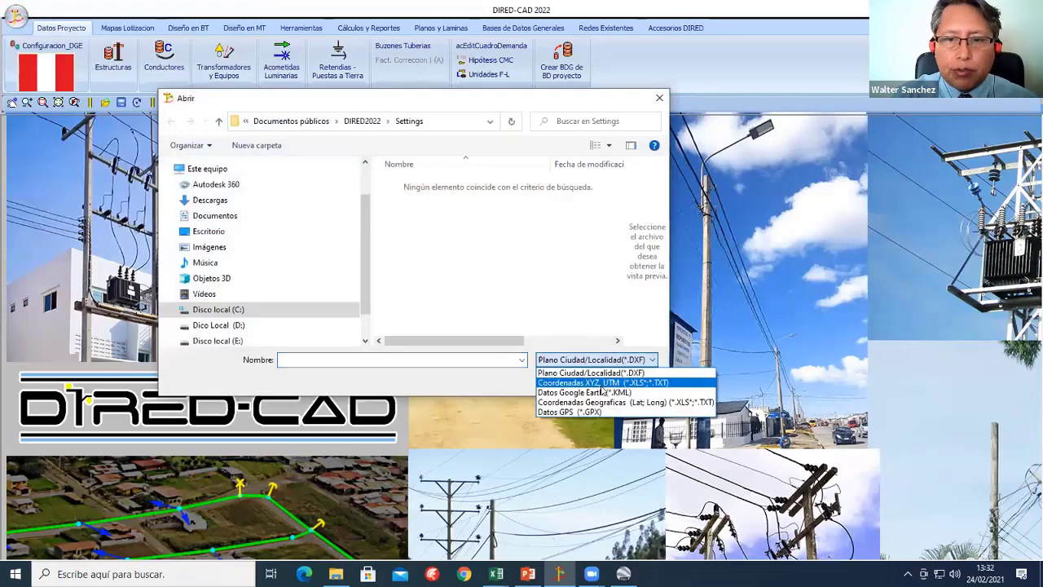
pyautogui.click(602, 390)
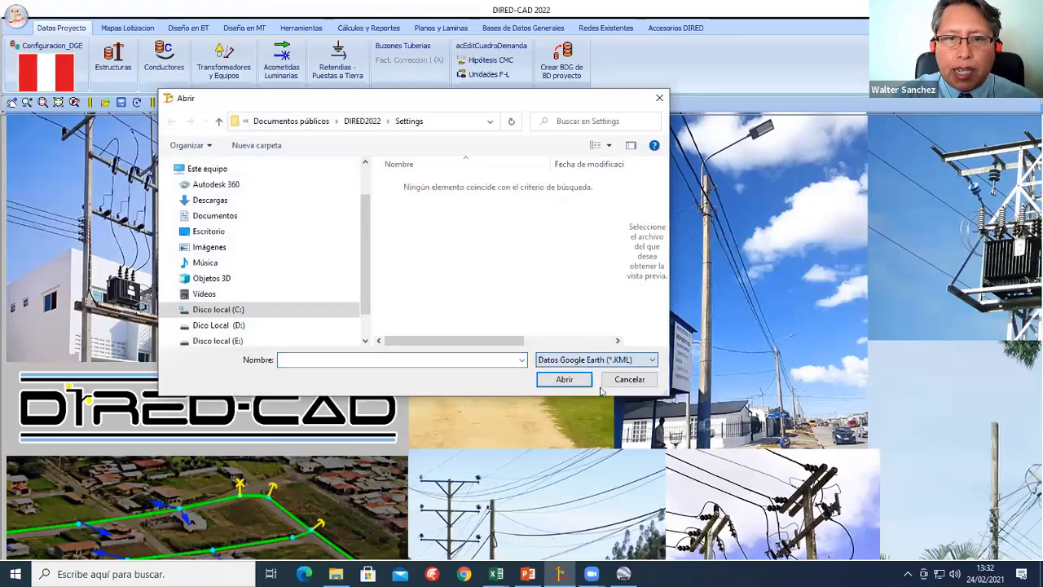
pyautogui.click(218, 340)
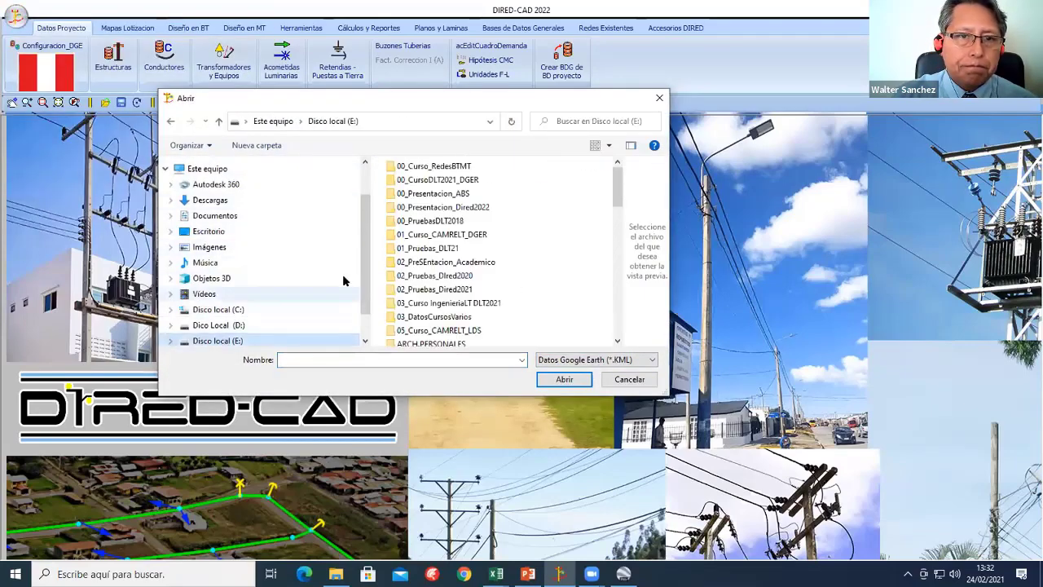
pyautogui.doubleClick(466, 211)
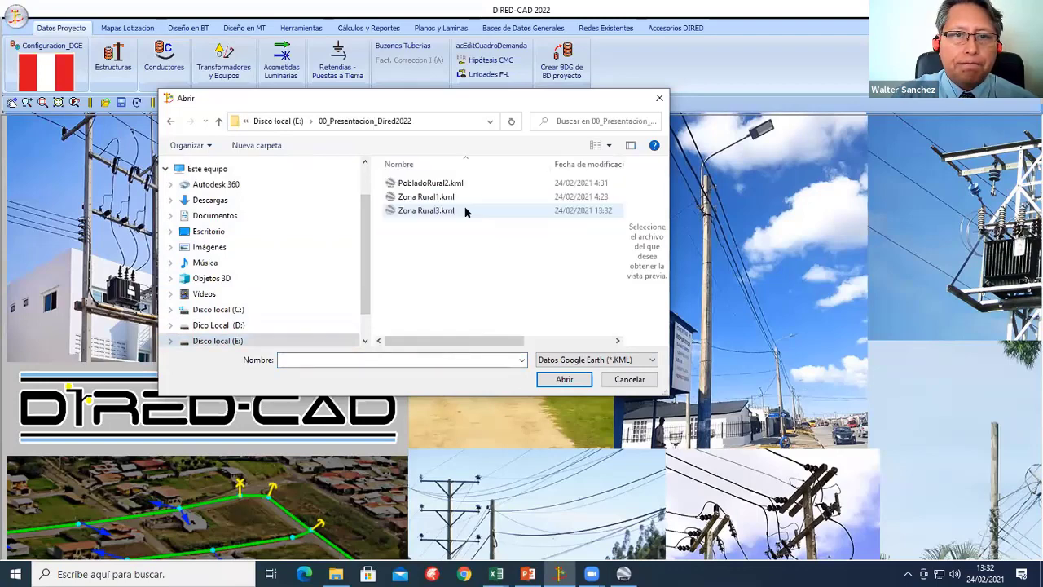
pyautogui.click(448, 213)
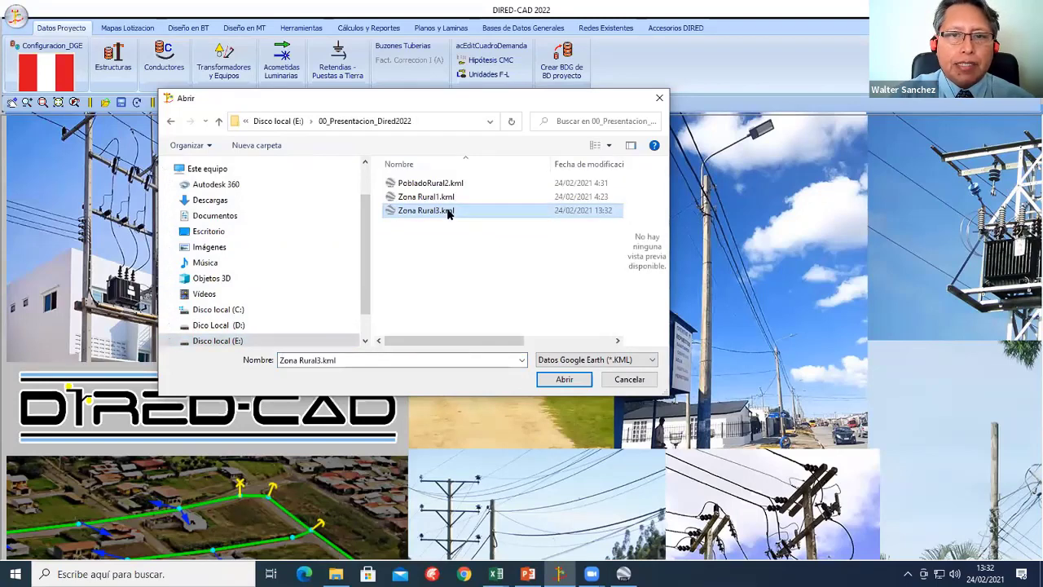
pyautogui.click(562, 379)
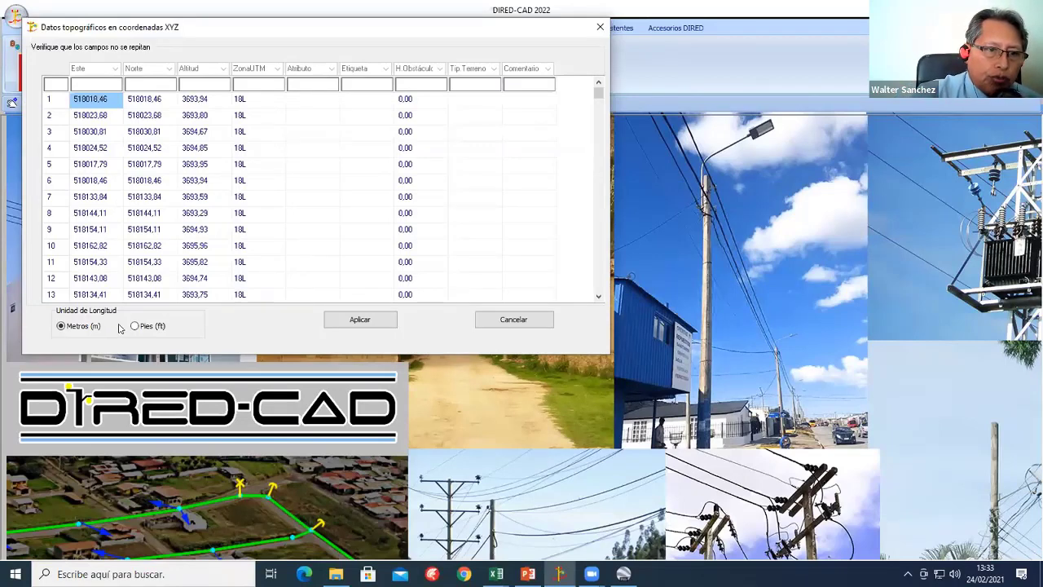
# Step: Review the XYZ point altitudes and import the Zona Rural3 points in metres
pyautogui.click(190, 101)
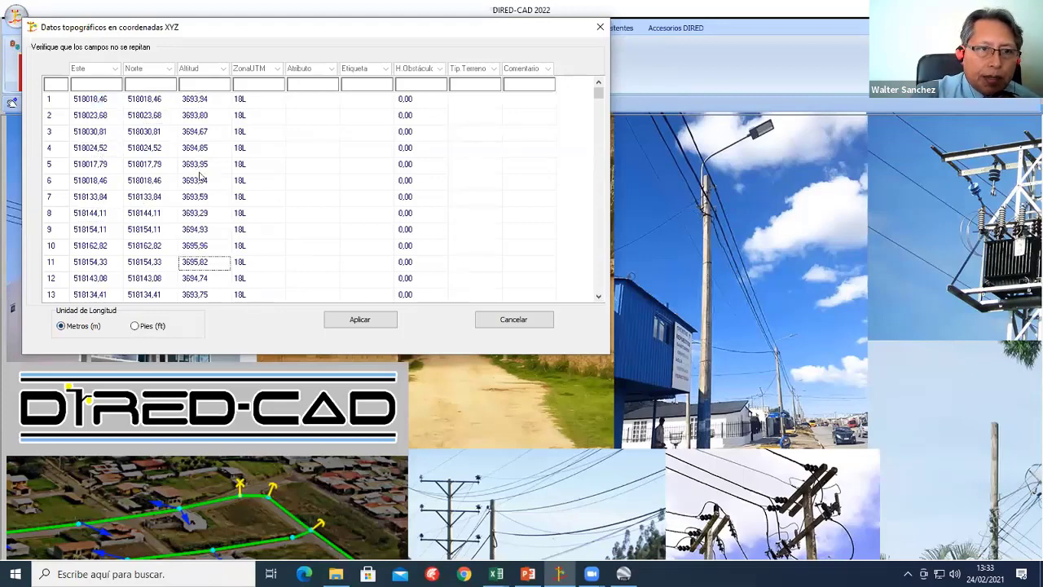
pyautogui.scroll(-3, 201, 177)
pyautogui.scroll(-4, 200, 178)
pyautogui.scroll(-4, 201, 178)
pyautogui.scroll(-4, 200, 184)
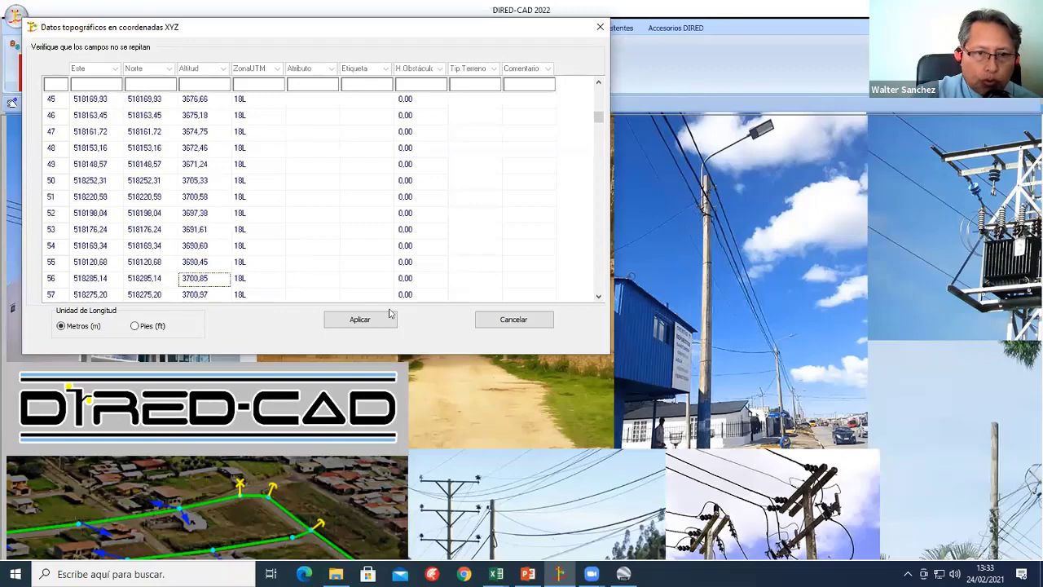
pyautogui.click(380, 319)
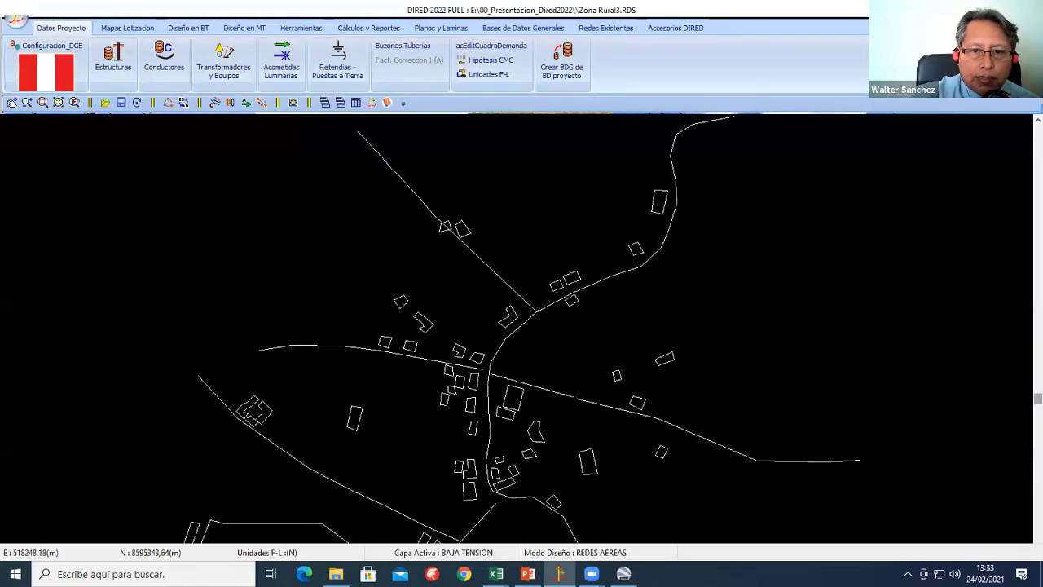
pyautogui.scroll(2, 482, 396)
pyautogui.scroll(2, 584, 464)
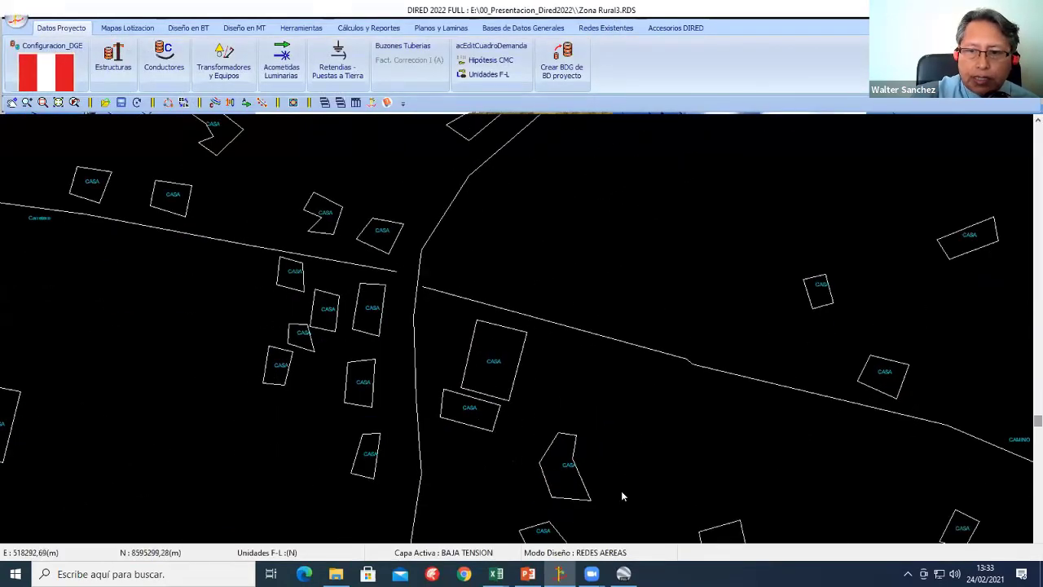
pyautogui.scroll(2, 454, 272)
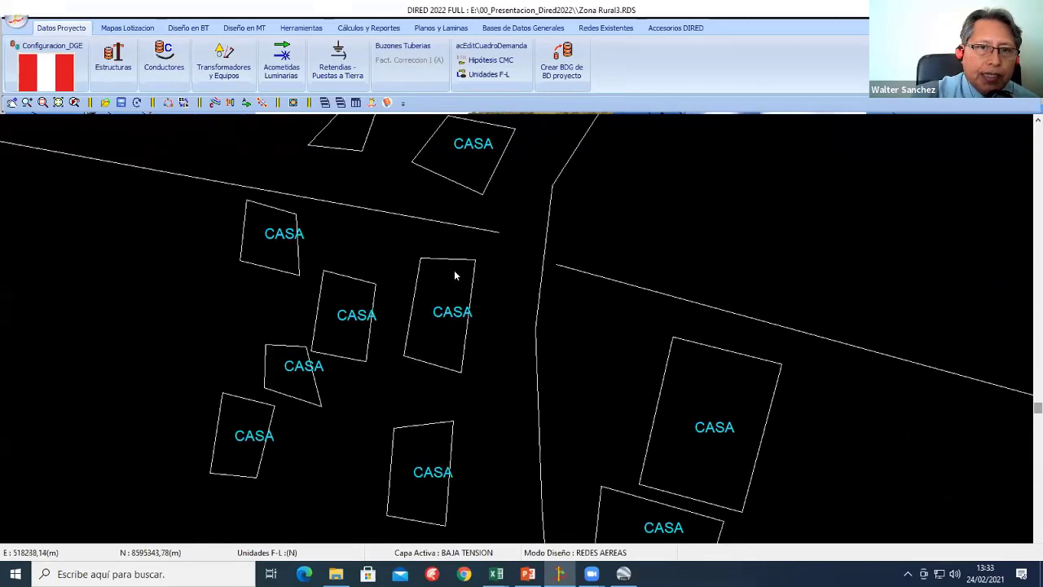
pyautogui.scroll(-2, 454, 273)
pyautogui.scroll(-2, 438, 221)
pyautogui.scroll(1, 451, 330)
pyautogui.scroll(-2, 453, 330)
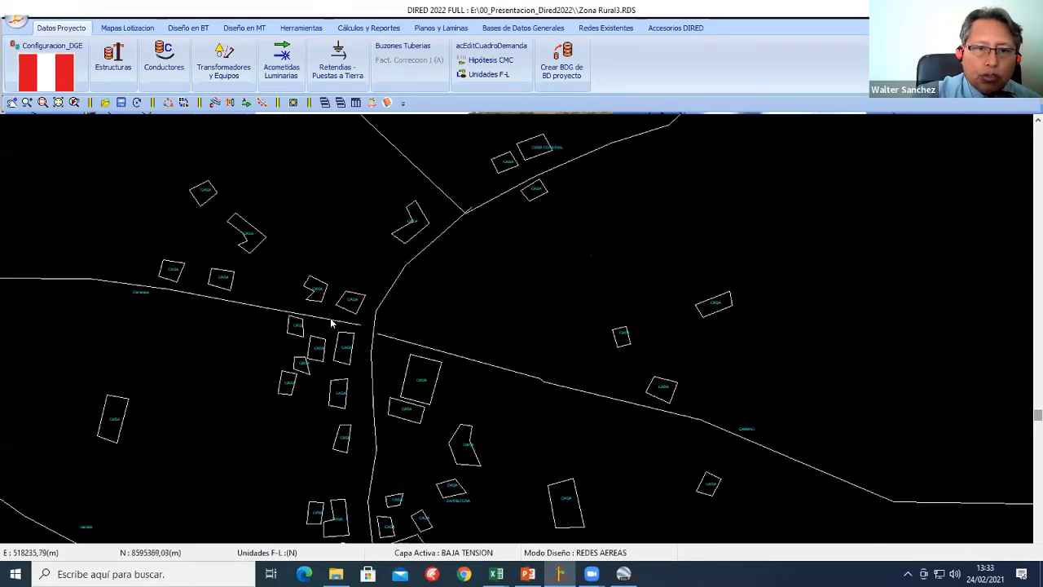
pyautogui.scroll(2, 451, 226)
pyautogui.scroll(-2, 448, 290)
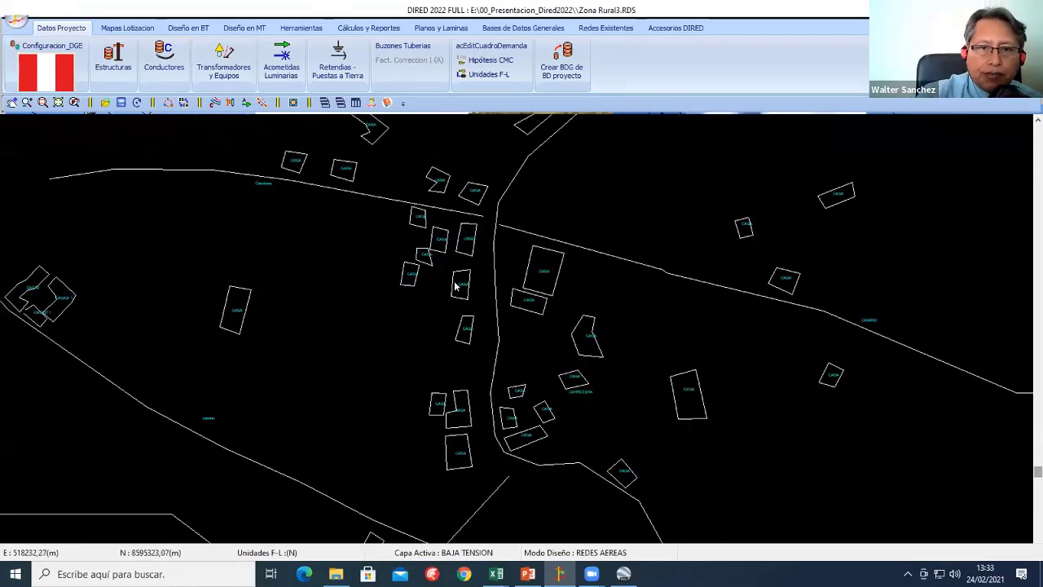
pyautogui.scroll(1, 455, 293)
pyautogui.scroll(1, 287, 334)
pyautogui.scroll(1, 351, 281)
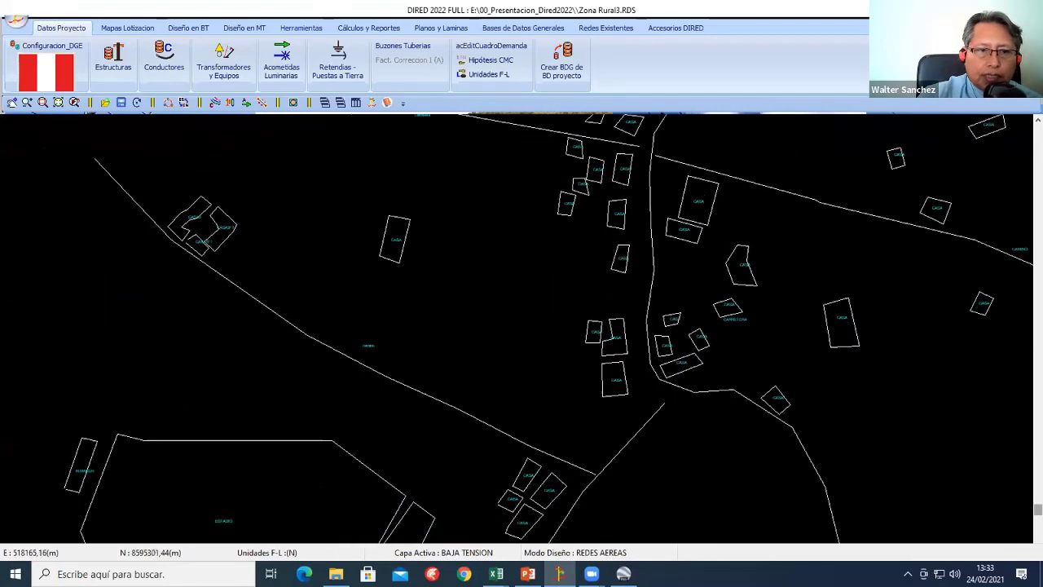
pyautogui.scroll(1, 419, 228)
pyautogui.scroll(-1, 410, 298)
pyautogui.scroll(-1, 410, 298)
pyautogui.scroll(1, 554, 242)
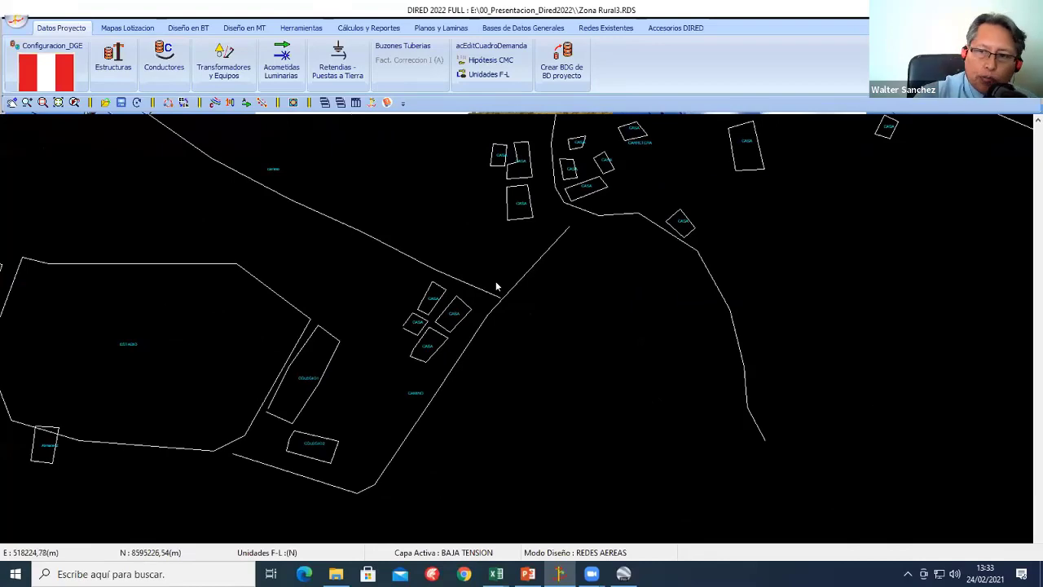
pyautogui.scroll(1, 324, 323)
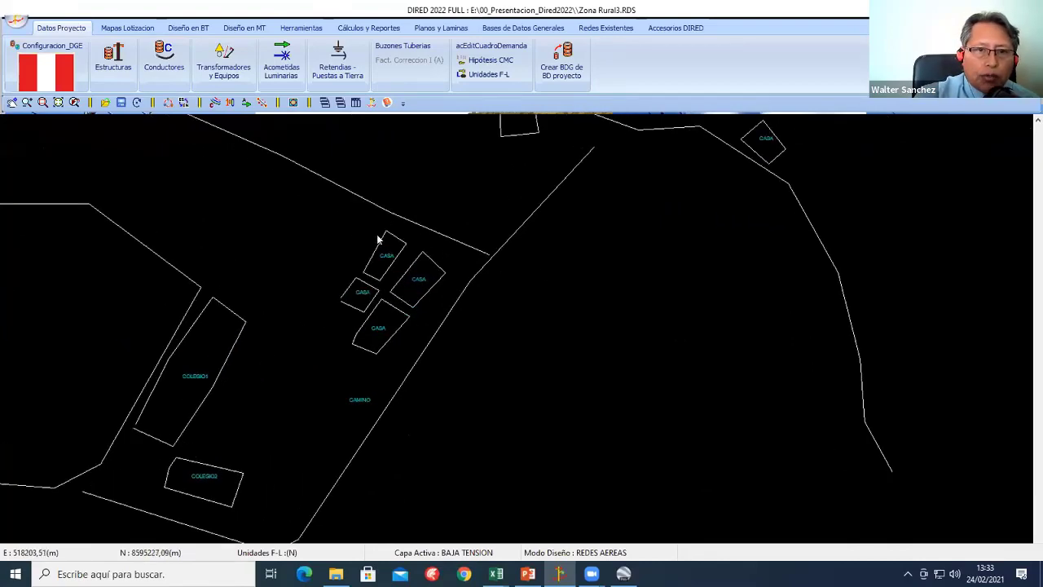
pyautogui.moveTo(392, 299); pyautogui.dragTo(416, 413, button='middle')
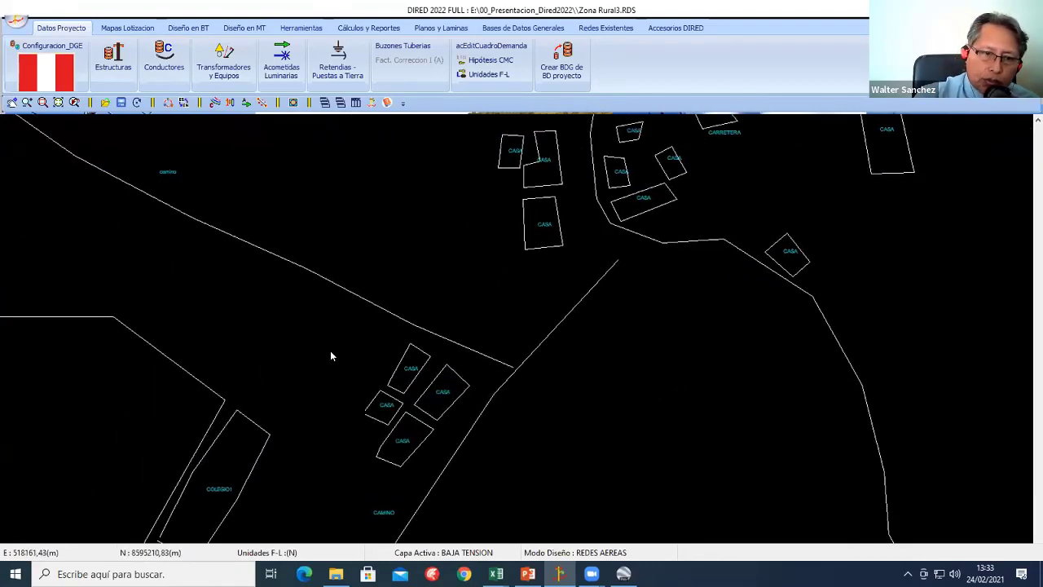
pyautogui.scroll(2, 330, 350)
pyautogui.scroll(1, 402, 340)
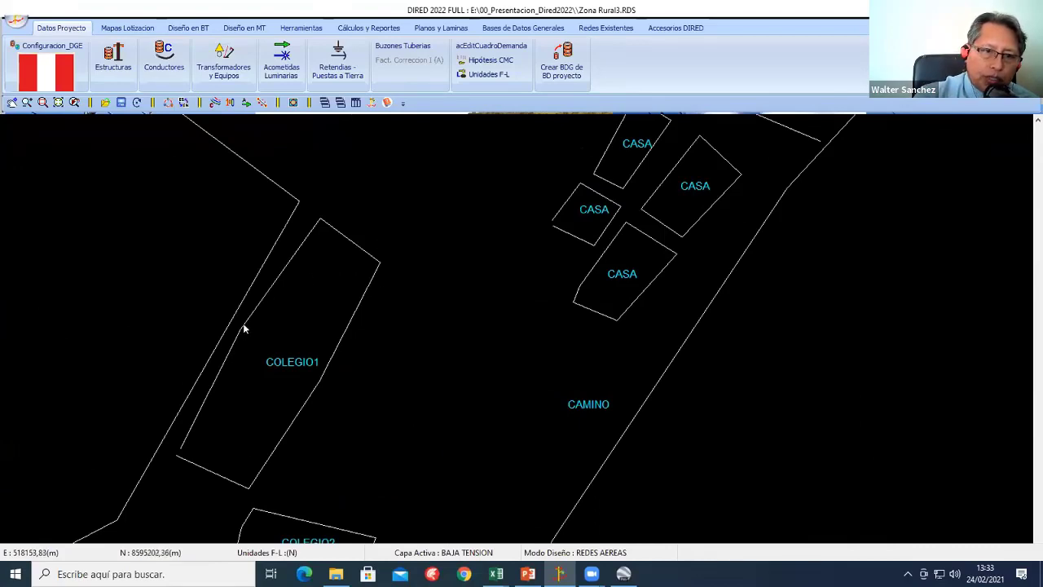
pyautogui.moveTo(607, 319); pyautogui.dragTo(422, 406, button='middle')
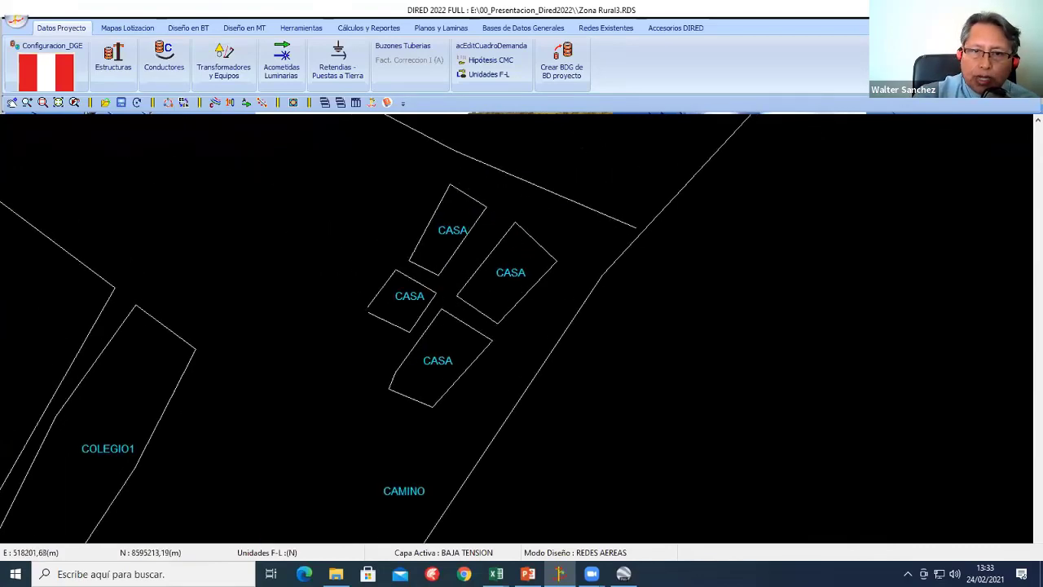
pyautogui.scroll(-2, 488, 341)
pyautogui.moveTo(487, 341); pyautogui.dragTo(348, 504, button='middle')
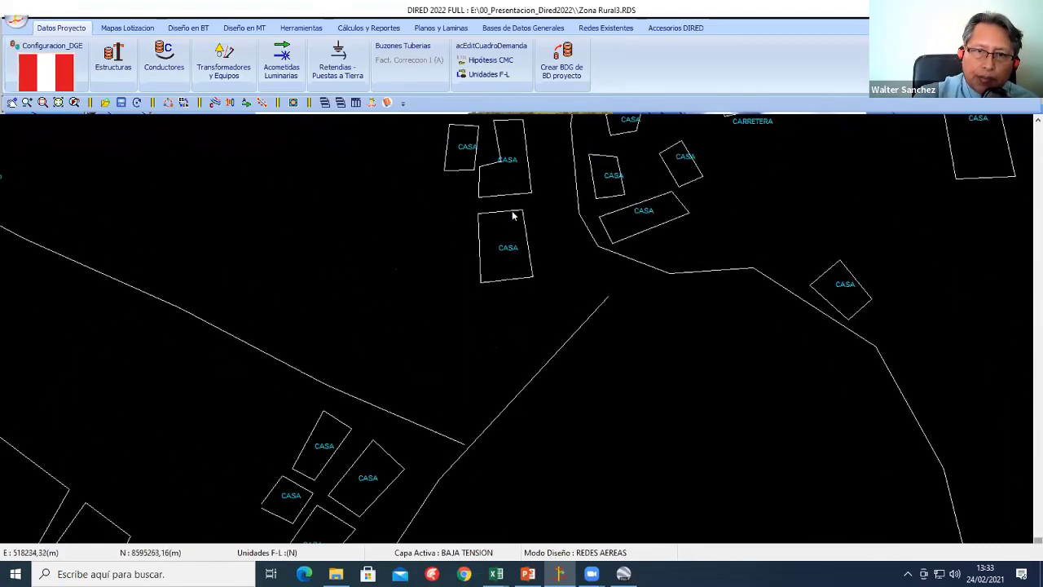
pyautogui.scroll(1, 491, 312)
pyautogui.scroll(-1, 478, 286)
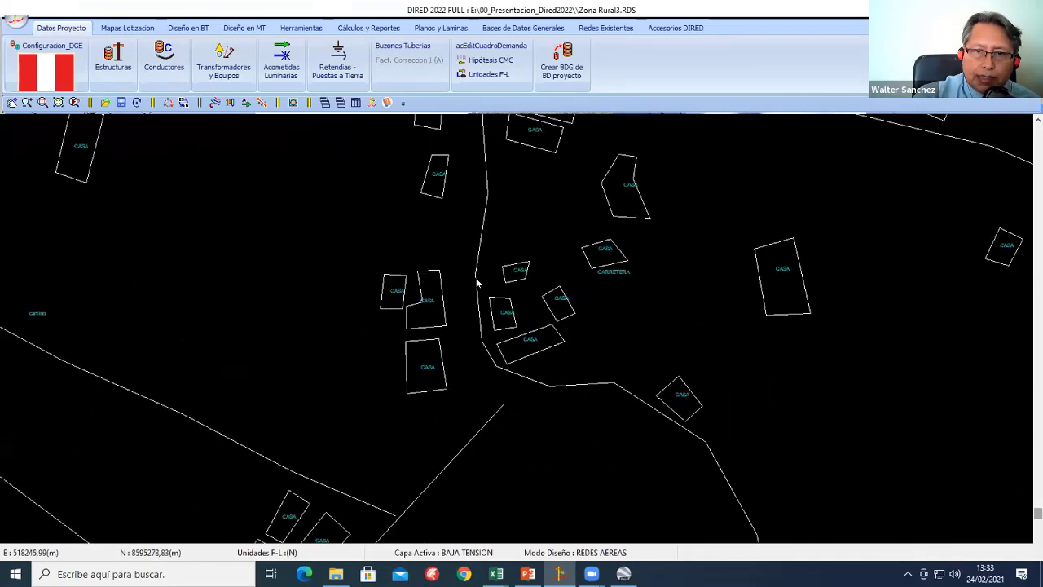
pyautogui.scroll(-1, 371, 252)
pyautogui.scroll(-1, 351, 326)
pyautogui.scroll(1, 351, 326)
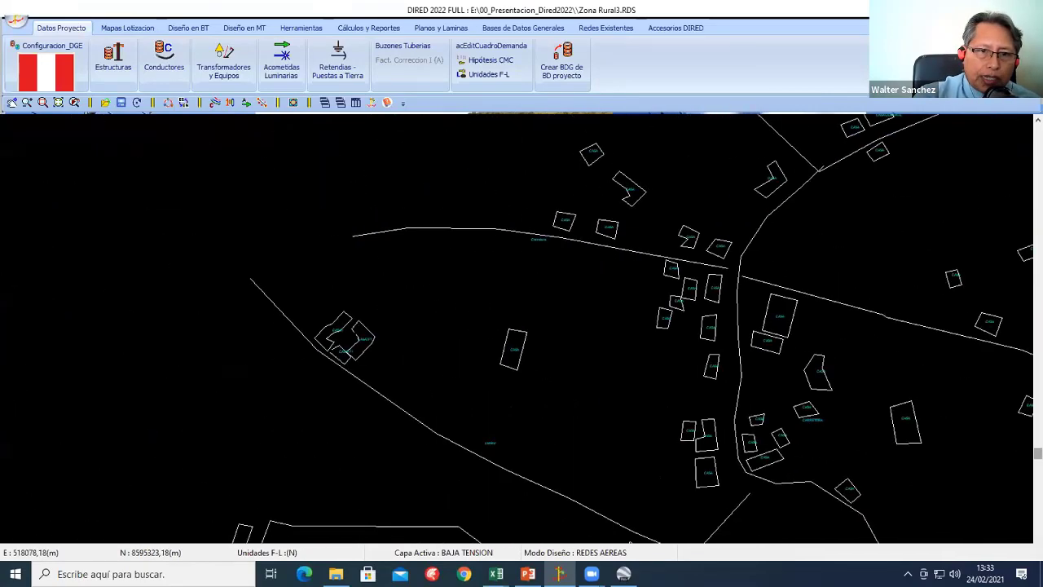
pyautogui.scroll(1, 346, 328)
pyautogui.scroll(1, 331, 318)
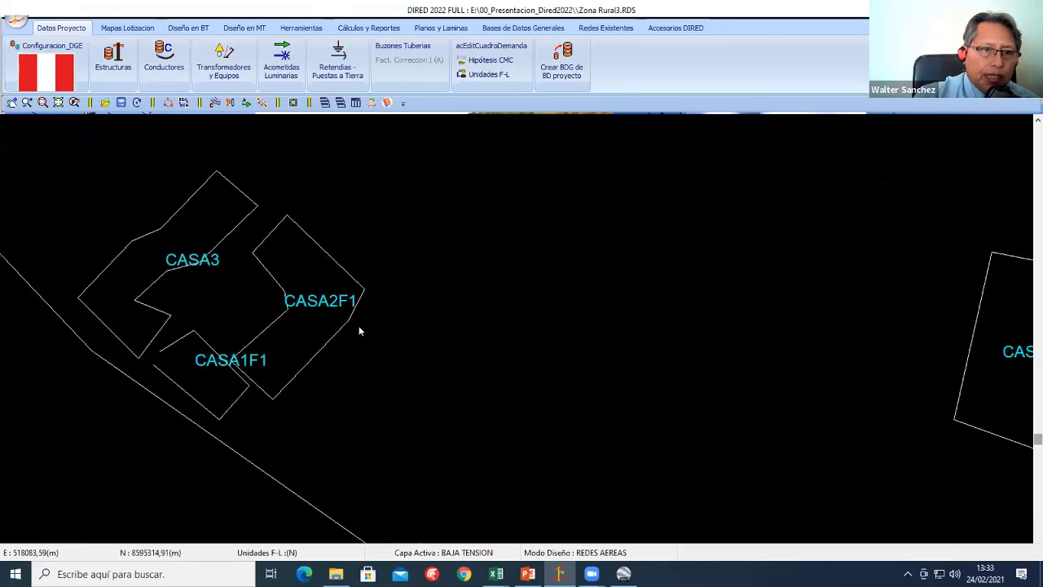
pyautogui.scroll(1, 351, 322)
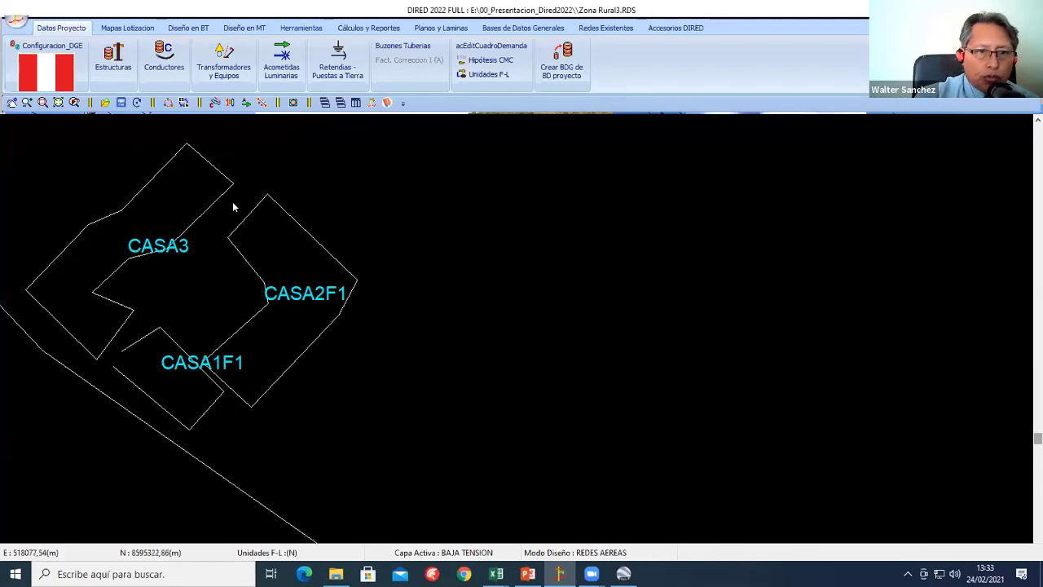
pyautogui.scroll(-5, 183, 381)
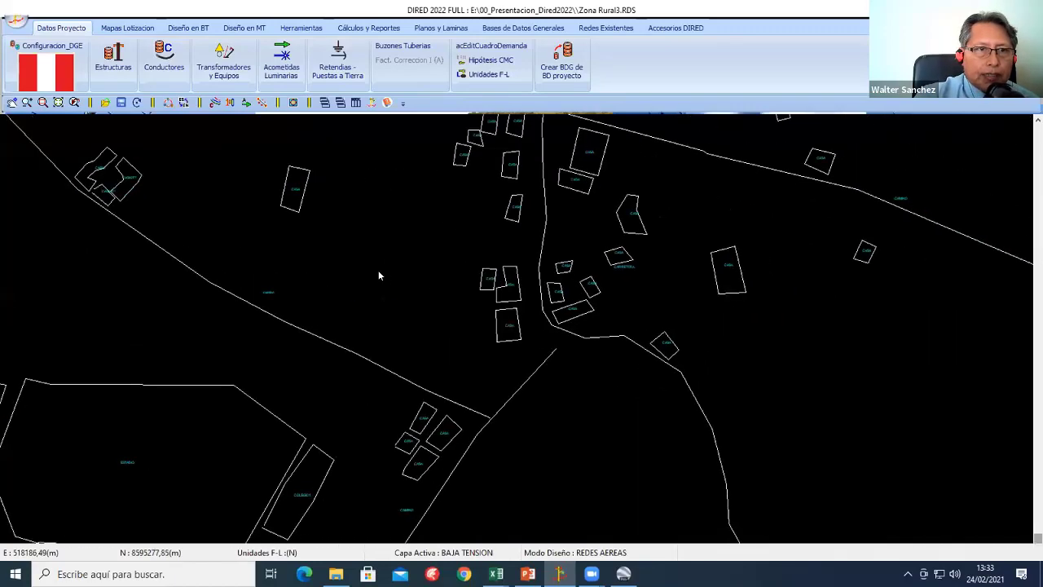
# Step: Launch lot numbering starting at lot 10 with Carga Domestica (domestic load)
pyautogui.click(139, 31)
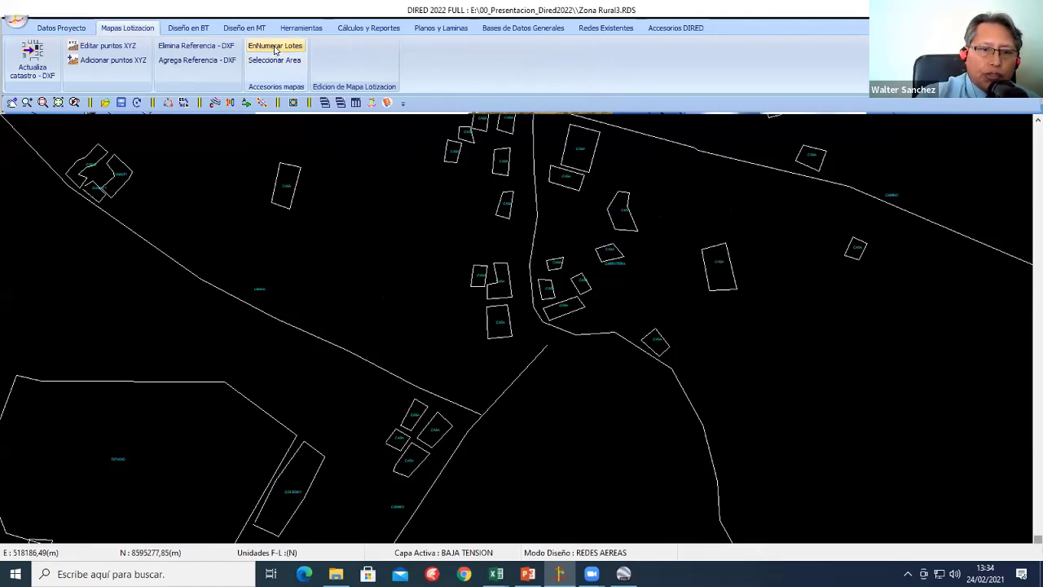
pyautogui.click(276, 47)
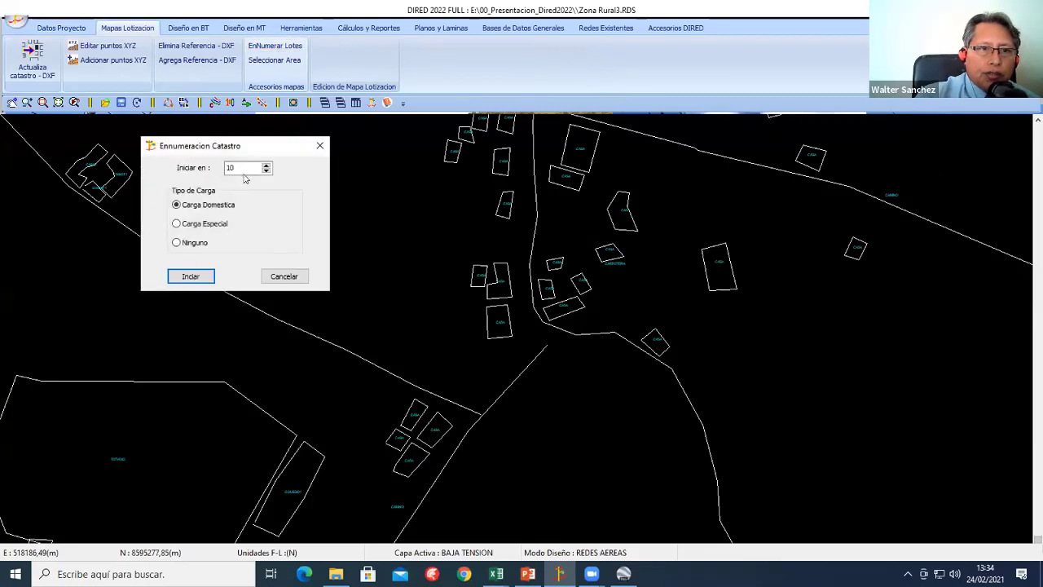
pyautogui.moveTo(245, 168)
pyautogui.mouseDown()
pyautogui.moveTo(189, 165)
pyautogui.moveTo(218, 124)
pyautogui.mouseUp()
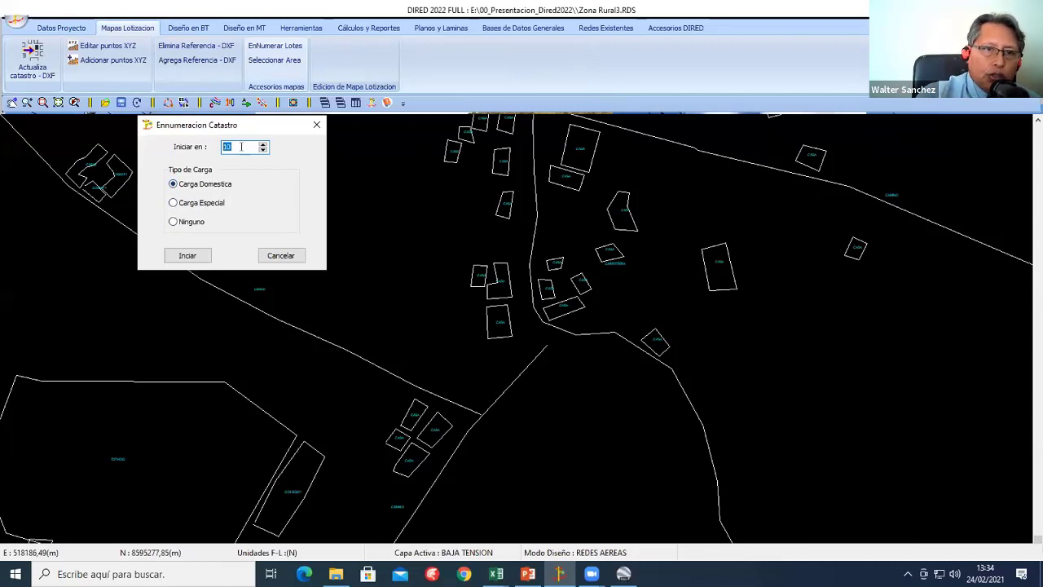
pyautogui.click(189, 258)
pyautogui.scroll(5, 344, 432)
# Step: Number the first Zona Rural3 houses as lots 10, 11, 15, 17 and 18
pyautogui.scroll(1, 349, 371)
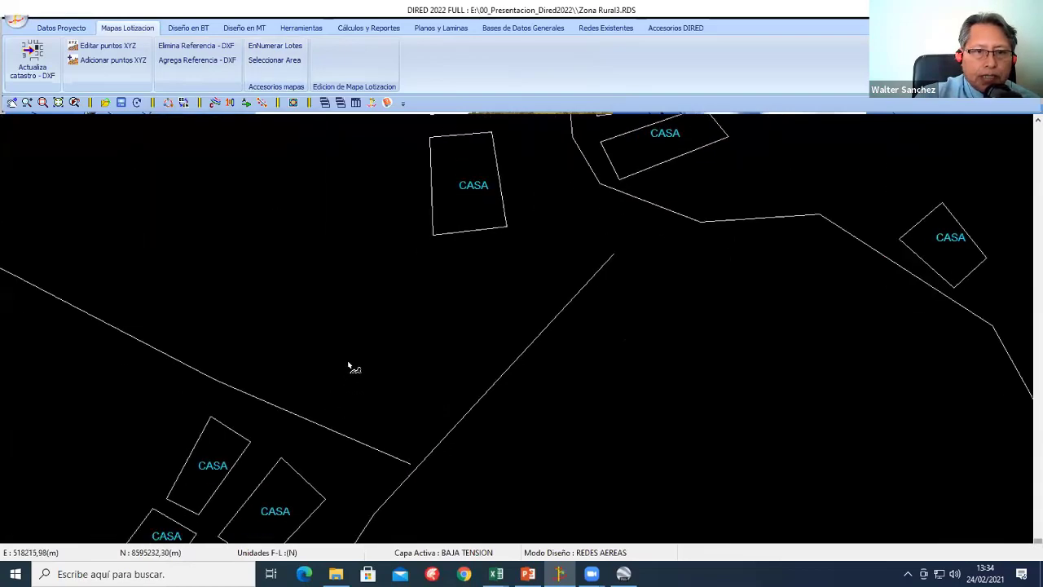
pyautogui.scroll(-2, 349, 367)
pyautogui.scroll(2, 318, 446)
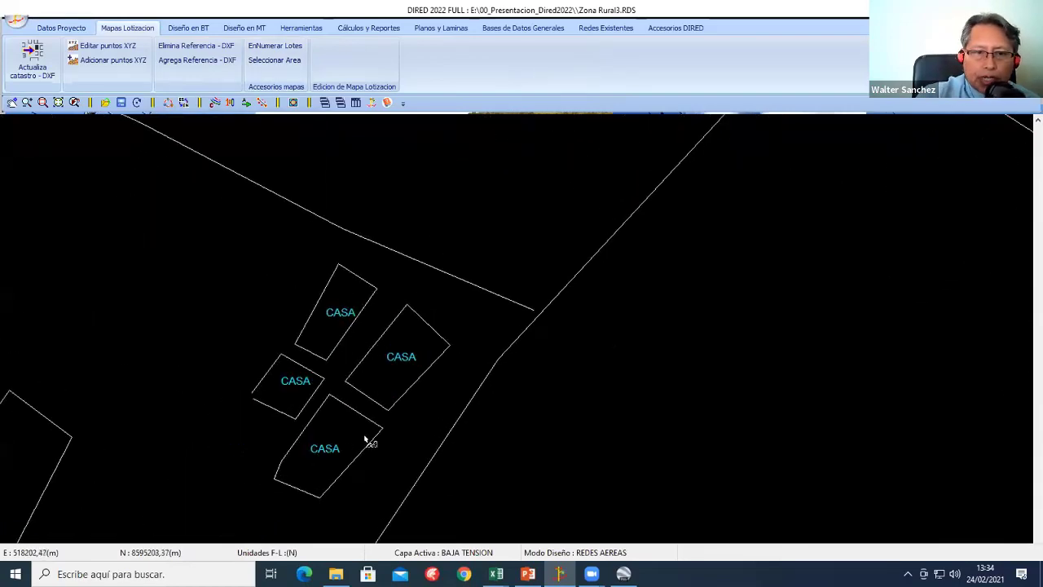
pyautogui.click(373, 430)
pyautogui.click(445, 342)
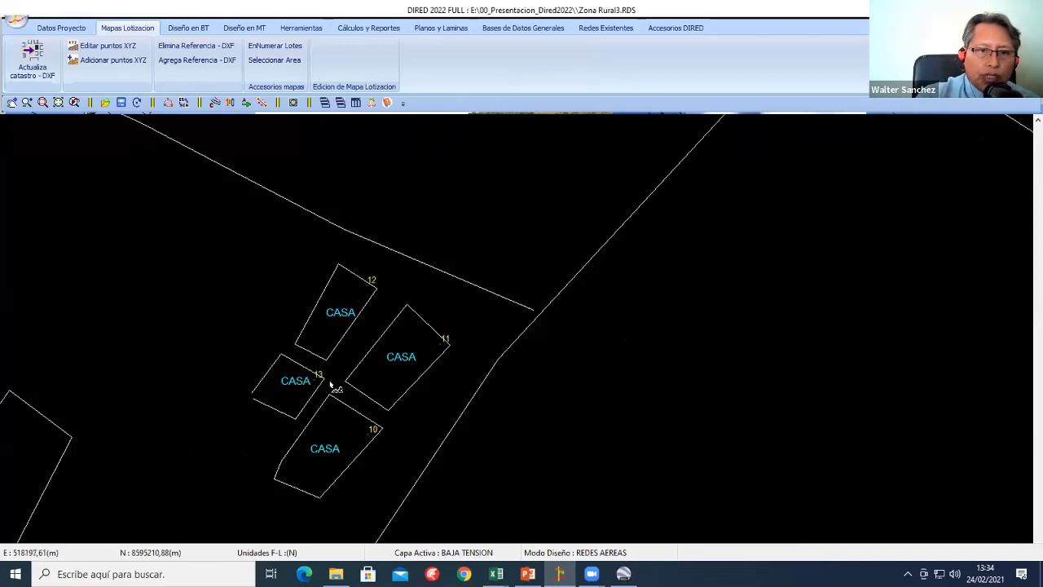
pyautogui.scroll(-2, 363, 373)
pyautogui.scroll(-1, 355, 446)
pyautogui.scroll(2, 356, 446)
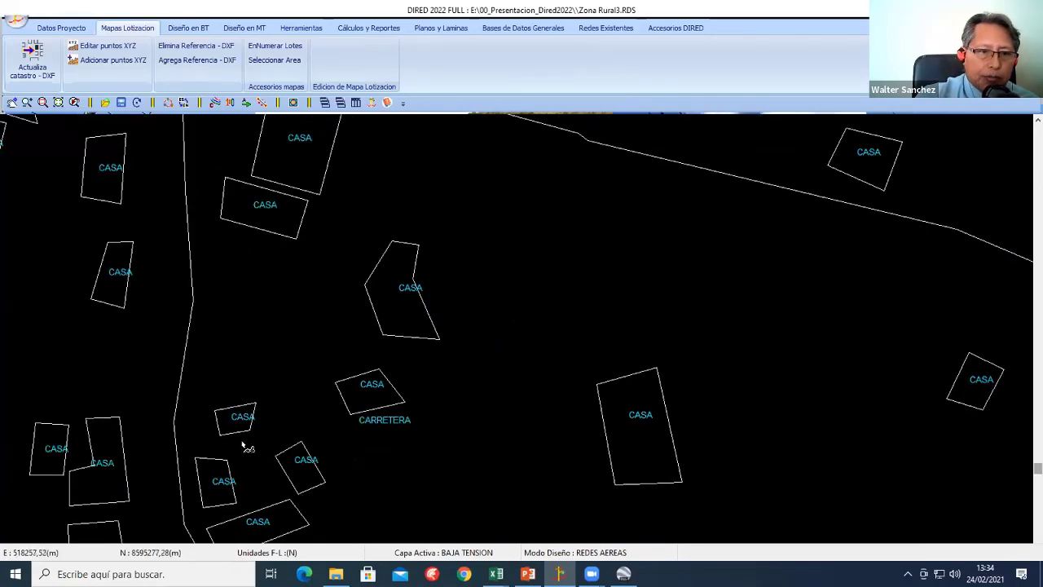
pyautogui.moveTo(245, 445); pyautogui.dragTo(498, 332, button='middle')
pyautogui.click(390, 363)
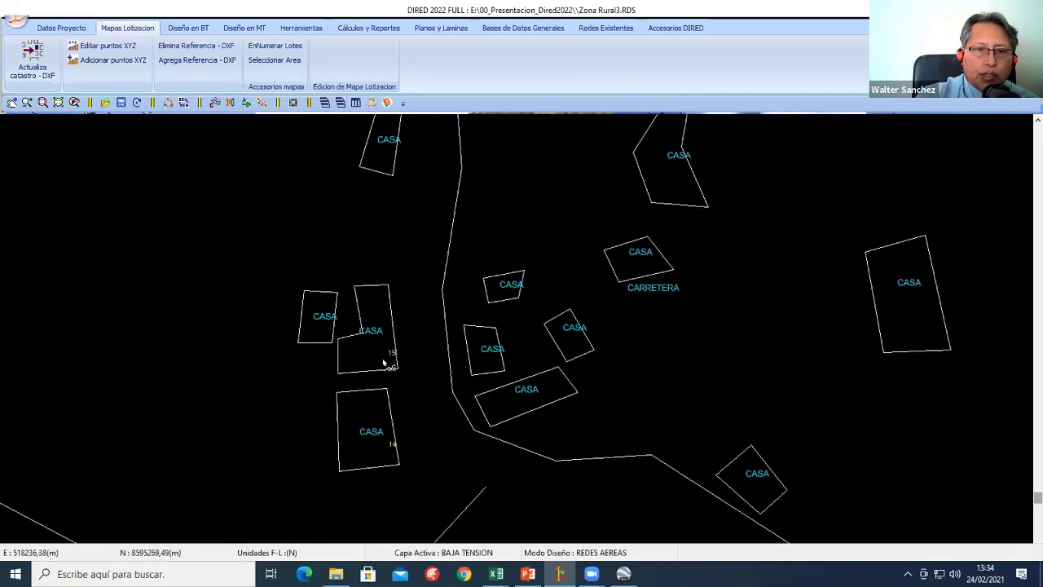
pyautogui.click(482, 405)
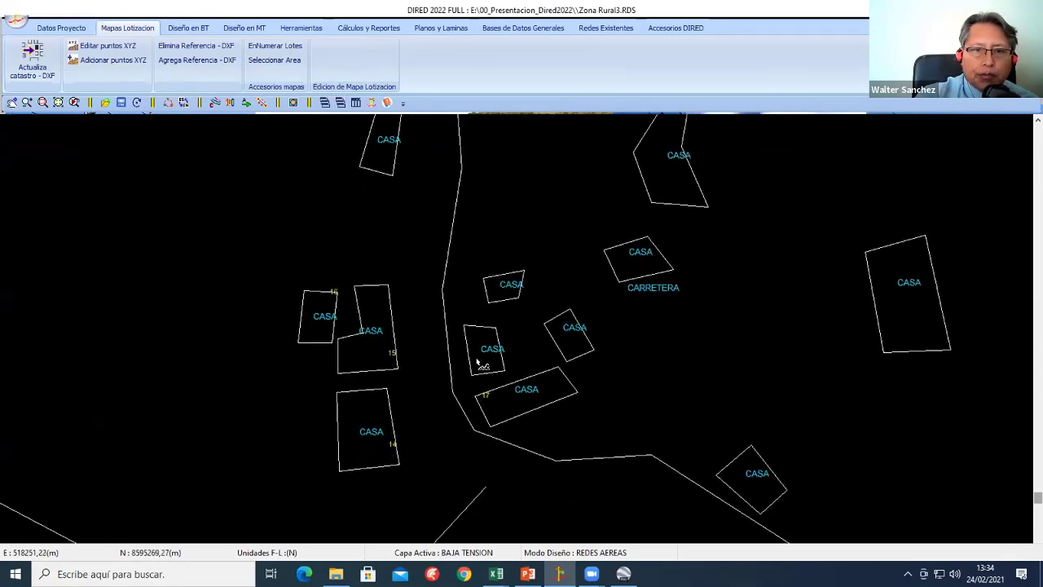
pyautogui.click(478, 364)
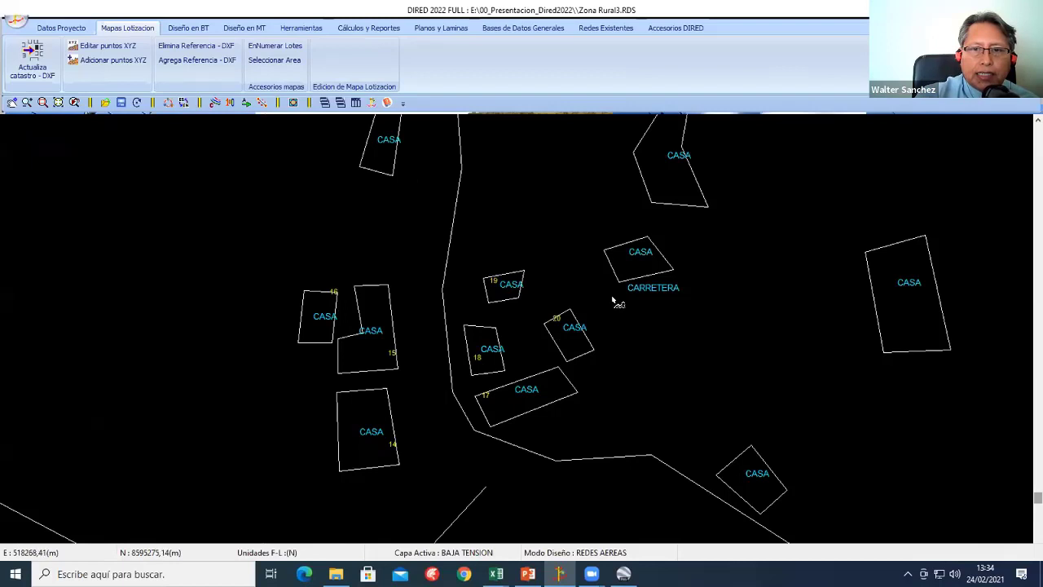
# Step: Continue numbering the houses as lots 22, 24, 25, 26, 28, 29, 32, 33 and 34
pyautogui.click(736, 480)
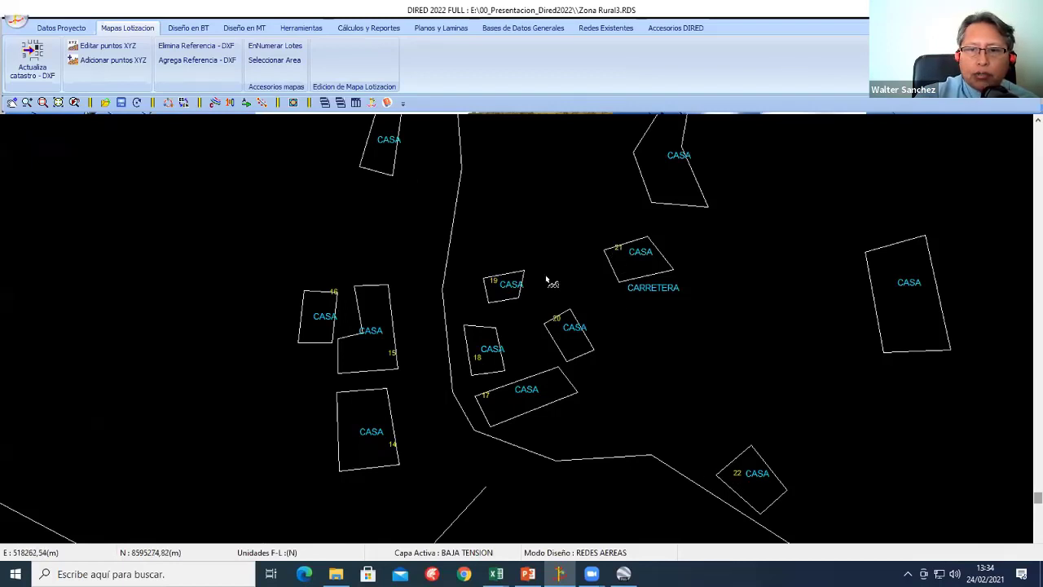
pyautogui.moveTo(552, 280); pyautogui.dragTo(597, 525, button='middle')
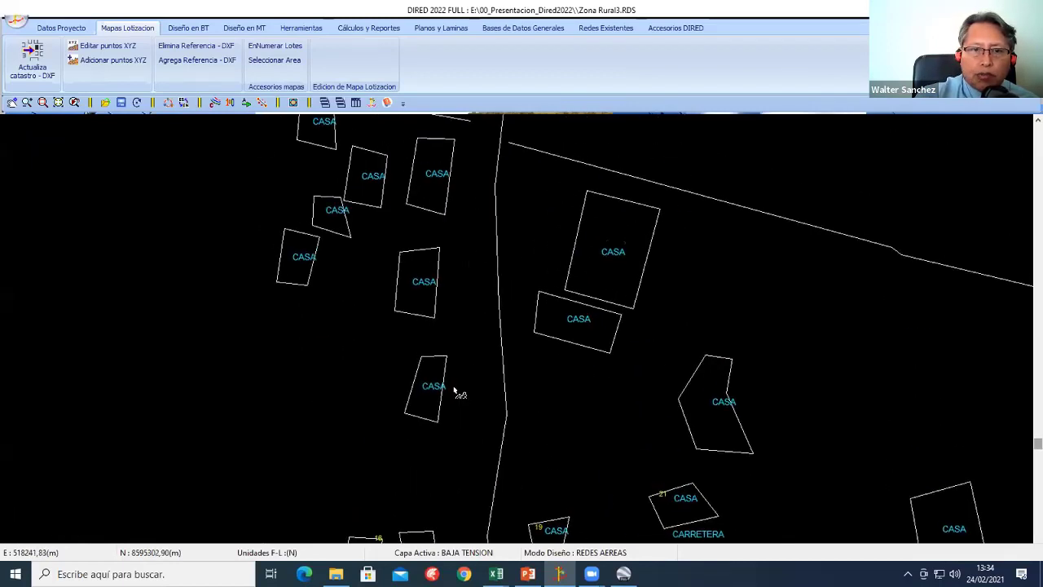
pyautogui.click(425, 314)
pyautogui.click(439, 215)
pyautogui.click(352, 232)
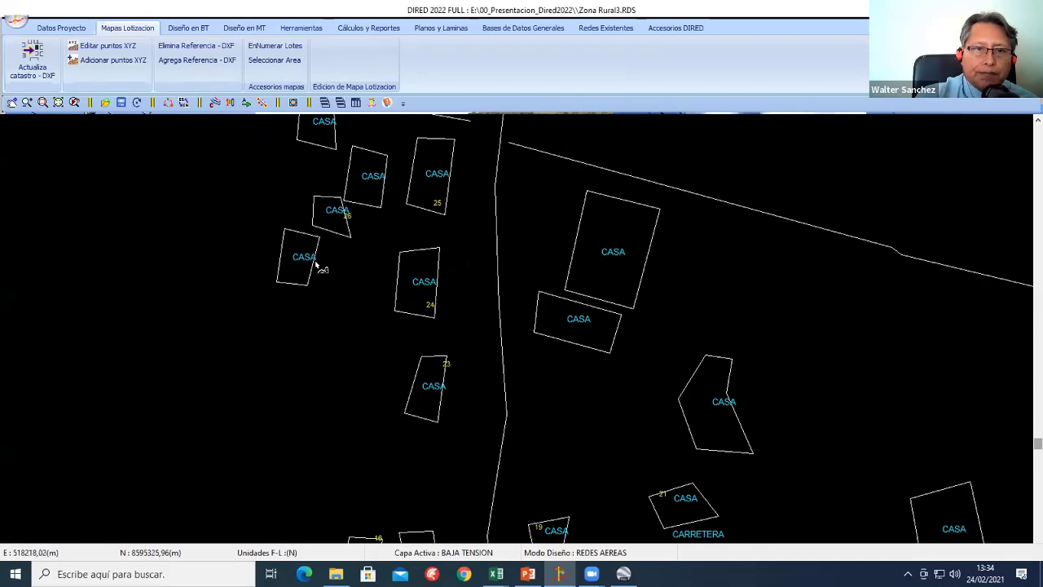
pyautogui.click(366, 193)
pyautogui.click(593, 343)
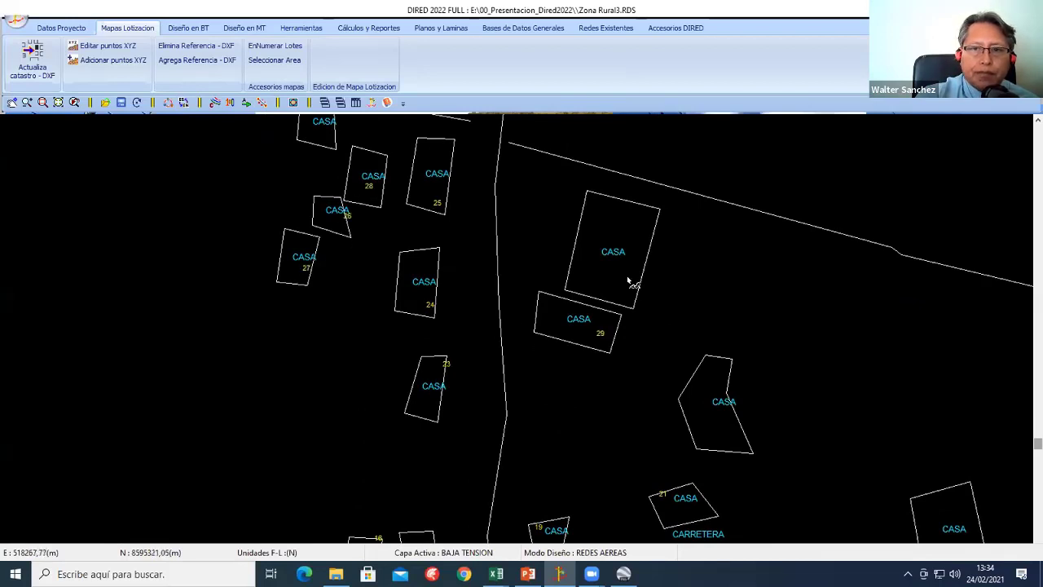
pyautogui.click(703, 418)
pyautogui.scroll(3, 456, 383)
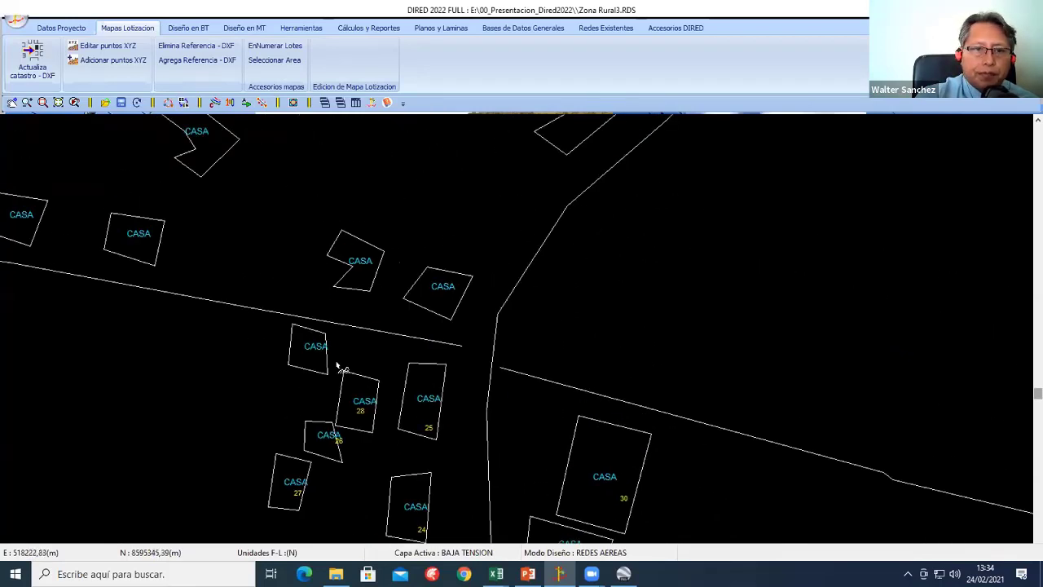
pyautogui.click(326, 365)
pyautogui.click(366, 290)
pyautogui.click(440, 308)
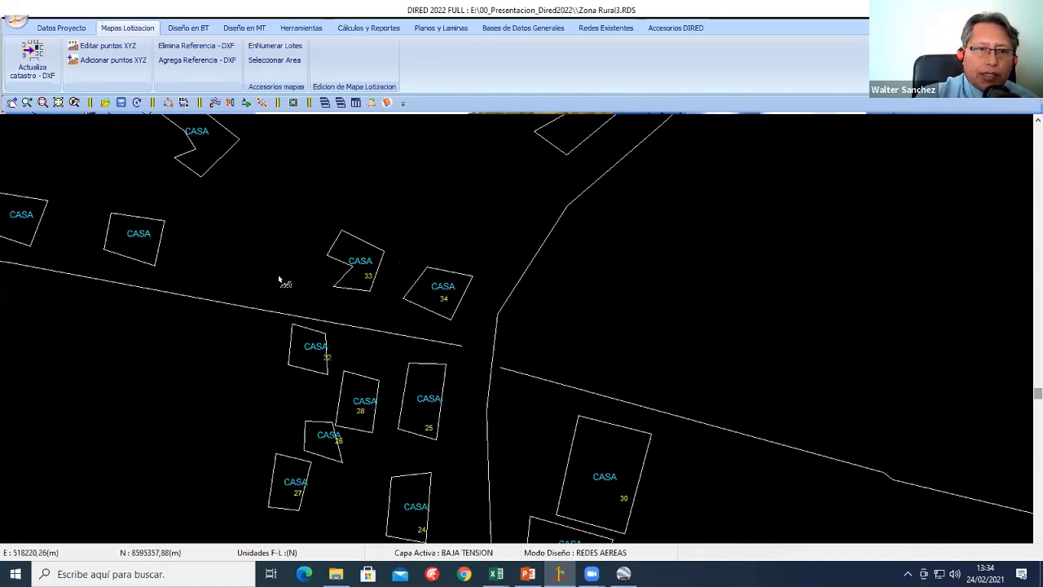
# Step: End the numbering command with Cerrar and show the Diseño en BT tools
pyautogui.moveTo(281, 281); pyautogui.dragTo(581, 392, button='middle')
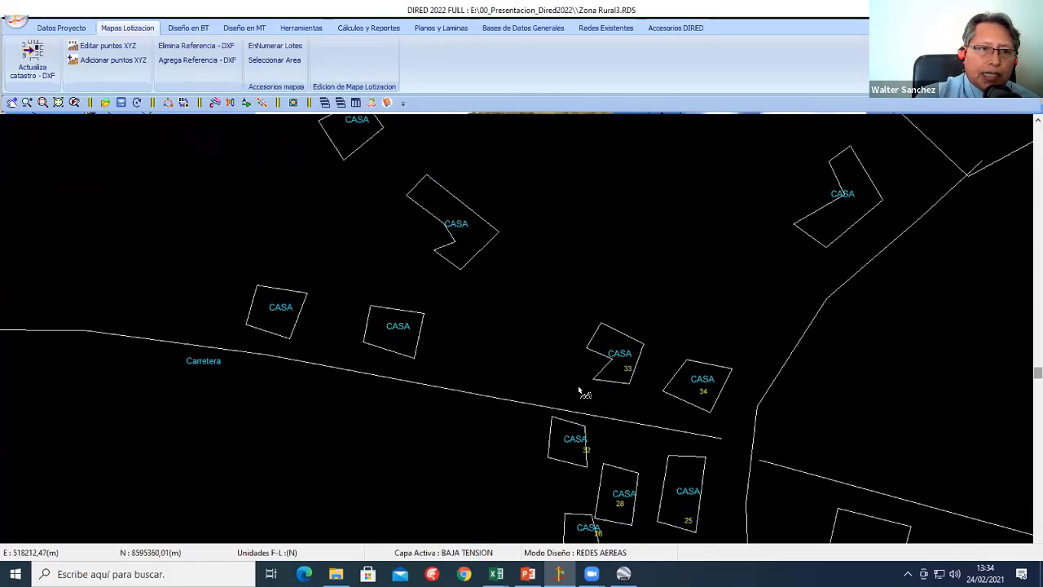
pyautogui.rightClick(294, 153)
pyautogui.click(318, 160)
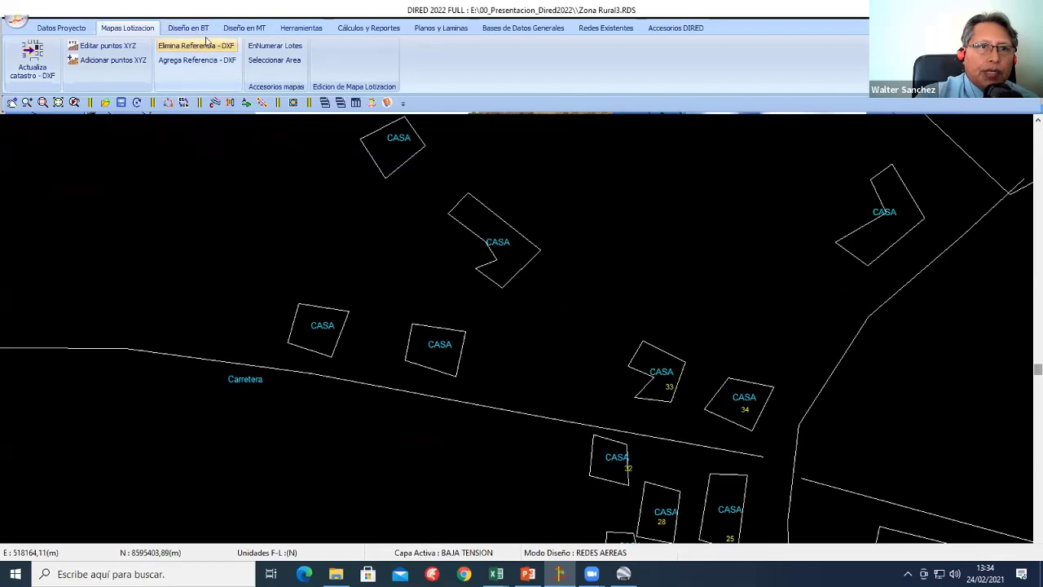
pyautogui.click(201, 30)
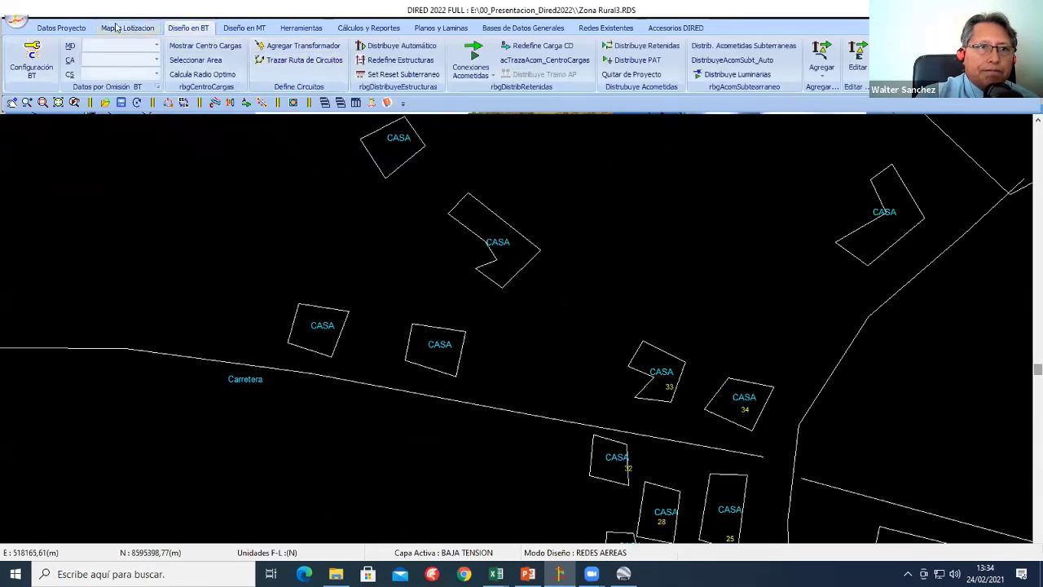
# Step: Start lot numbering from 35 with Carga Especial (special load)
pyautogui.click(127, 28)
pyautogui.click(275, 46)
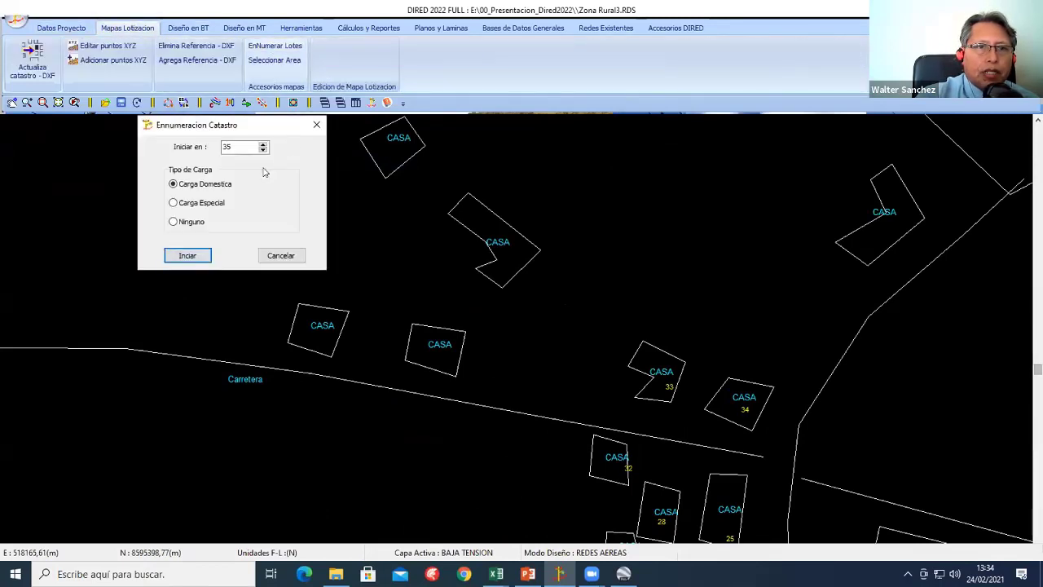
pyautogui.click(199, 202)
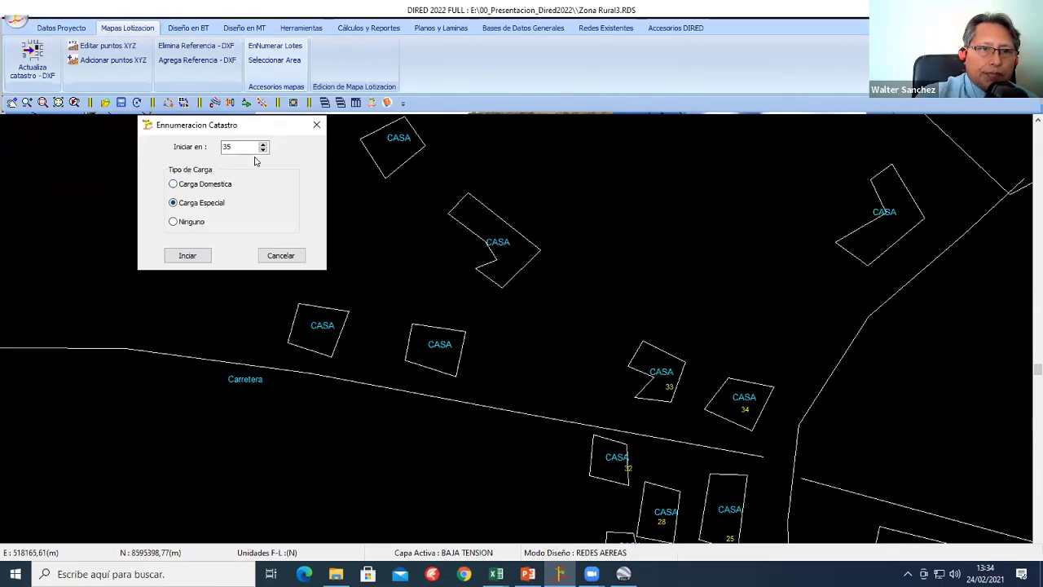
pyautogui.click(187, 255)
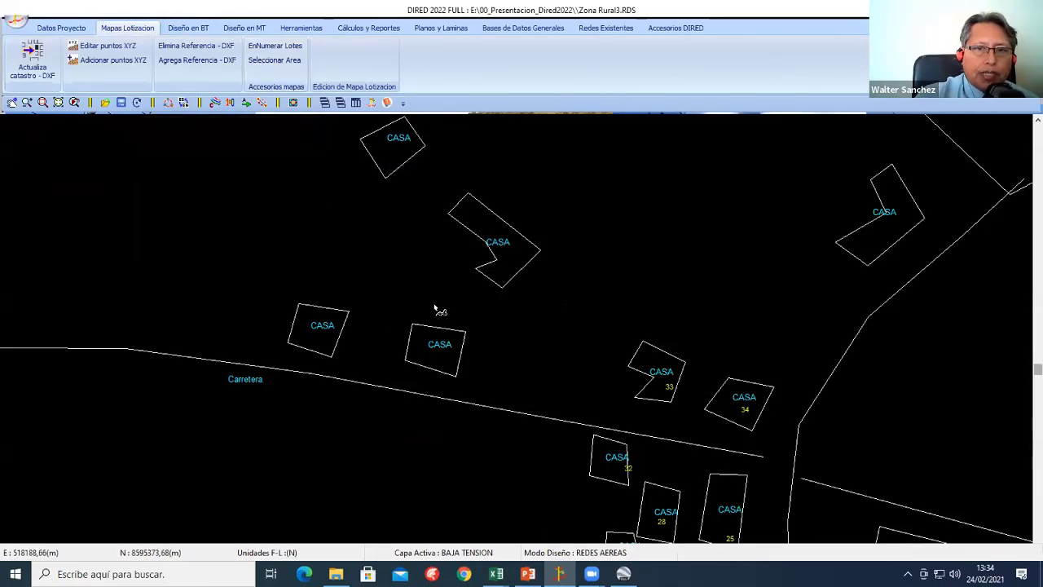
# Step: Bring the COLEGIO2 lot into view to tag it as lot 35
pyautogui.scroll(-3, 489, 418)
pyautogui.moveTo(489, 418)
pyautogui.mouseDown(button='middle')
pyautogui.moveTo(624, 133)
pyautogui.moveTo(549, 198)
pyautogui.moveTo(408, 391)
pyautogui.moveTo(441, 304)
pyautogui.mouseUp(button='middle')
pyautogui.scroll(2, 440, 304)
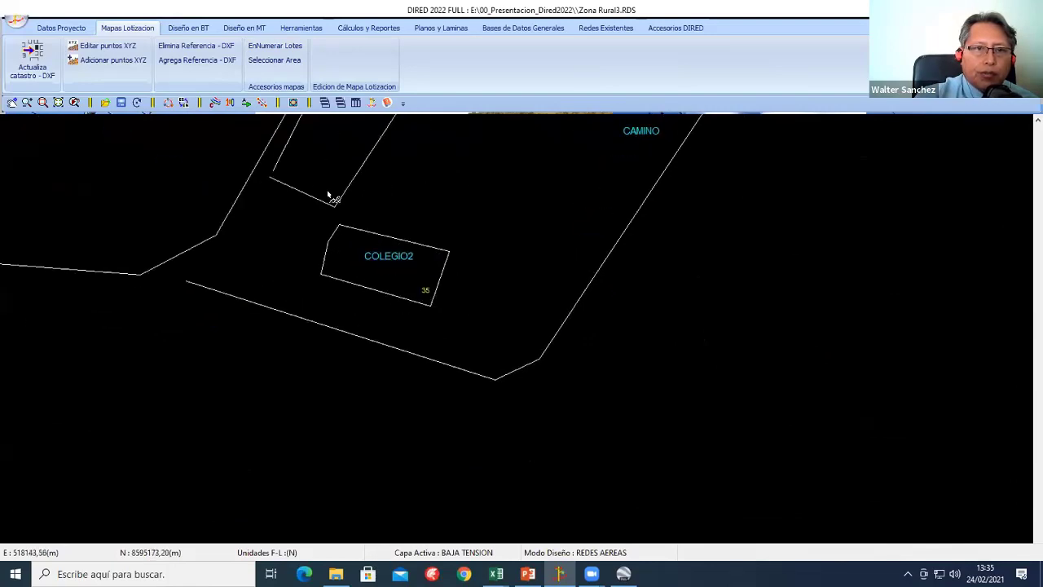
pyautogui.scroll(-2, 674, 416)
pyautogui.scroll(-1, 571, 396)
pyautogui.moveTo(571, 396); pyautogui.dragTo(619, 318, button='middle')
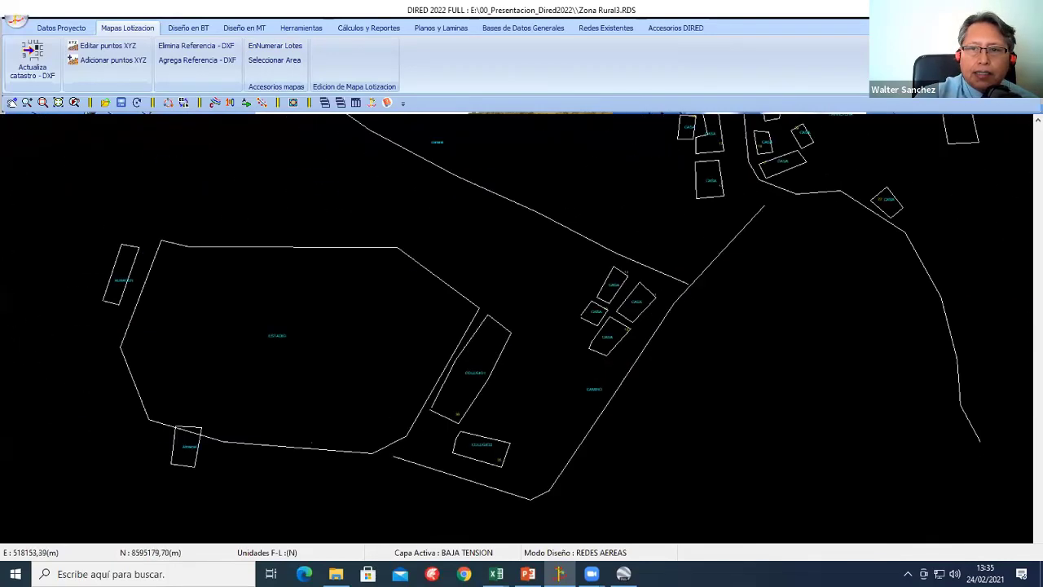
pyautogui.scroll(2, 401, 384)
# Step: Move to the IGLESIA lot, tag it 37, and finish the numbering command
pyautogui.moveTo(561, 226); pyautogui.dragTo(359, 345, button='middle')
pyautogui.scroll(-2, 526, 245)
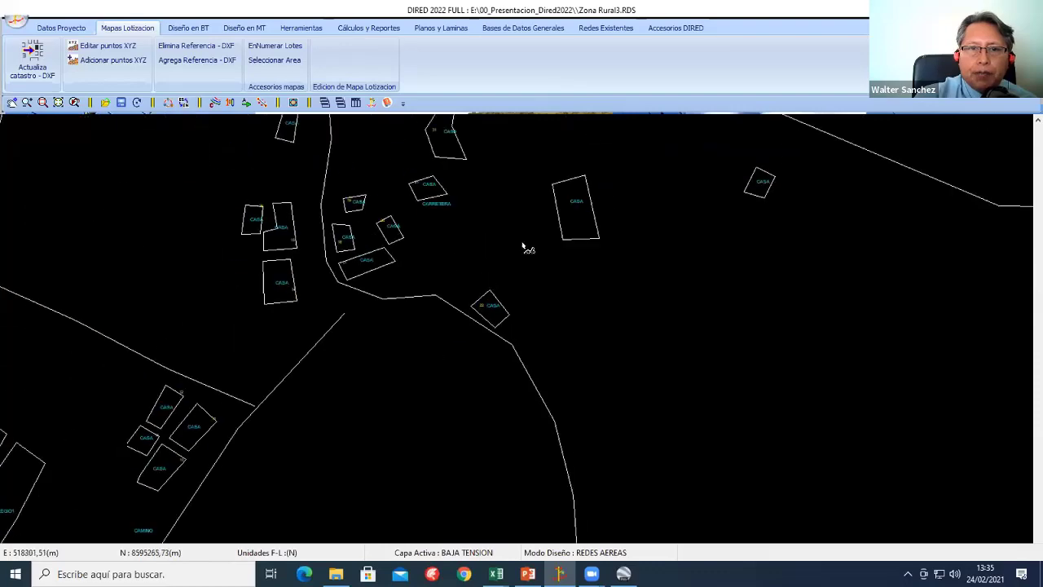
pyautogui.scroll(1, 341, 412)
pyautogui.scroll(-2, 340, 343)
pyautogui.scroll(-1, 361, 517)
pyautogui.scroll(3, 383, 473)
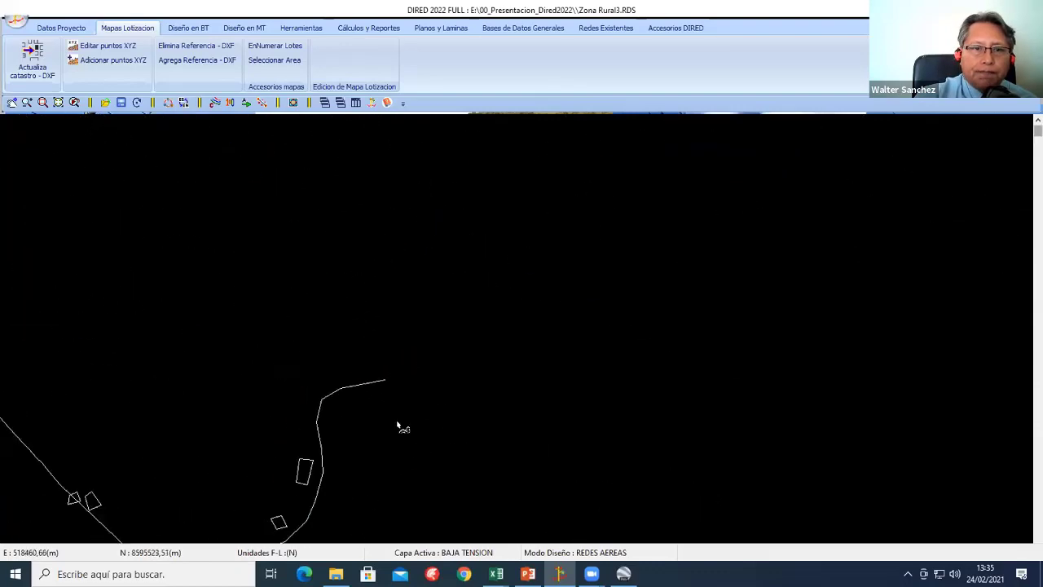
pyautogui.moveTo(400, 426); pyautogui.dragTo(228, 477, button='middle')
pyautogui.scroll(-3, 442, 307)
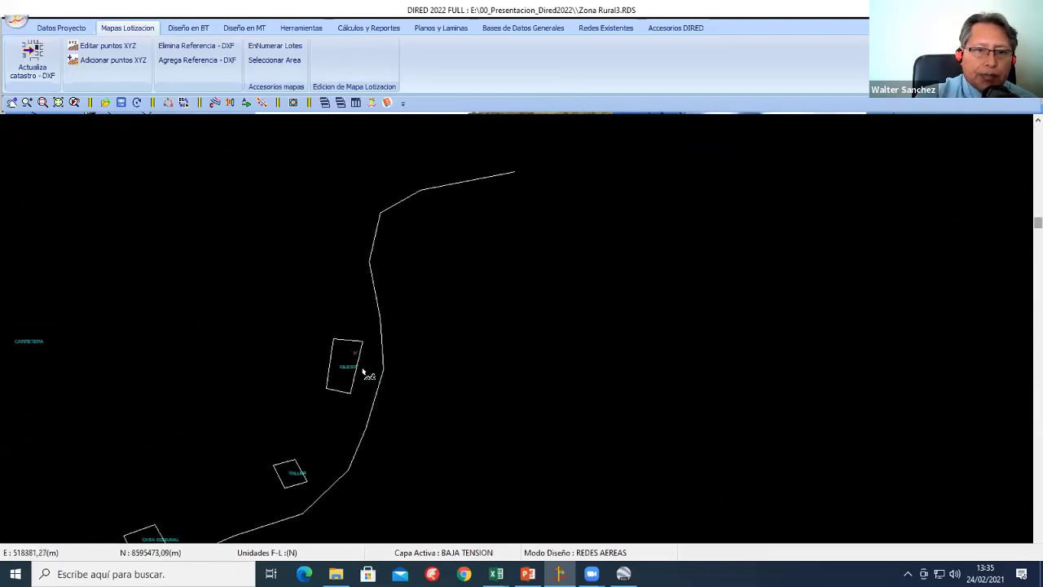
pyautogui.scroll(2, 366, 373)
pyautogui.moveTo(299, 366); pyautogui.dragTo(552, 247, button='middle')
pyautogui.rightClick(536, 196)
pyautogui.click(544, 202)
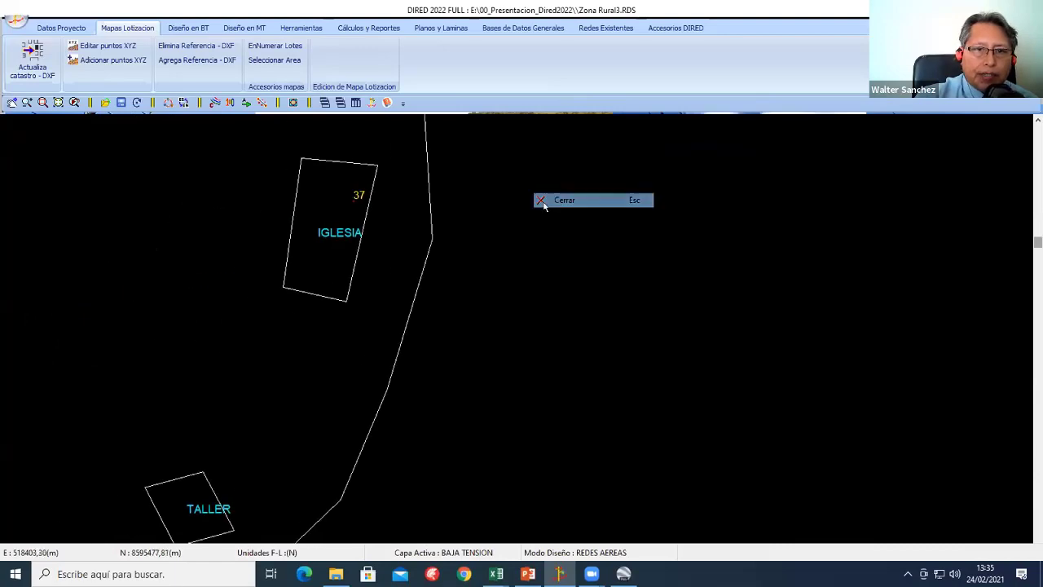
# Step: Open the PobladoRural2_Num.RDS drawing with Abrir Archivo DIRED
pyautogui.click(16, 16)
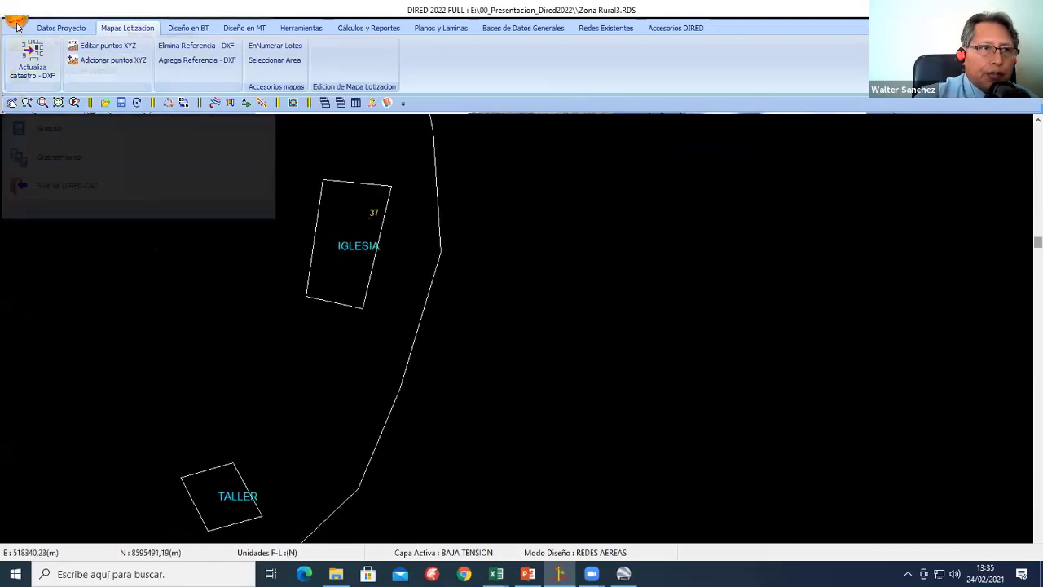
pyautogui.click(69, 42)
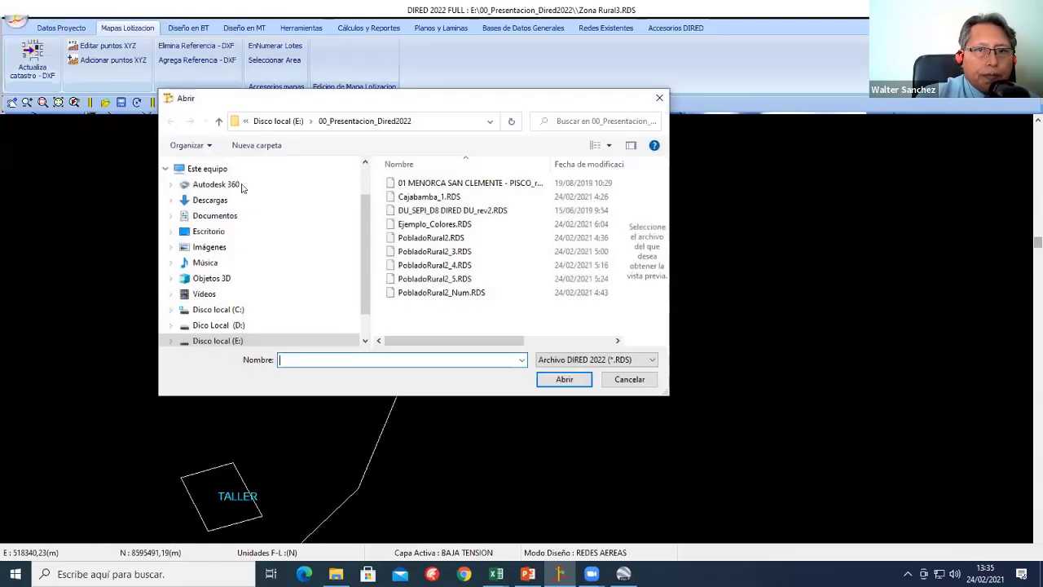
pyautogui.click(469, 291)
pyautogui.click(564, 380)
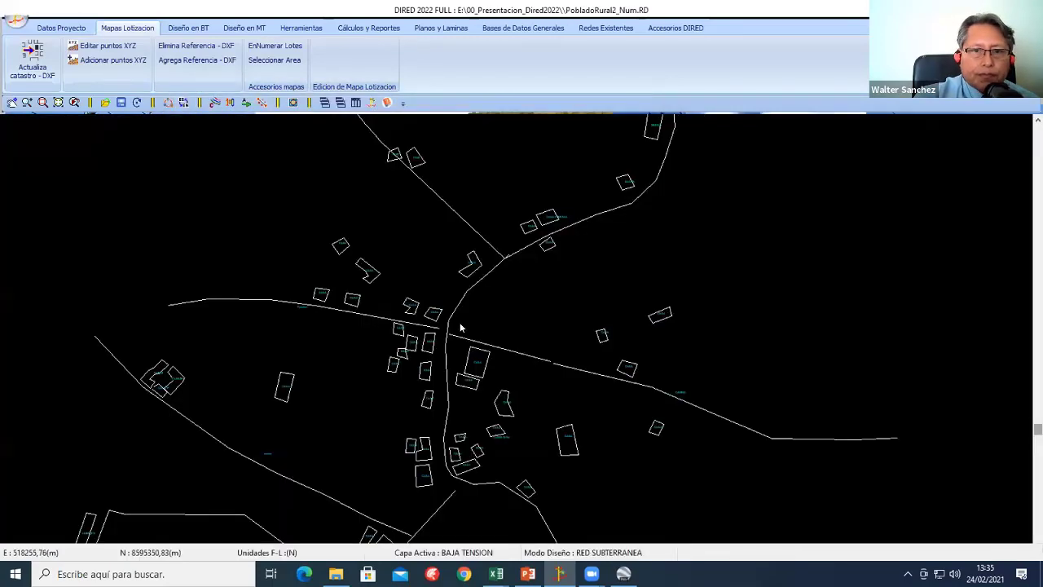
# Step: Zoom in on the COLEGIO lots of the opened village drawing
pyautogui.scroll(-2, 461, 326)
pyautogui.scroll(3, 410, 244)
pyautogui.scroll(1, 410, 245)
pyautogui.scroll(1, 367, 277)
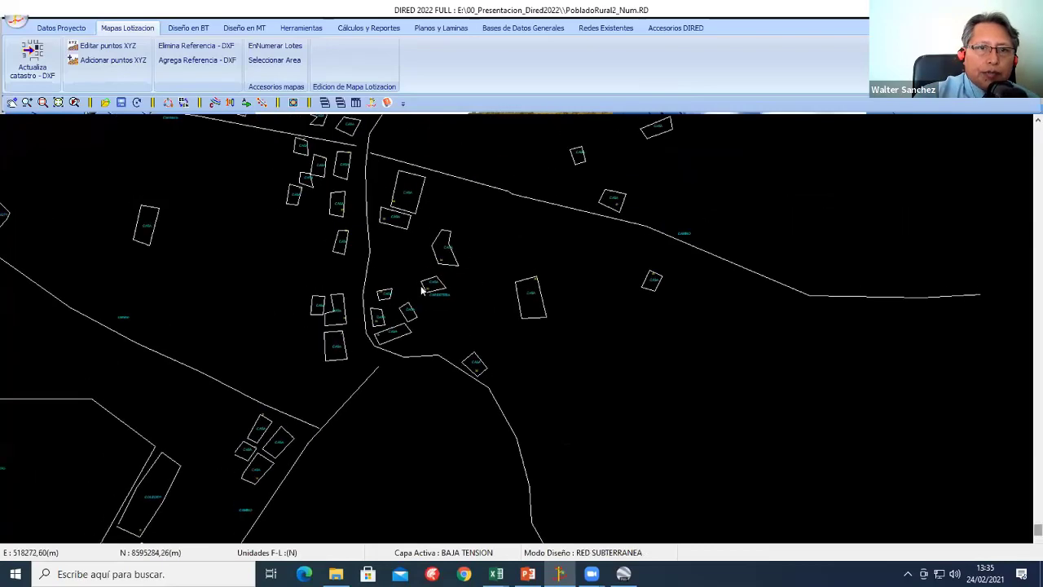
pyautogui.scroll(1, 307, 320)
pyautogui.moveTo(307, 320); pyautogui.dragTo(579, 259, button='middle')
pyautogui.scroll(1, 305, 405)
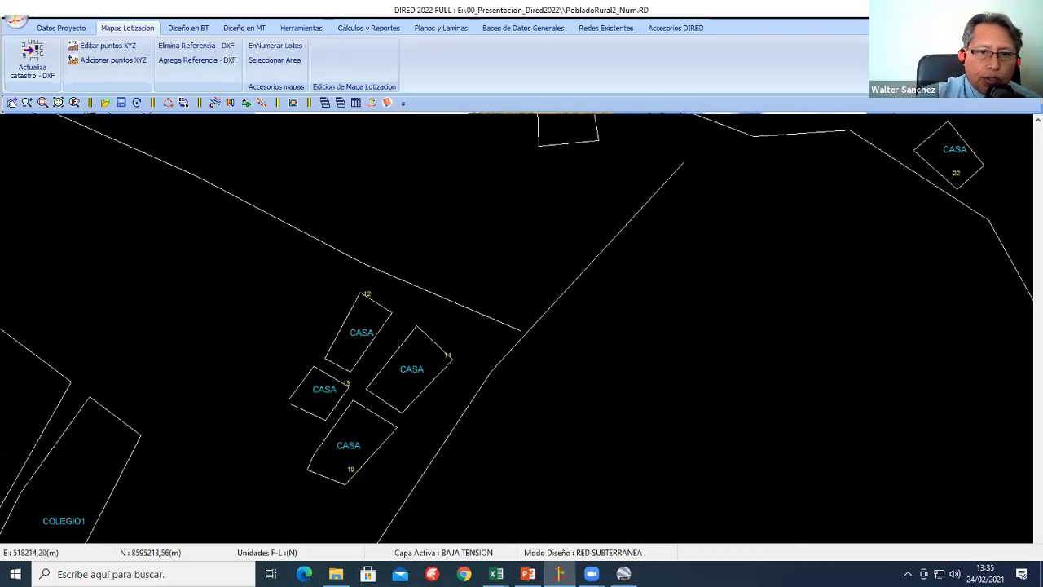
pyautogui.scroll(2, 306, 405)
pyautogui.moveTo(306, 405); pyautogui.dragTo(324, 195, button='middle')
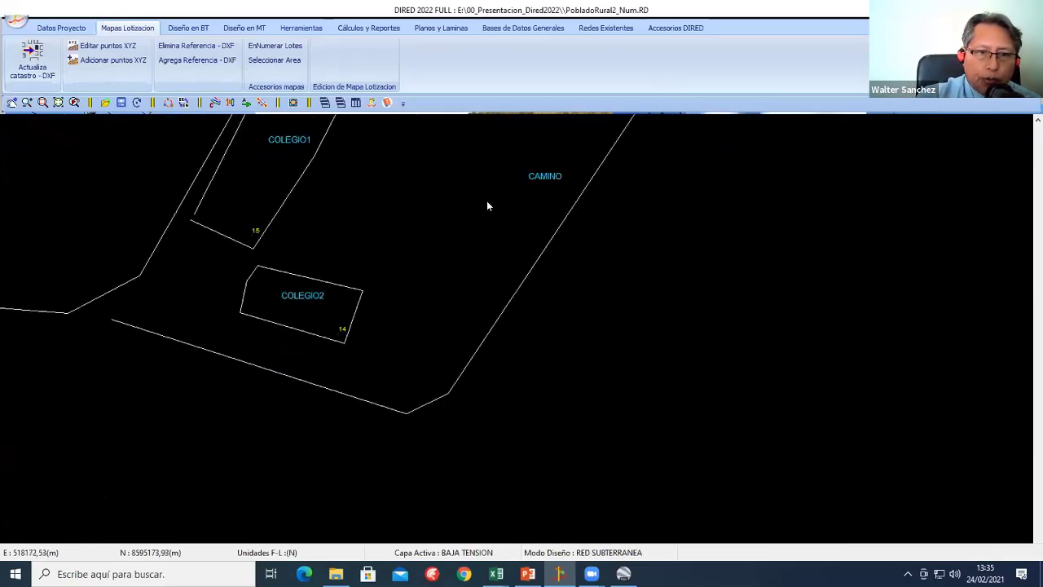
# Step: Zoom out and pan to review the whole village with its numbered lots
pyautogui.scroll(-1, 452, 298)
pyautogui.scroll(-2, 517, 326)
pyautogui.scroll(-1, 574, 207)
pyautogui.scroll(-1, 521, 285)
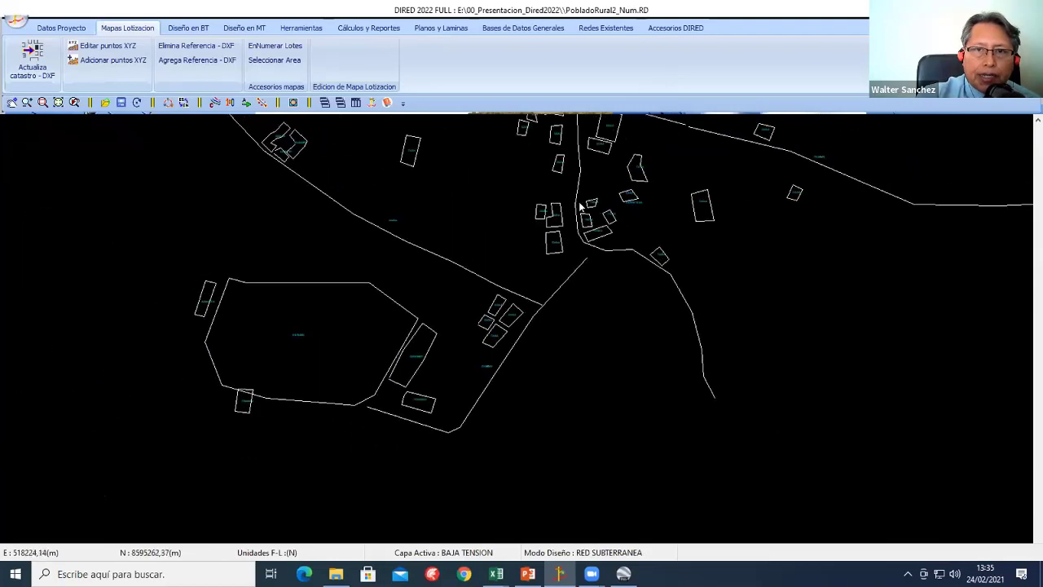
pyautogui.scroll(-1, 463, 366)
pyautogui.scroll(-1, 465, 362)
pyautogui.moveTo(465, 361); pyautogui.dragTo(409, 344, button='middle')
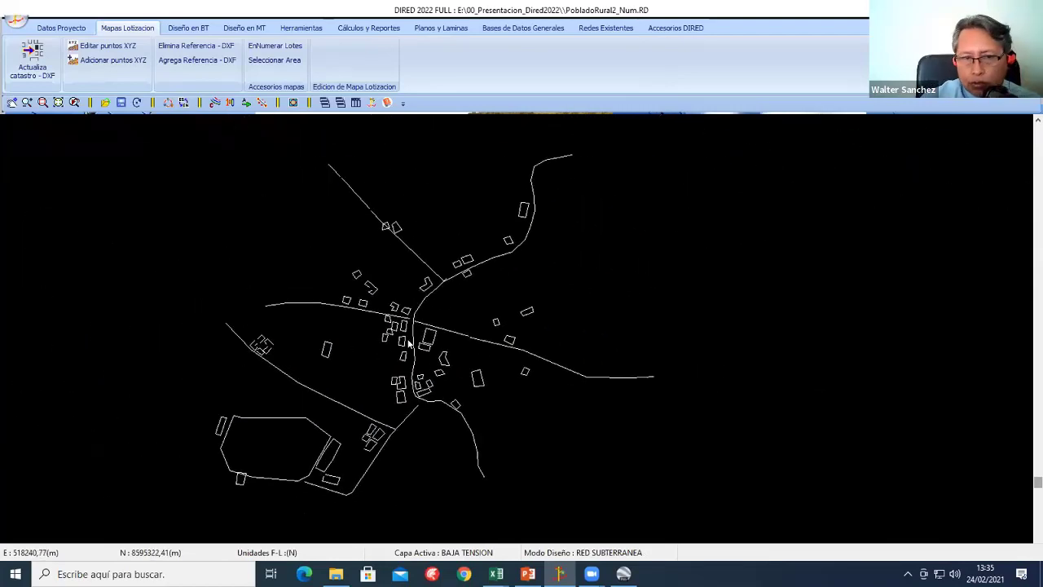
pyautogui.scroll(1, 409, 344)
pyautogui.scroll(1, 409, 344)
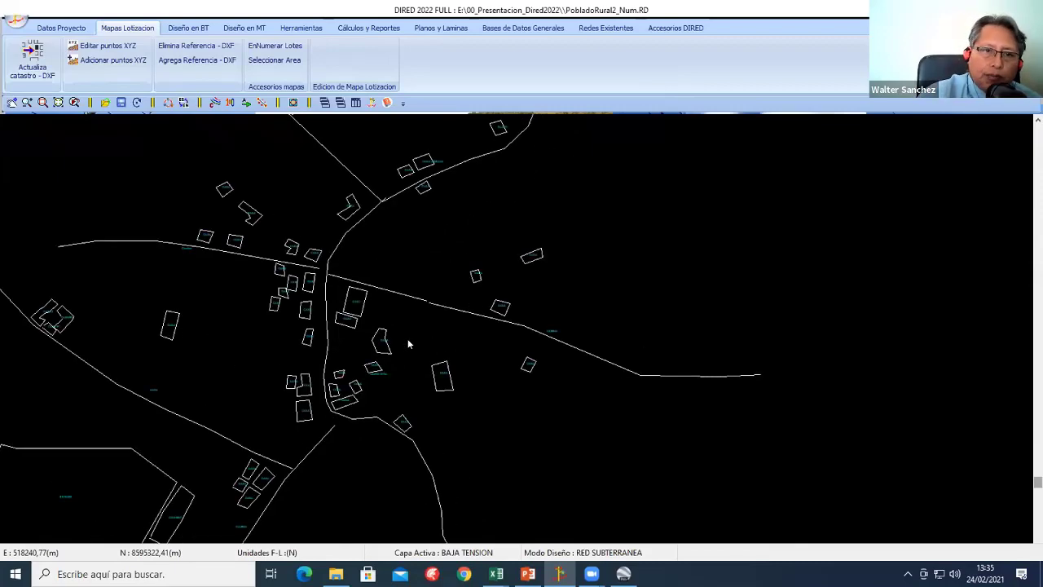
pyautogui.scroll(1, 413, 397)
pyautogui.moveTo(380, 321)
pyautogui.mouseDown(button='middle')
pyautogui.moveTo(414, 396)
pyautogui.moveTo(449, 349)
pyautogui.mouseUp(button='middle')
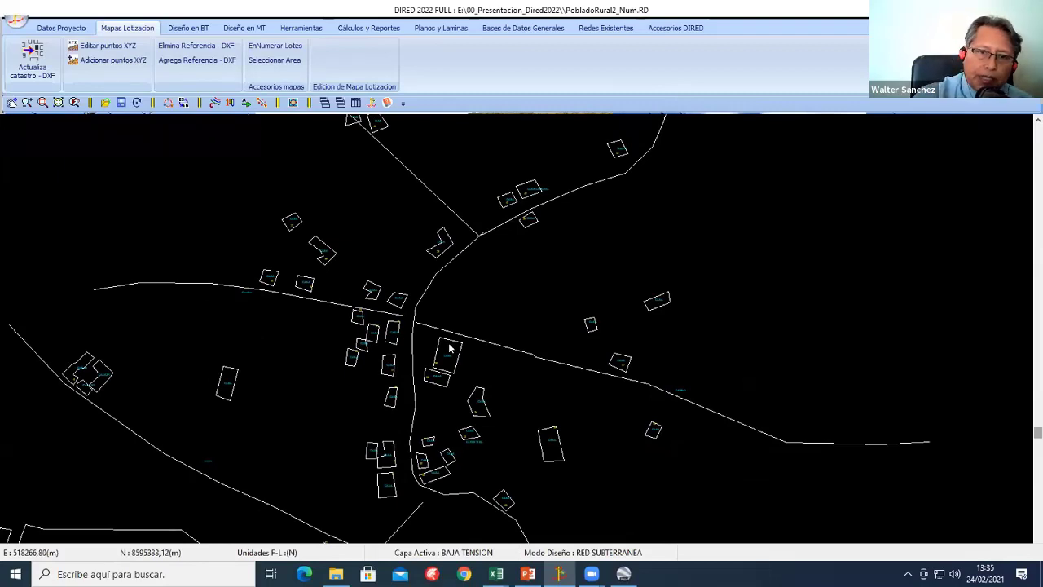
pyautogui.scroll(-1, 449, 349)
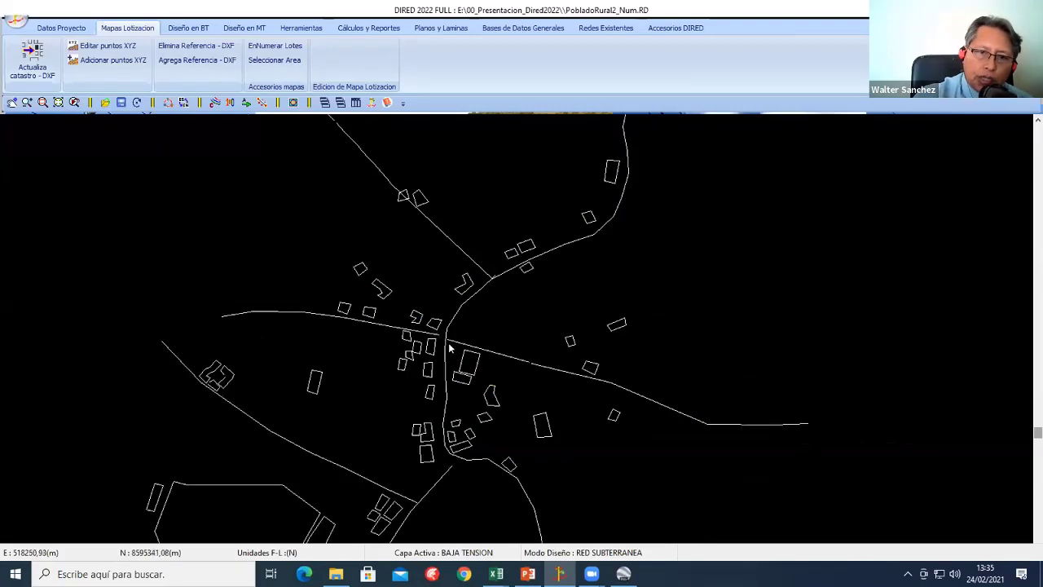
pyautogui.scroll(-1, 433, 311)
pyautogui.scroll(-1, 433, 311)
pyautogui.scroll(-1, 433, 309)
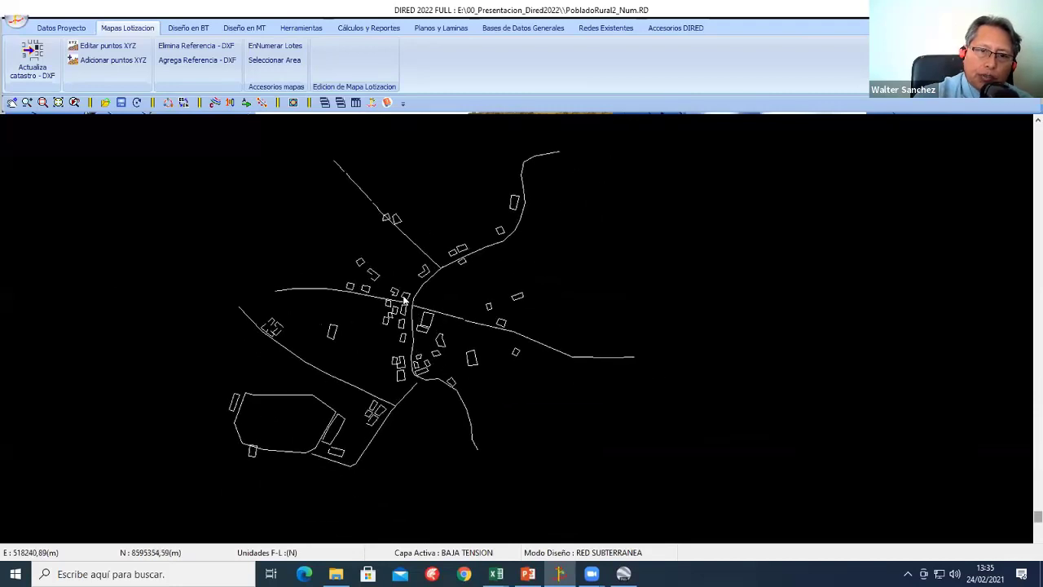
pyautogui.moveTo(433, 309); pyautogui.dragTo(386, 274, button='middle')
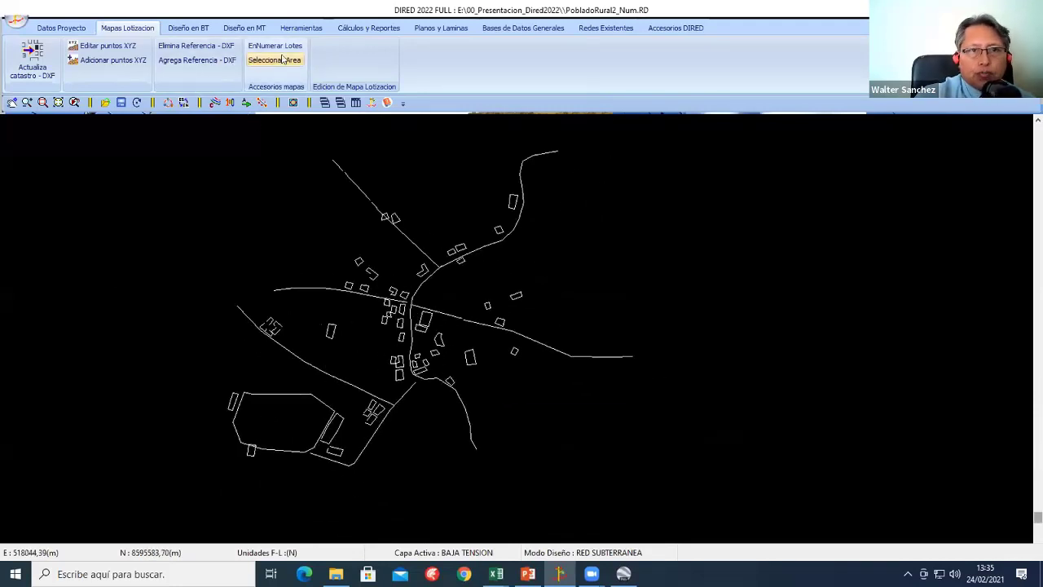
# Step: Show the Diseño en BT tools and zoom in on buildings near the village centre
pyautogui.click(188, 28)
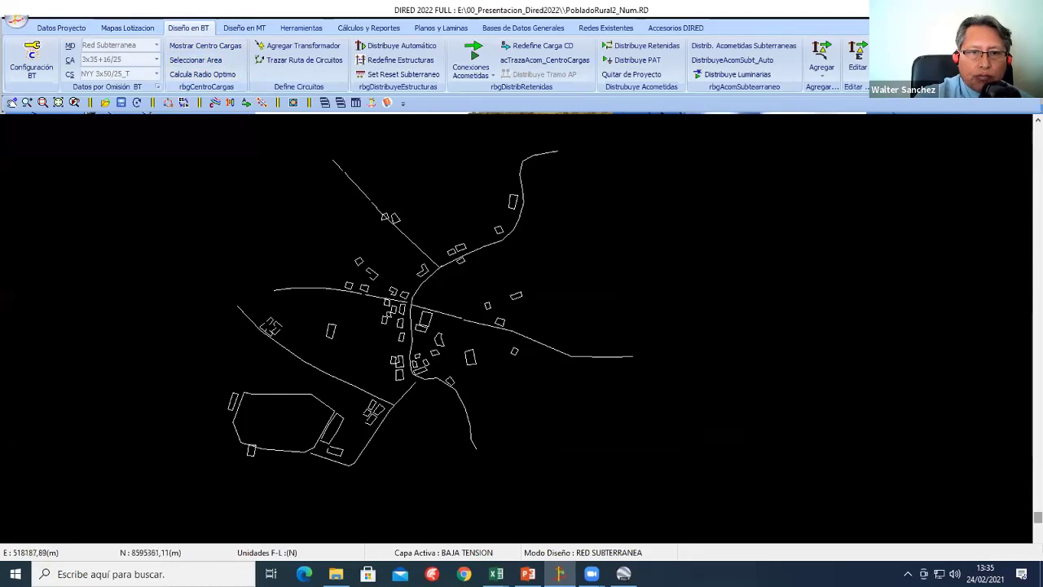
pyautogui.scroll(1, 447, 229)
pyautogui.scroll(1, 495, 209)
pyautogui.scroll(1, 372, 372)
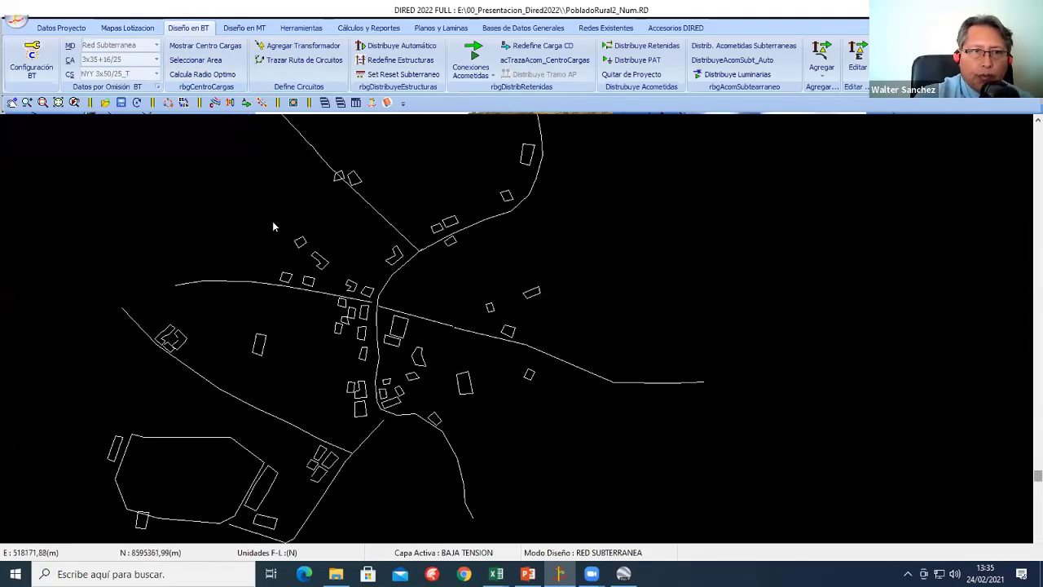
pyautogui.click(367, 343)
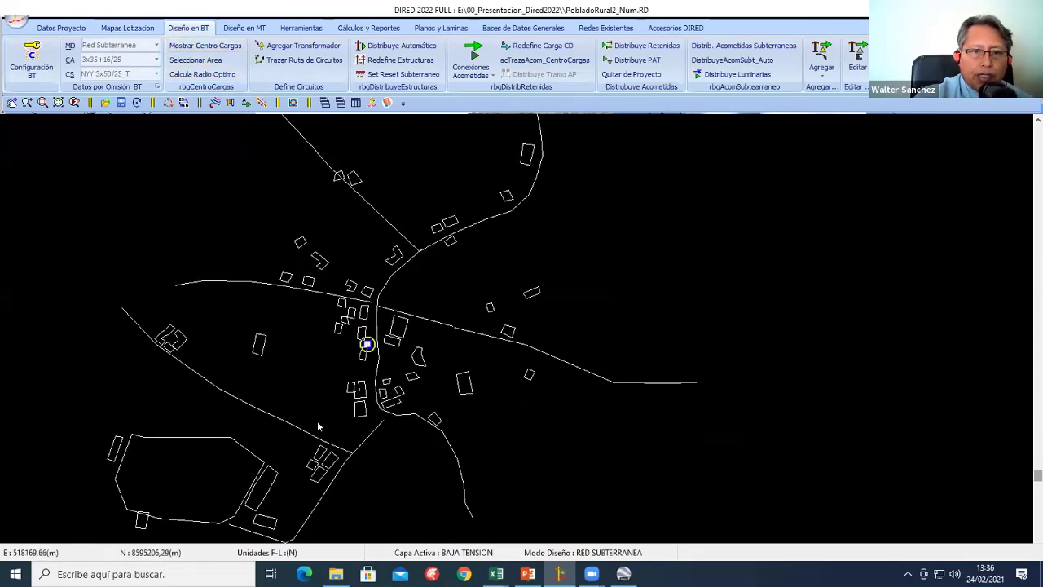
pyautogui.scroll(2, 338, 367)
pyautogui.scroll(1, 221, 331)
pyautogui.scroll(2, 389, 383)
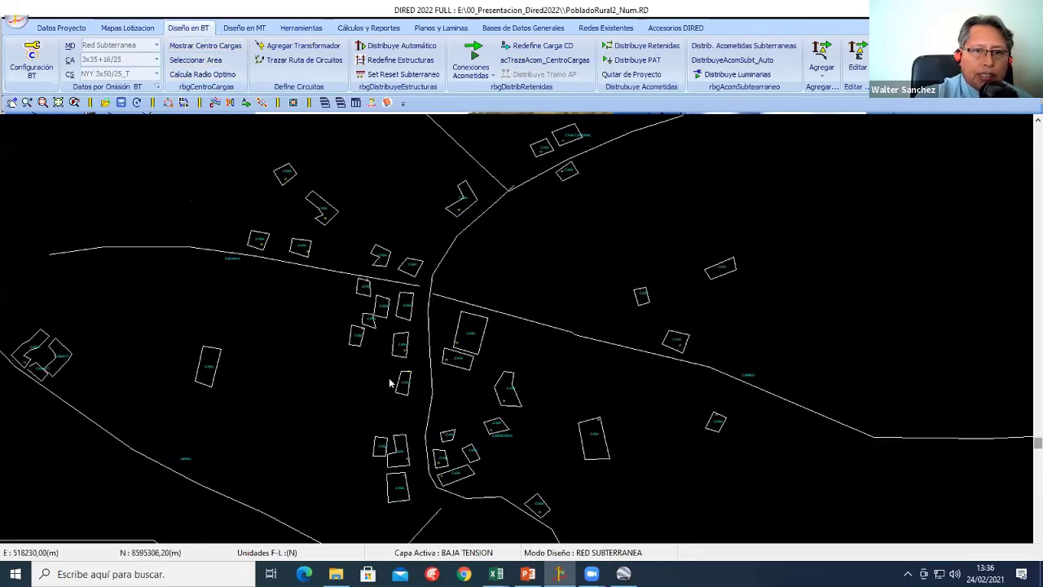
pyautogui.click(411, 367)
pyautogui.click(410, 366)
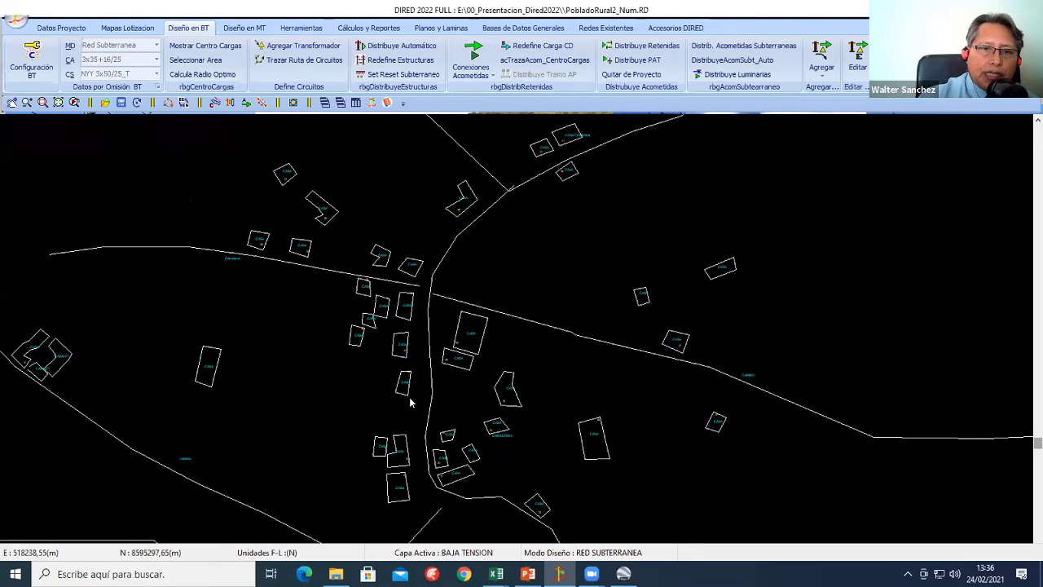
# Step: Zoom out to the whole village and run Calcula Radio Optimo (75 kVA, 3x35+16/25)
pyautogui.scroll(-3, 414, 400)
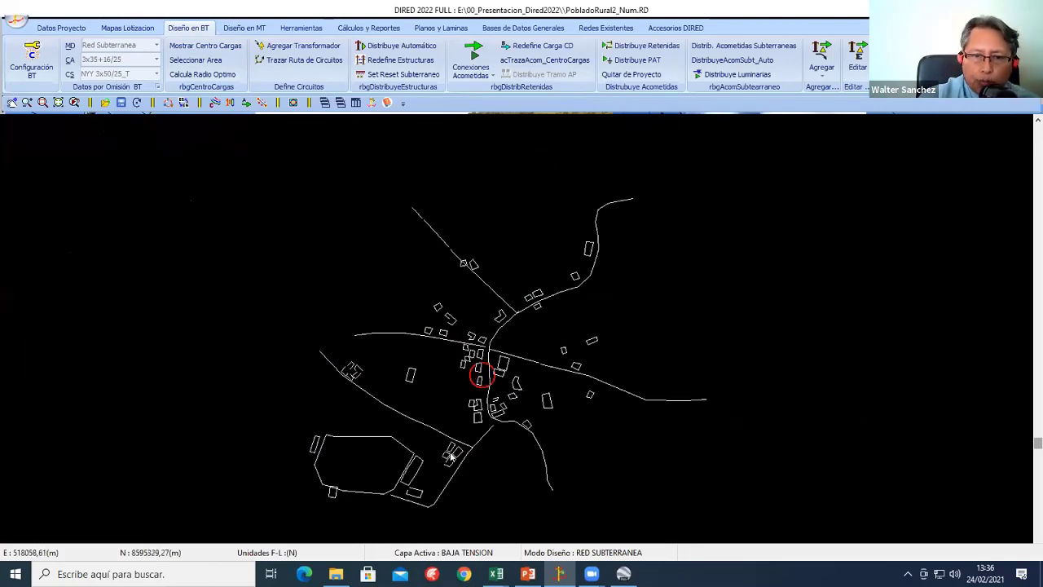
pyautogui.scroll(2, 465, 446)
pyautogui.scroll(2, 477, 415)
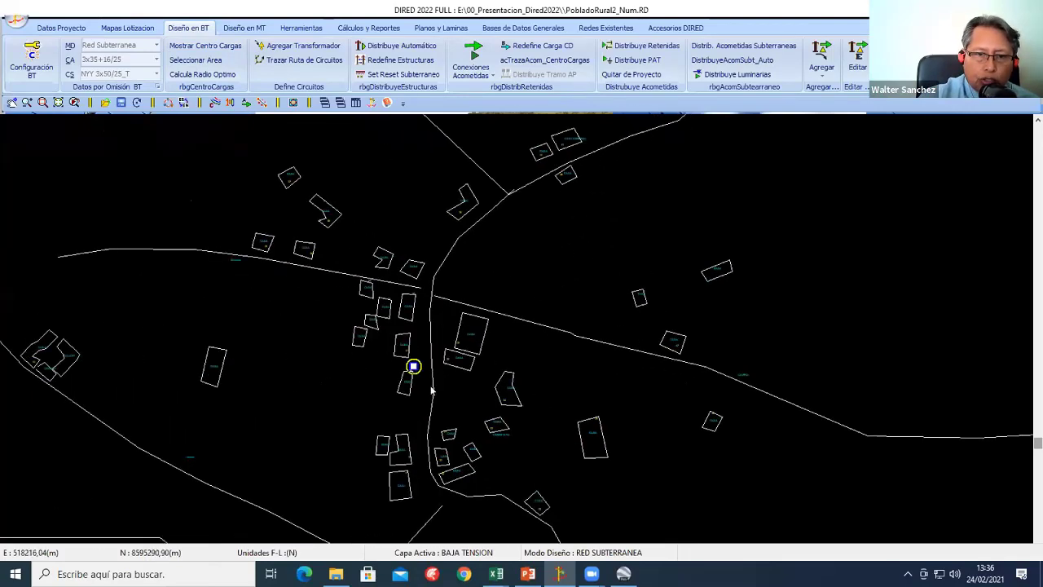
pyautogui.scroll(1, 412, 388)
pyautogui.scroll(1, 391, 384)
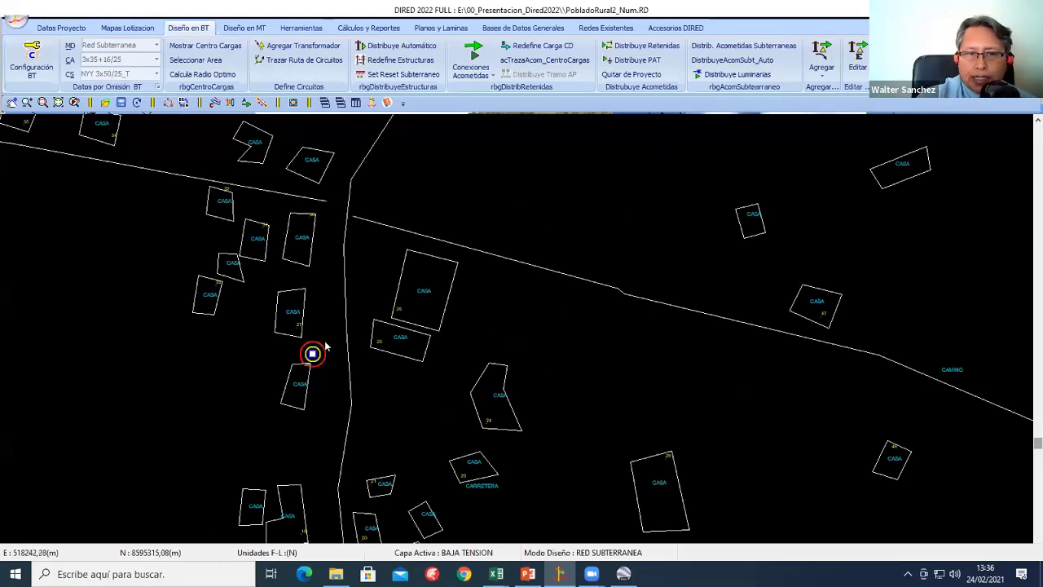
pyautogui.scroll(-1, 321, 342)
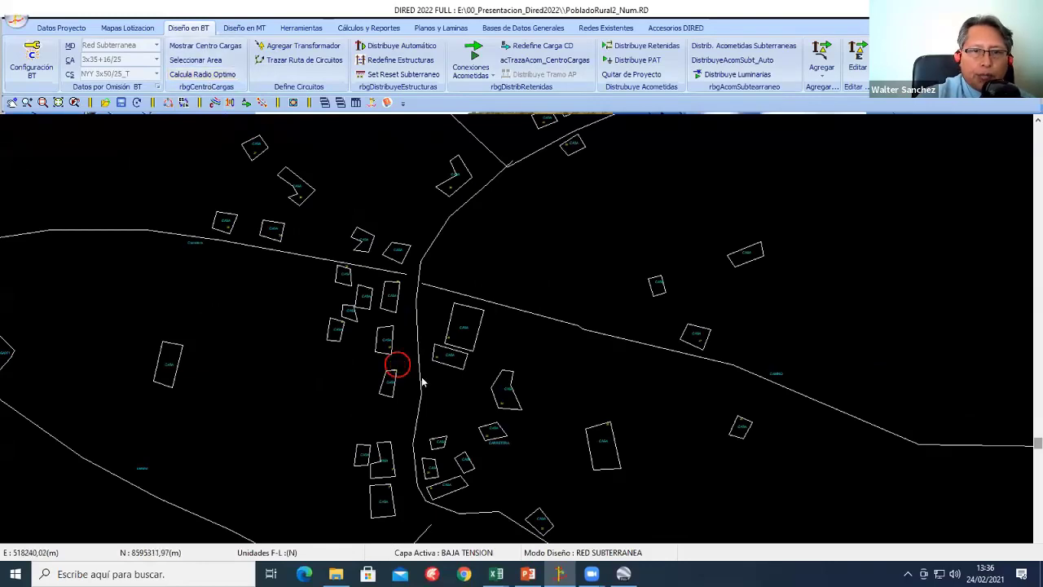
pyautogui.scroll(-1, 396, 363)
pyautogui.scroll(-1, 317, 298)
pyautogui.scroll(-1, 384, 329)
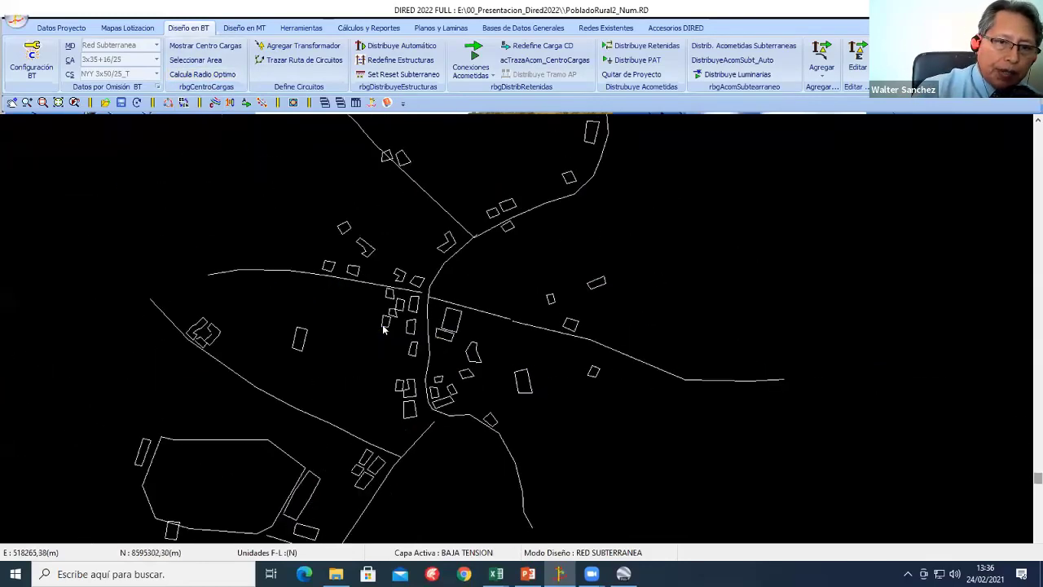
pyautogui.click(415, 340)
pyautogui.click(349, 438)
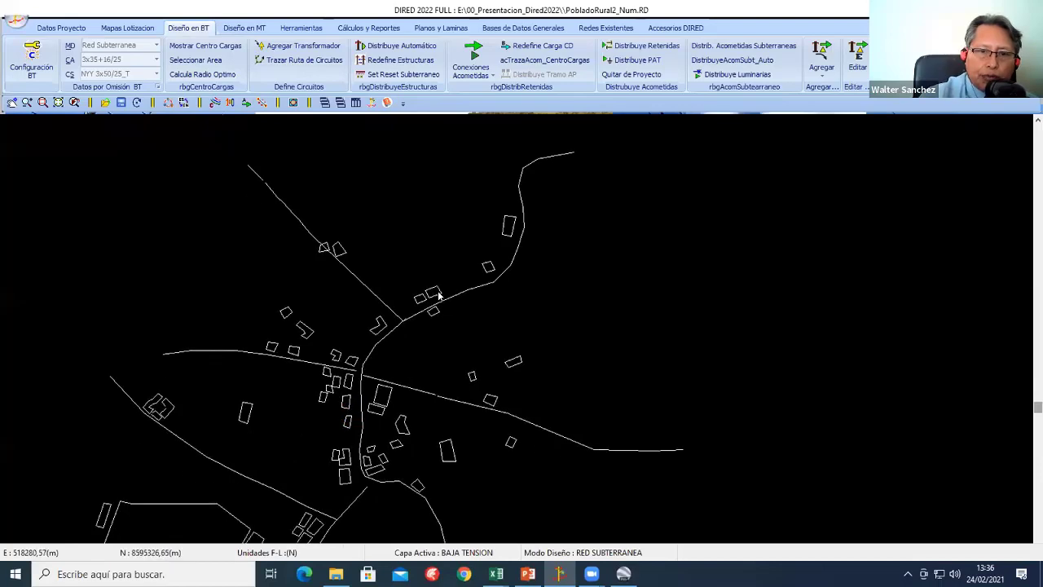
pyautogui.scroll(-3, 396, 295)
pyautogui.scroll(1, 383, 342)
pyautogui.scroll(1, 357, 396)
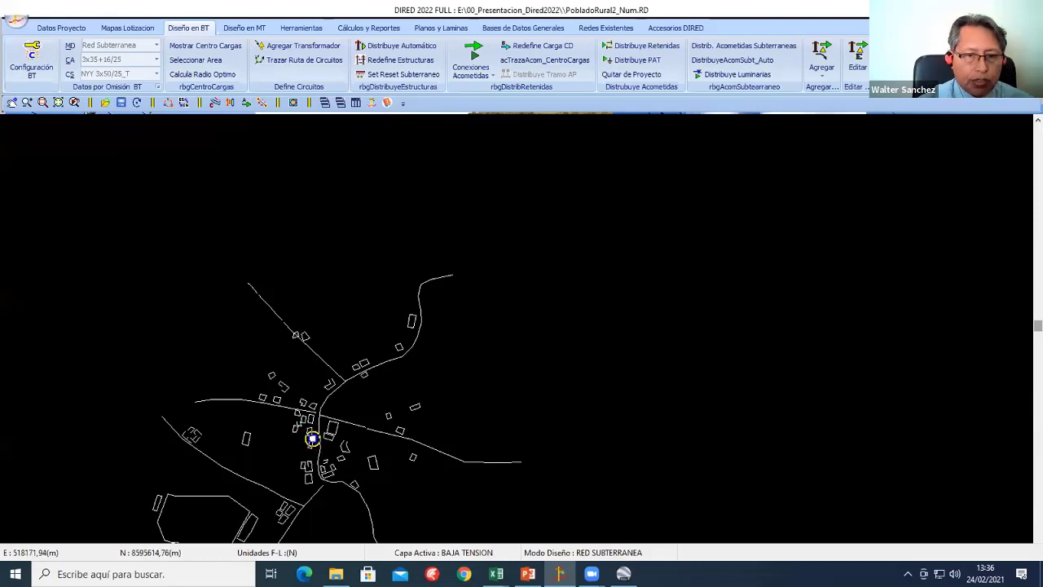
pyautogui.scroll(1, 313, 438)
pyautogui.scroll(1, 361, 368)
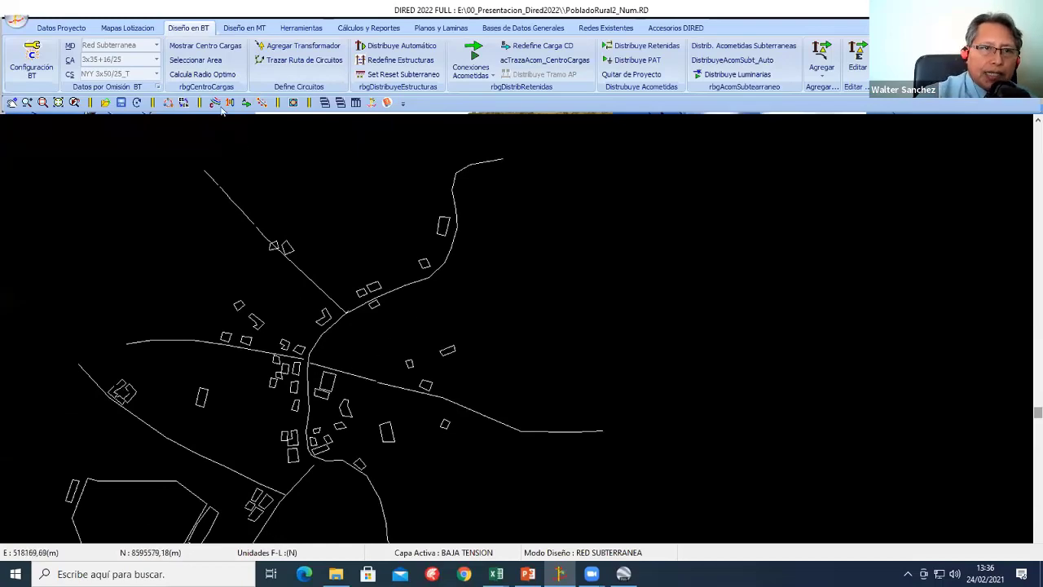
pyautogui.click(204, 74)
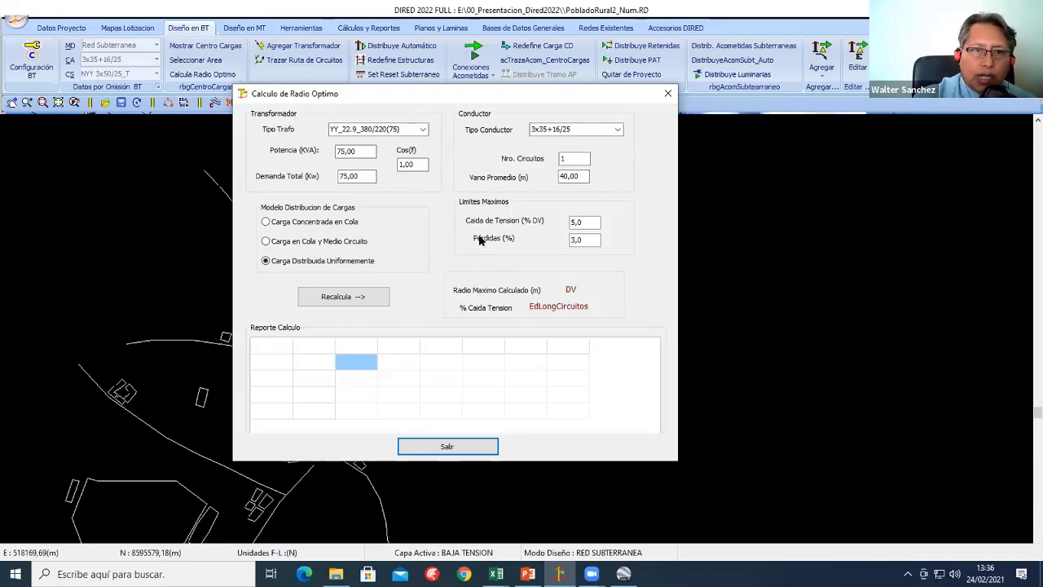
# Step: Calculate the radius for the 2F_2FN_22.9_440/220(25) transformer with the 2x16+16/25 conductor
pyautogui.click(423, 130)
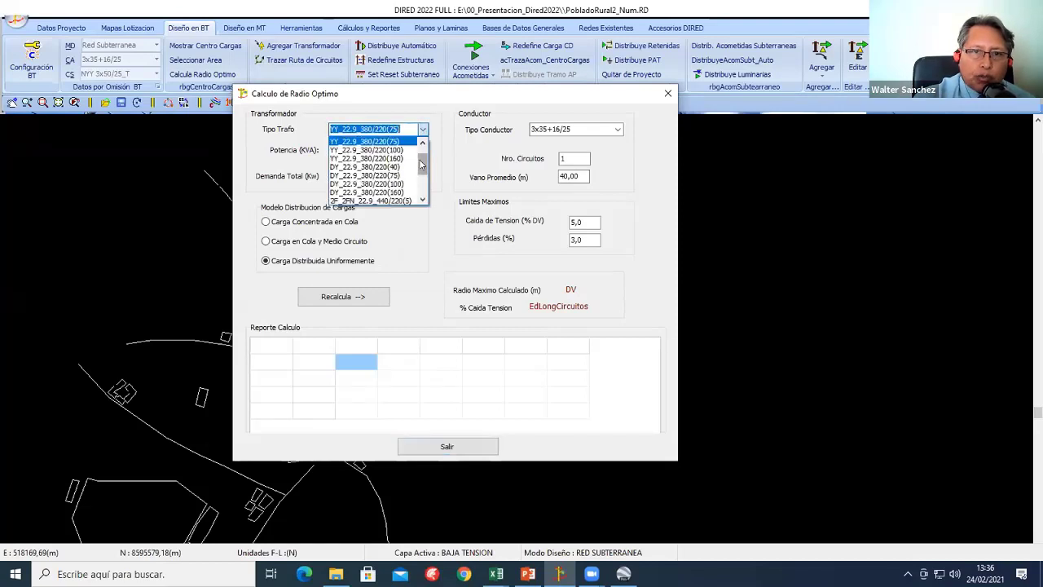
pyautogui.scroll(-1, 421, 168)
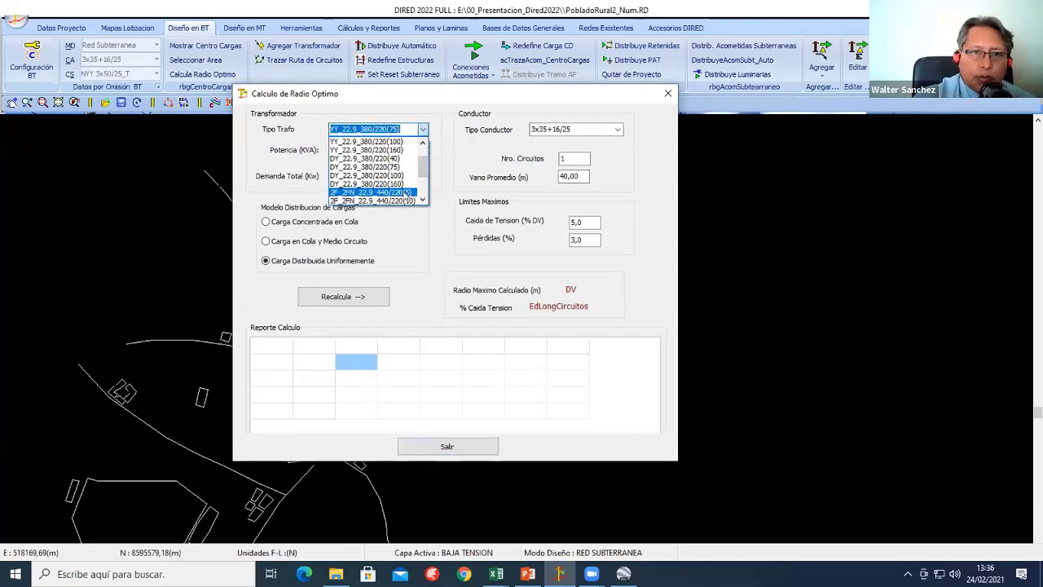
pyautogui.scroll(-1, 408, 196)
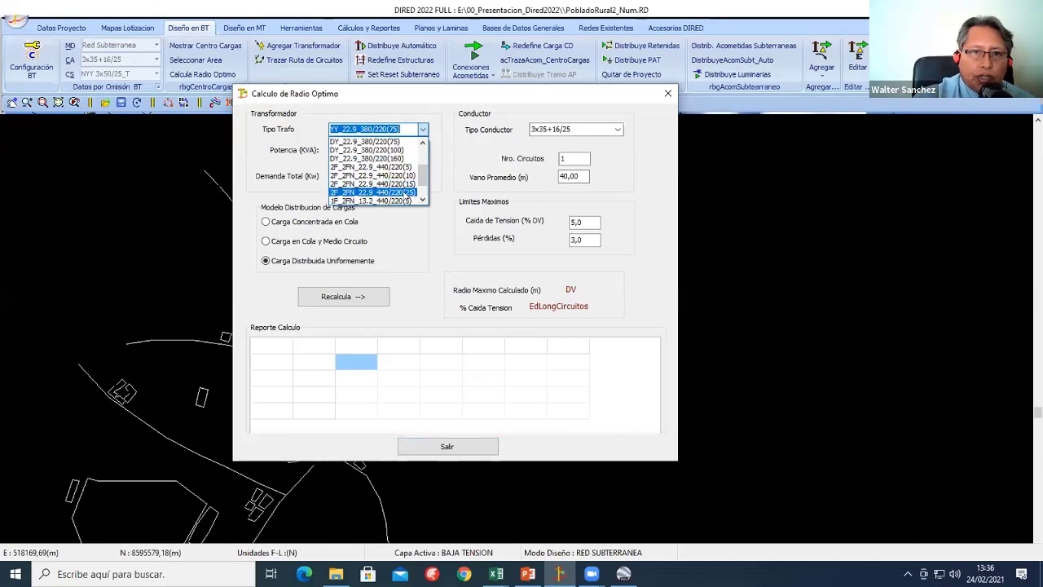
pyautogui.click(407, 194)
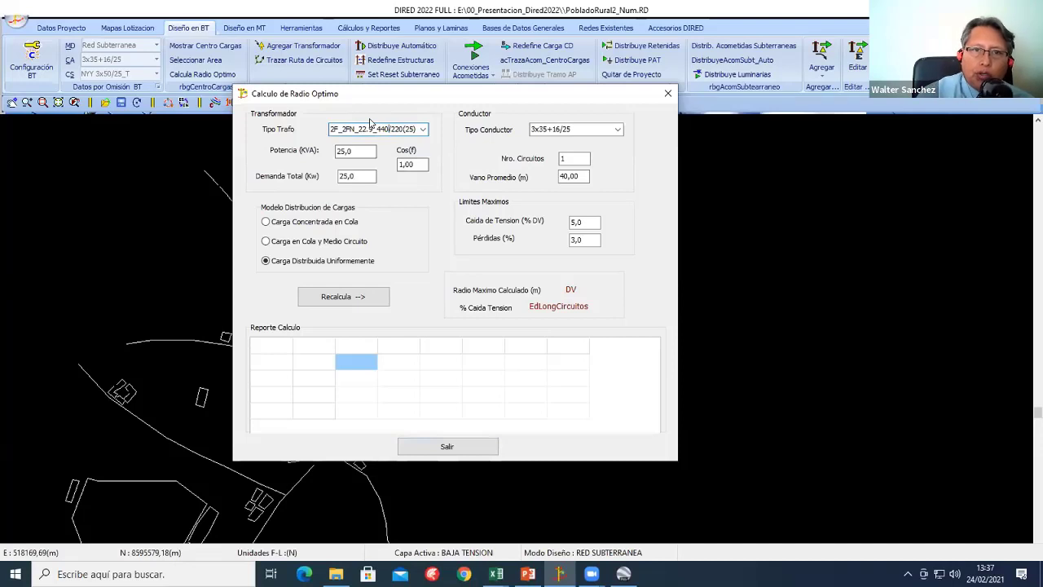
pyautogui.click(617, 130)
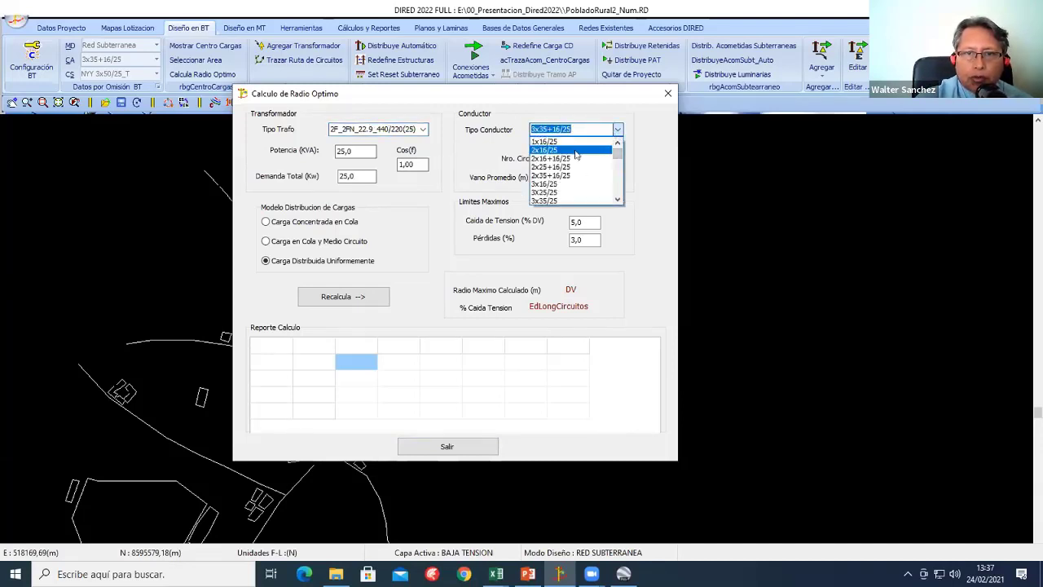
pyautogui.click(573, 158)
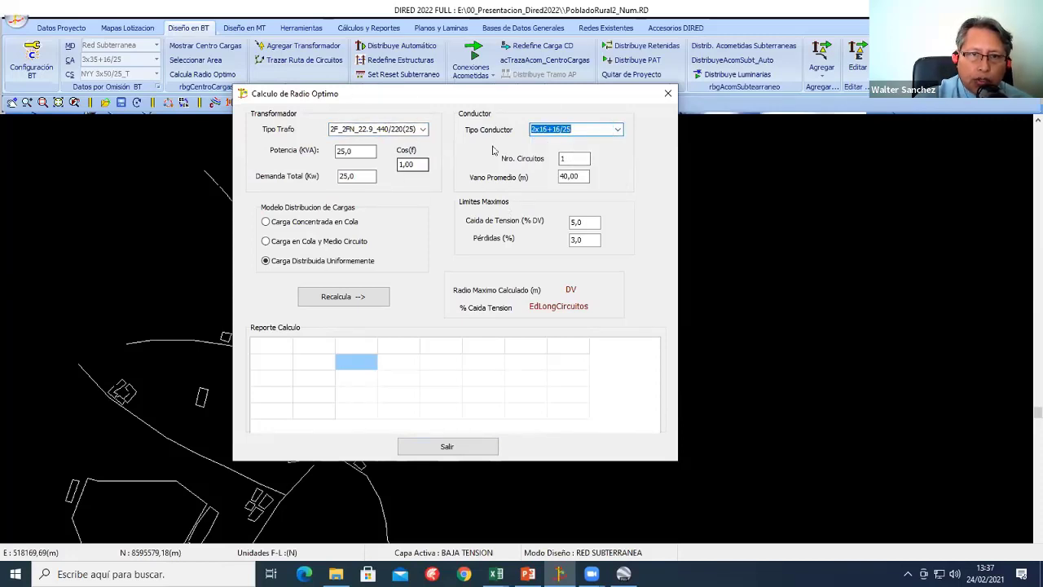
pyautogui.press('Tab')
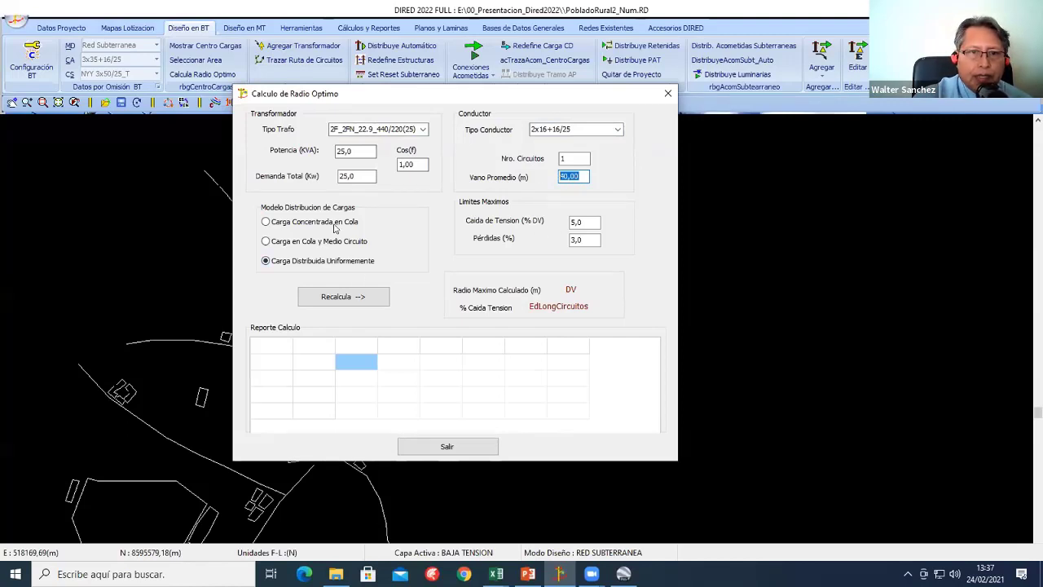
pyautogui.click(343, 296)
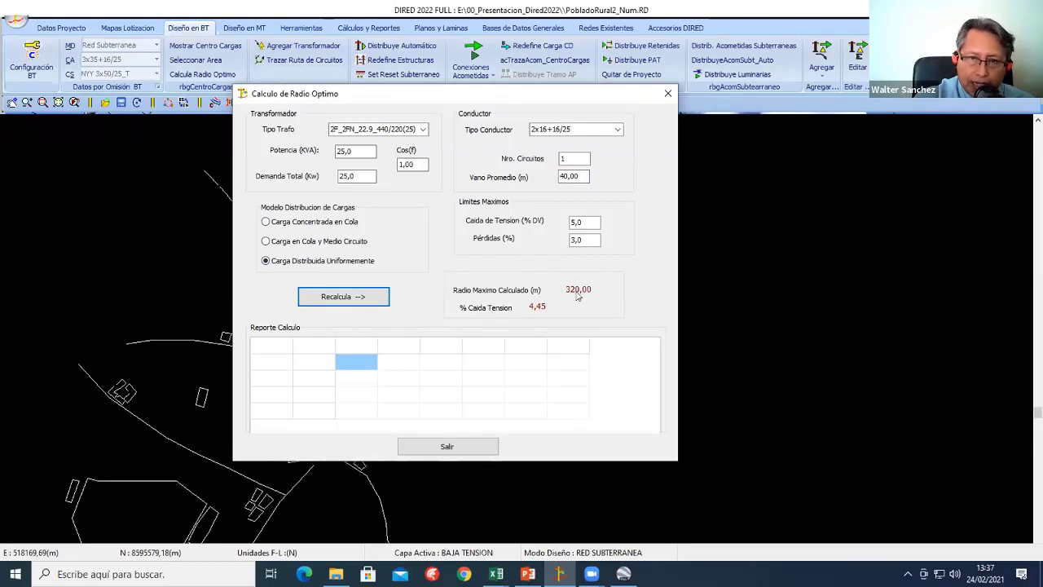
# Step: Review demand and power factor, then recalculate with YY 25/40 kVA transformers and 3x16+16/25 conductor
pyautogui.press('Tab')
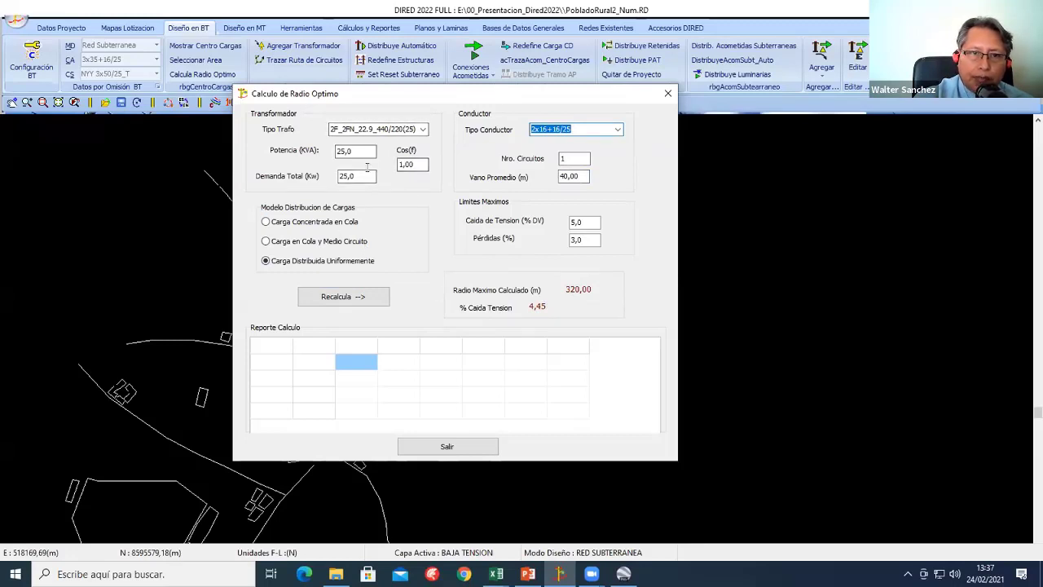
pyautogui.click(362, 175)
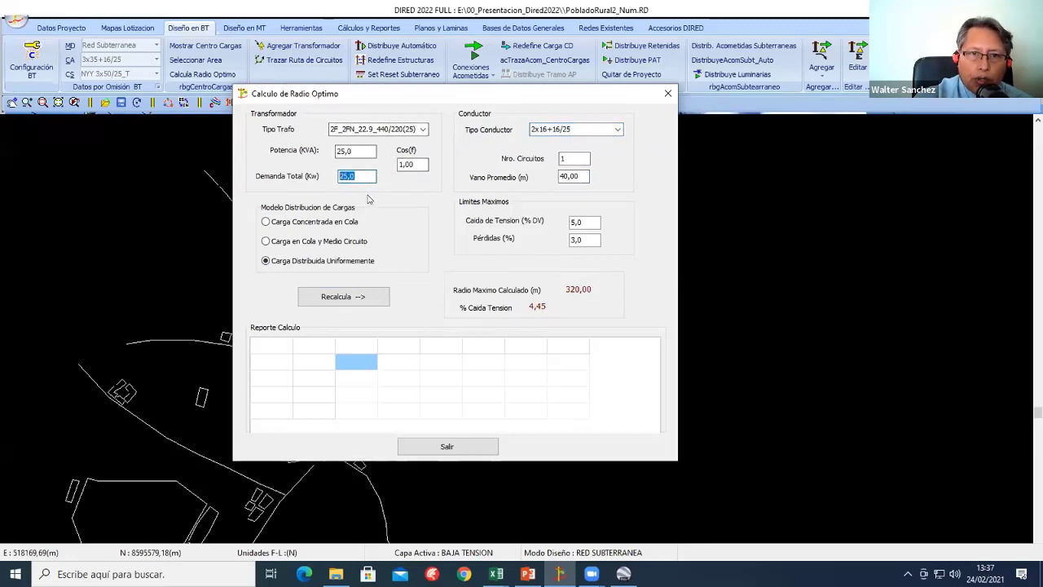
pyautogui.click(412, 164)
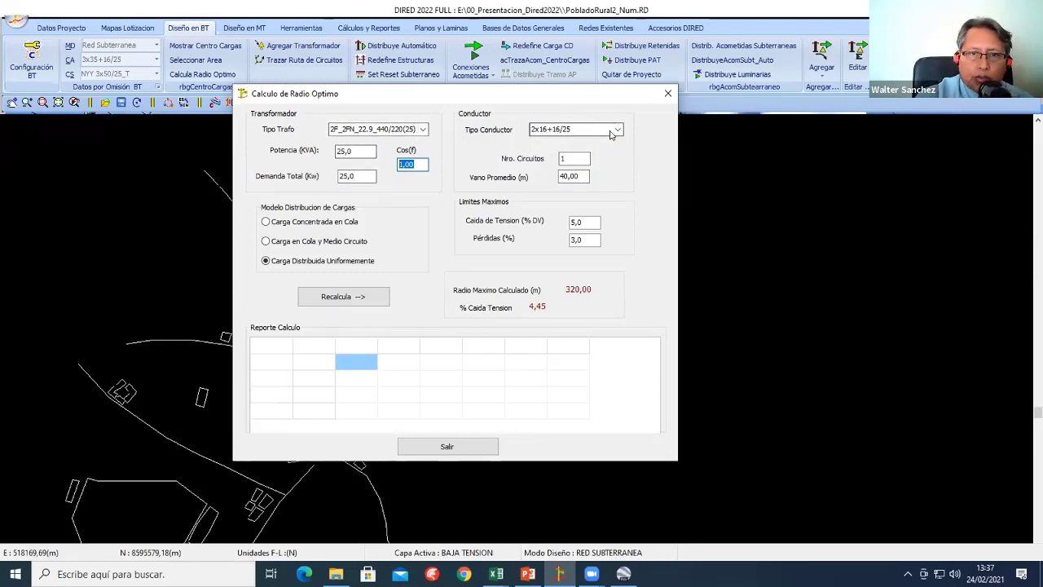
pyautogui.click(422, 129)
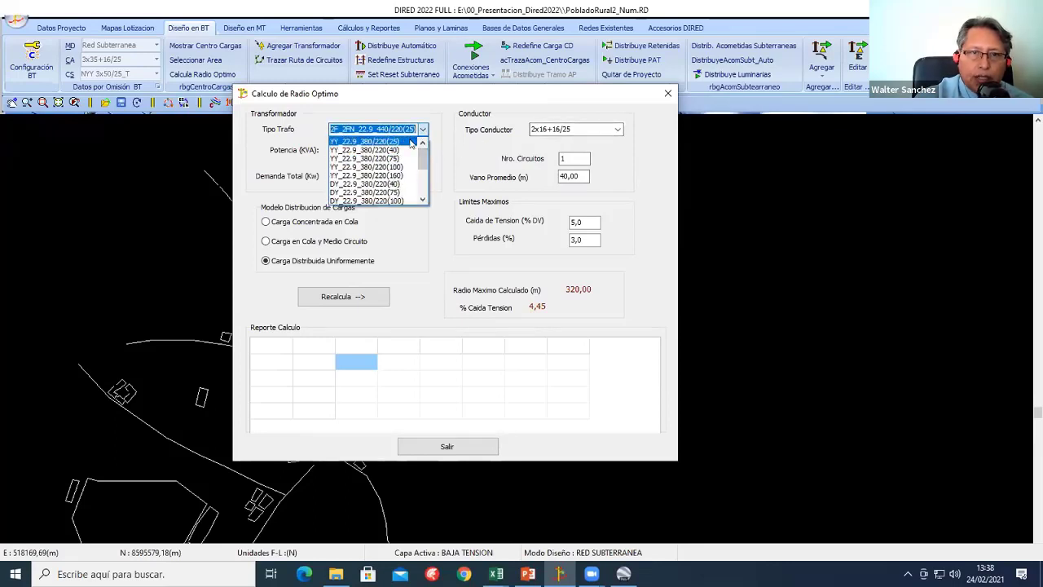
pyautogui.click(412, 142)
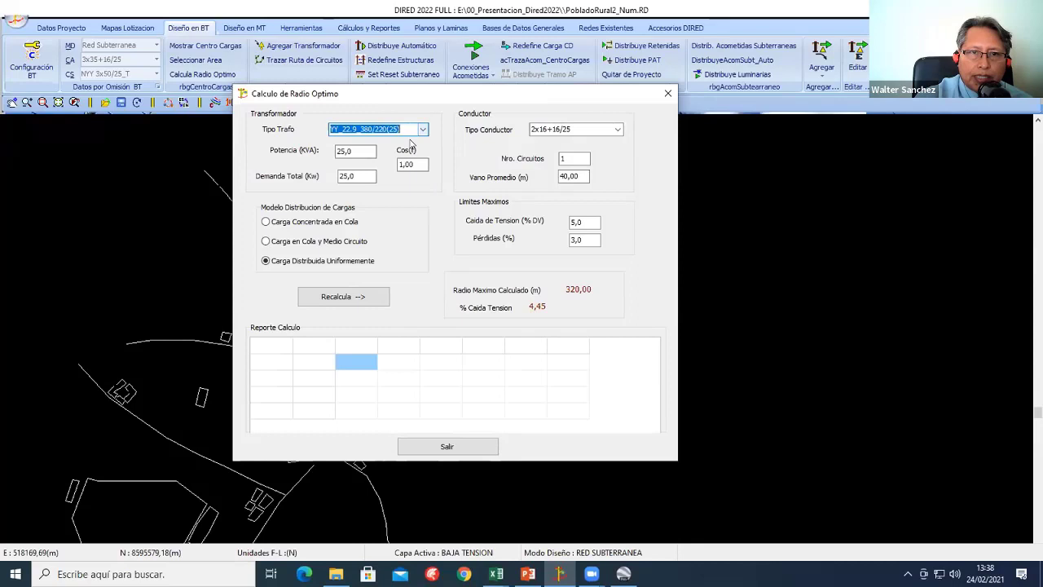
pyautogui.click(618, 130)
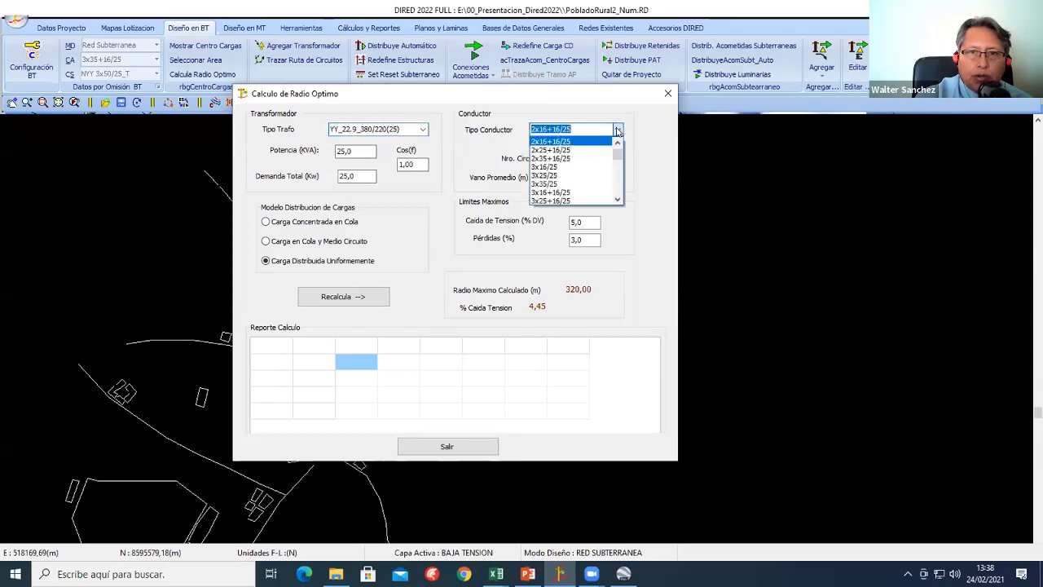
pyautogui.click(577, 192)
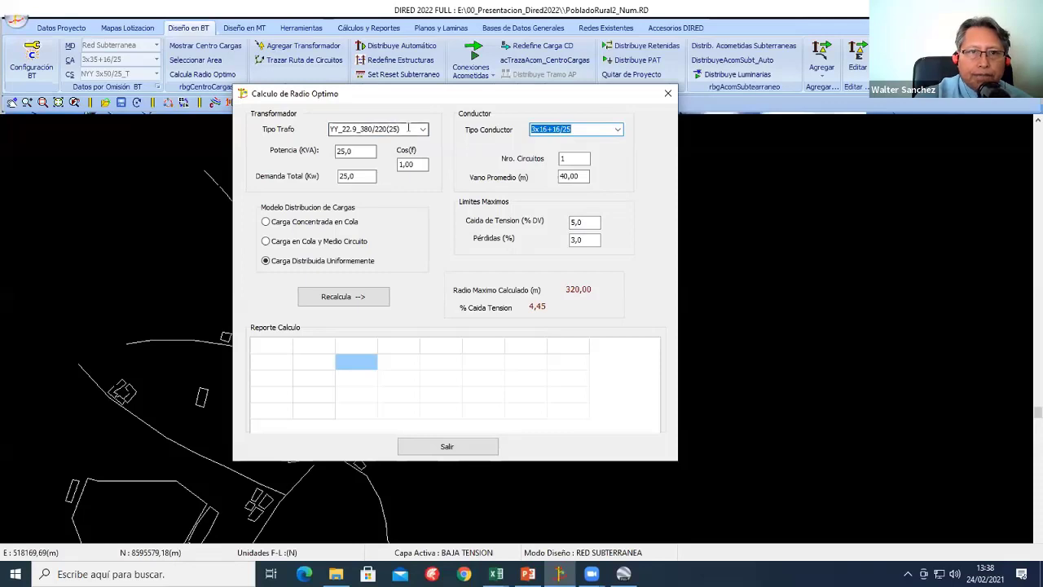
pyautogui.click(420, 130)
pyautogui.click(406, 147)
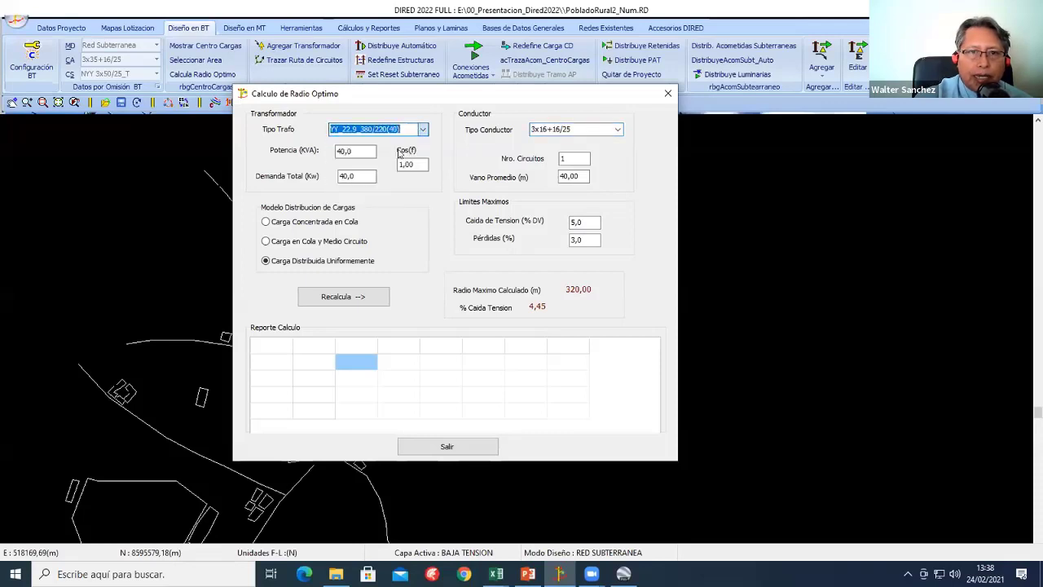
pyautogui.click(362, 298)
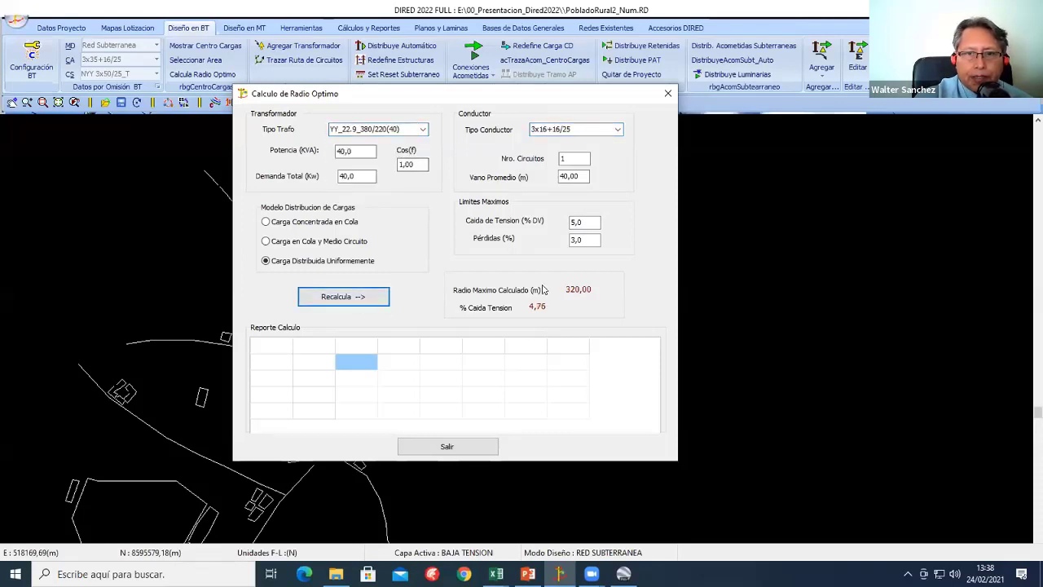
# Step: Recalculate with two circuits and the 3x25+2x16/P3,2 conductor
pyautogui.moveTo(585, 159); pyautogui.dragTo(528, 158)
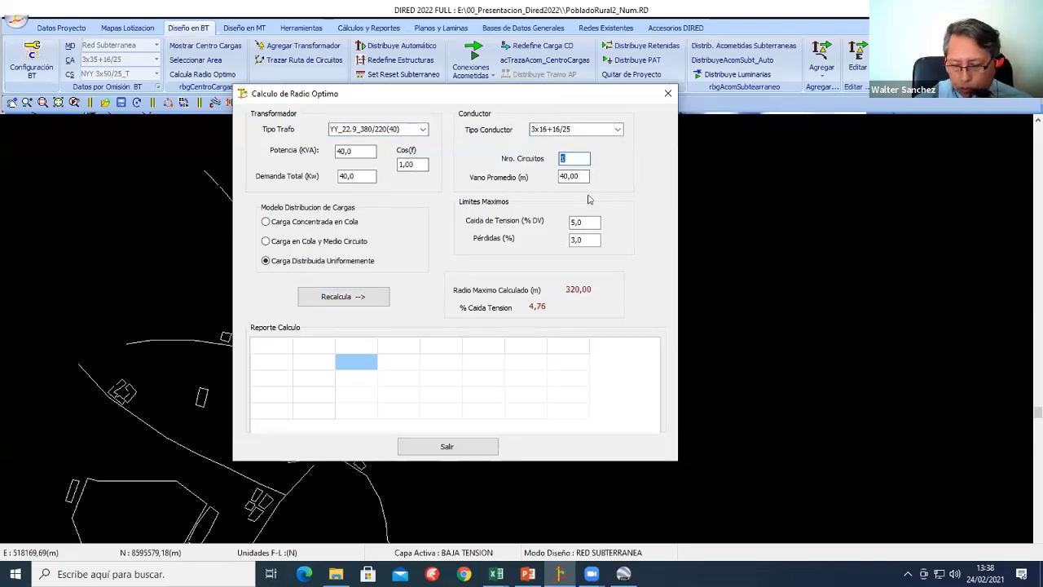
pyautogui.write('2')
pyautogui.click(366, 288)
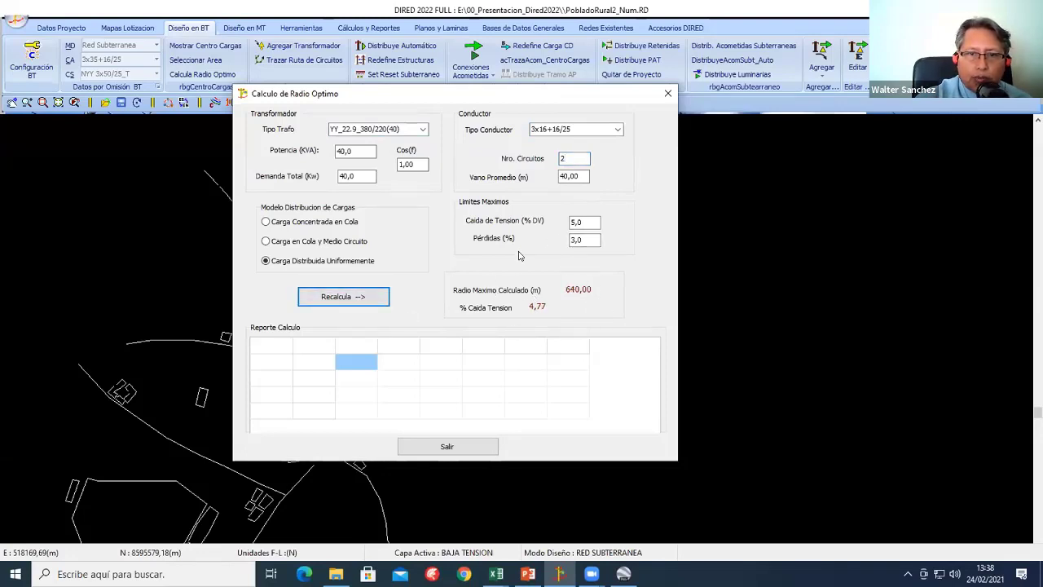
pyautogui.click(614, 132)
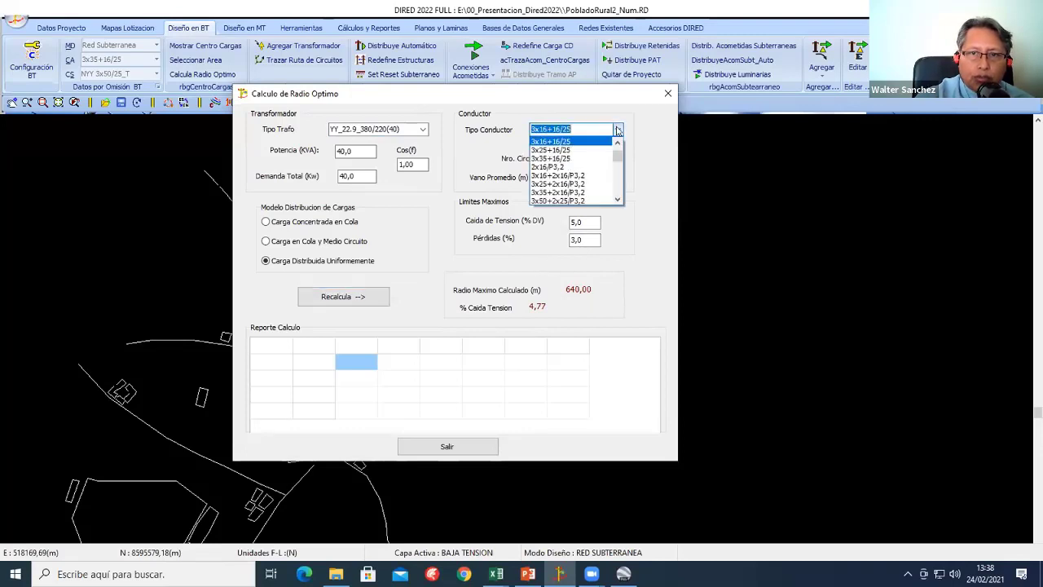
pyautogui.click(580, 185)
pyautogui.click(359, 297)
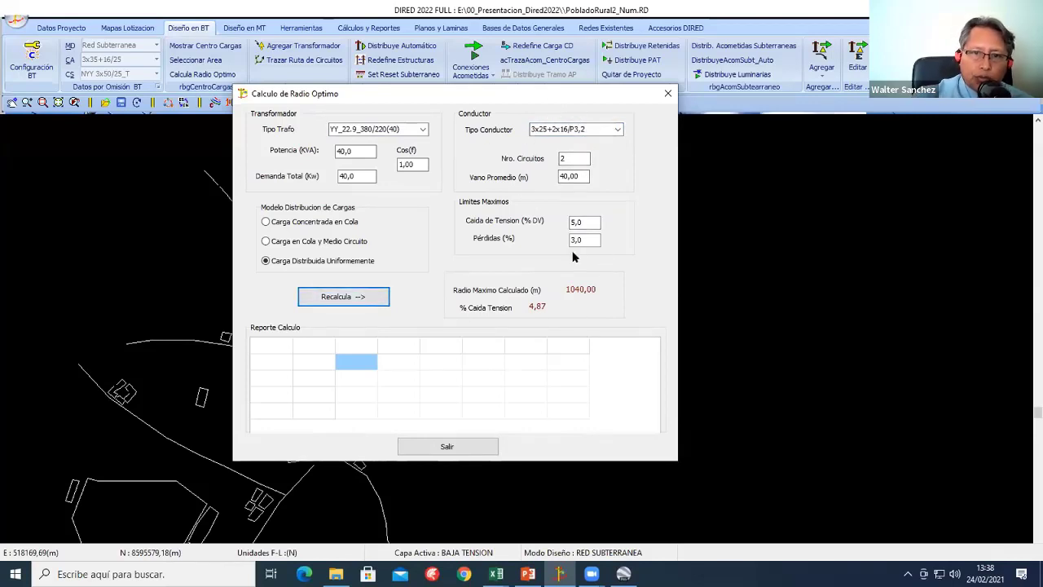
# Step: Return to the 2x16+16/25 conductor and 25 kVA 2F_2FN transformer and recalculate
pyautogui.click(619, 130)
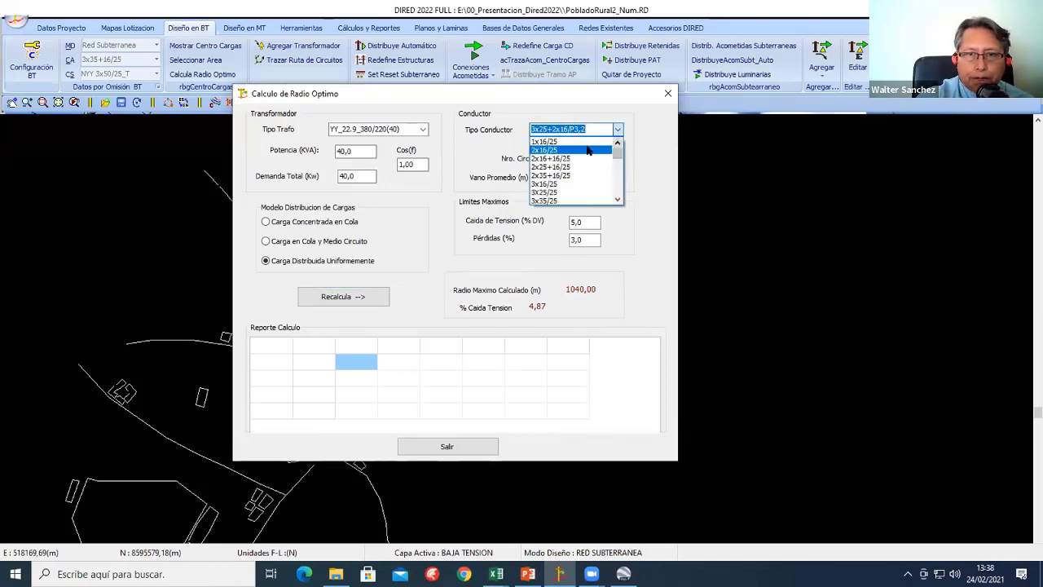
pyautogui.click(583, 150)
pyautogui.click(619, 129)
pyautogui.click(589, 150)
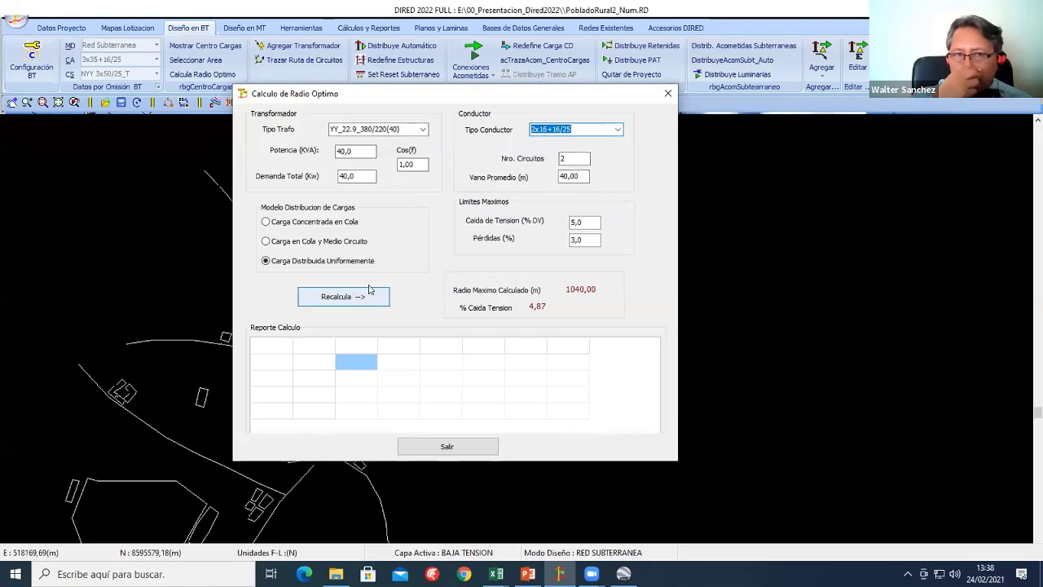
pyautogui.click(422, 129)
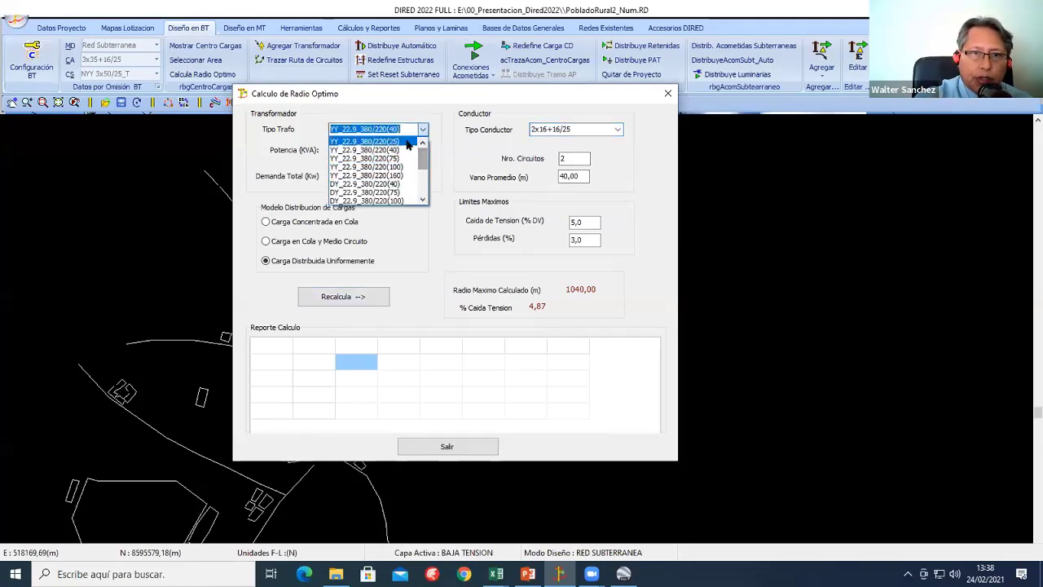
pyautogui.scroll(-1, 392, 187)
pyautogui.scroll(-1, 392, 187)
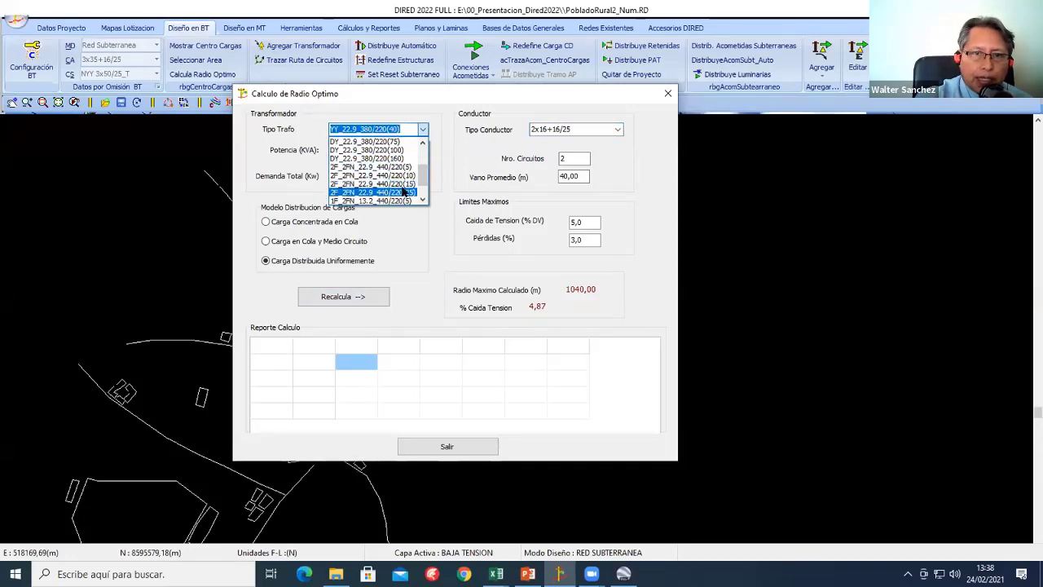
pyautogui.click(405, 192)
pyautogui.click(365, 296)
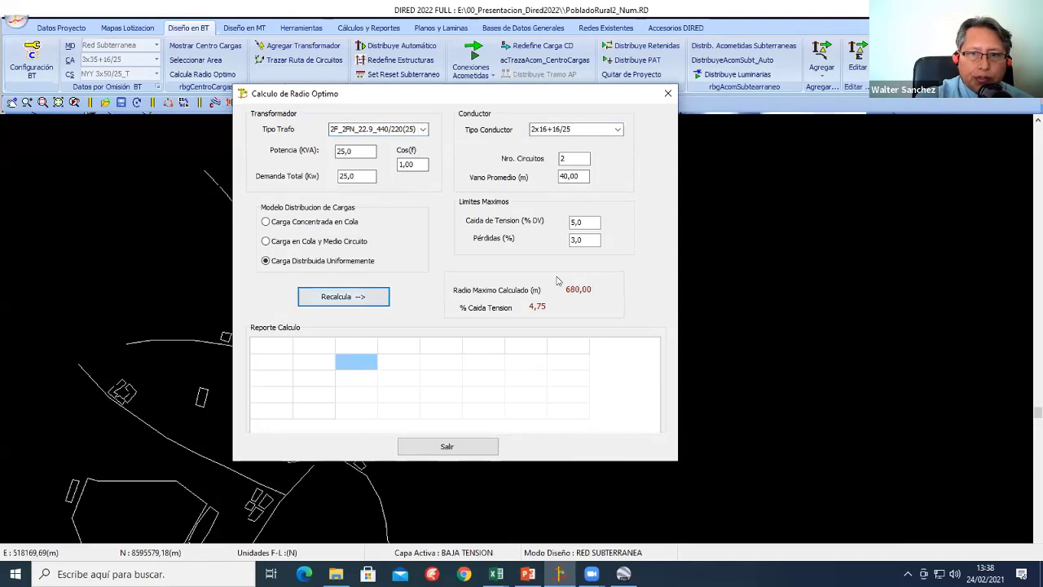
# Step: Set one circuit, recalculate to get 320 m and 4,45% drop, and close the calculation
pyautogui.doubleClick(574, 158)
pyautogui.write('1')
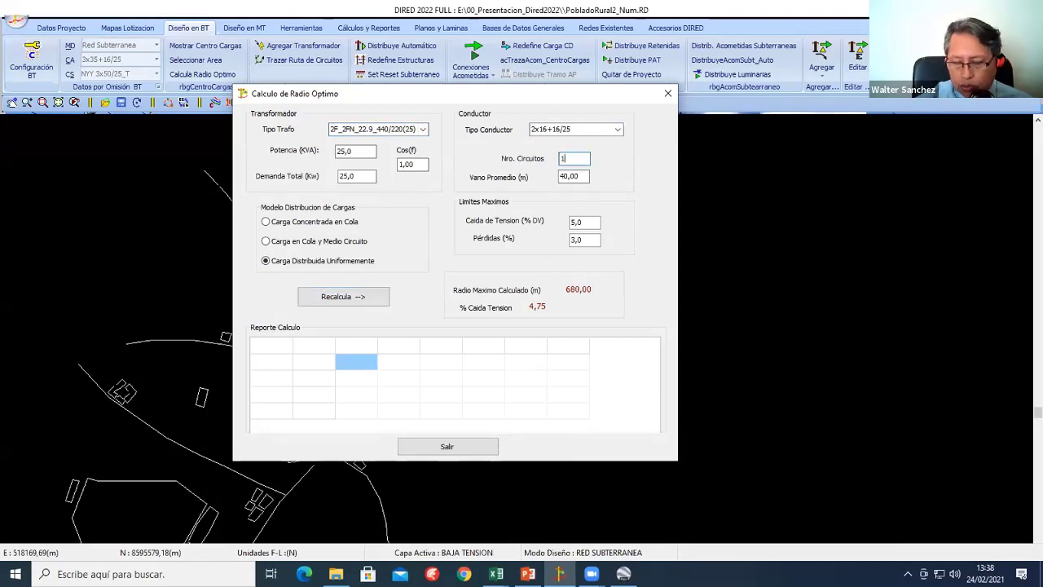
pyautogui.click(361, 298)
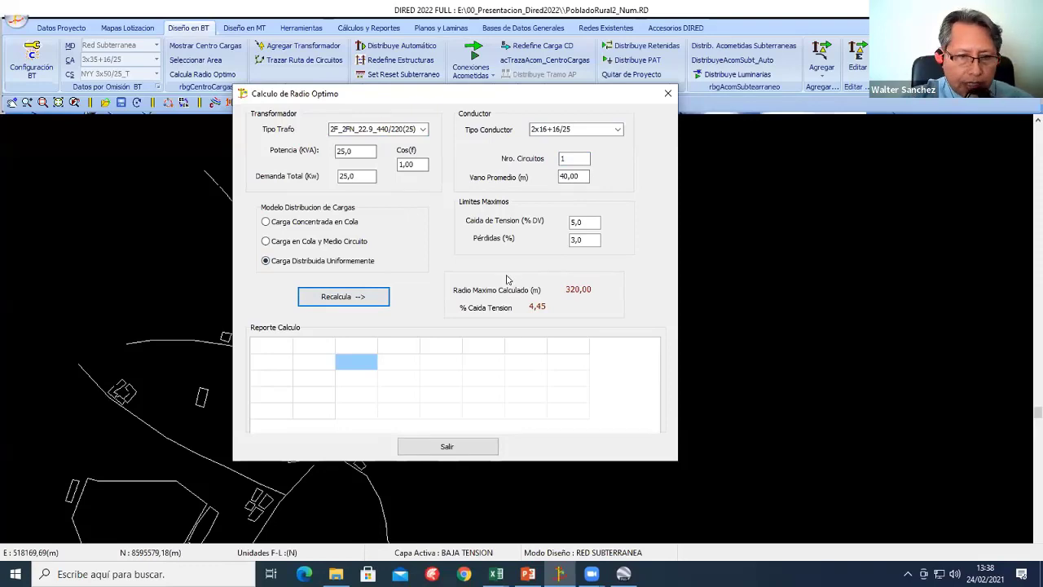
pyautogui.click(449, 446)
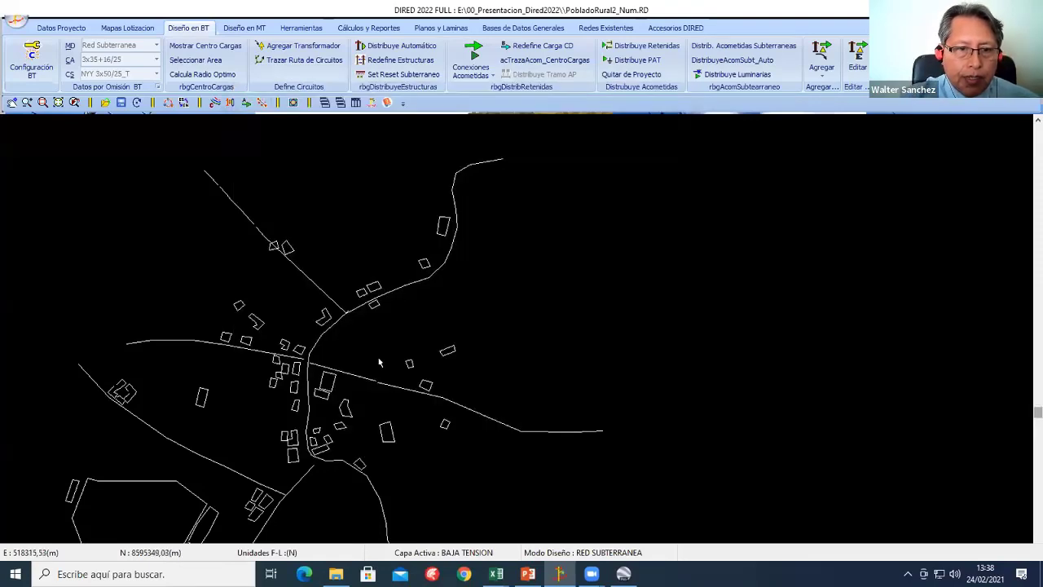
# Step: Measure a distance across the village with the distance tool
pyautogui.scroll(-2, 522, 381)
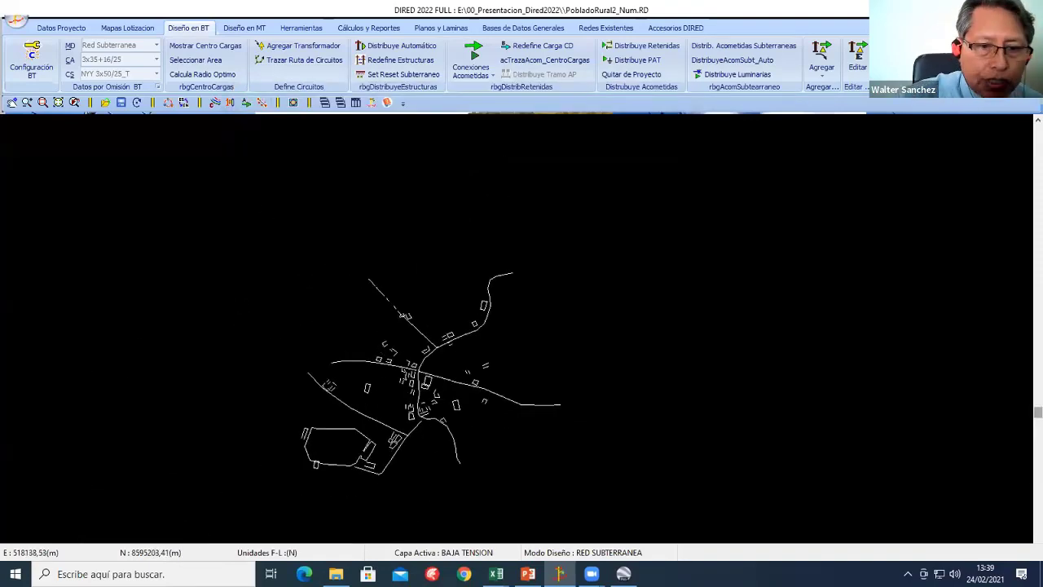
pyautogui.click(363, 468)
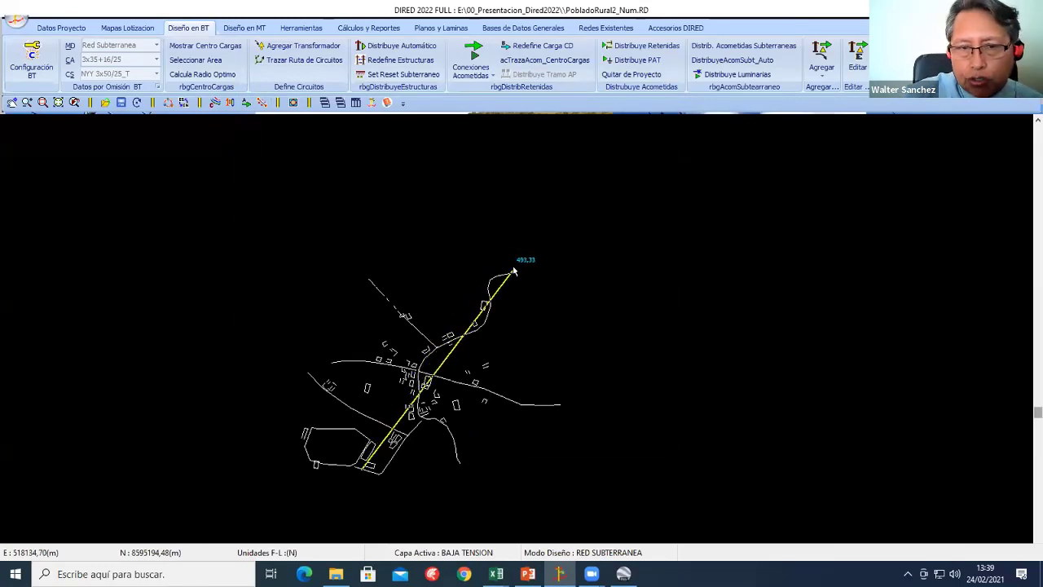
pyautogui.click(514, 271)
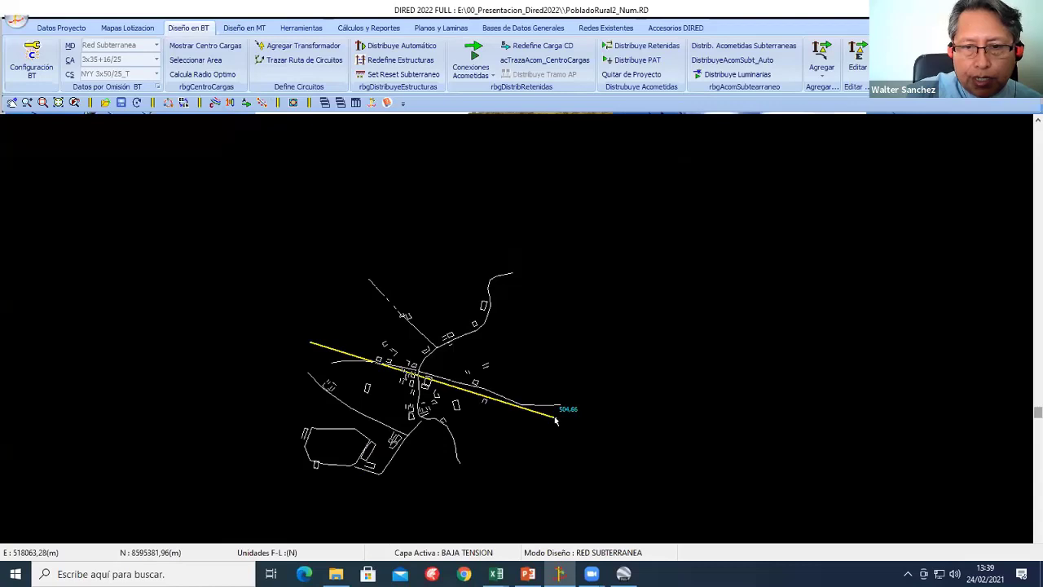
pyautogui.press('Escape')
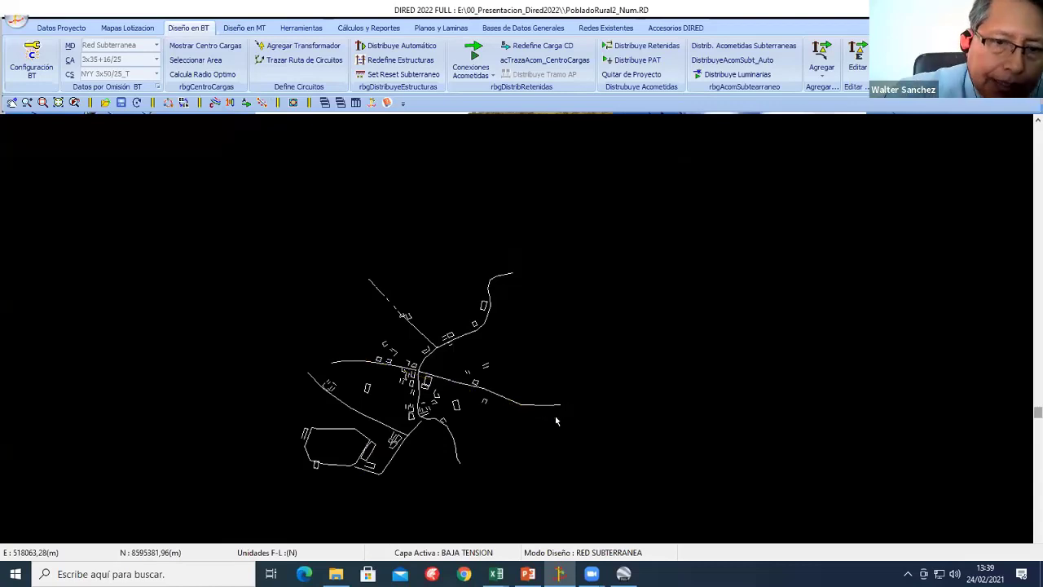
pyautogui.scroll(3, 521, 380)
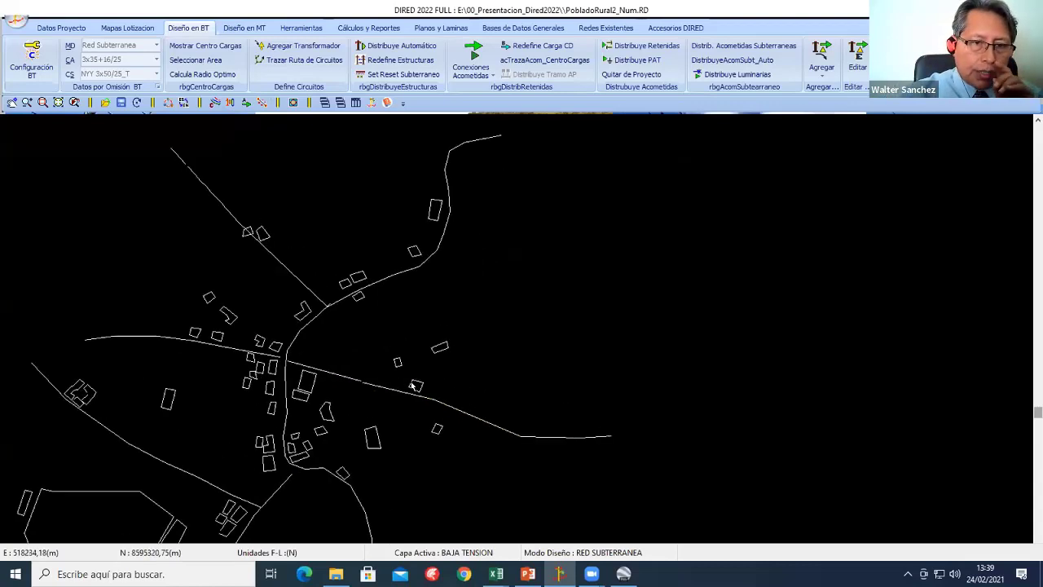
# Step: Show the village's load centre on the drawing and zoom to inspect it
pyautogui.click(213, 50)
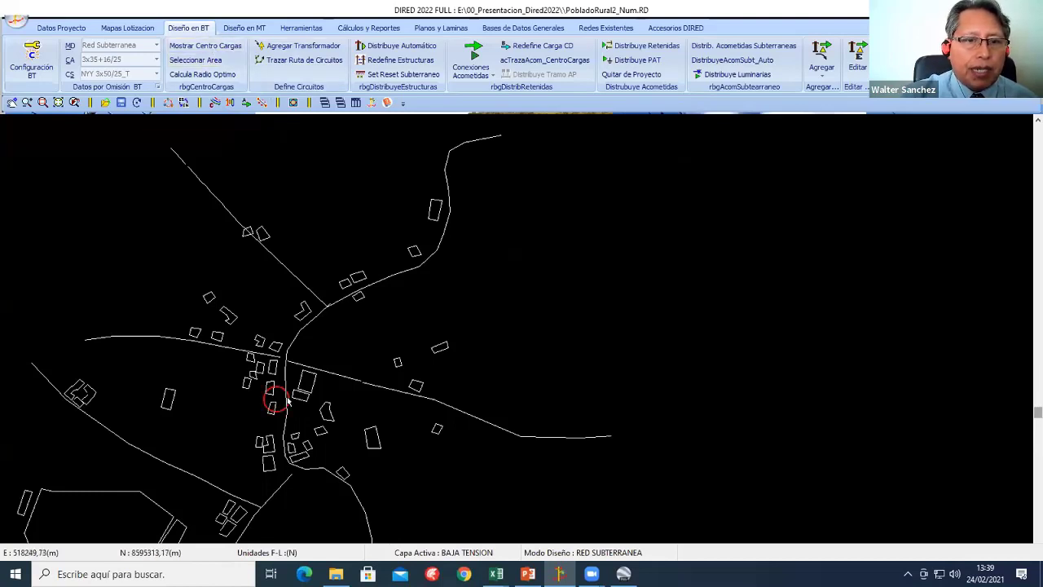
pyautogui.scroll(2, 273, 391)
pyautogui.scroll(-1, 273, 387)
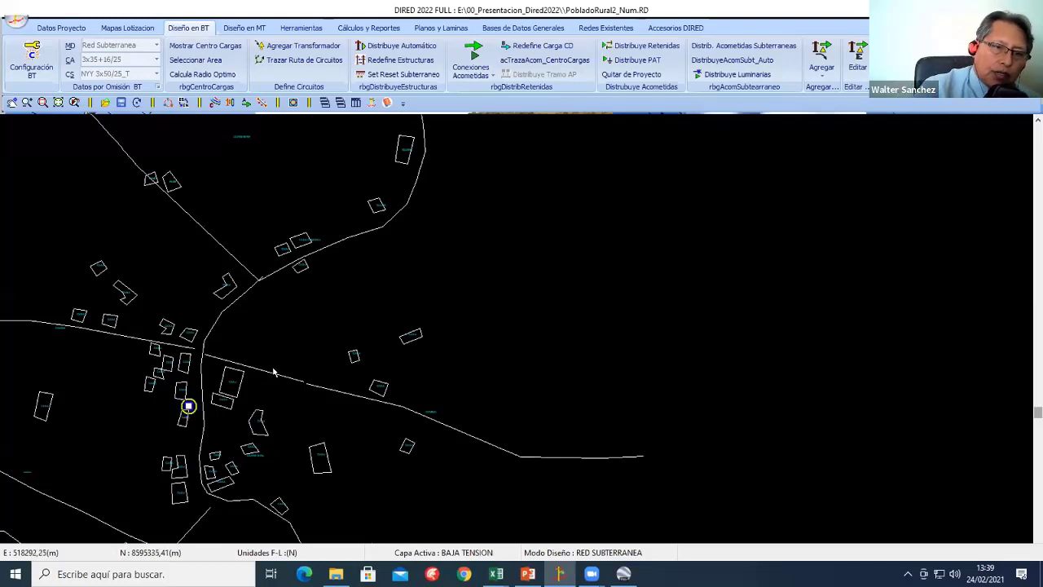
pyautogui.scroll(-1, 273, 371)
pyautogui.scroll(-1, 274, 372)
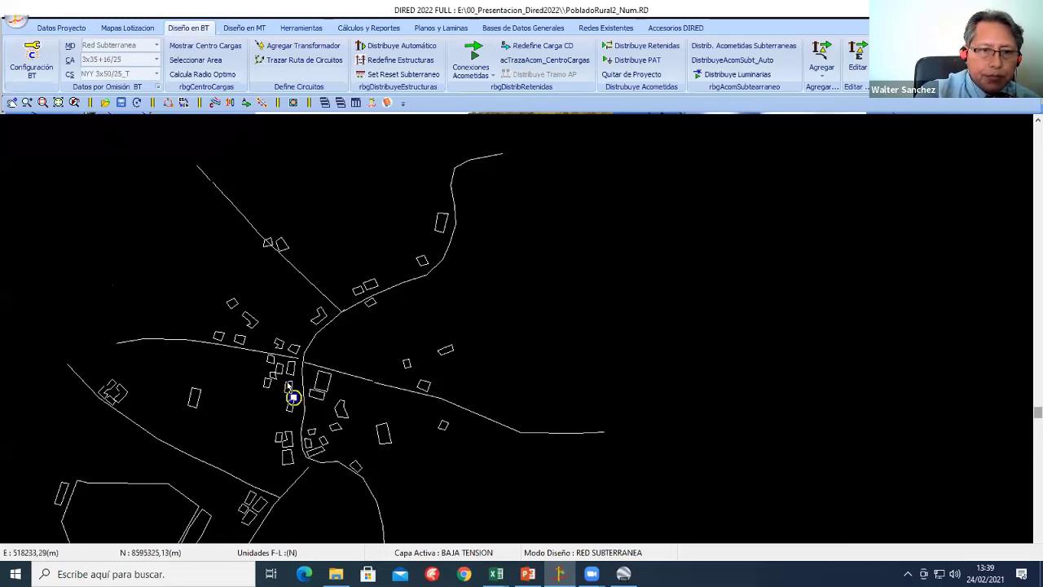
pyautogui.scroll(2, 288, 388)
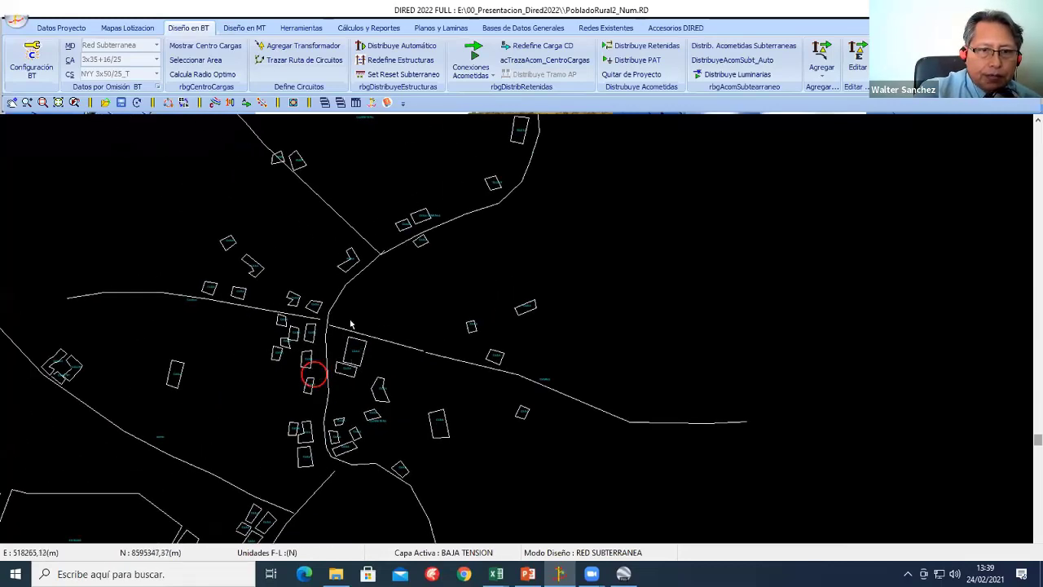
pyautogui.scroll(1, 351, 325)
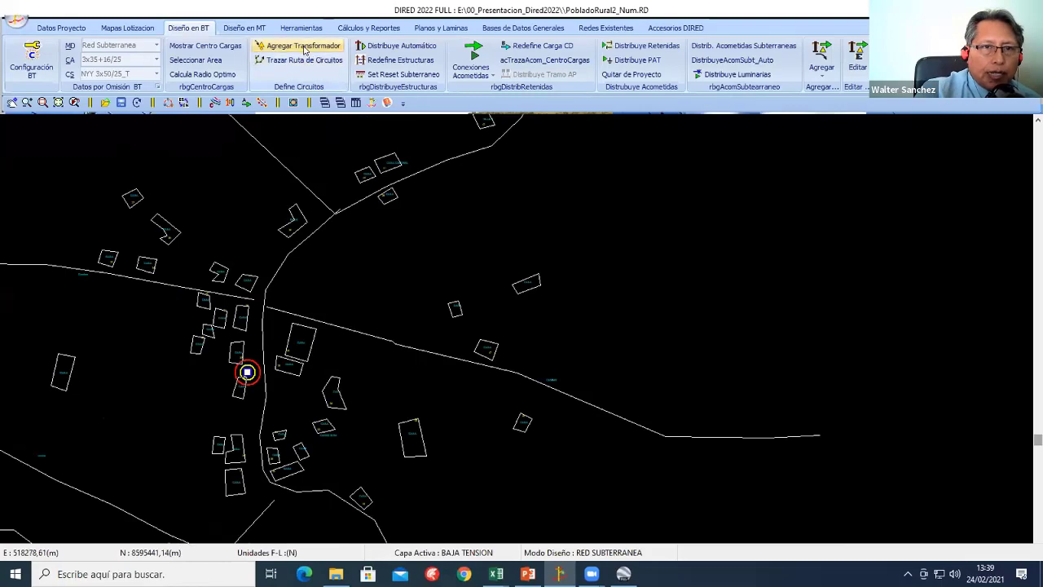
# Step: In Datos por Omisión BT, choose transformer 2F_2FN_22.9_440/220(25) and circuit conductor 2x16+16/25, then apply
pyautogui.click(158, 87)
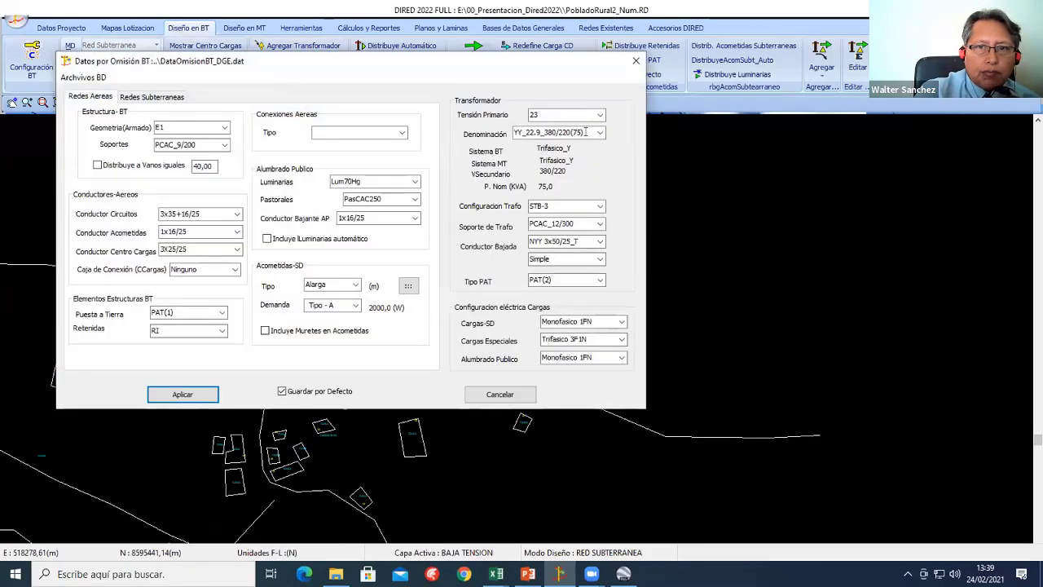
pyautogui.click(599, 133)
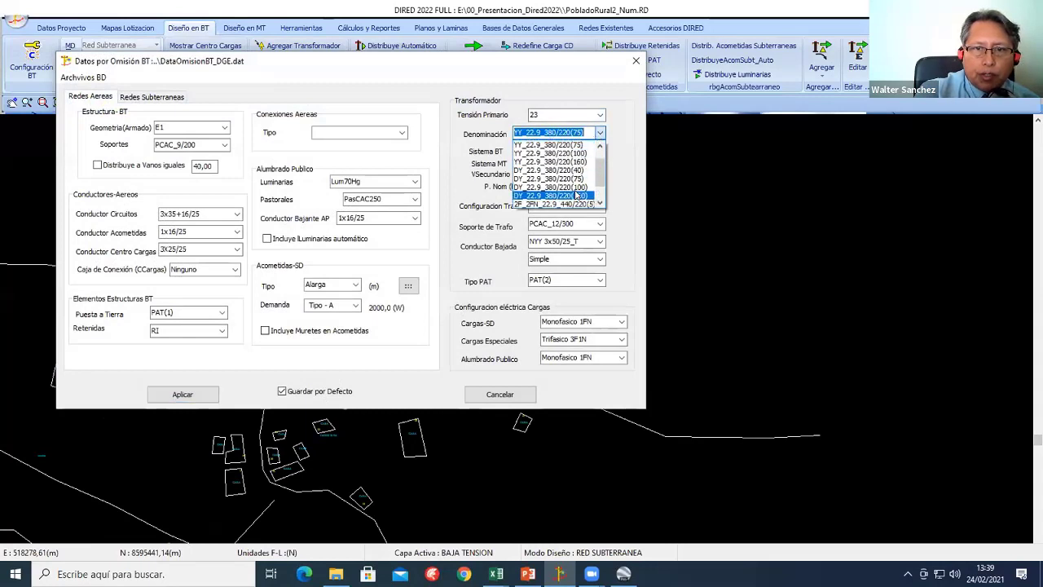
pyautogui.scroll(-2, 586, 183)
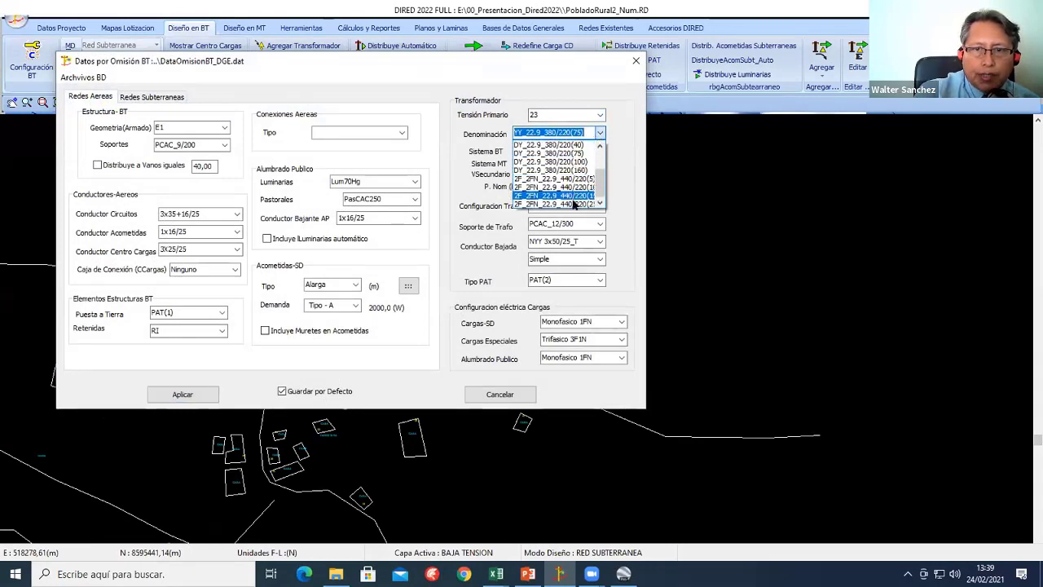
pyautogui.click(577, 203)
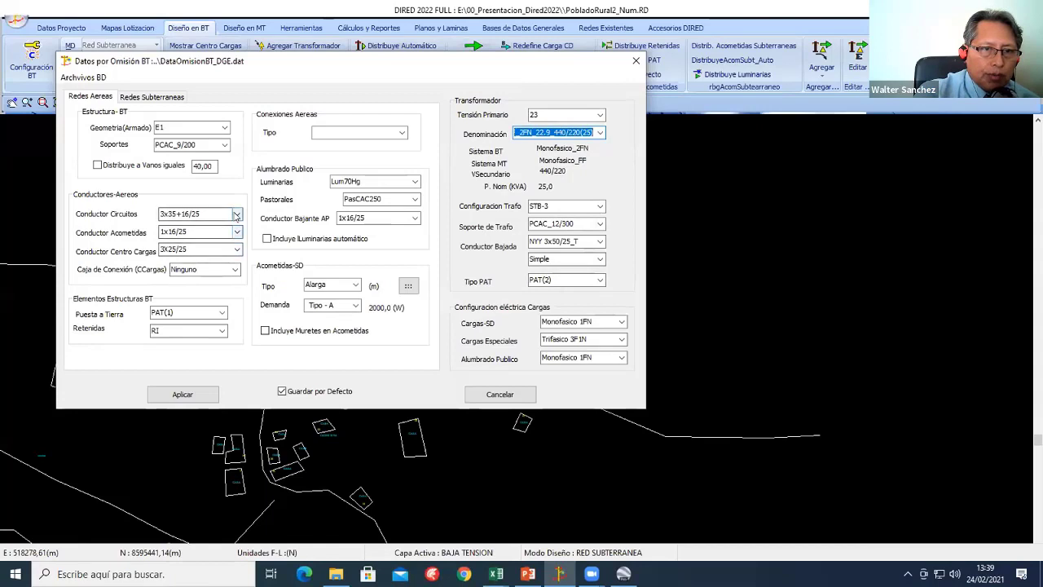
pyautogui.click(219, 214)
pyautogui.scroll(2, 206, 244)
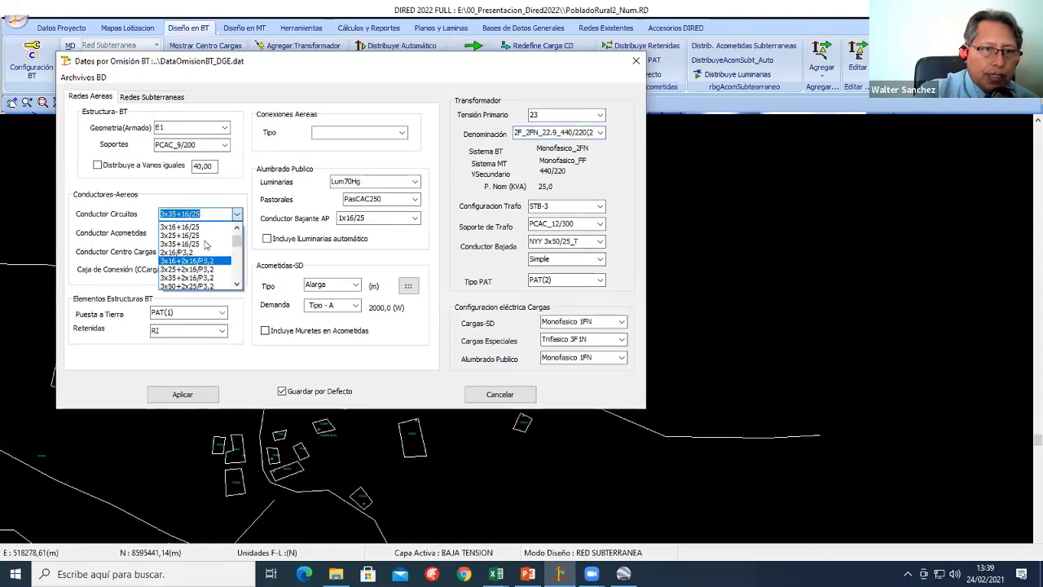
pyautogui.scroll(3, 204, 244)
pyautogui.click(201, 243)
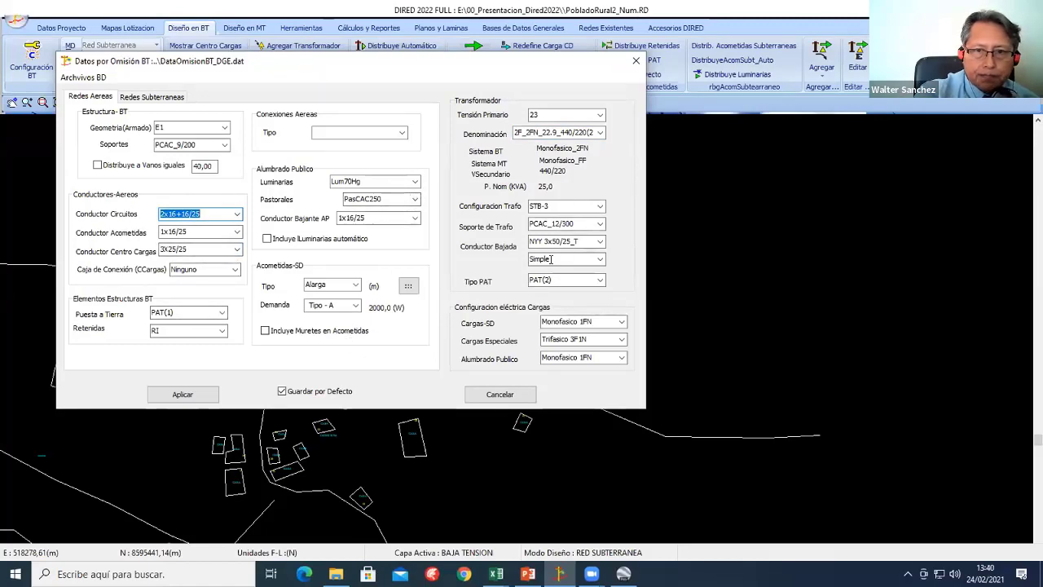
pyautogui.click(182, 394)
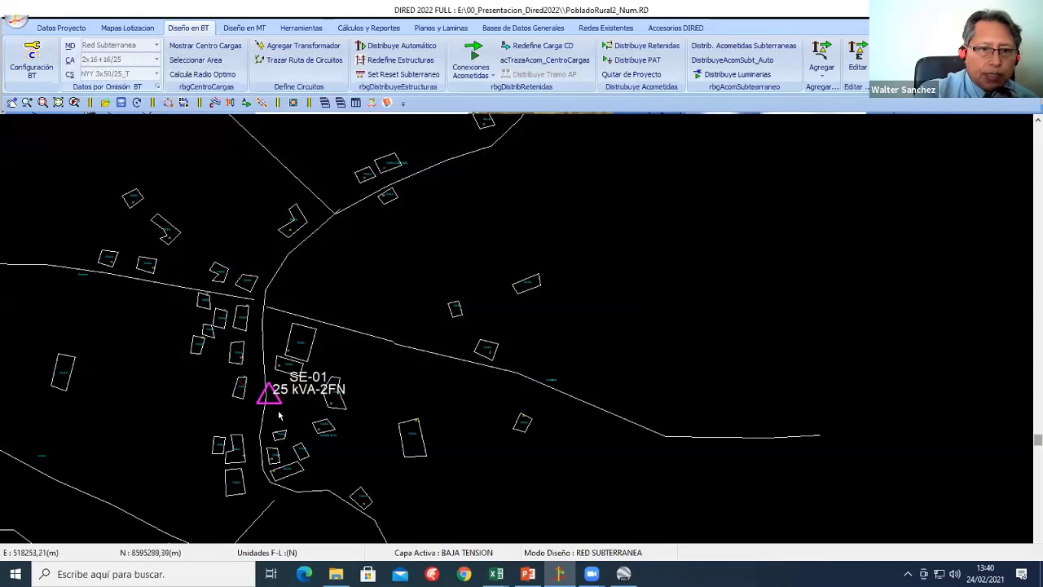
# Step: Trace a first short circuit route from SE-01 south along the road
pyautogui.scroll(3, 245, 399)
pyautogui.scroll(-1, 489, 375)
pyautogui.scroll(-2, 430, 372)
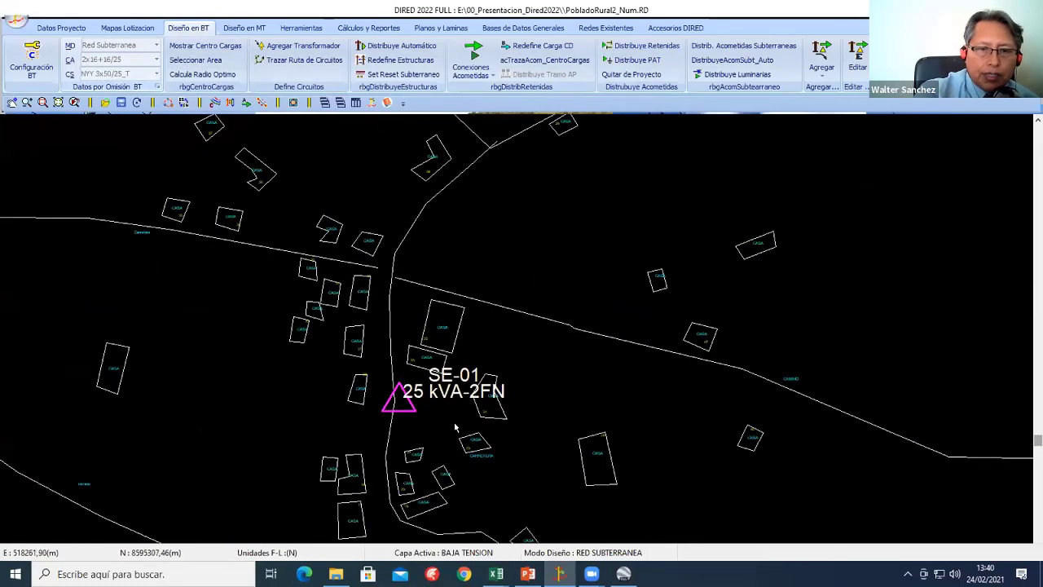
pyautogui.scroll(-1, 402, 325)
pyautogui.scroll(-1, 402, 325)
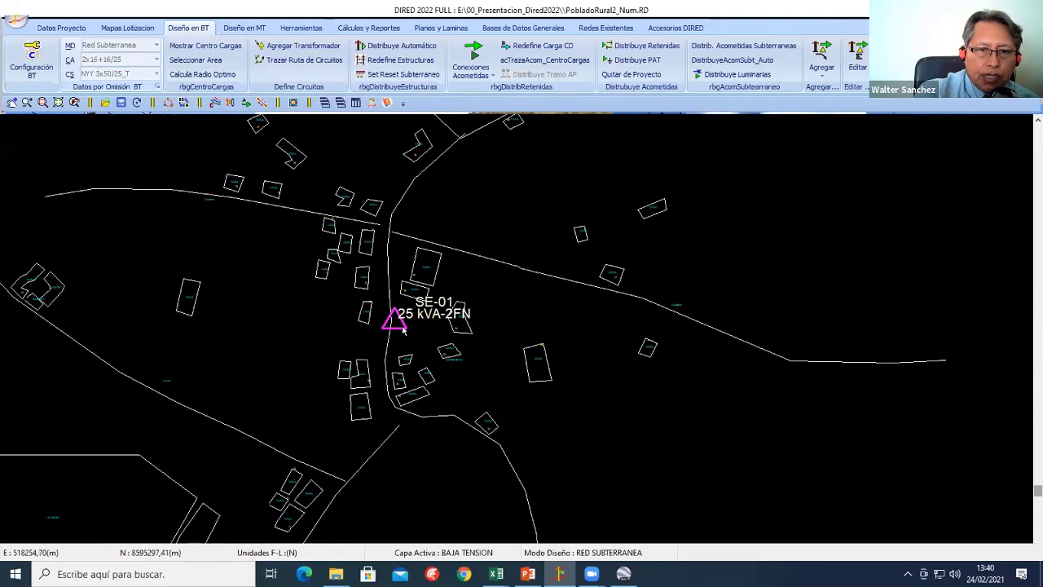
pyautogui.scroll(1, 393, 330)
pyautogui.scroll(1, 295, 259)
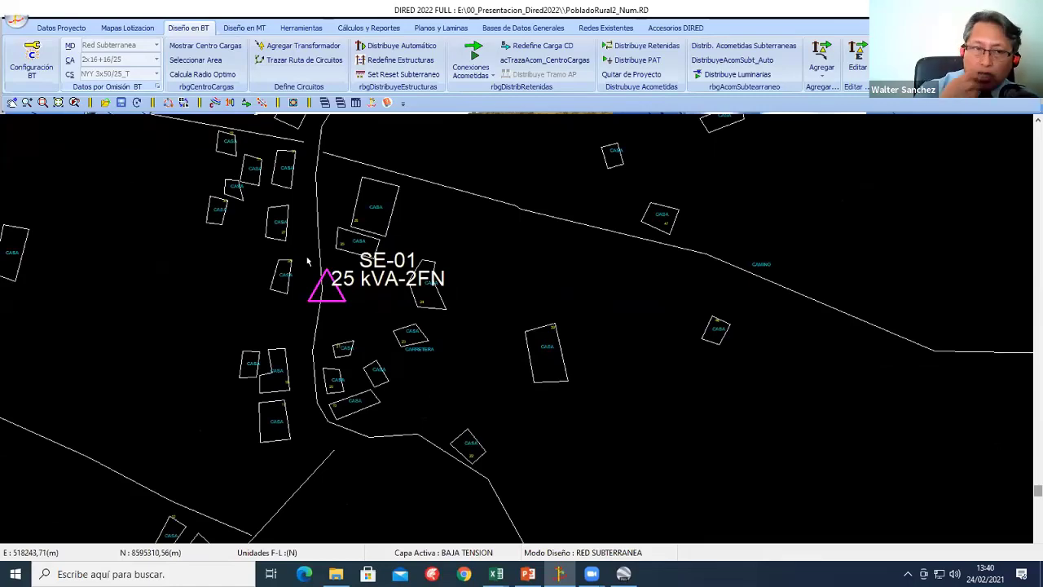
pyautogui.scroll(1, 308, 261)
pyautogui.moveTo(333, 307); pyautogui.dragTo(393, 335, button='middle')
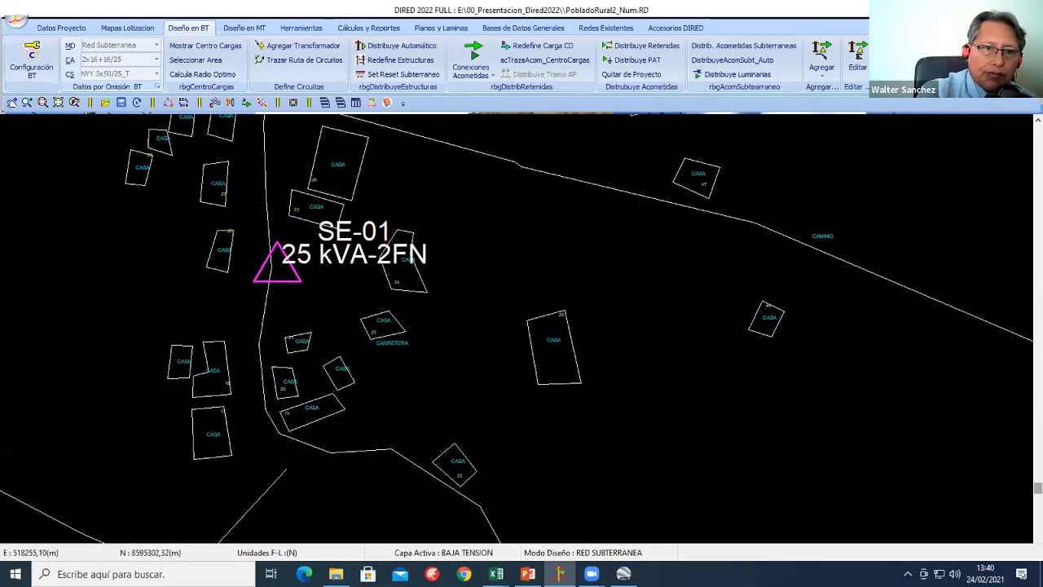
pyautogui.scroll(1, 393, 334)
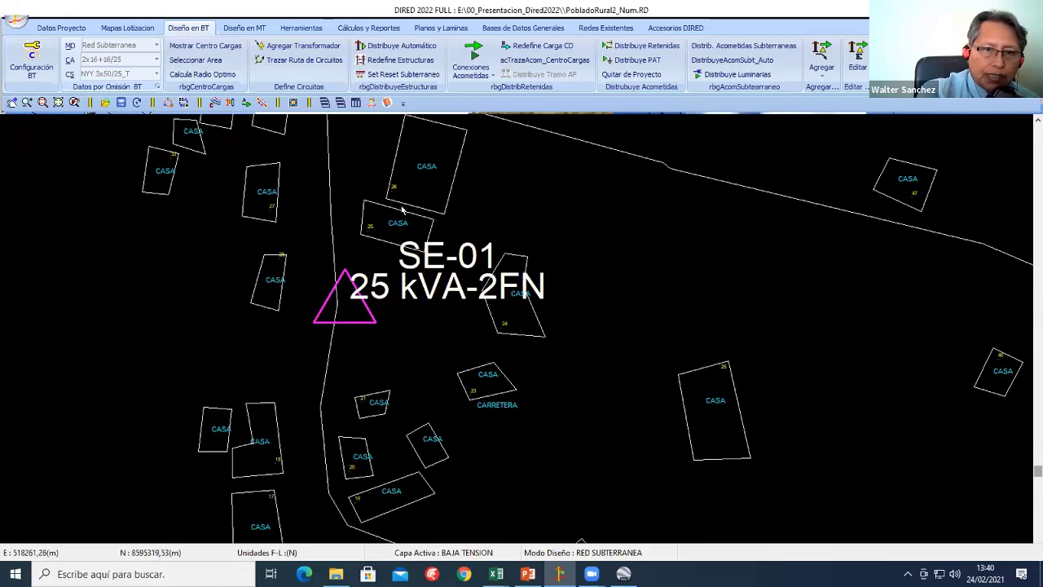
pyautogui.moveTo(402, 210)
pyautogui.mouseDown(button='middle')
pyautogui.moveTo(384, 375)
pyautogui.moveTo(351, 265)
pyautogui.mouseUp(button='middle')
pyautogui.scroll(-2, 375, 375)
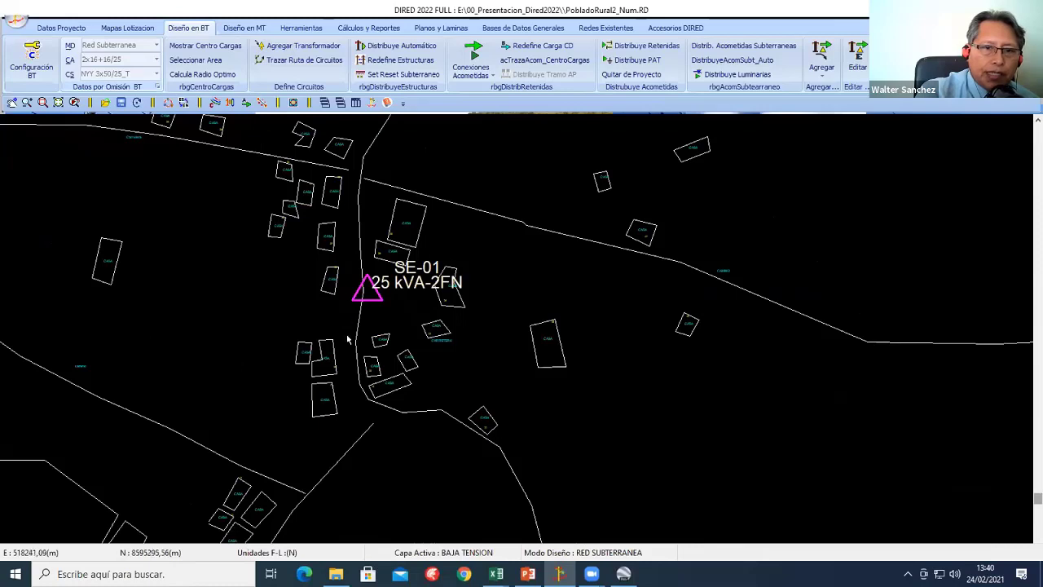
pyautogui.moveTo(347, 339); pyautogui.dragTo(364, 239, button='middle')
pyautogui.click(301, 59)
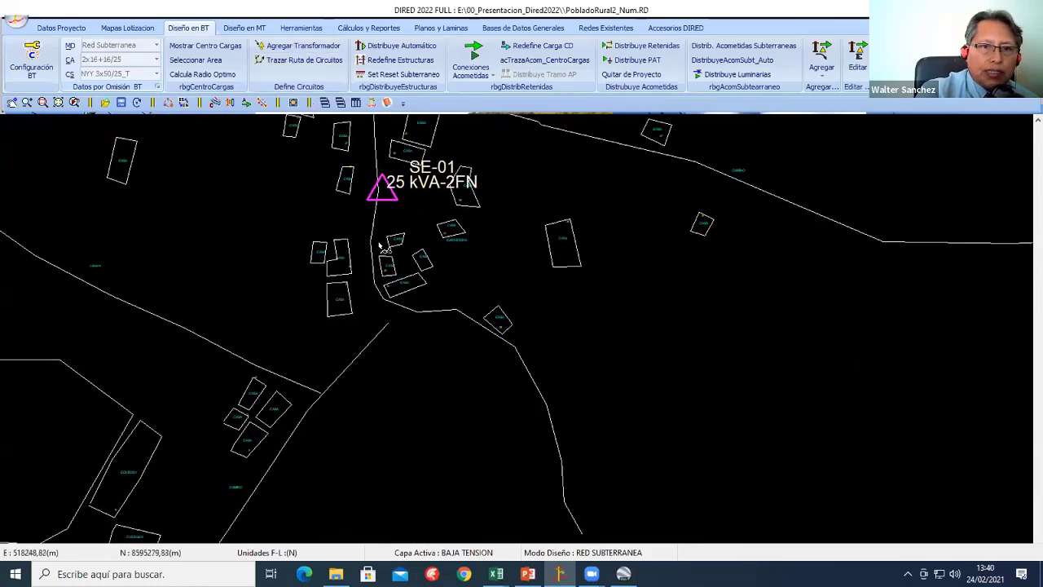
pyautogui.click(381, 328)
pyautogui.click(378, 297)
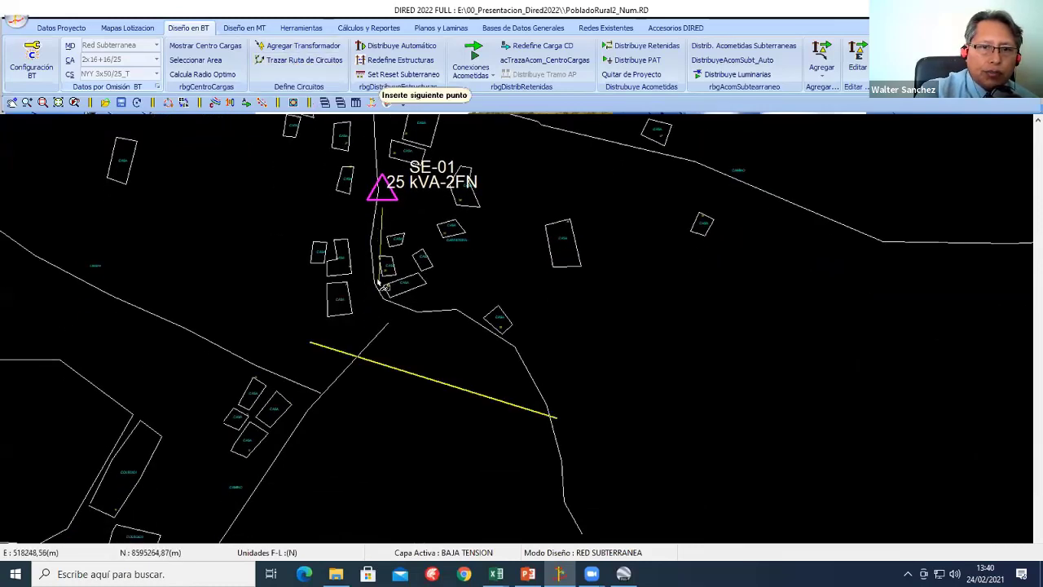
pyautogui.rightClick(432, 194)
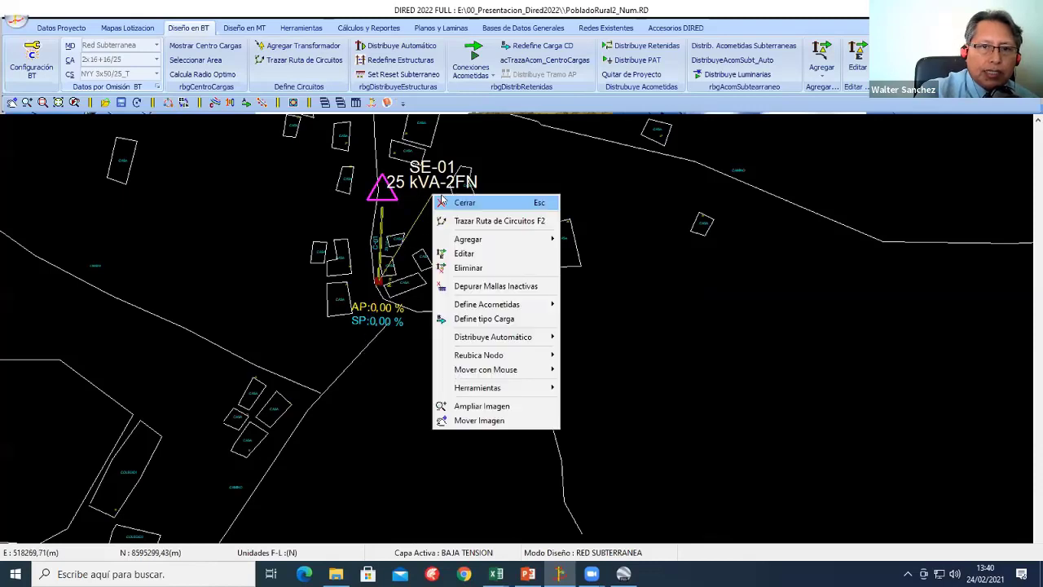
pyautogui.click(451, 202)
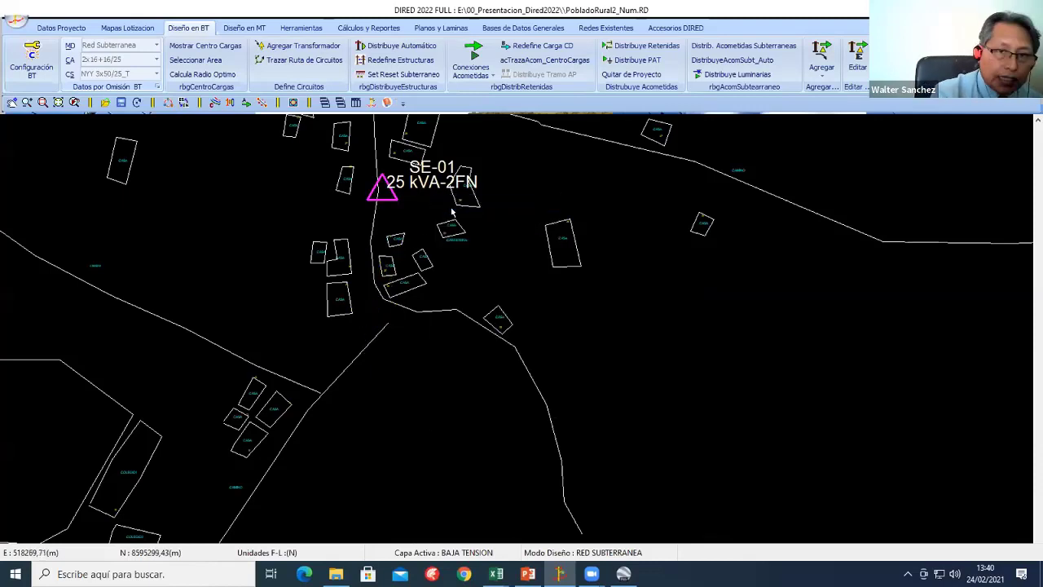
# Step: Switch design mode to Redes Aereas and trace the route from SE-01 south past the school
pyautogui.click(622, 554)
pyautogui.scroll(2, 462, 350)
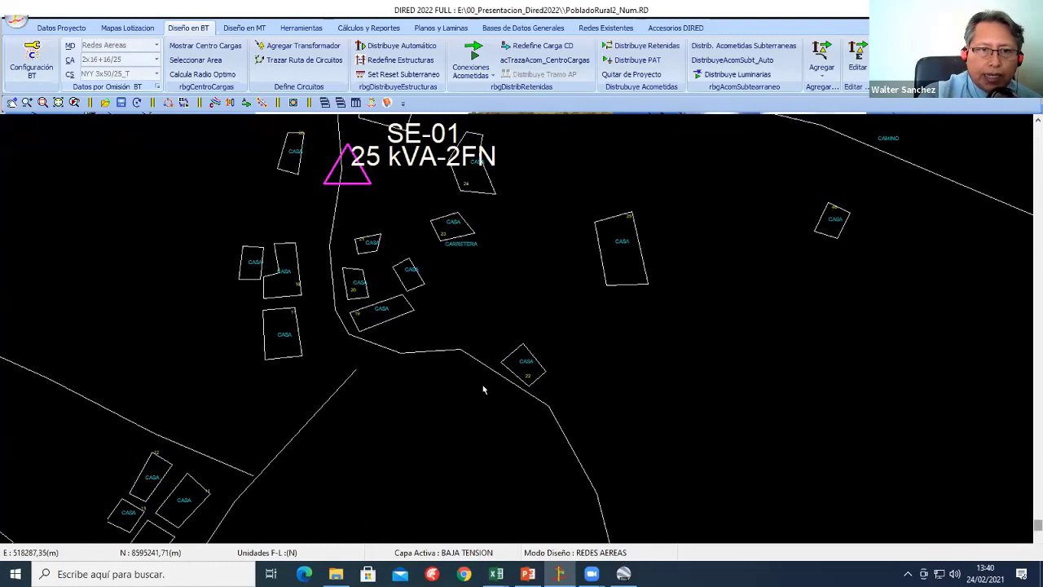
pyautogui.click(298, 60)
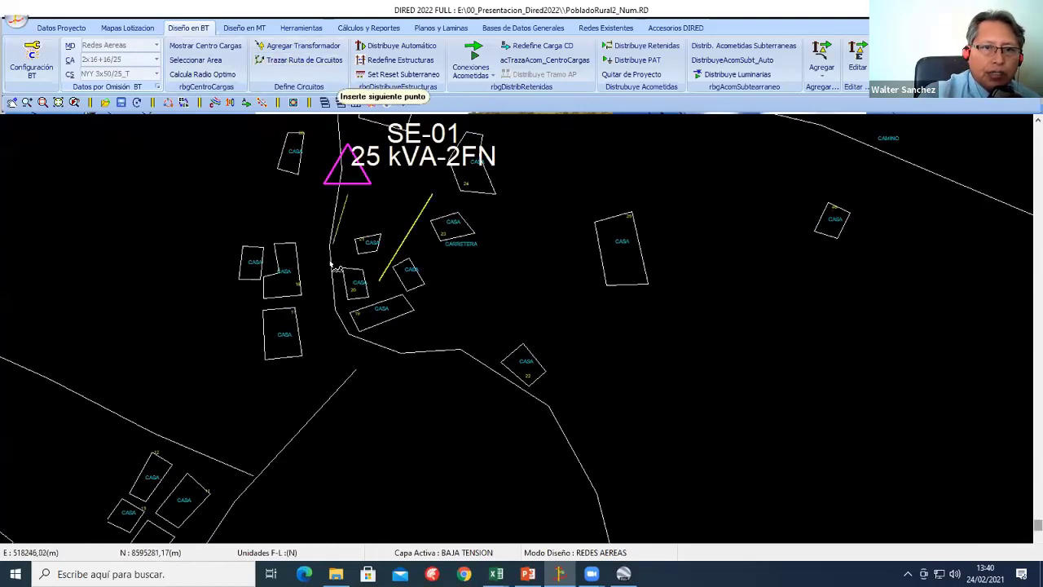
pyautogui.click(303, 231)
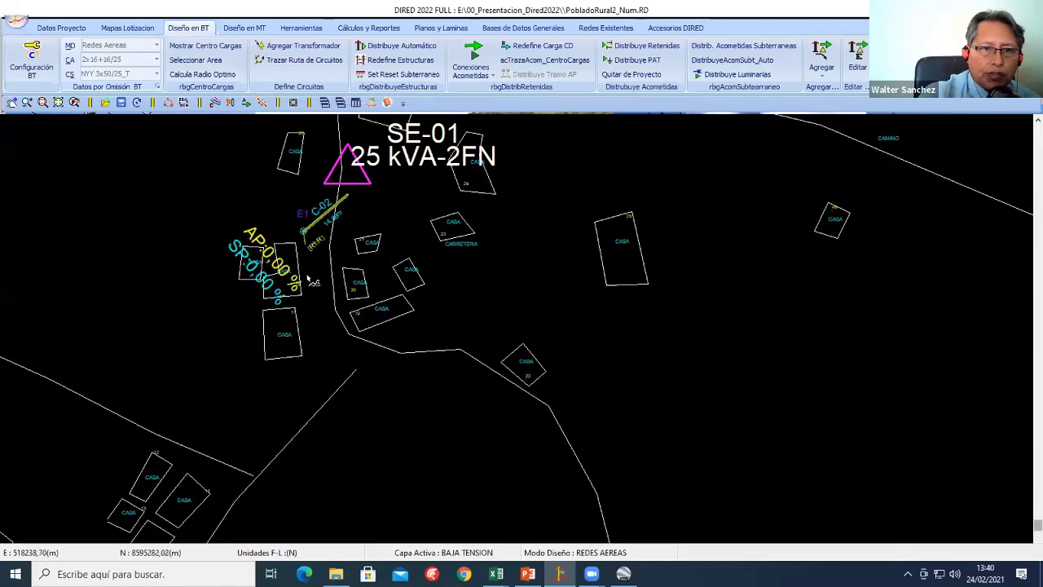
pyautogui.click(308, 438)
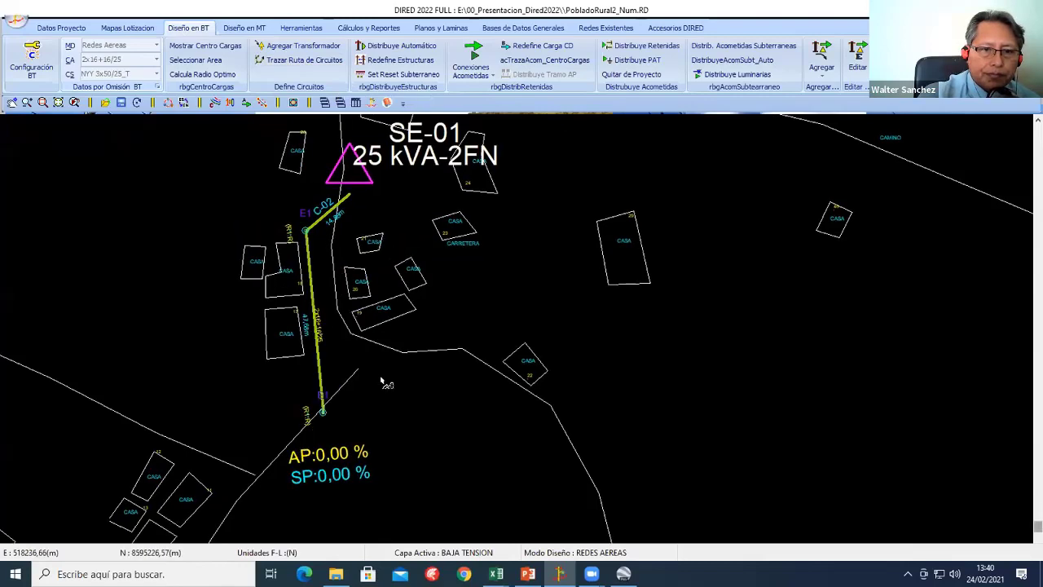
pyautogui.moveTo(308, 438); pyautogui.dragTo(529, 210, button='middle')
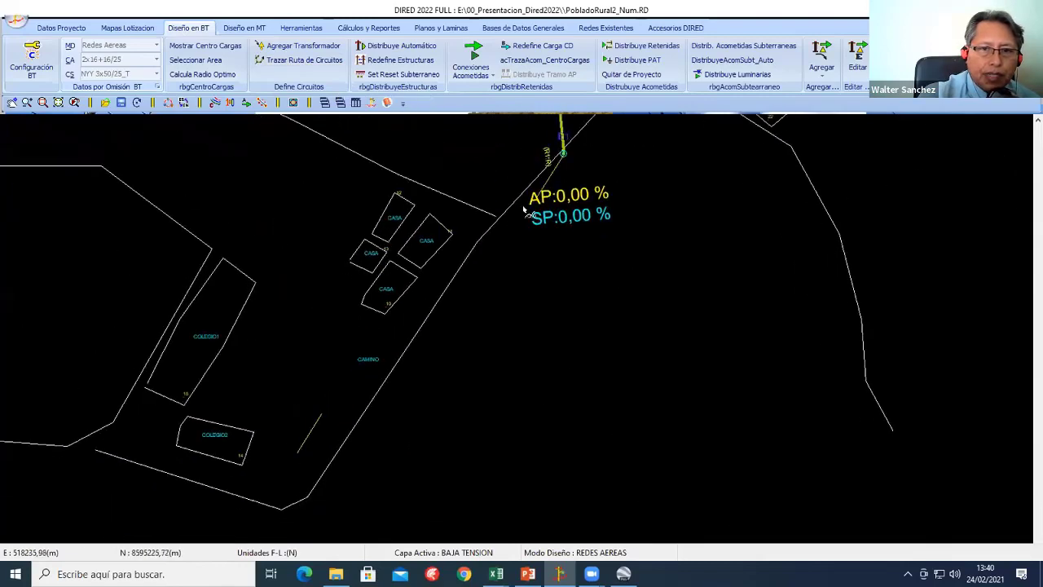
pyautogui.click(424, 277)
pyautogui.click(253, 473)
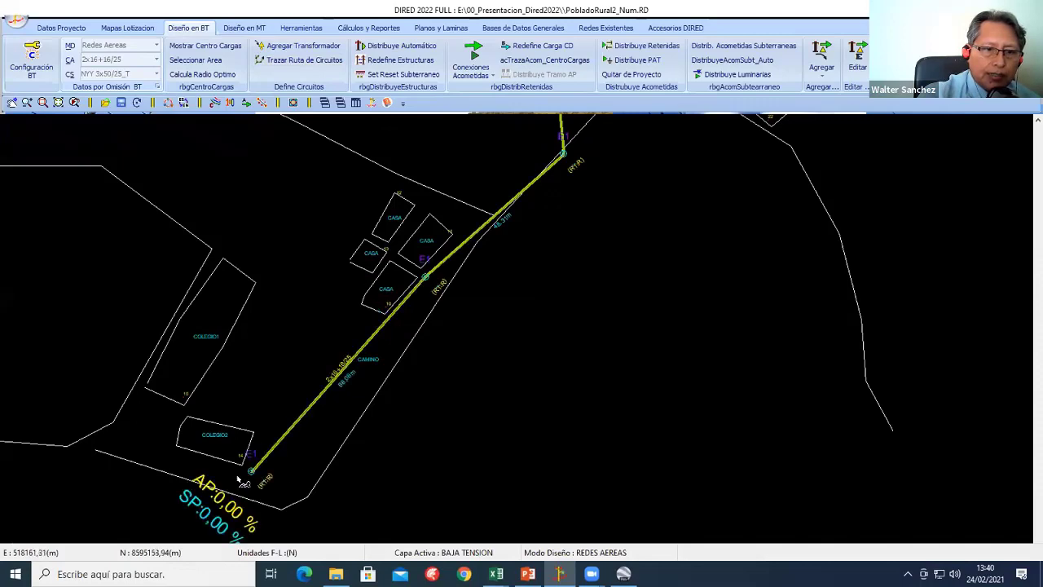
pyautogui.click(128, 457)
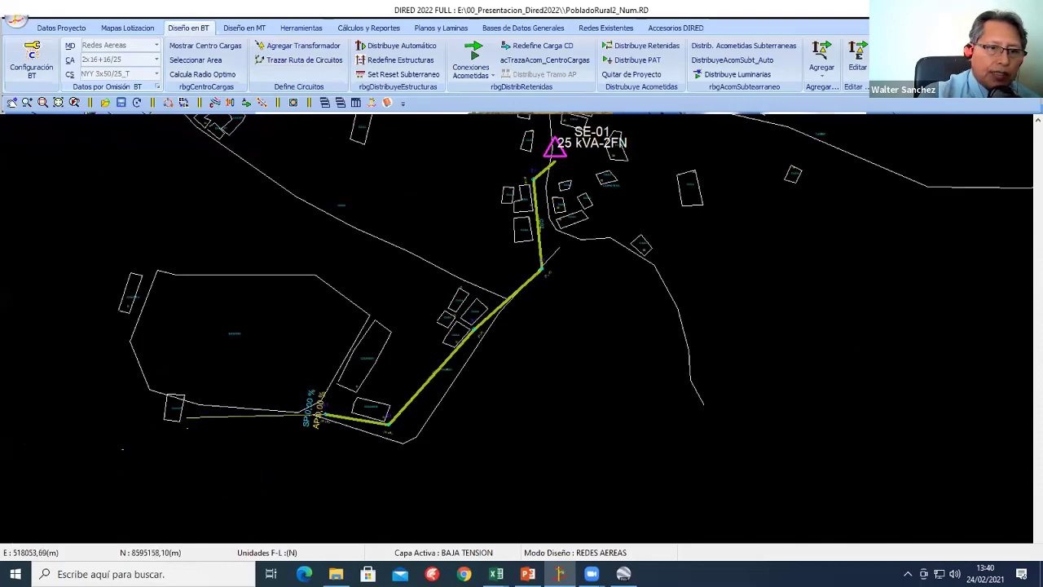
pyautogui.click(181, 410)
pyautogui.rightClick(224, 275)
pyautogui.click(237, 281)
# Step: Distribute poles automatically along the new circuit with a 40 m maximum span
pyautogui.scroll(-2, 590, 267)
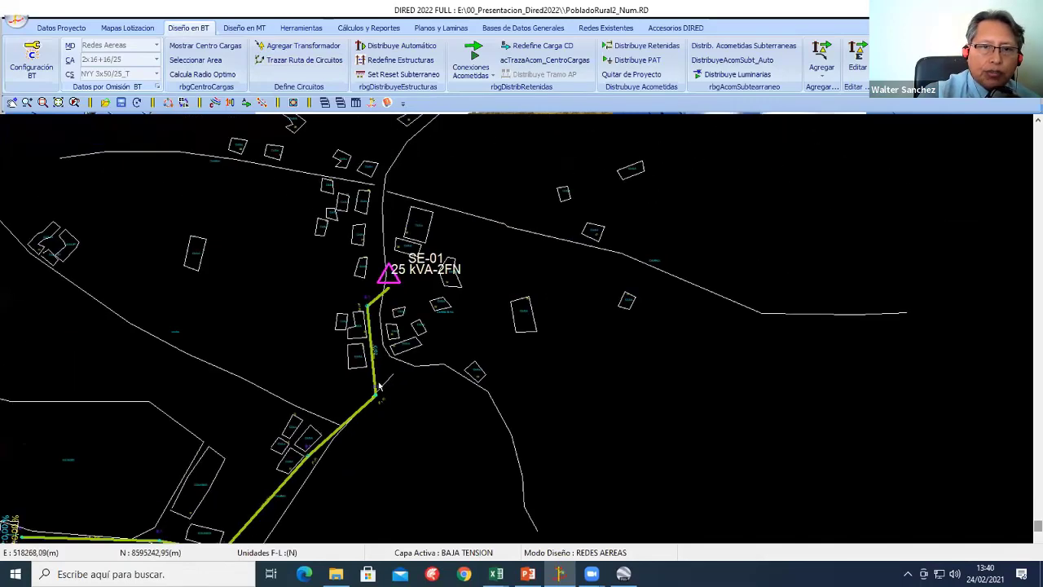
pyautogui.scroll(2, 468, 363)
pyautogui.scroll(2, 407, 342)
pyautogui.scroll(2, 392, 339)
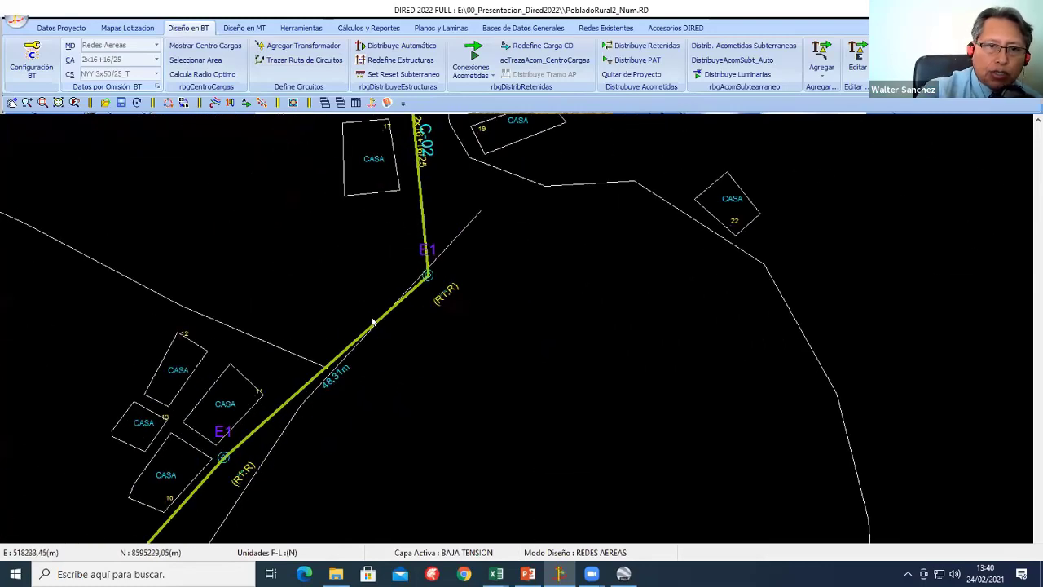
pyautogui.scroll(1, 392, 340)
pyautogui.moveTo(391, 340); pyautogui.dragTo(505, 260, button='middle')
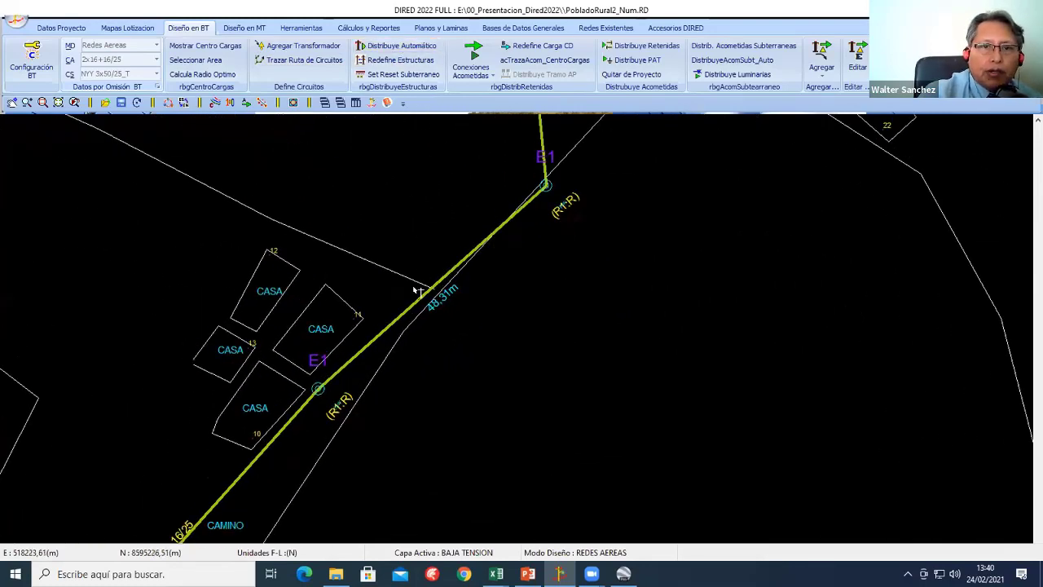
pyautogui.click(396, 321)
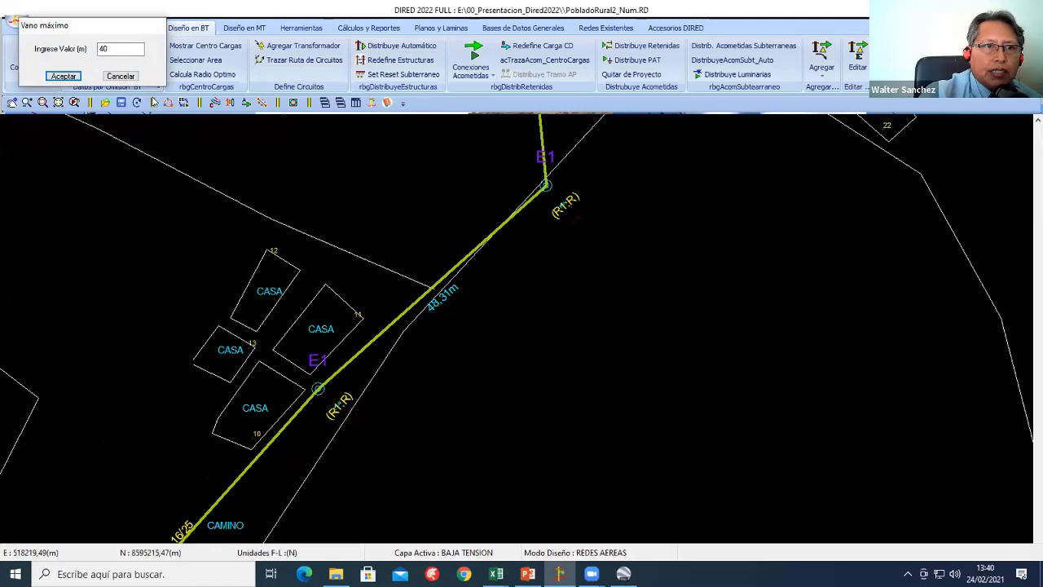
pyautogui.click(63, 76)
pyautogui.scroll(2, 381, 326)
pyautogui.scroll(-1, 381, 326)
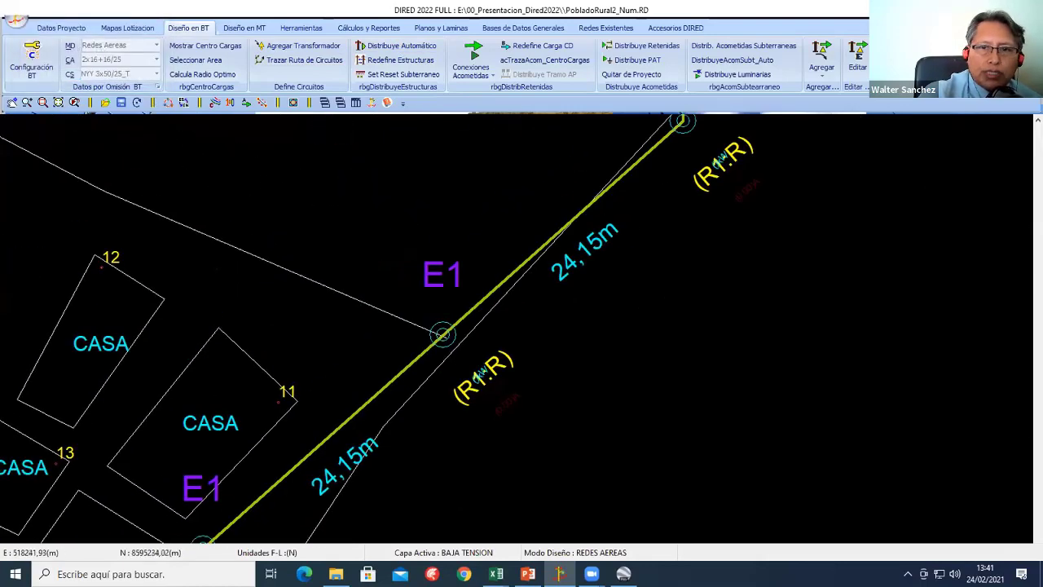
pyautogui.scroll(-2, 414, 376)
pyautogui.scroll(-1, 489, 326)
pyautogui.scroll(-1, 530, 293)
pyautogui.scroll(-1, 553, 273)
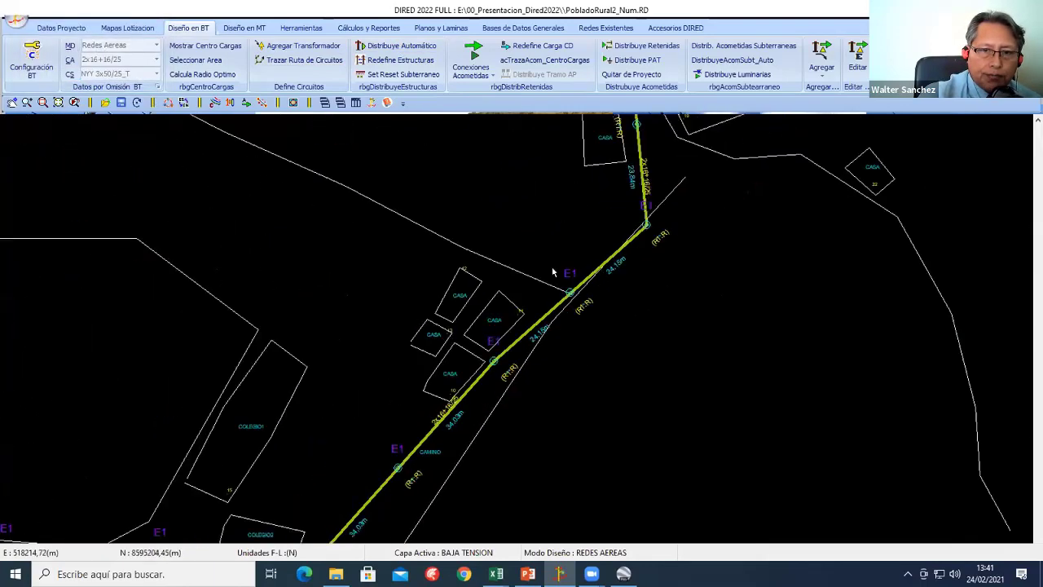
pyautogui.click(17, 20)
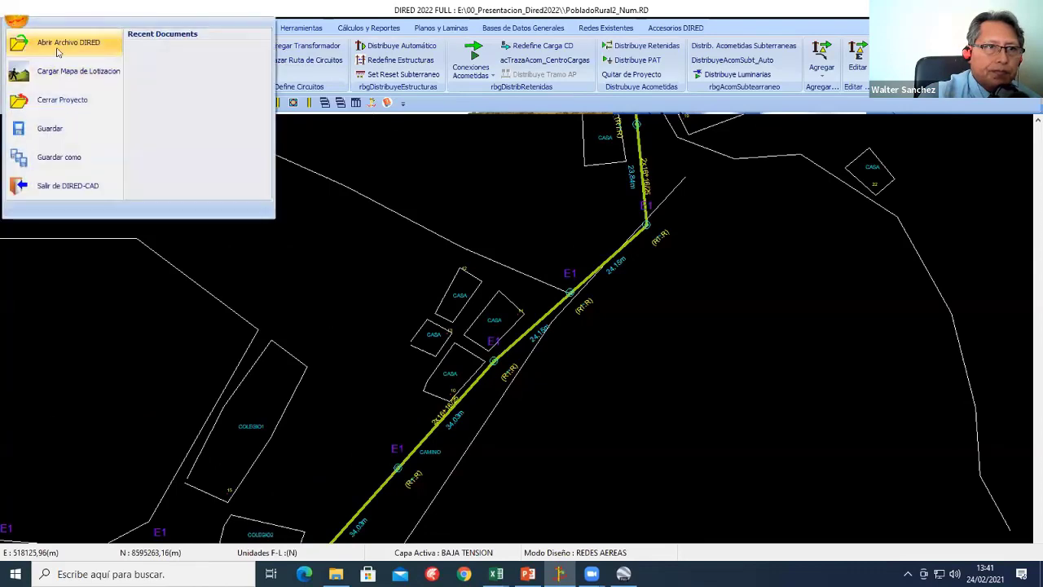
# Step: Open the drawing PobladoRural2_3.RDS
pyautogui.press('Escape')
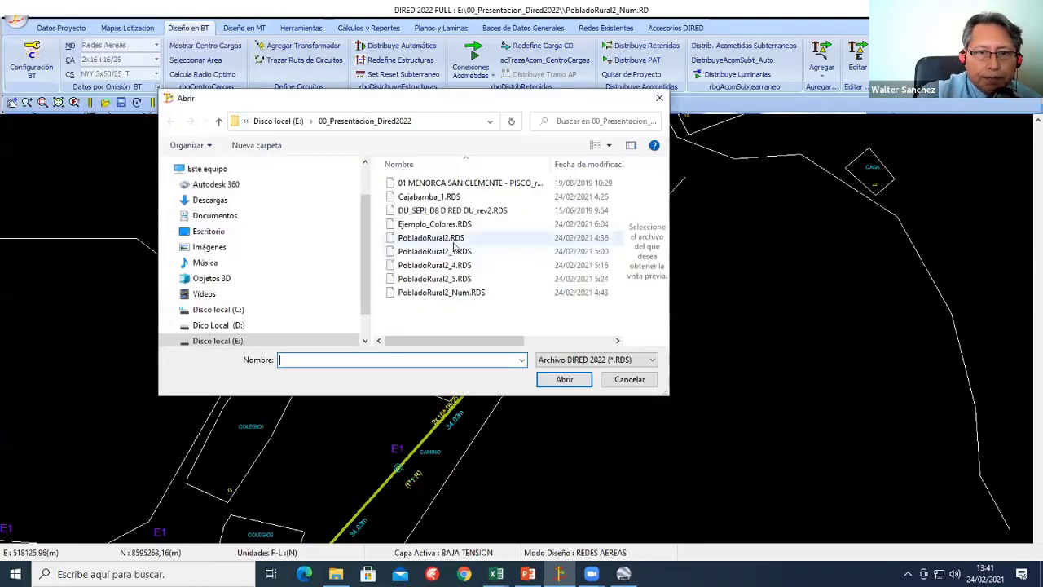
pyautogui.click(452, 257)
pyautogui.click(564, 379)
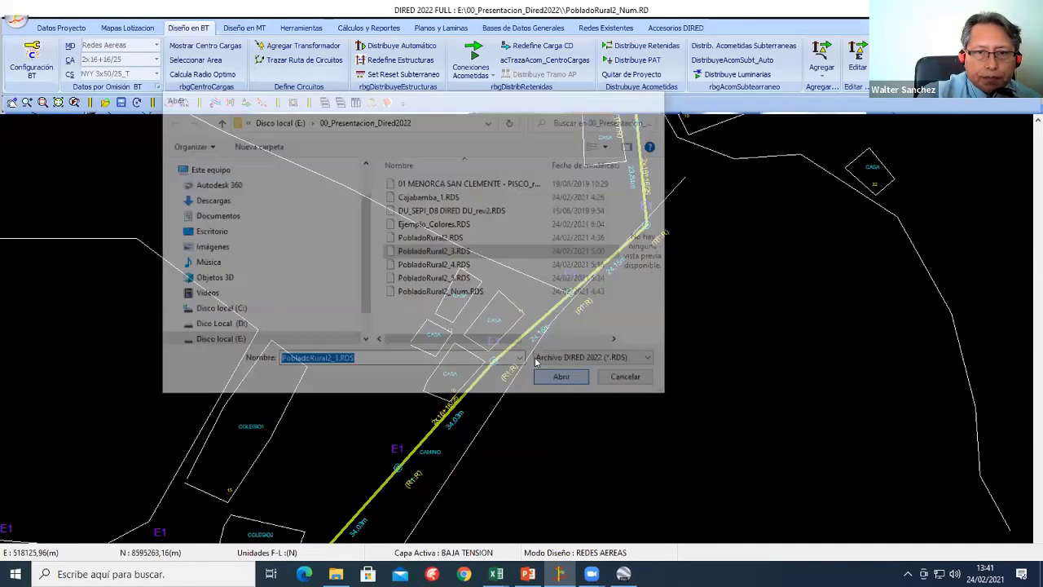
# Step: Zoom and pan around SE-01 and the school area to inspect the aerial network
pyautogui.scroll(-2, 562, 362)
pyautogui.scroll(2, 383, 367)
pyautogui.scroll(2, 289, 314)
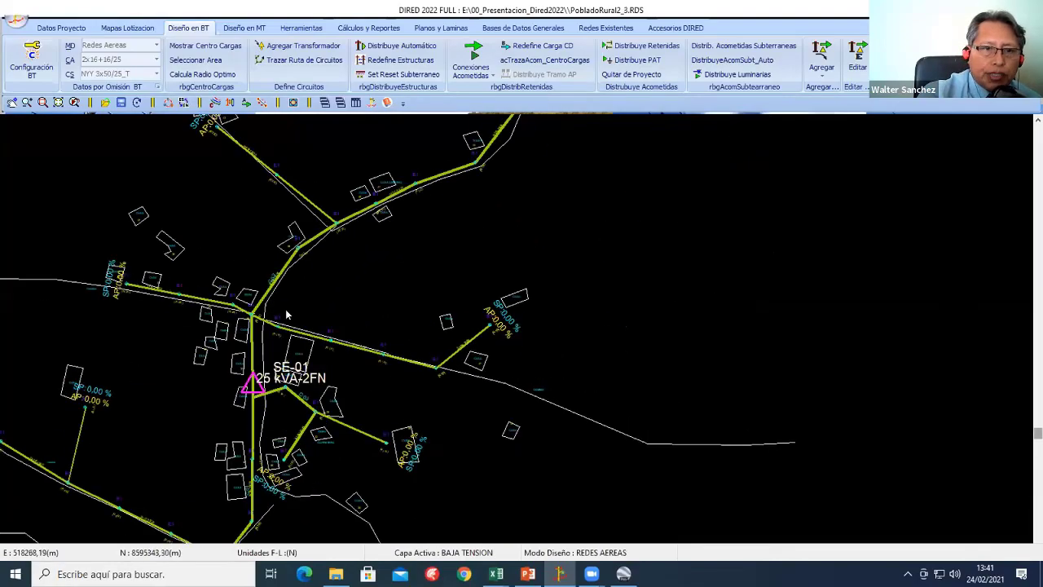
pyautogui.scroll(2, 388, 371)
pyautogui.scroll(3, 388, 370)
pyautogui.moveTo(388, 371)
pyautogui.mouseDown(button='middle')
pyautogui.moveTo(441, 342)
pyautogui.moveTo(423, 414)
pyautogui.mouseUp(button='middle')
pyautogui.scroll(-1, 467, 315)
pyautogui.moveTo(469, 352)
pyautogui.mouseDown(button='middle')
pyautogui.moveTo(539, 221)
pyautogui.moveTo(463, 349)
pyautogui.mouseUp(button='middle')
pyautogui.scroll(1, 462, 335)
pyautogui.scroll(2, 461, 312)
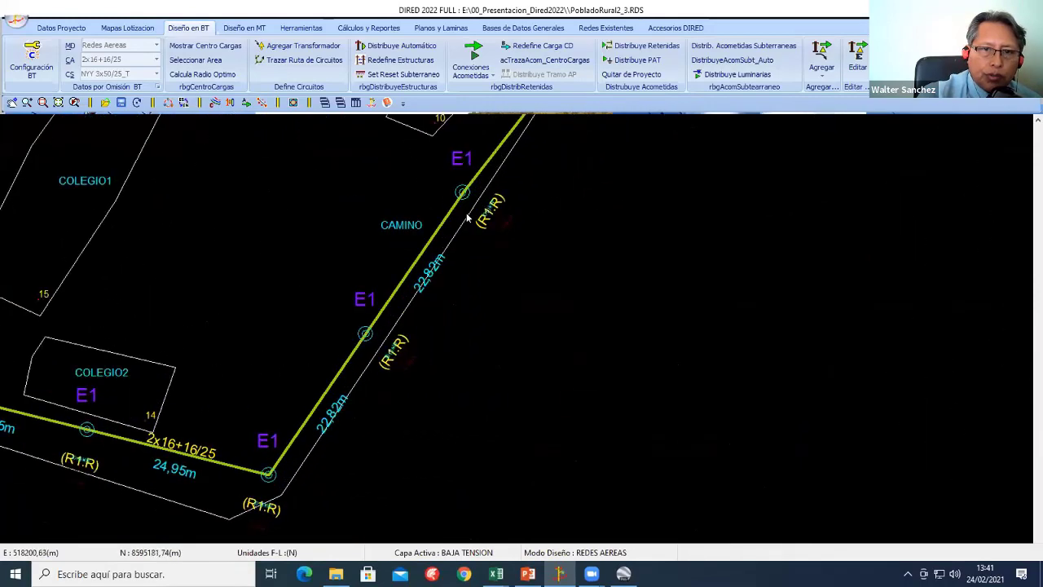
pyautogui.scroll(-2, 484, 270)
pyautogui.scroll(-2, 522, 302)
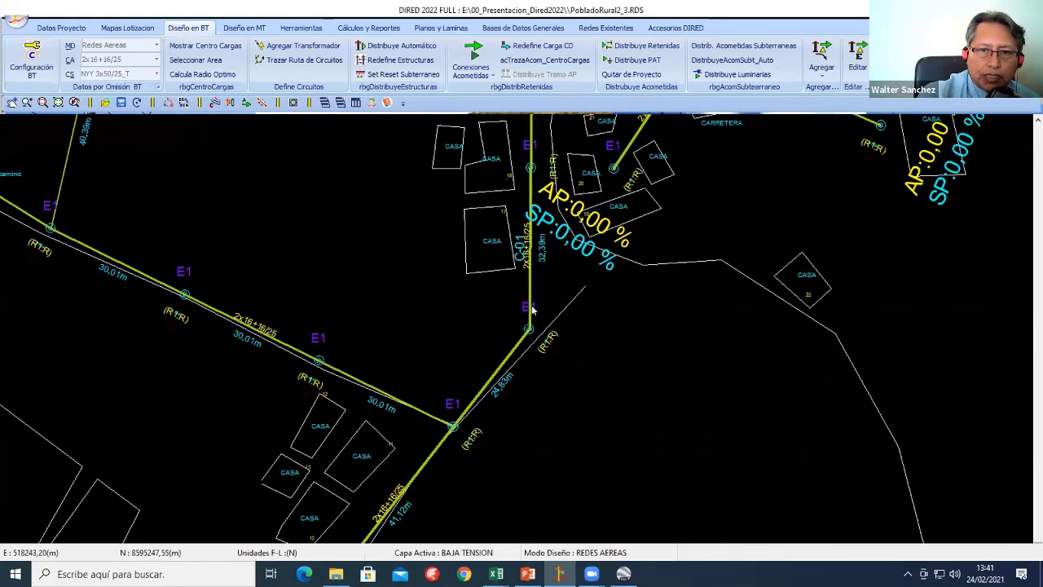
pyautogui.moveTo(565, 256); pyautogui.dragTo(538, 530, button='middle')
pyautogui.scroll(-2, 457, 326)
pyautogui.scroll(1, 454, 371)
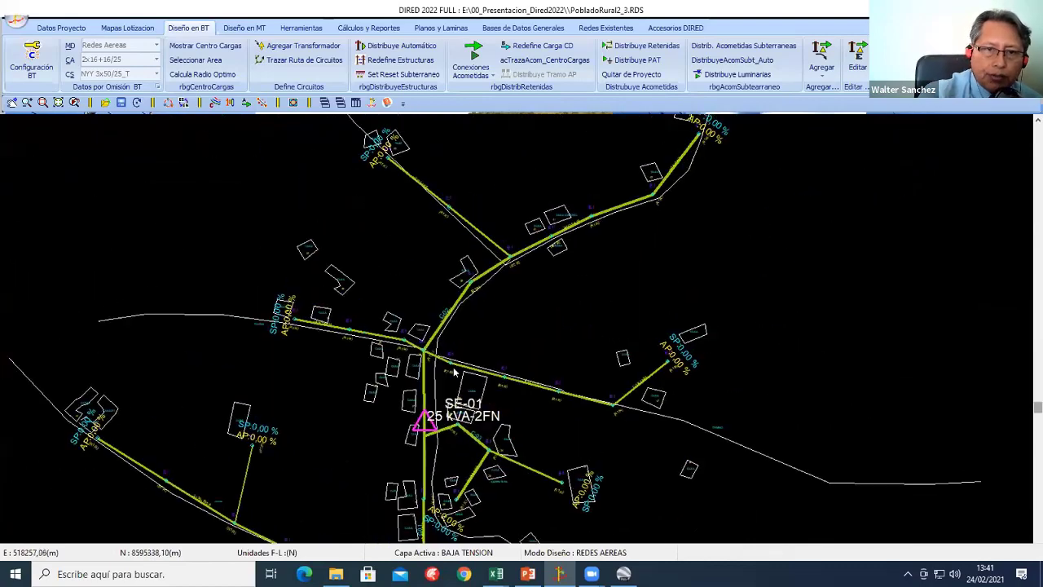
pyautogui.scroll(1, 453, 372)
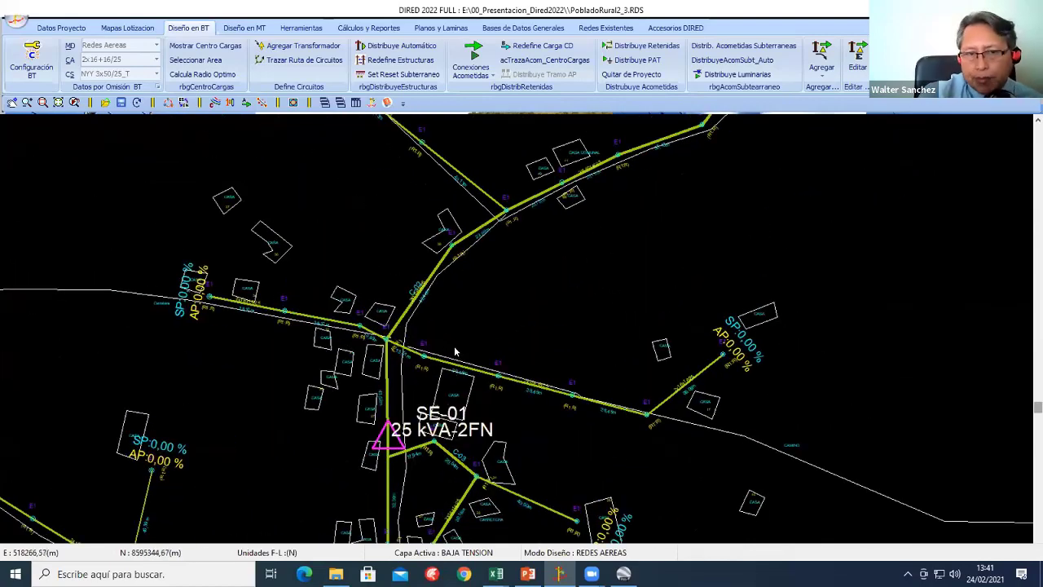
pyautogui.moveTo(414, 372); pyautogui.dragTo(378, 250, button='middle')
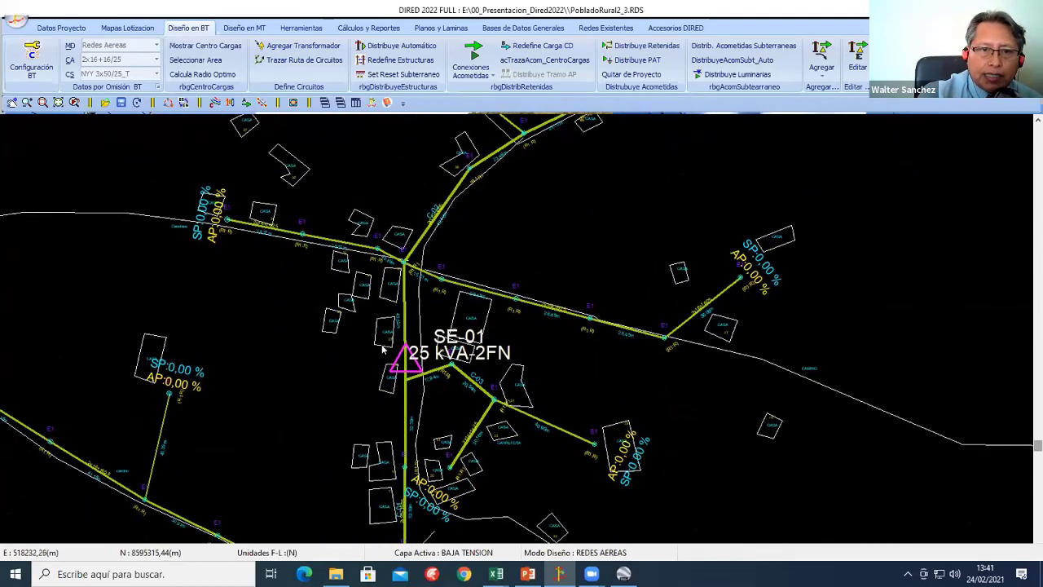
pyautogui.scroll(2, 383, 349)
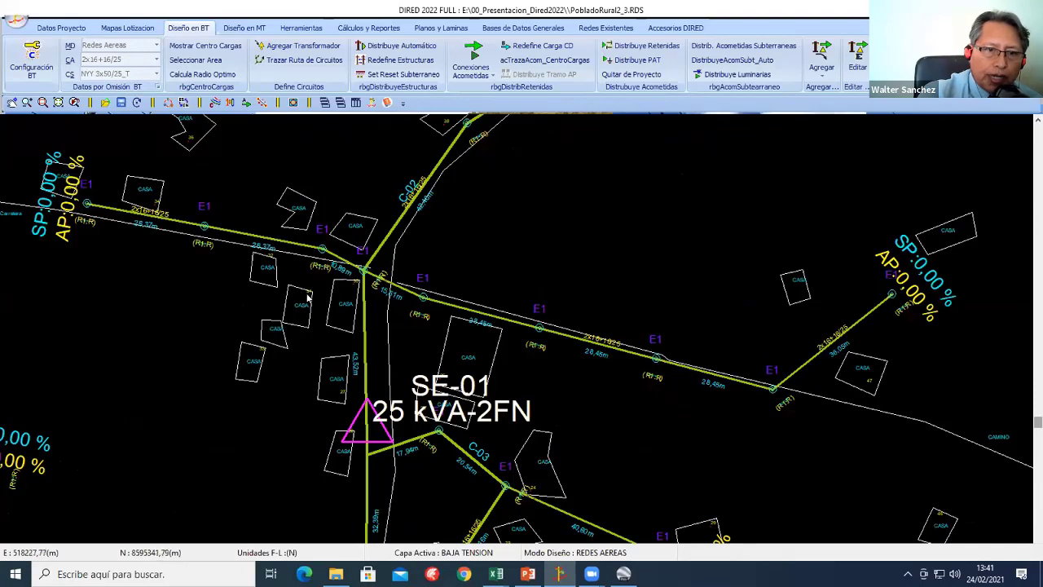
pyautogui.scroll(1, 331, 293)
pyautogui.moveTo(332, 293); pyautogui.dragTo(489, 347, button='middle')
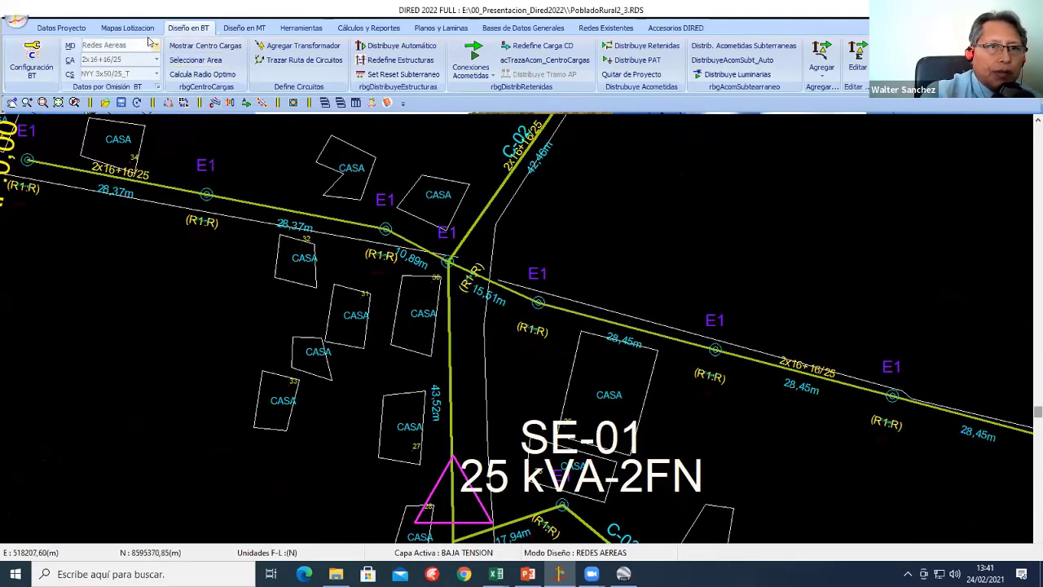
# Step: Open the general LV configuration and its table of demand types
pyautogui.click(31, 57)
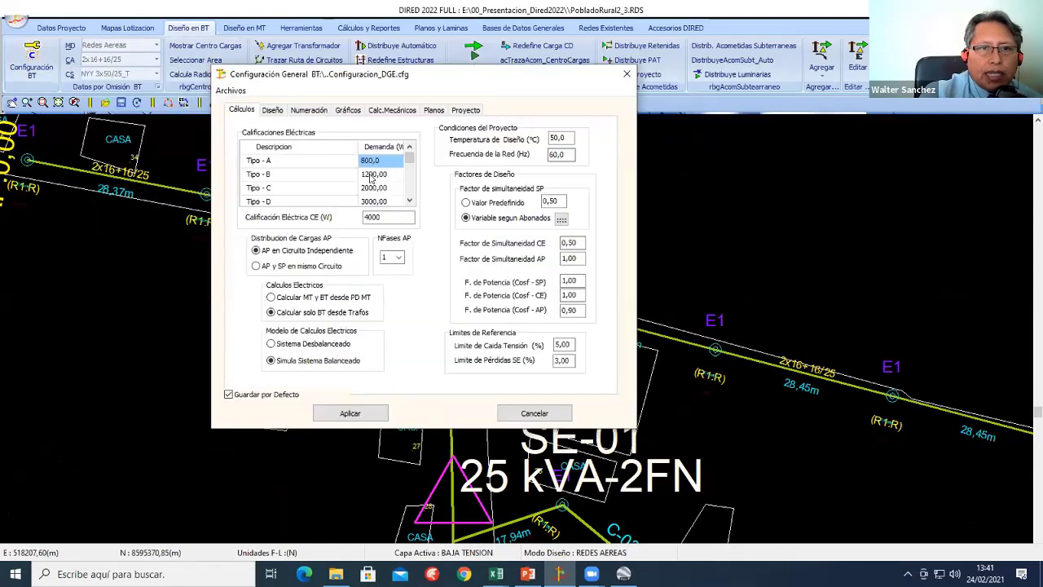
pyautogui.click(369, 163)
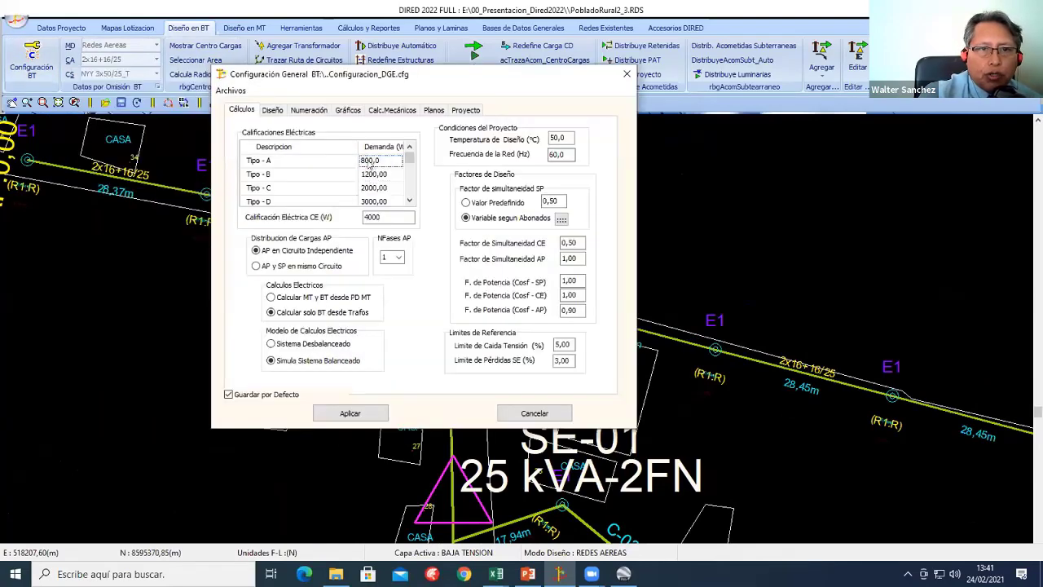
pyautogui.click(401, 160)
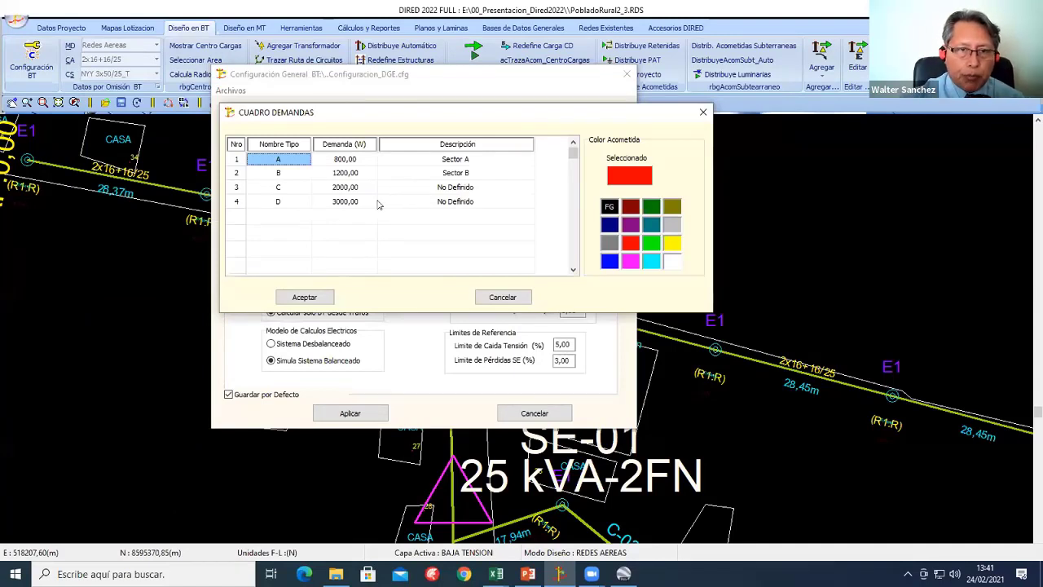
pyautogui.click(339, 161)
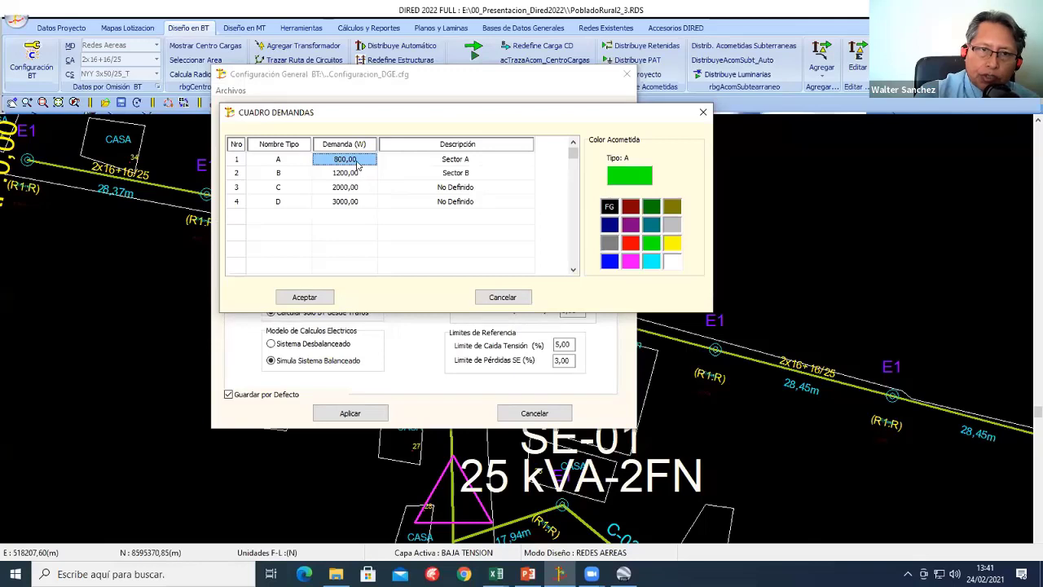
# Step: Compare demand types A and B (800 and 1200 W) and their connection colours
pyautogui.click(351, 173)
pyautogui.click(351, 159)
pyautogui.click(351, 173)
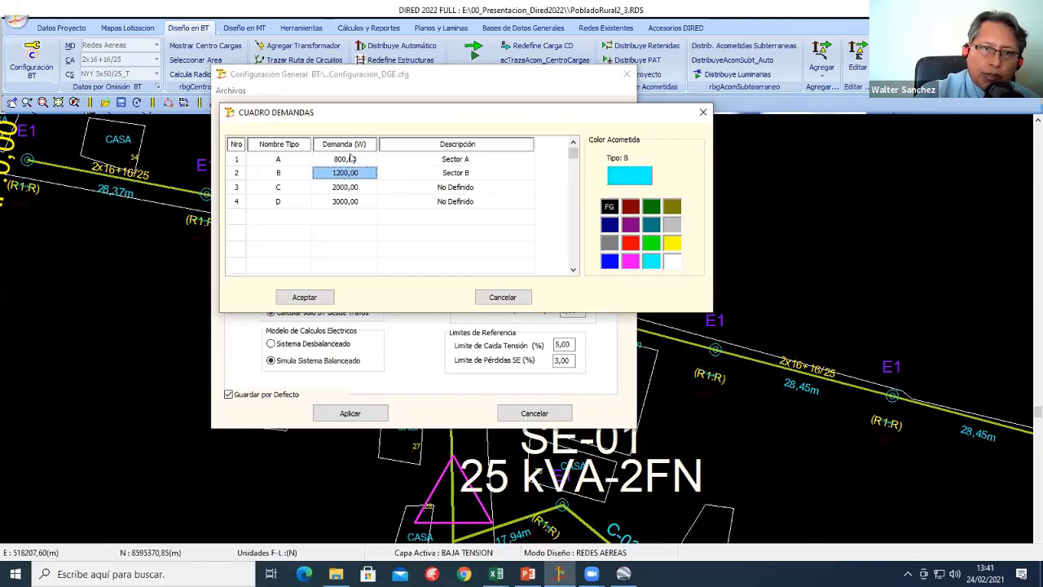
pyautogui.click(351, 160)
pyautogui.click(348, 172)
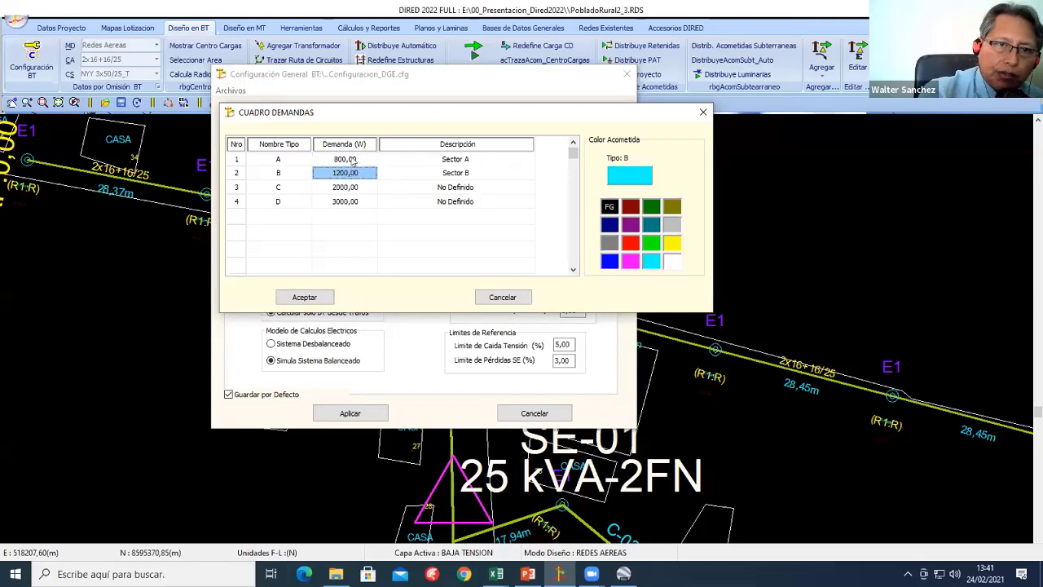
pyautogui.click(351, 160)
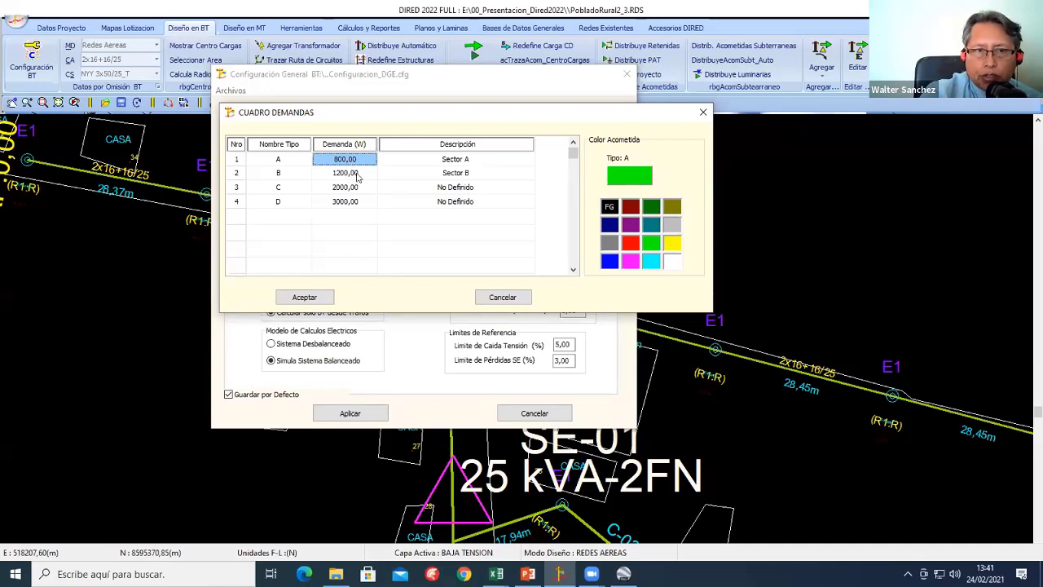
pyautogui.click(352, 174)
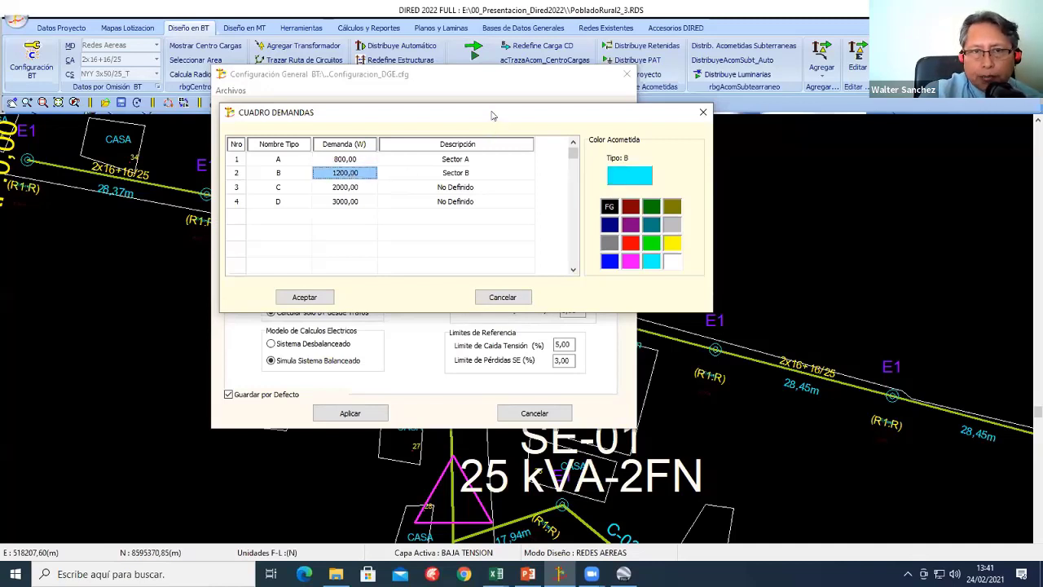
pyautogui.moveTo(421, 123); pyautogui.dragTo(350, 133)
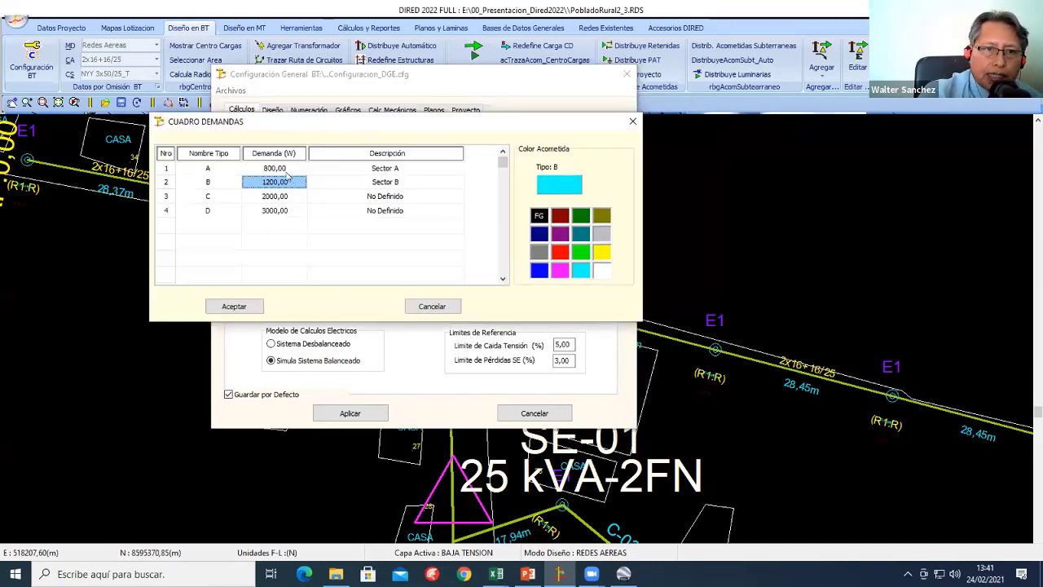
pyautogui.click(282, 170)
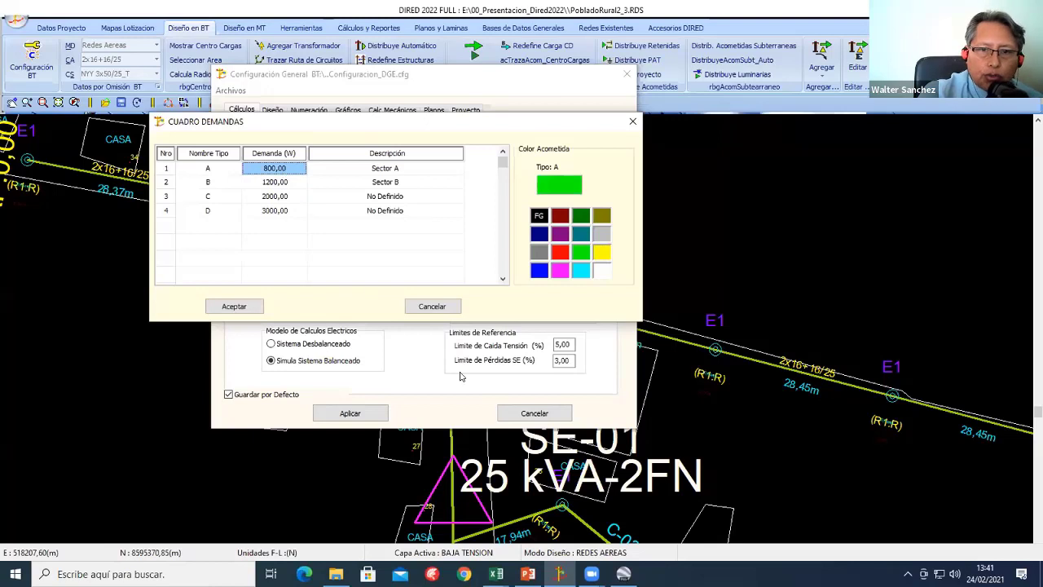
pyautogui.click(281, 183)
pyautogui.click(280, 168)
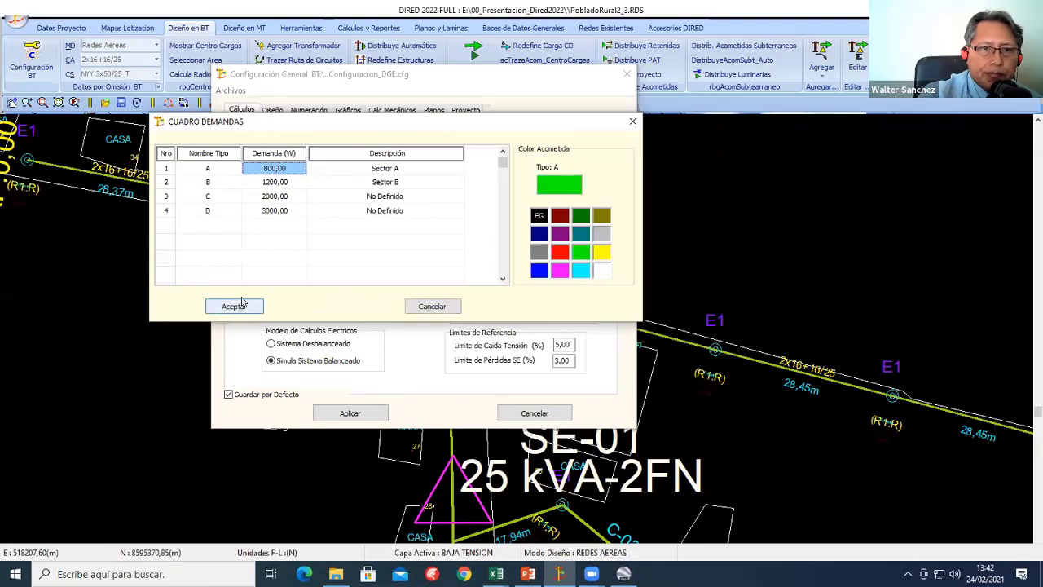
pyautogui.click(285, 186)
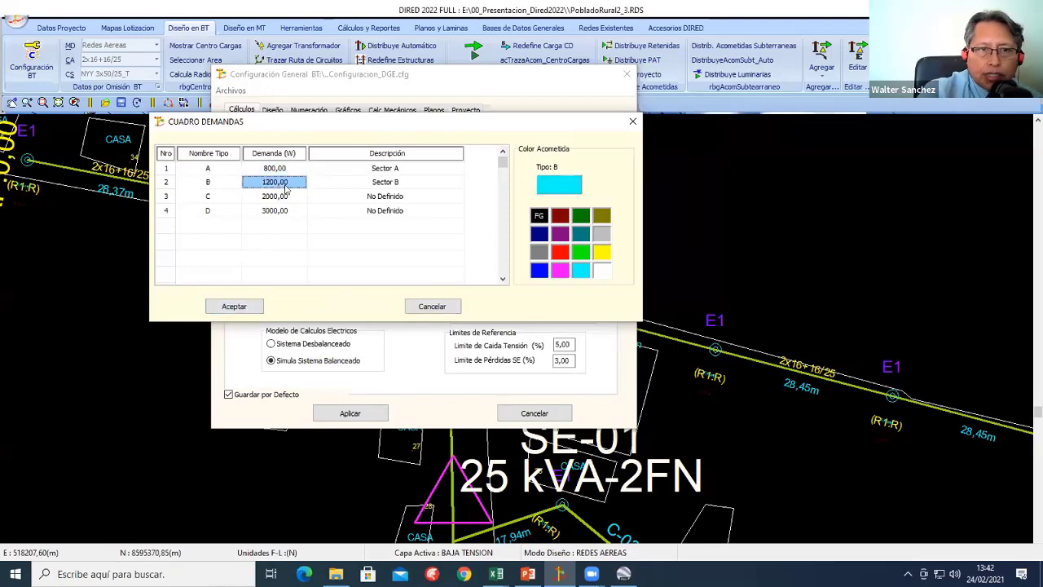
# Step: Step through demand types A–D (800, 1200, 2000, 3000 W), leaving them unchanged
pyautogui.click(231, 219)
pyautogui.click(274, 214)
pyautogui.click(278, 198)
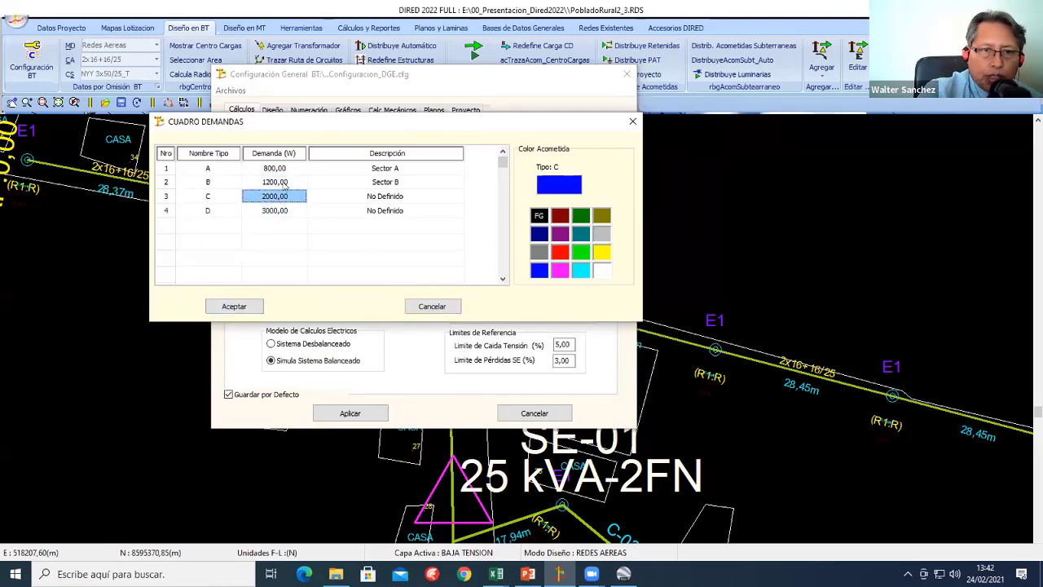
pyautogui.click(277, 184)
pyautogui.click(279, 169)
pyautogui.click(275, 184)
pyautogui.click(274, 198)
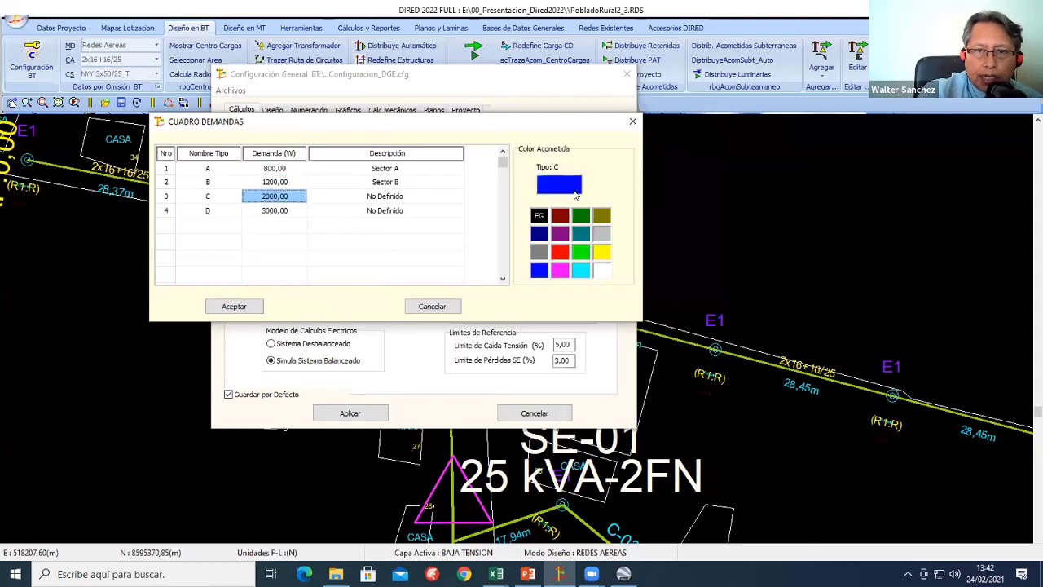
pyautogui.click(284, 168)
pyautogui.click(278, 183)
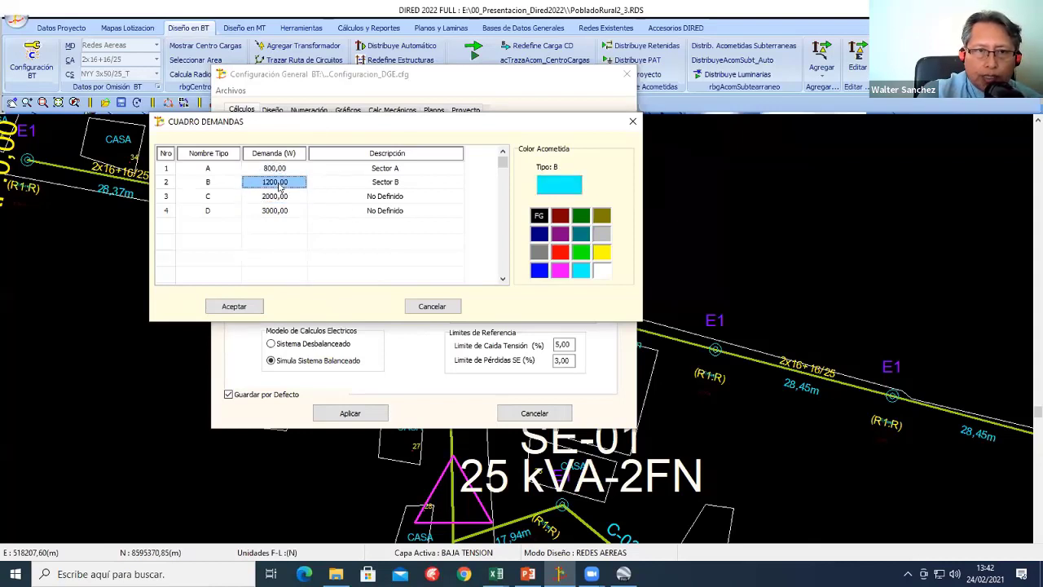
pyautogui.click(263, 199)
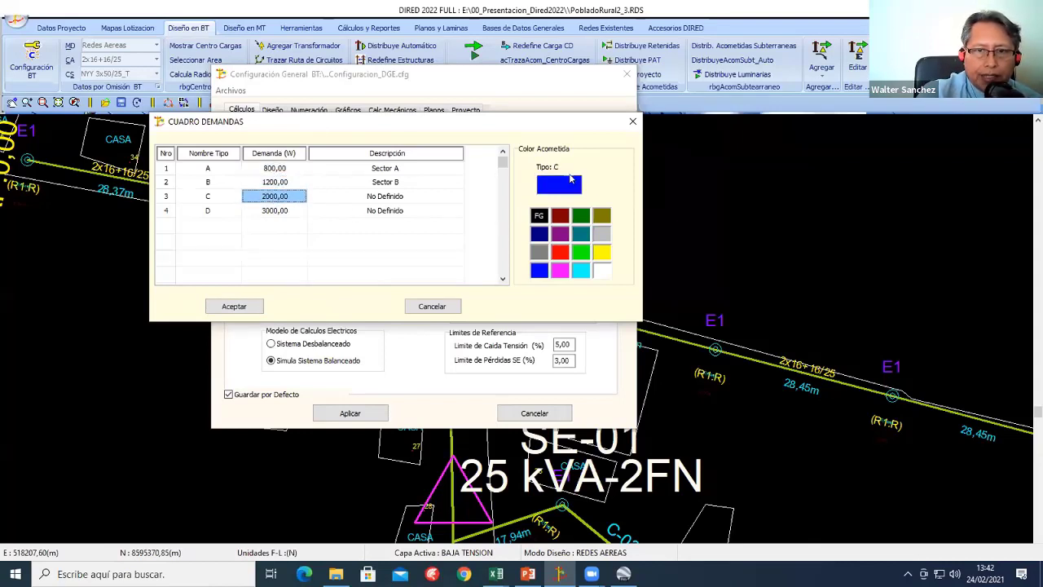
pyautogui.click(265, 214)
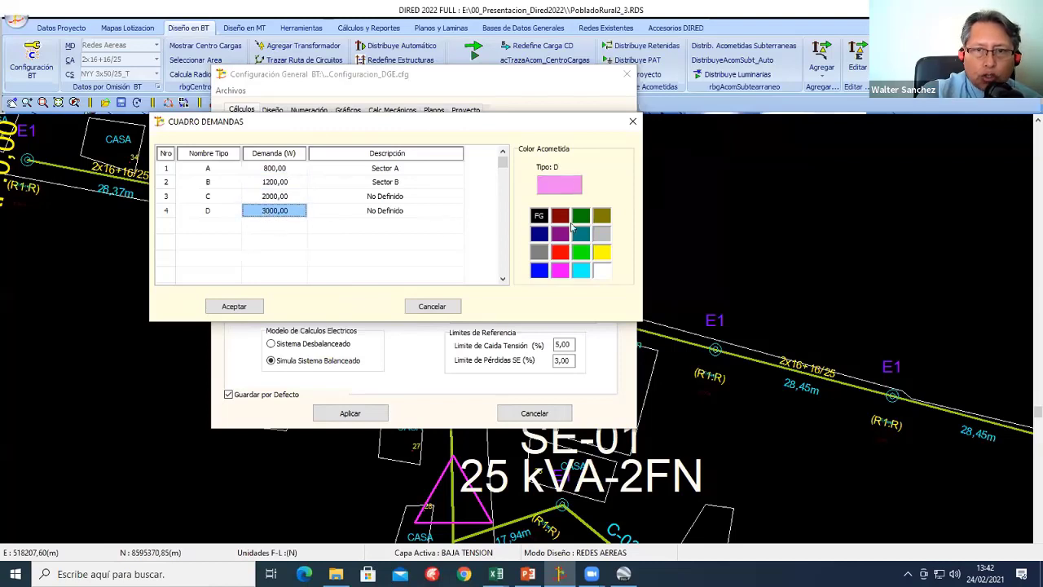
pyautogui.click(275, 169)
pyautogui.click(276, 184)
pyautogui.click(275, 197)
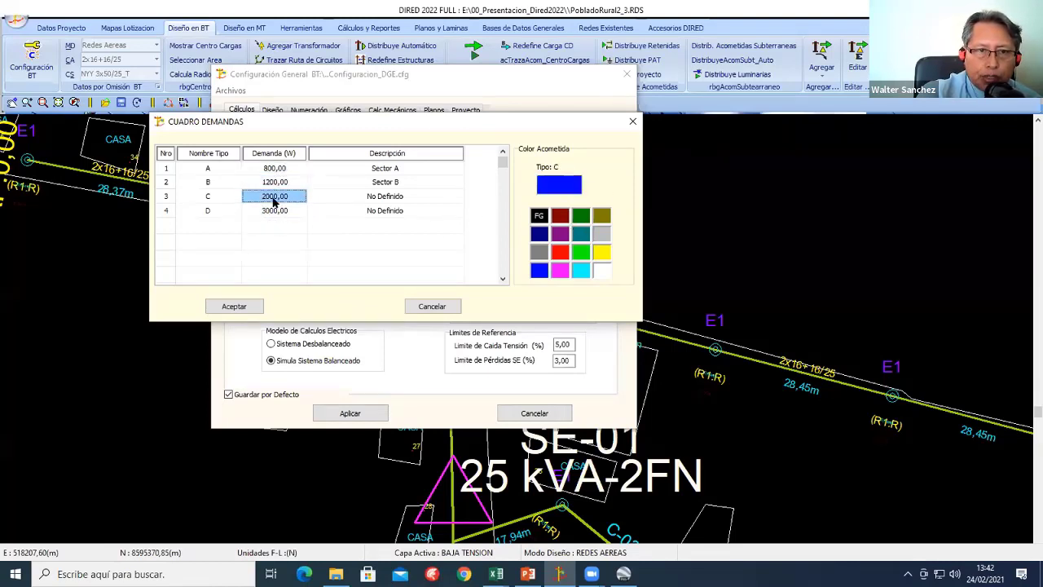
pyautogui.click(274, 212)
pyautogui.click(275, 169)
# Step: Close the demand table, keep the 4000 W special load, and choose subscriber-based simultaneity
pyautogui.click(245, 305)
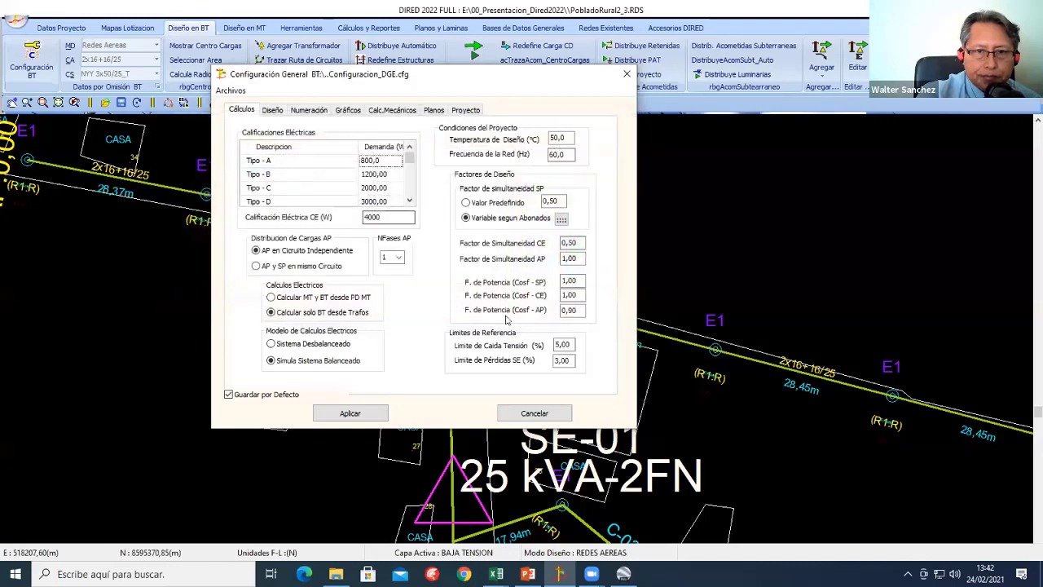
pyautogui.doubleClick(405, 217)
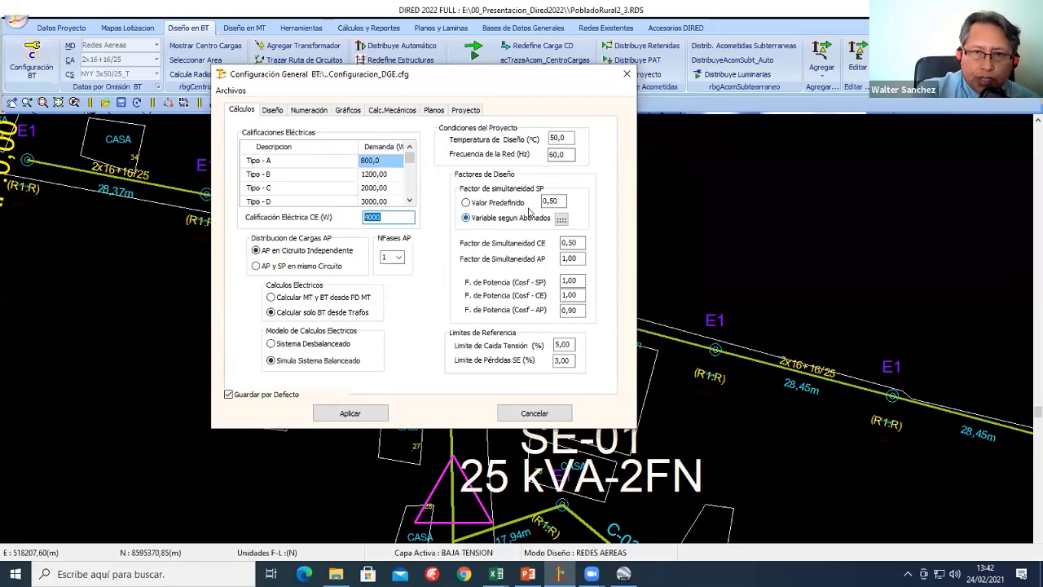
pyautogui.click(466, 202)
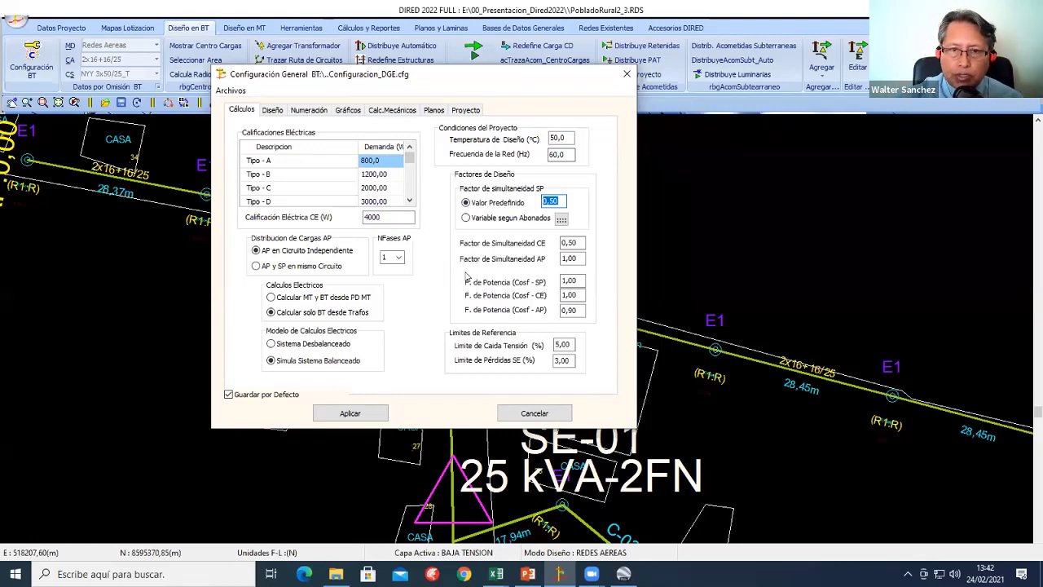
pyautogui.click(505, 216)
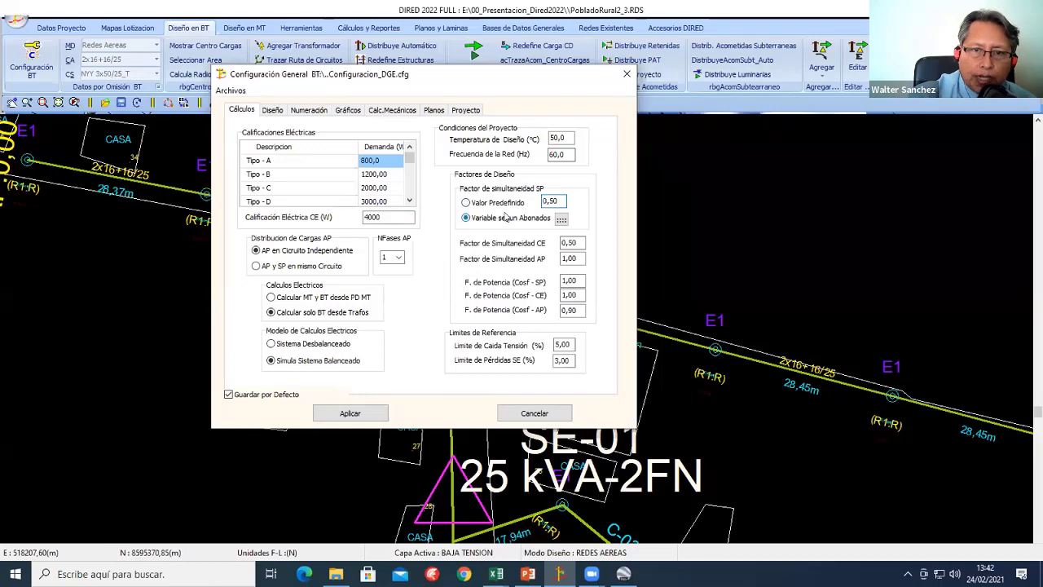
# Step: Review the variable simultaneity factor table and user ranges, then cancel it
pyautogui.click(560, 218)
pyautogui.moveTo(282, 119); pyautogui.dragTo(432, 122)
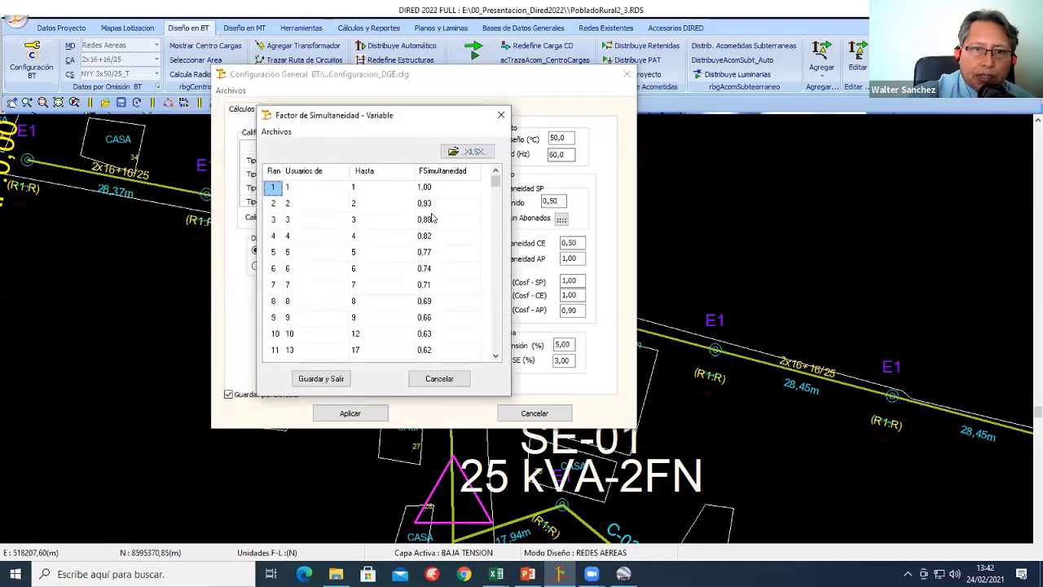
pyautogui.click(434, 219)
pyautogui.press('Down')
pyautogui.press('Down')
pyautogui.press('Down')
pyautogui.press('Down')
pyautogui.press('Down')
pyautogui.press('Down')
pyautogui.press('Down')
pyautogui.press('Down')
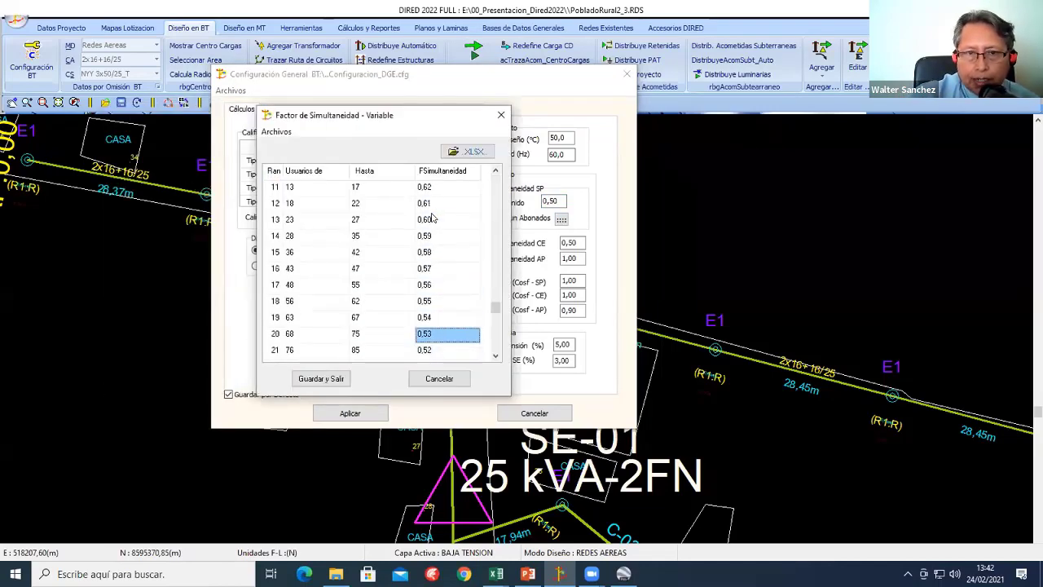
pyautogui.press('Up')
pyautogui.press('Up')
pyautogui.press('Up')
pyautogui.press('Up')
pyautogui.press('Up')
pyautogui.press('Up')
pyautogui.press('Up')
pyautogui.press('Up')
pyautogui.press('Up')
pyautogui.press('Up')
pyautogui.press('Up')
pyautogui.press('Up')
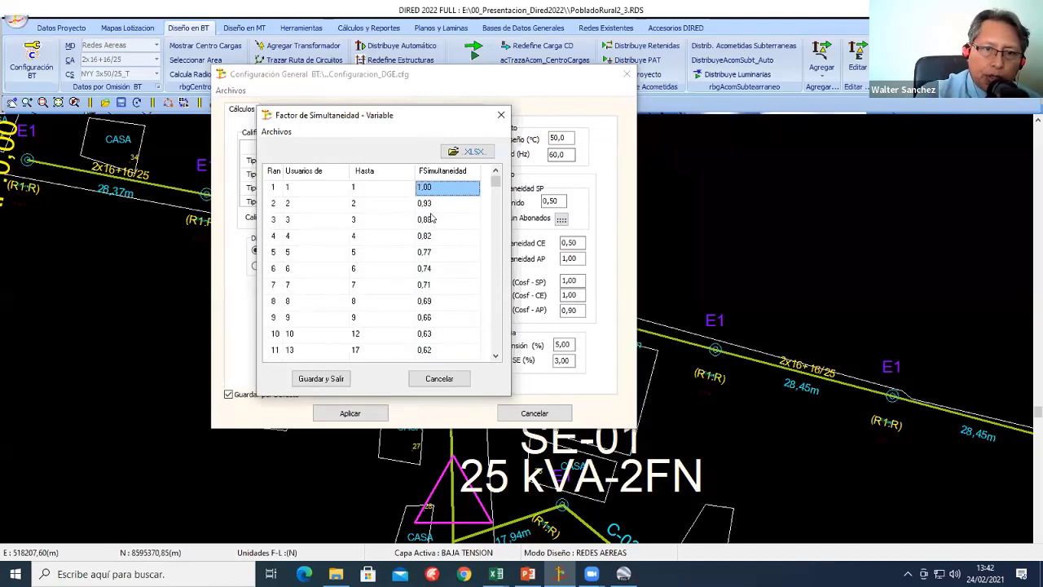
pyautogui.press('Down')
pyautogui.press('Down')
pyautogui.press('Down')
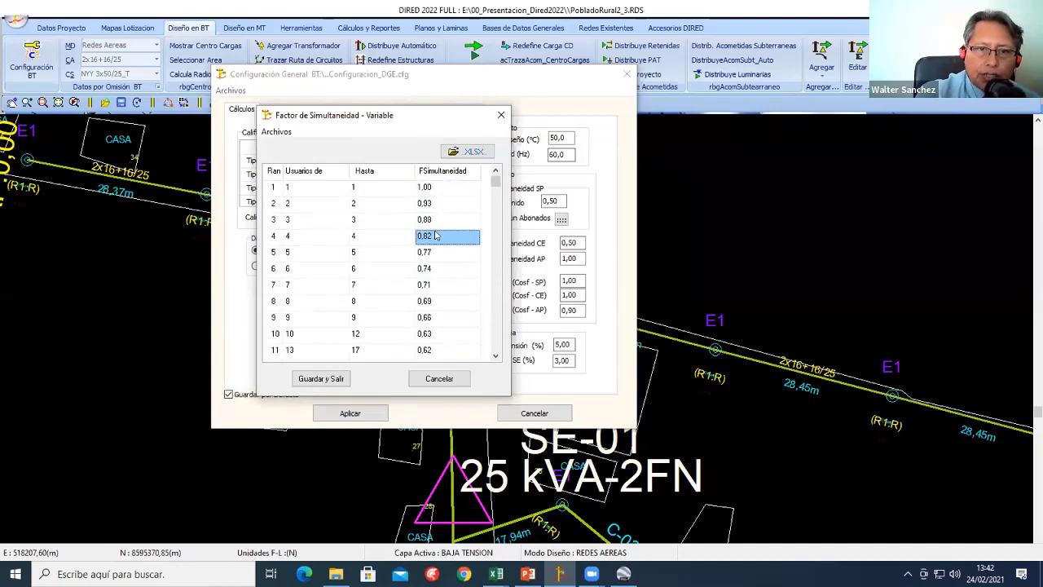
pyautogui.press('Down')
pyautogui.press('Down')
pyautogui.press('Down')
pyautogui.press('Down')
pyautogui.press('Down')
pyautogui.press('Down')
pyautogui.click(357, 203)
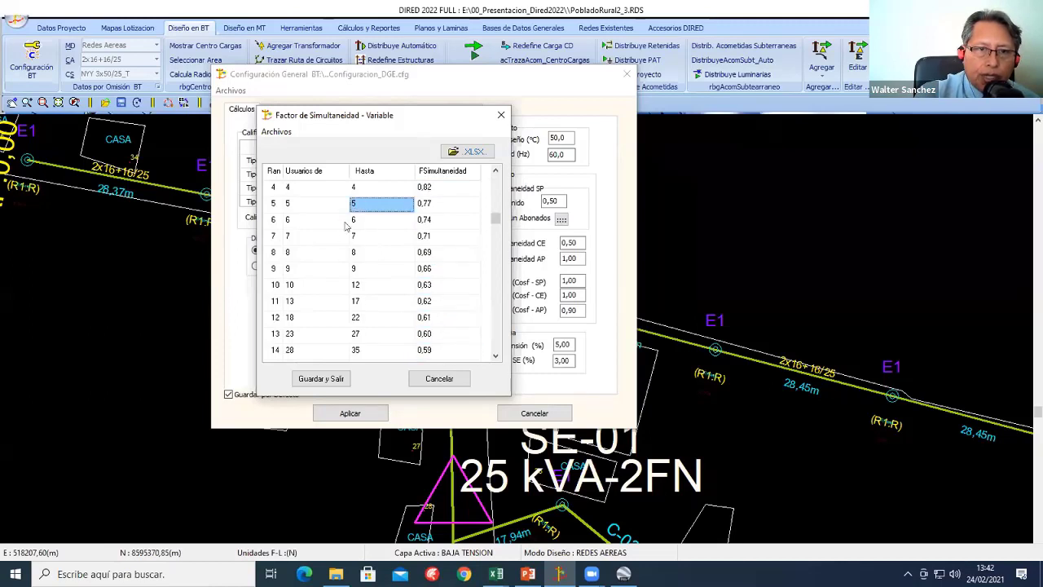
pyautogui.click(324, 217)
pyautogui.press('Down')
pyautogui.press('Down')
pyautogui.press('Down')
pyautogui.press('Down')
pyautogui.press('Down')
pyautogui.press('Down')
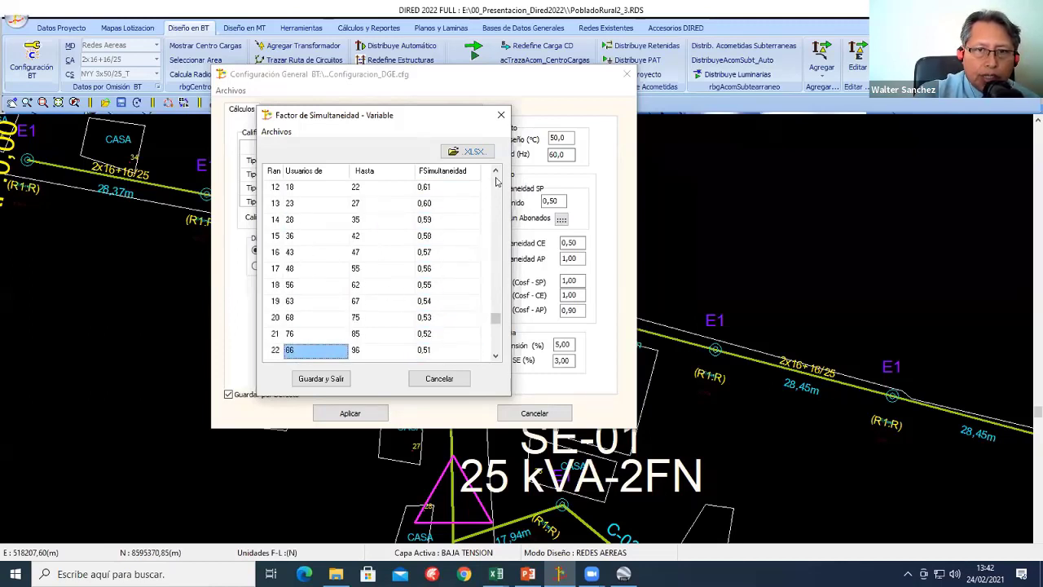
pyautogui.click(439, 382)
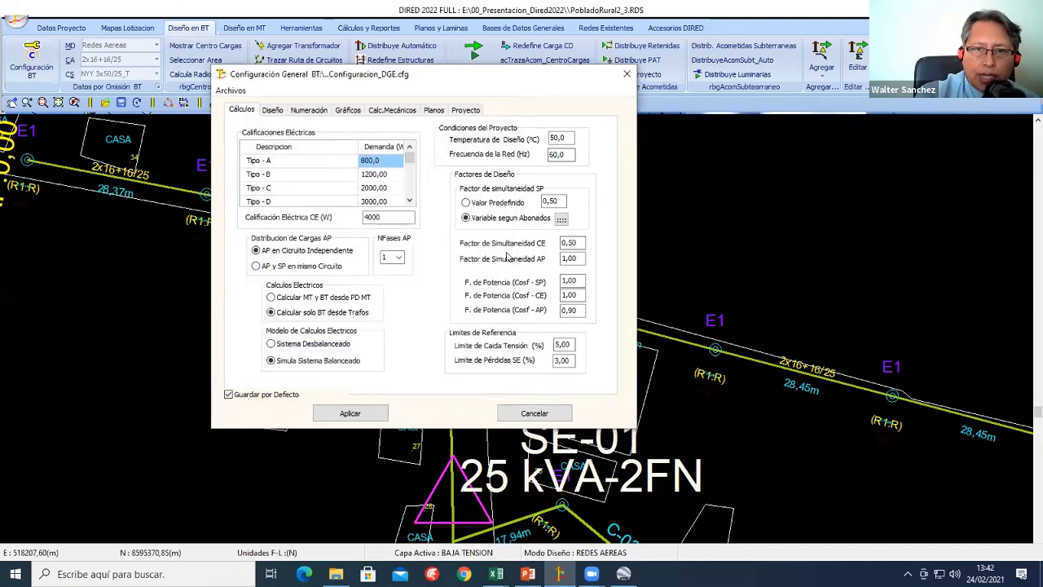
# Step: Set a fixed 0,50 simultaneity factor and apply the configuration
pyautogui.click(482, 204)
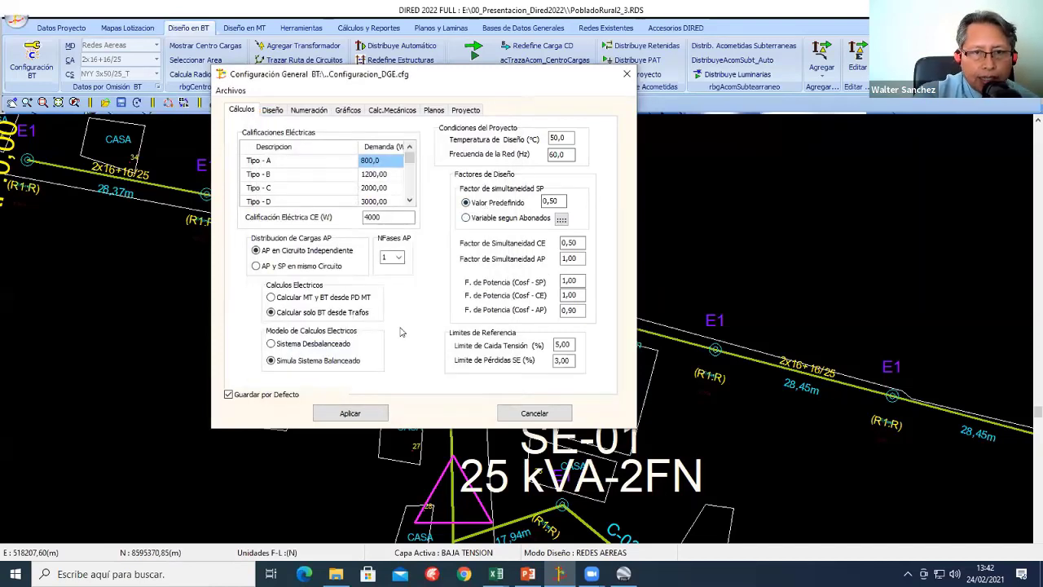
pyautogui.doubleClick(550, 201)
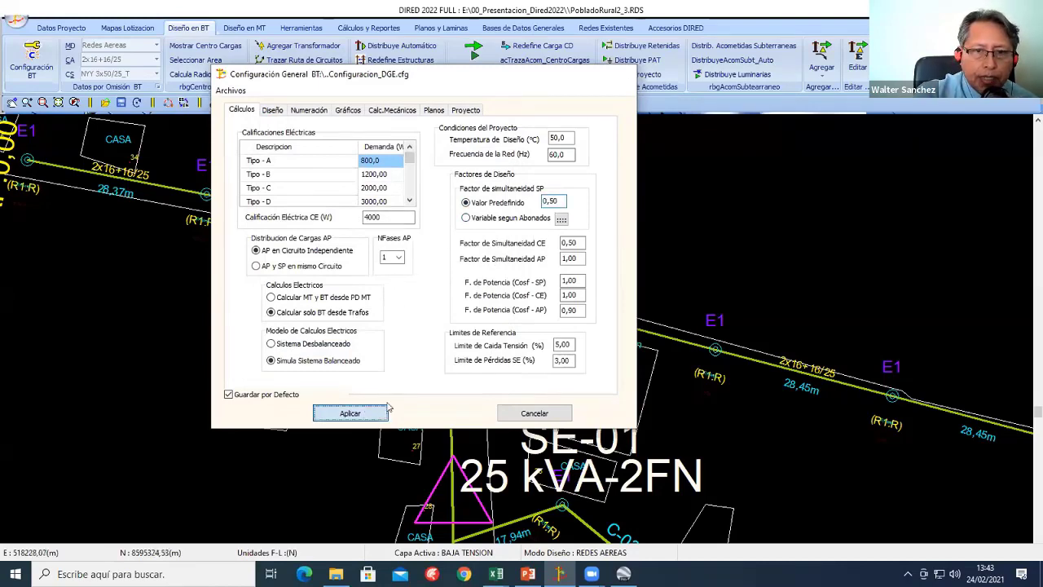
pyautogui.click(350, 413)
pyautogui.scroll(-2, 440, 280)
pyautogui.scroll(-2, 436, 285)
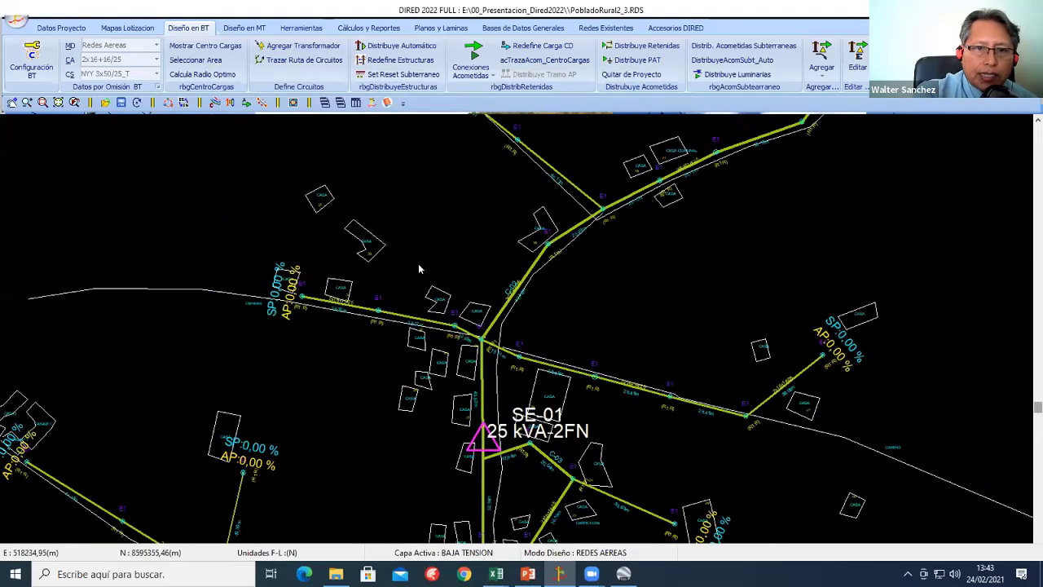
pyautogui.scroll(-1, 434, 290)
pyautogui.scroll(-1, 432, 293)
pyautogui.moveTo(432, 293); pyautogui.dragTo(421, 258, button='middle')
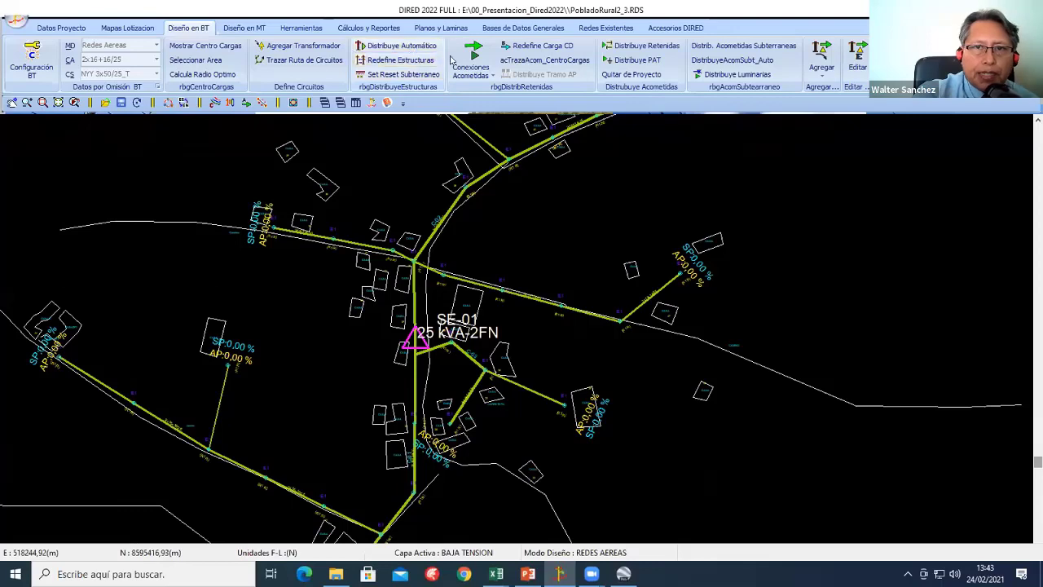
pyautogui.click(484, 59)
pyautogui.click(507, 88)
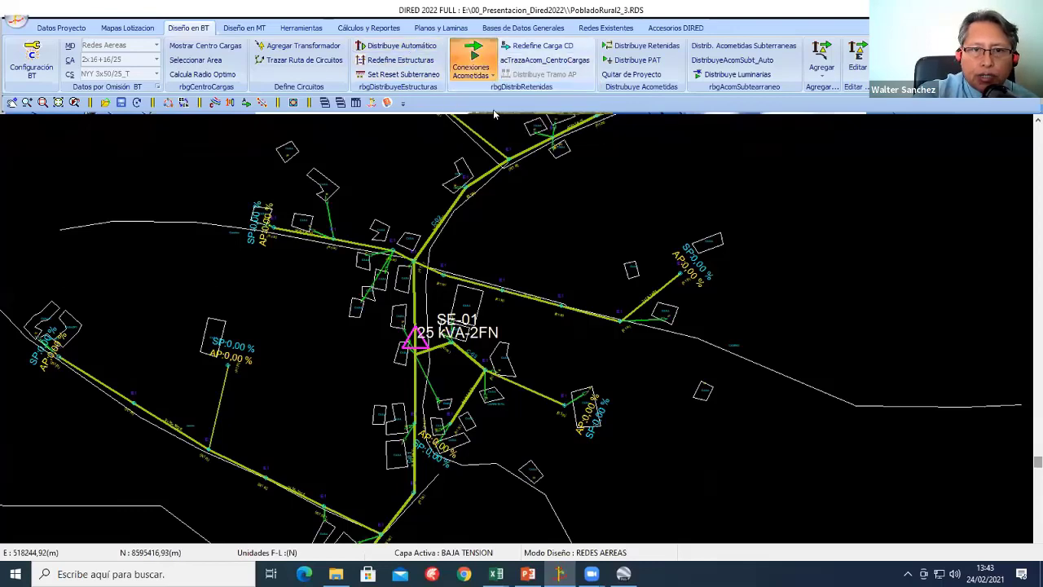
pyautogui.scroll(1, 366, 354)
pyautogui.scroll(2, 556, 199)
pyautogui.scroll(2, 385, 289)
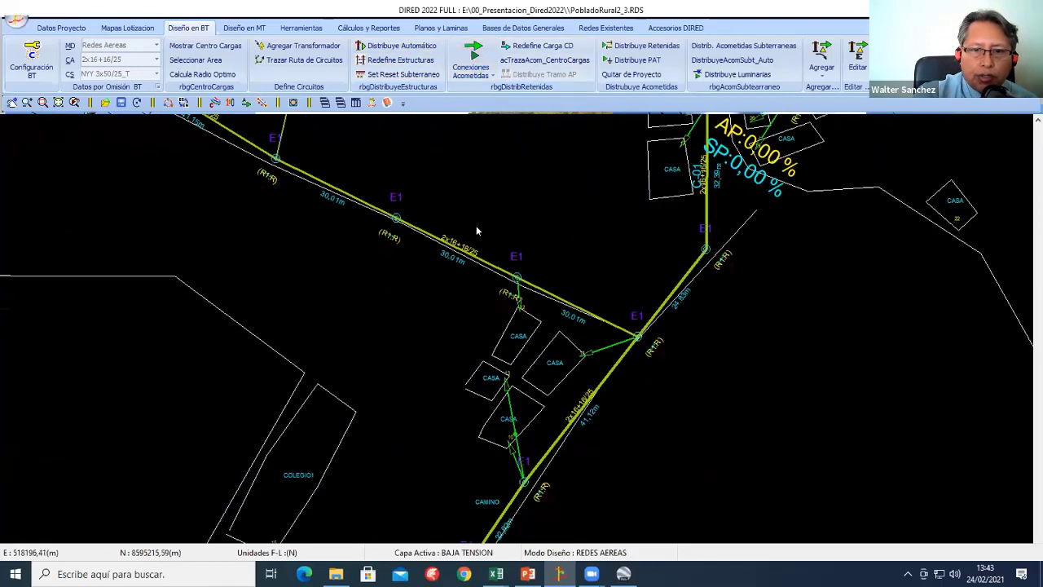
pyautogui.scroll(1, 385, 289)
pyautogui.moveTo(248, 385); pyautogui.dragTo(482, 334, button='middle')
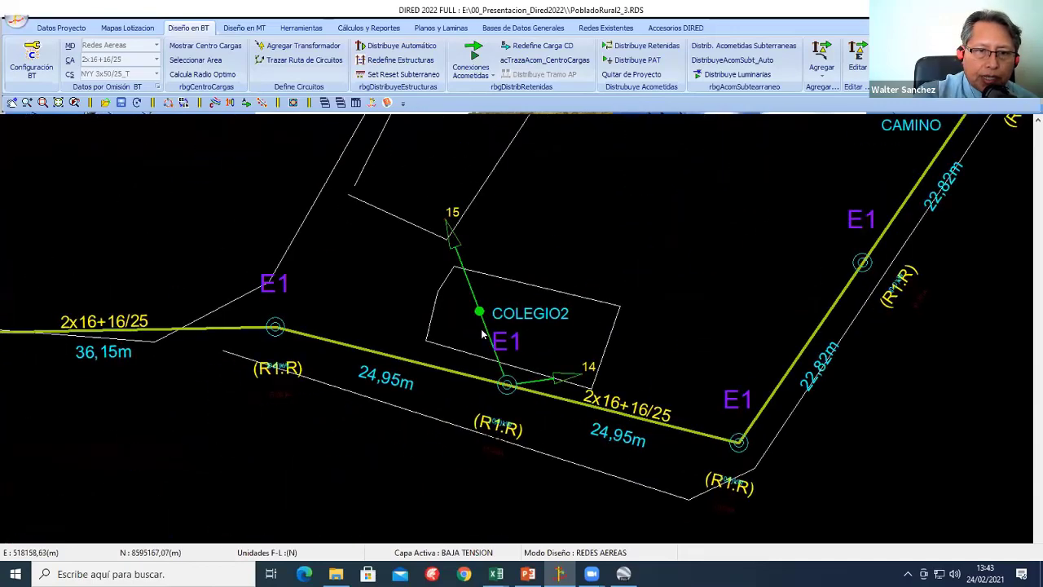
pyautogui.moveTo(452, 238); pyautogui.dragTo(278, 349, button='middle')
pyautogui.moveTo(816, 180)
pyautogui.mouseDown(button='middle')
pyautogui.moveTo(461, 276)
pyautogui.moveTo(314, 511)
pyautogui.mouseUp(button='middle')
pyautogui.moveTo(397, 352); pyautogui.dragTo(365, 388, button='middle')
pyautogui.moveTo(492, 250); pyautogui.dragTo(413, 353, button='middle')
pyautogui.scroll(1, 414, 352)
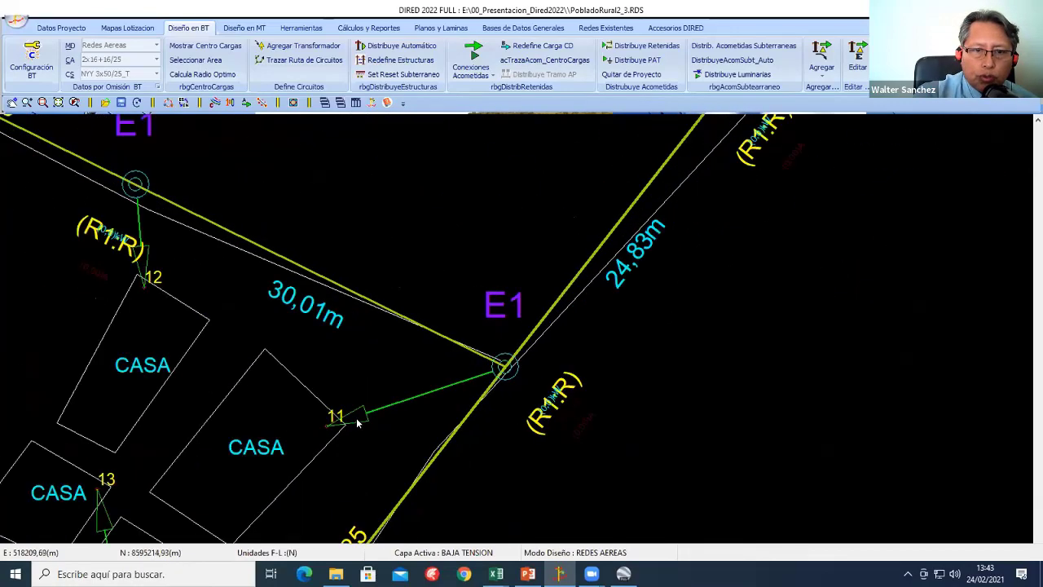
pyautogui.scroll(2, 473, 358)
pyautogui.scroll(1, 497, 375)
pyautogui.scroll(2, 489, 362)
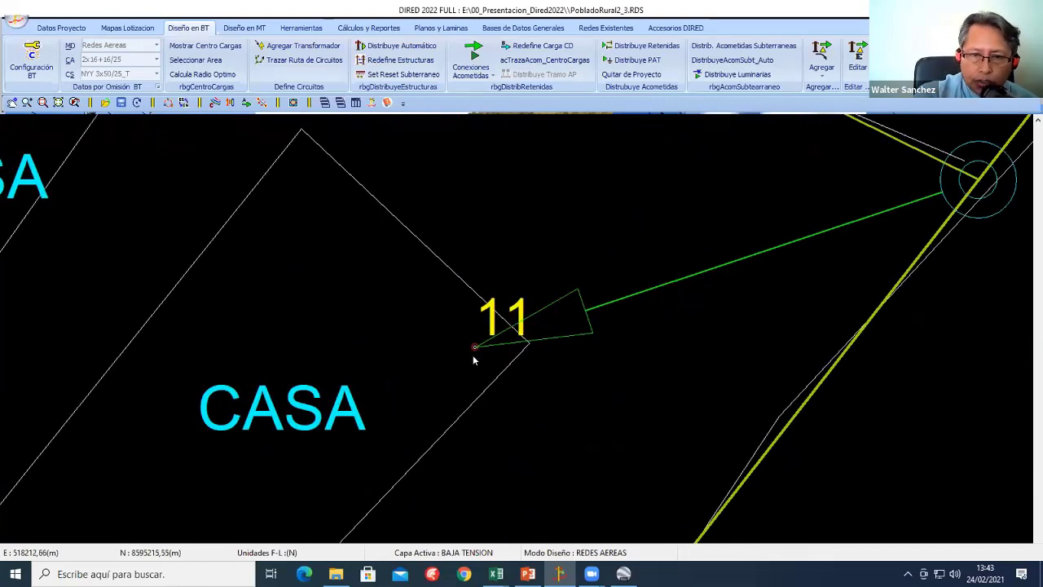
pyautogui.scroll(-1, 369, 292)
pyautogui.moveTo(379, 320); pyautogui.dragTo(502, 451, button='middle')
pyautogui.moveTo(287, 266); pyautogui.dragTo(379, 383, button='middle')
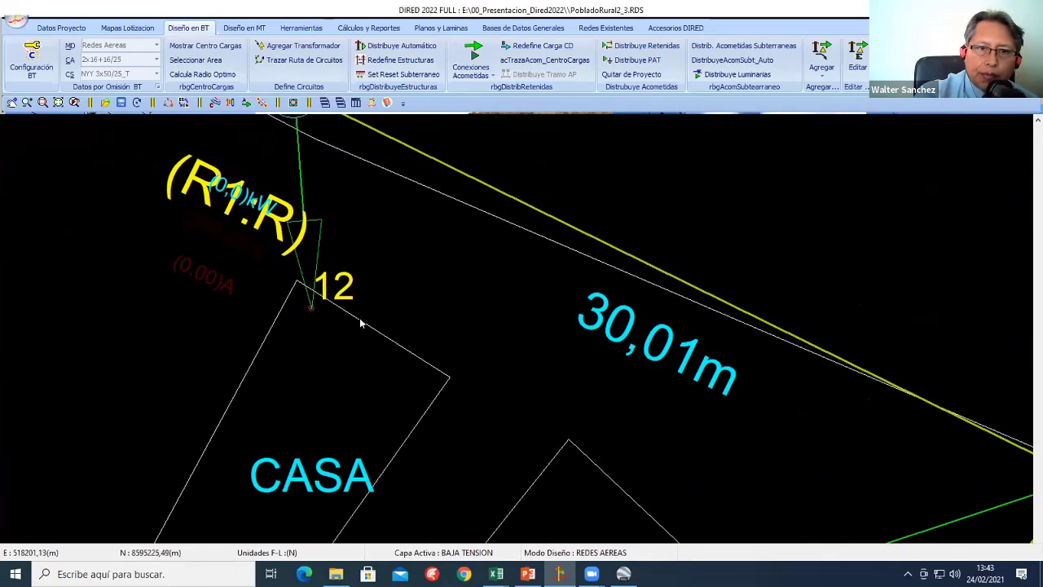
pyautogui.scroll(-2, 441, 332)
pyautogui.moveTo(561, 428); pyautogui.dragTo(427, 342, button='middle')
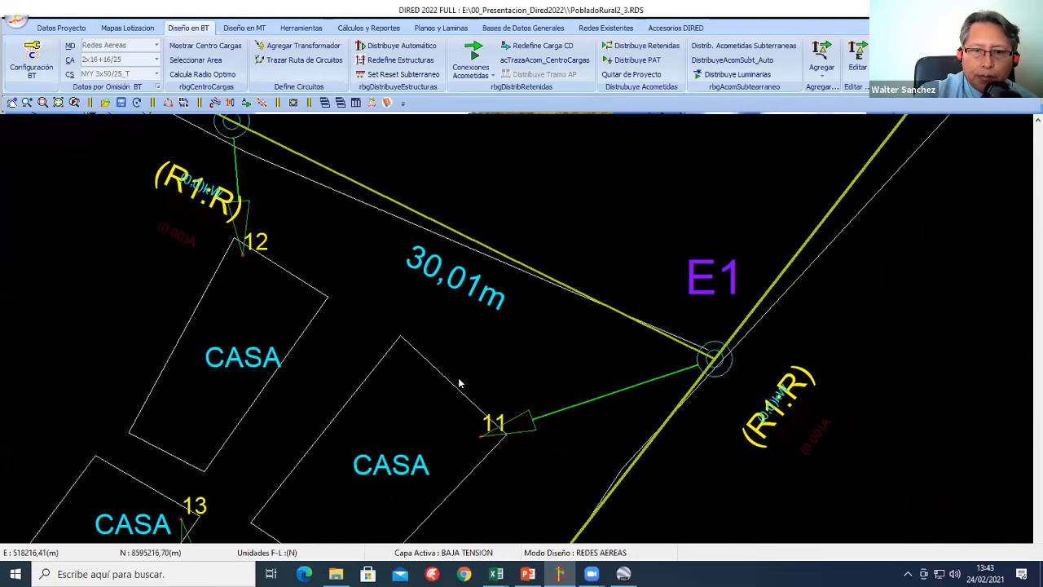
pyautogui.moveTo(568, 448); pyautogui.dragTo(423, 392, button='middle')
pyautogui.scroll(-2, 419, 375)
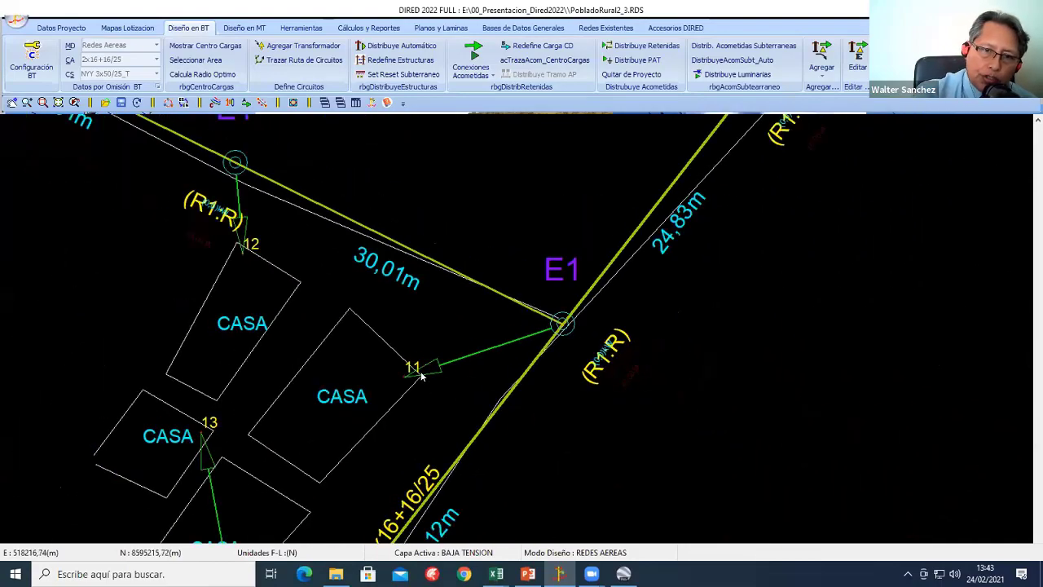
pyautogui.scroll(-1, 464, 310)
pyautogui.scroll(1, 512, 241)
pyautogui.scroll(-2, 513, 241)
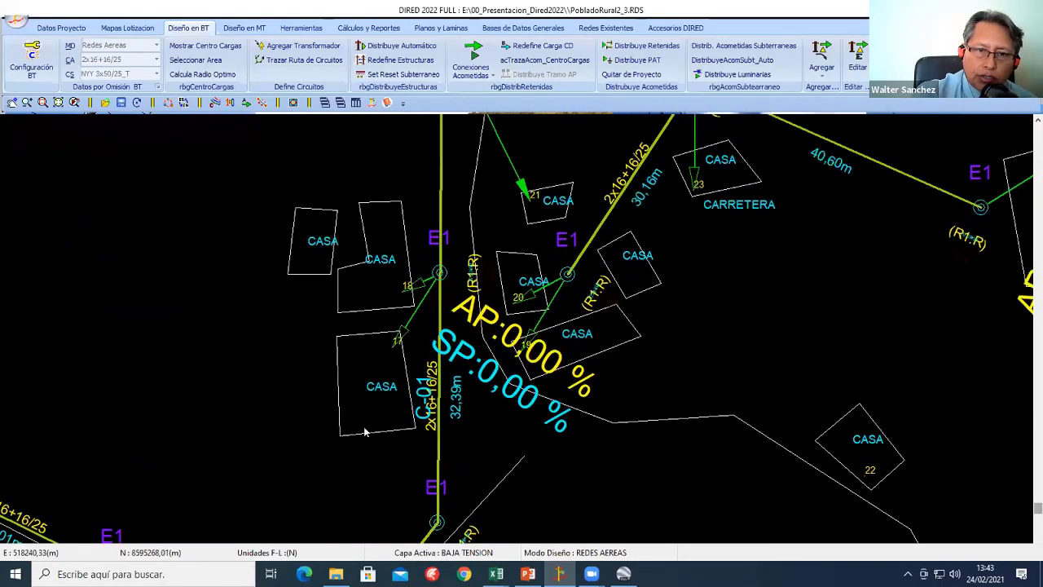
pyautogui.moveTo(481, 163)
pyautogui.mouseDown(button='middle')
pyautogui.moveTo(455, 344)
pyautogui.moveTo(522, 293)
pyautogui.mouseUp(button='middle')
pyautogui.scroll(2, 455, 344)
pyautogui.scroll(2, 514, 383)
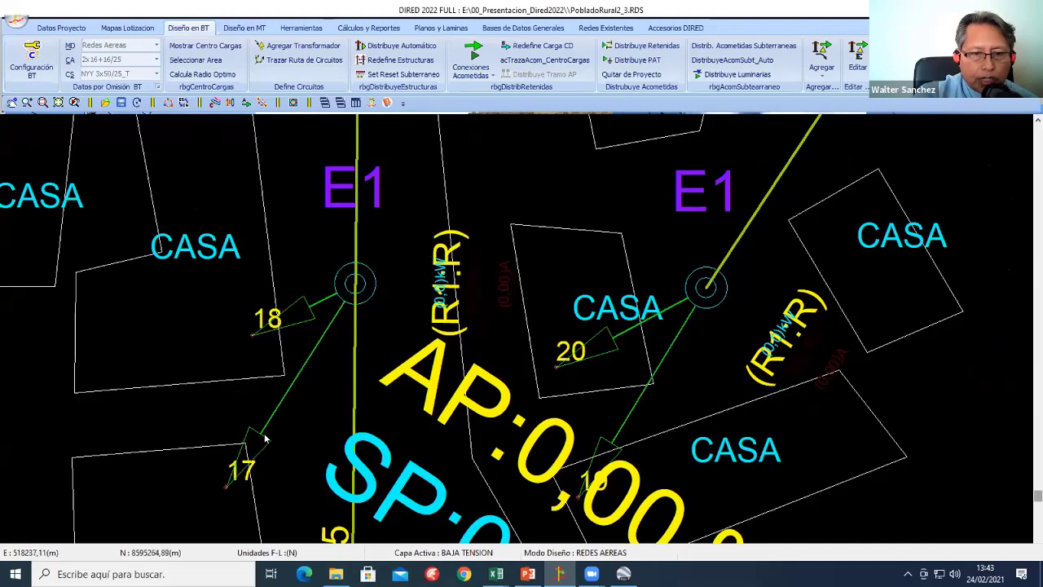
pyautogui.scroll(-2, 299, 401)
pyautogui.scroll(-1, 494, 352)
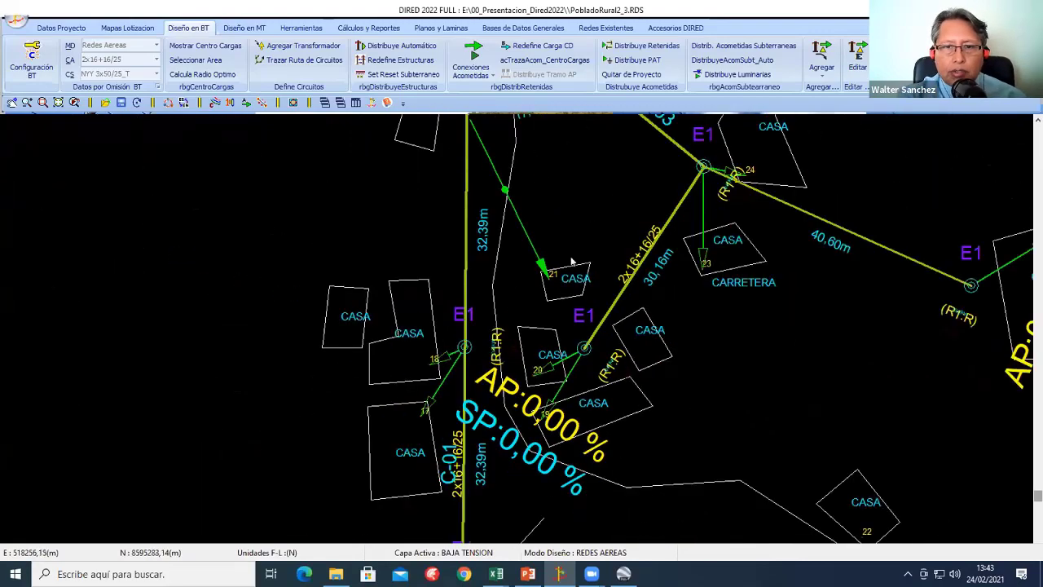
pyautogui.moveTo(494, 391); pyautogui.dragTo(505, 265, button='middle')
pyautogui.scroll(-2, 493, 352)
pyautogui.moveTo(513, 417); pyautogui.dragTo(555, 266, button='middle')
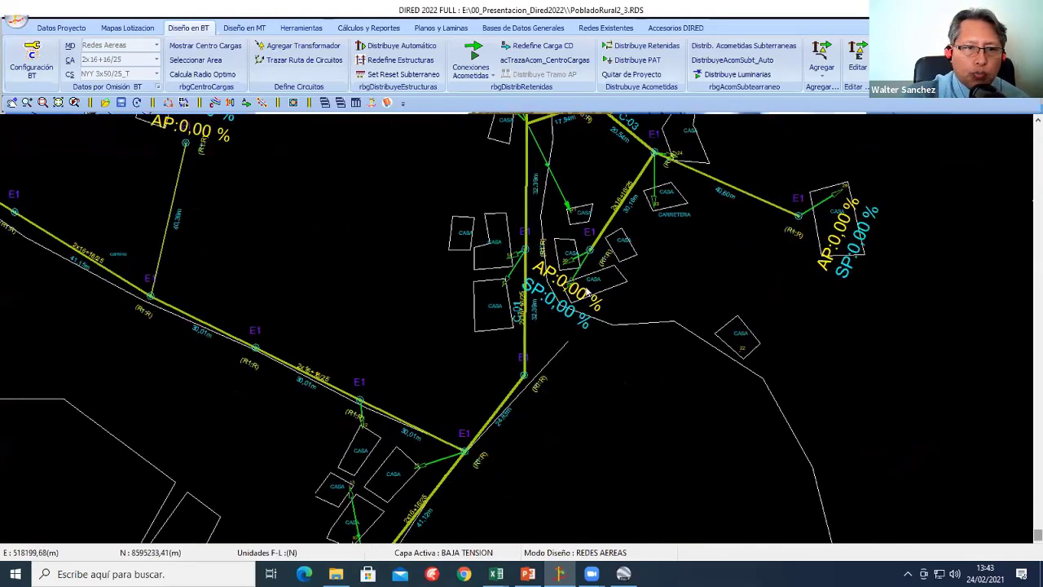
pyautogui.scroll(2, 555, 267)
pyautogui.scroll(1, 396, 323)
pyautogui.scroll(1, 352, 353)
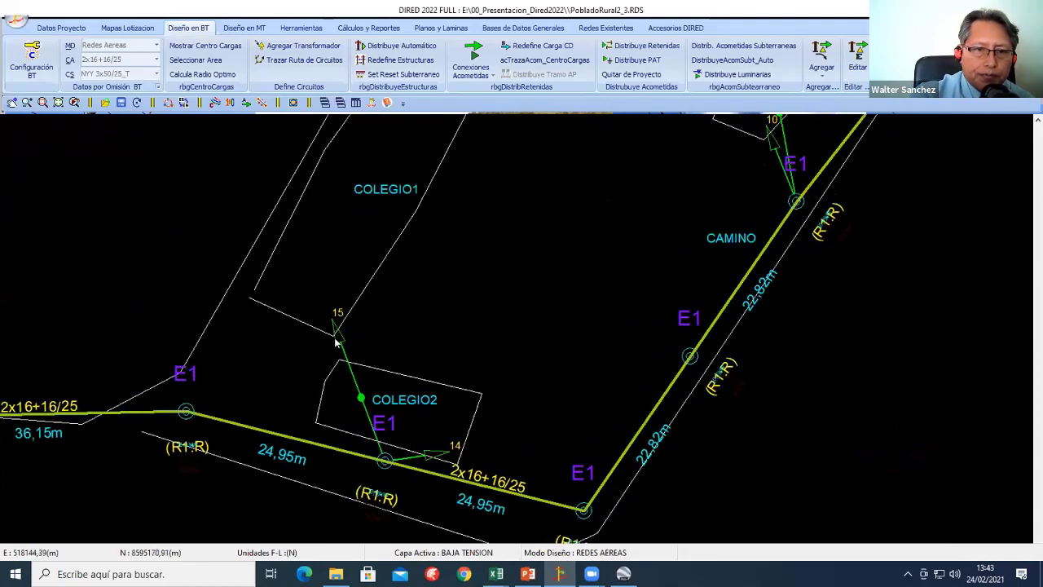
# Step: Make service 15 a special load named ESCUELA with 4,00 kW maximum demand
pyautogui.doubleClick(336, 344)
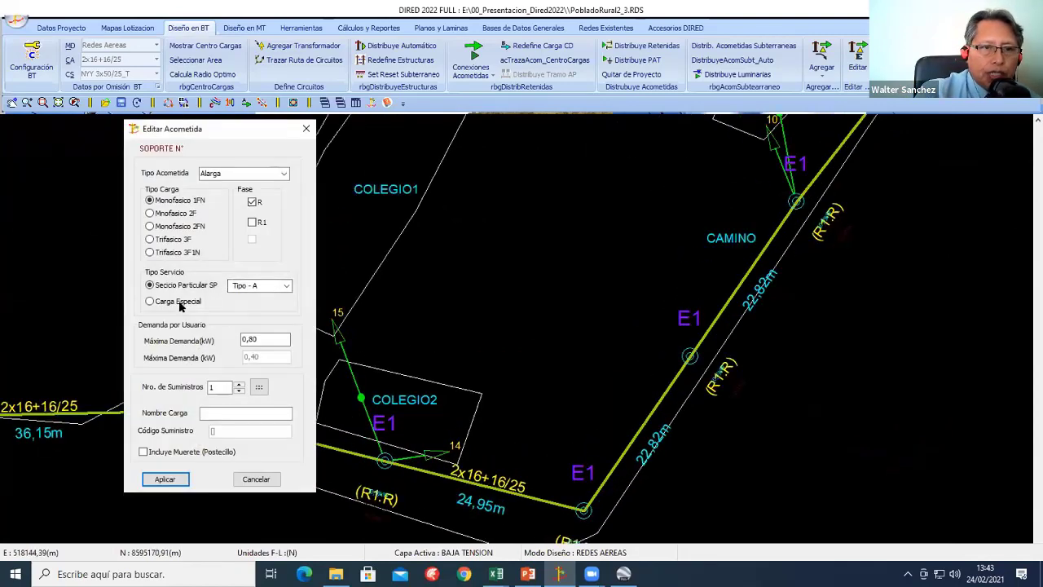
pyautogui.moveTo(238, 124); pyautogui.dragTo(320, 55)
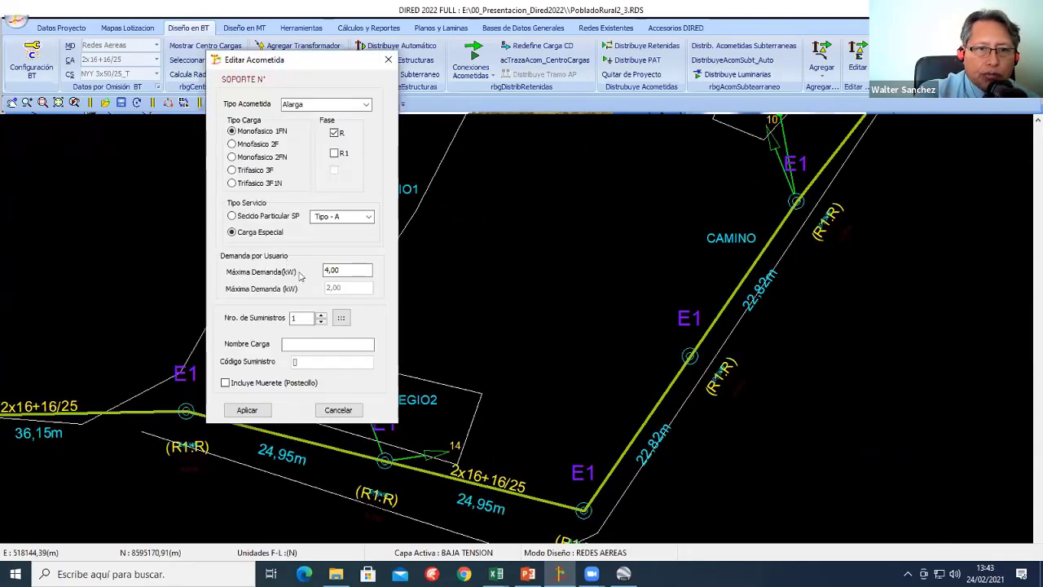
pyautogui.click(314, 344)
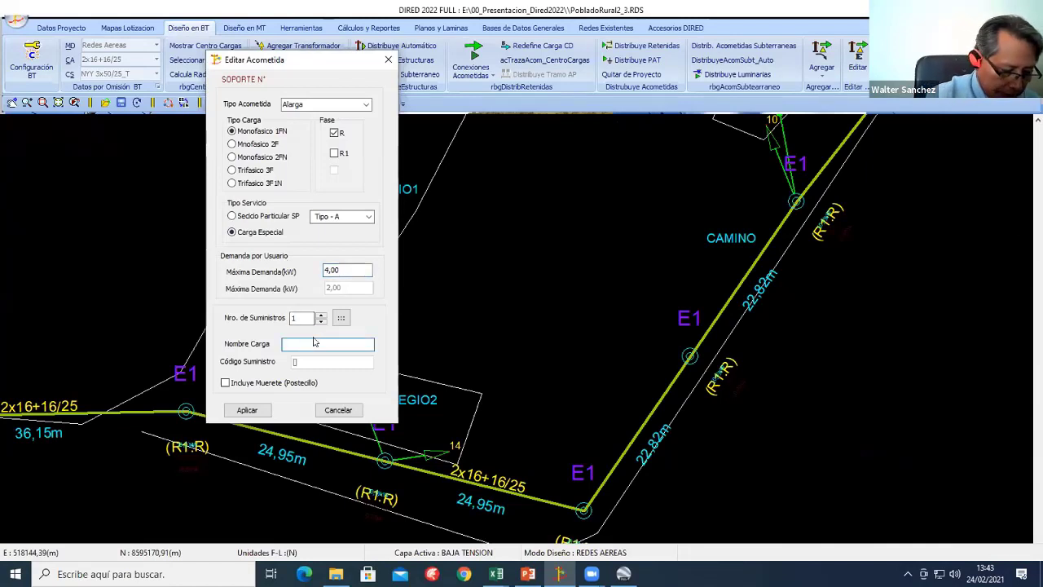
pyautogui.write('ESCUE')
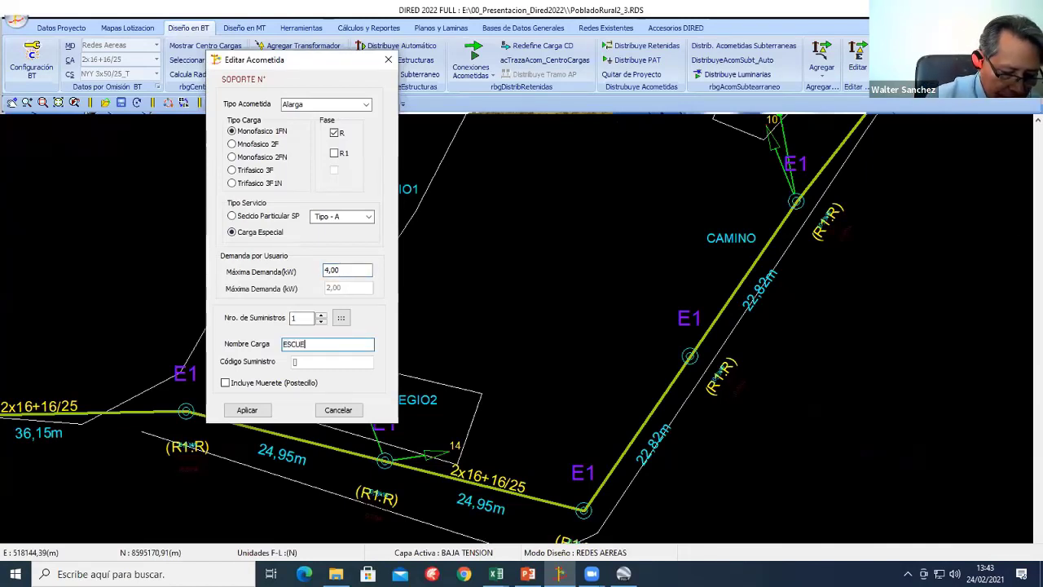
pyautogui.write('KLA')
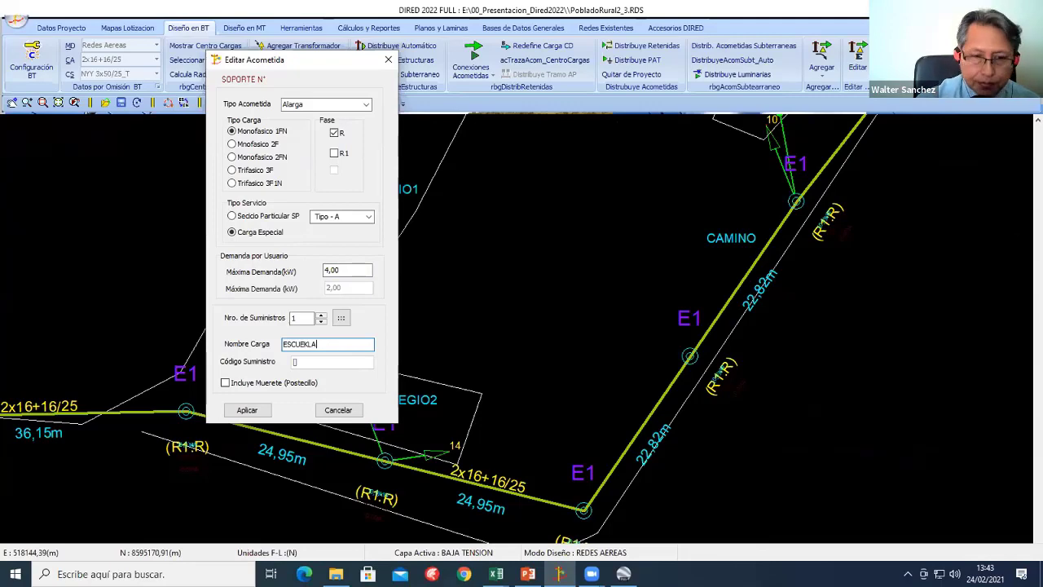
pyautogui.click(304, 344)
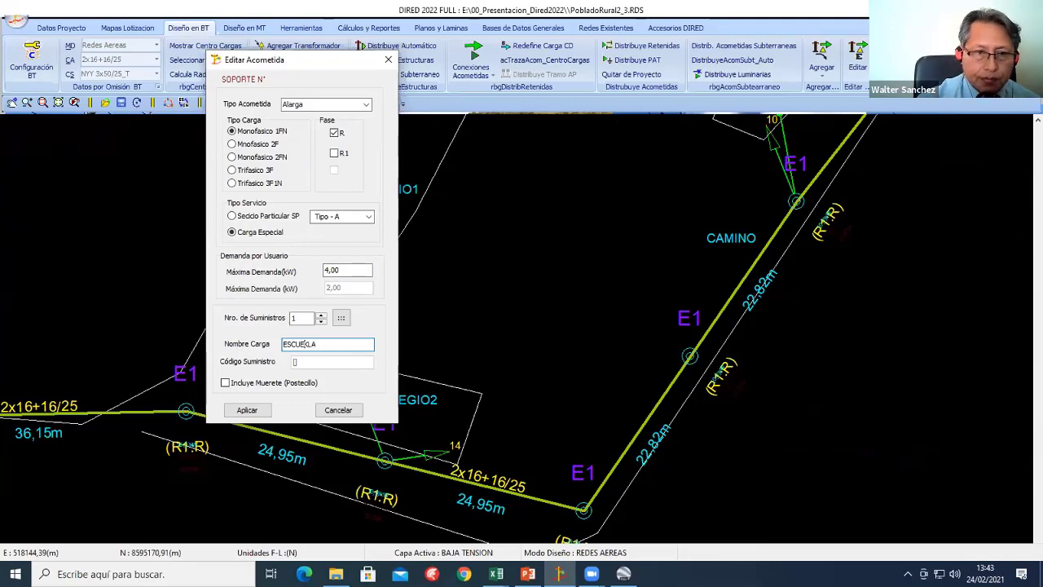
pyautogui.click(247, 410)
pyautogui.scroll(1, 376, 363)
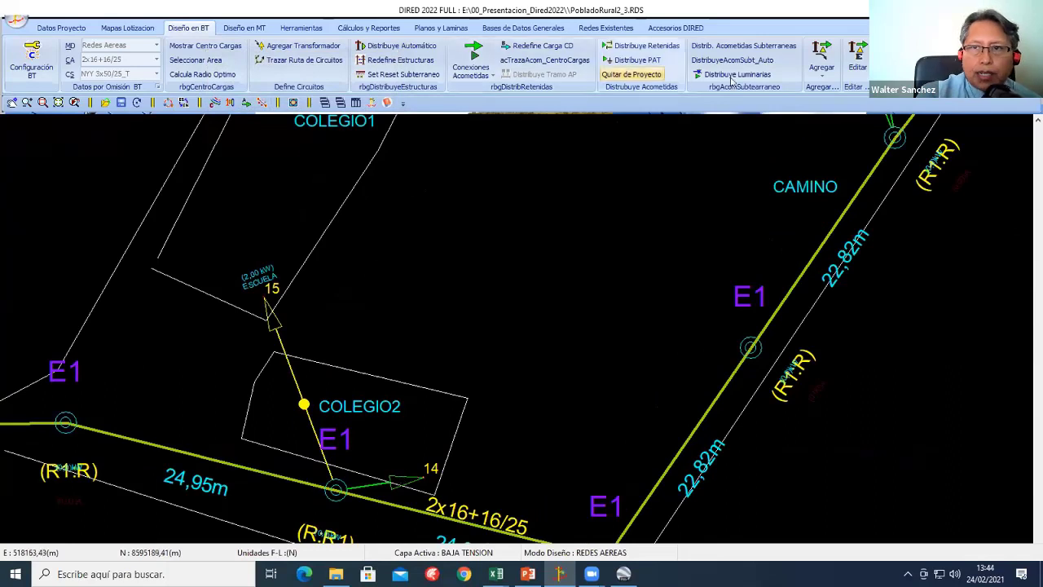
# Step: Add a new service drop from the left E1 pole to load 15
pyautogui.click(819, 55)
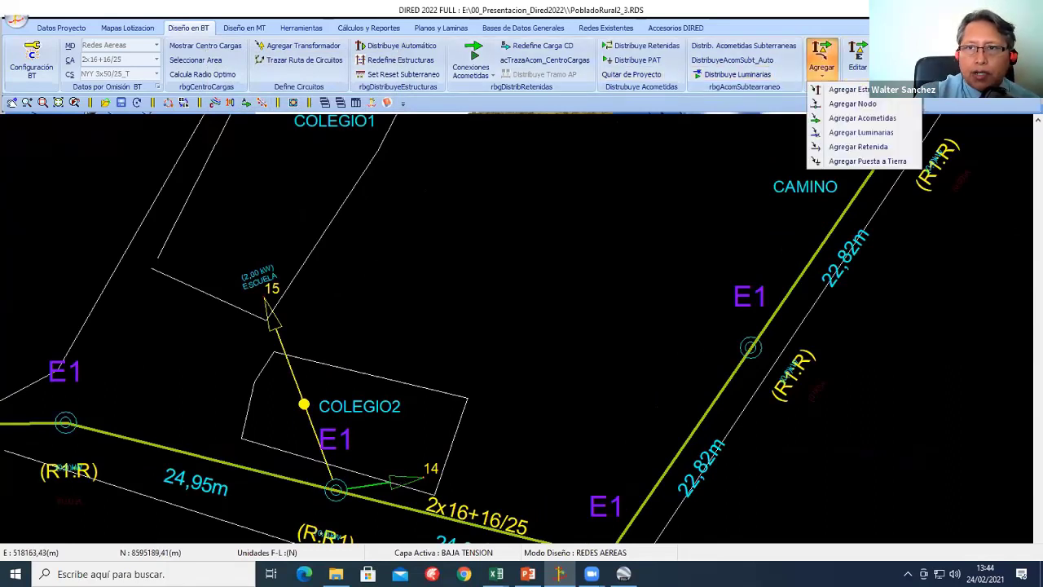
pyautogui.click(840, 88)
pyautogui.rightClick(425, 235)
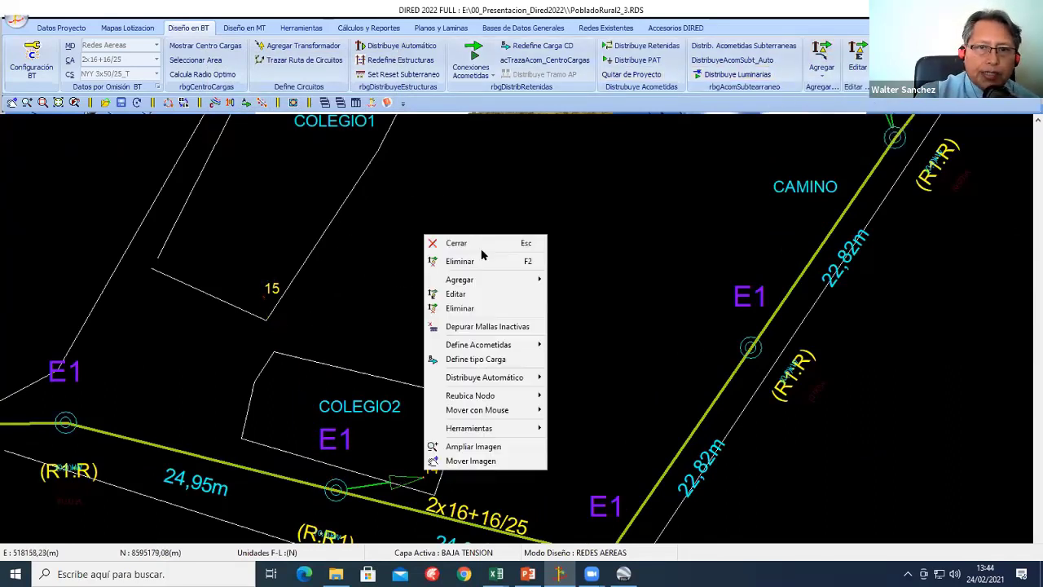
pyautogui.click(447, 243)
pyautogui.click(822, 57)
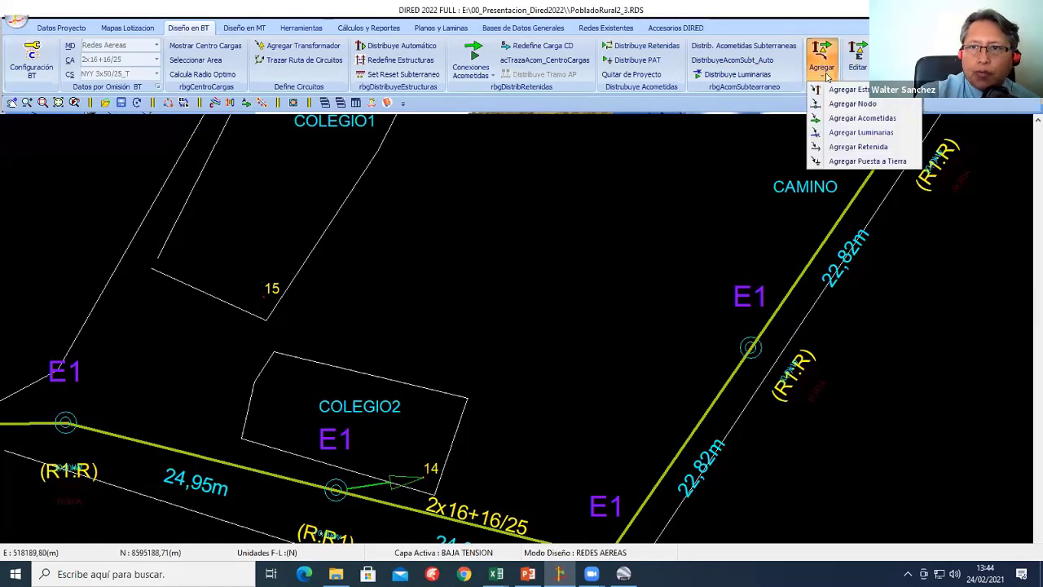
pyautogui.click(835, 119)
pyautogui.click(94, 420)
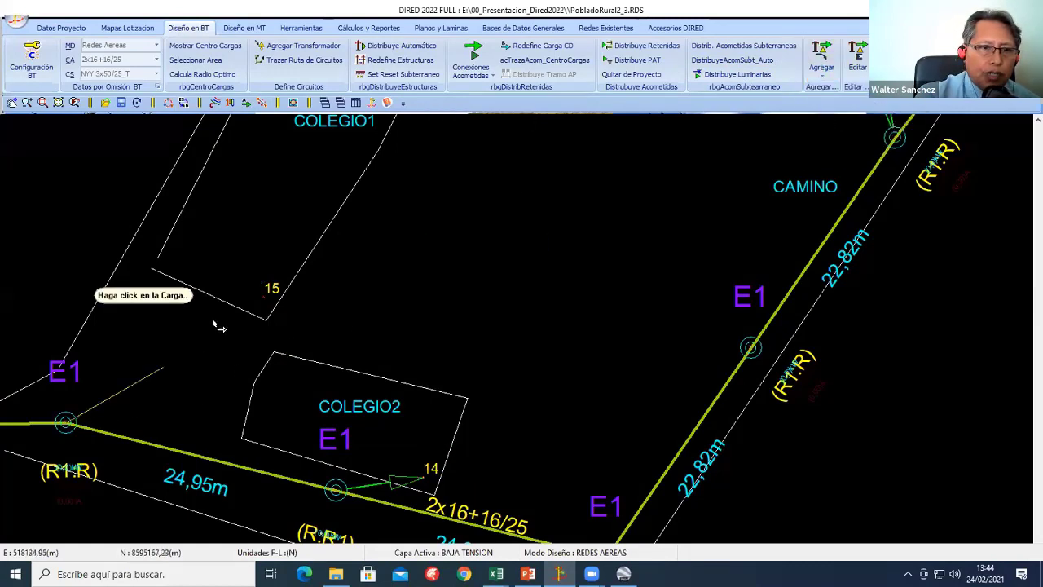
pyautogui.click(262, 300)
# Step: Enter supply code COLEGIO in the new drop's supplies list
pyautogui.rightClick(368, 258)
pyautogui.click(399, 264)
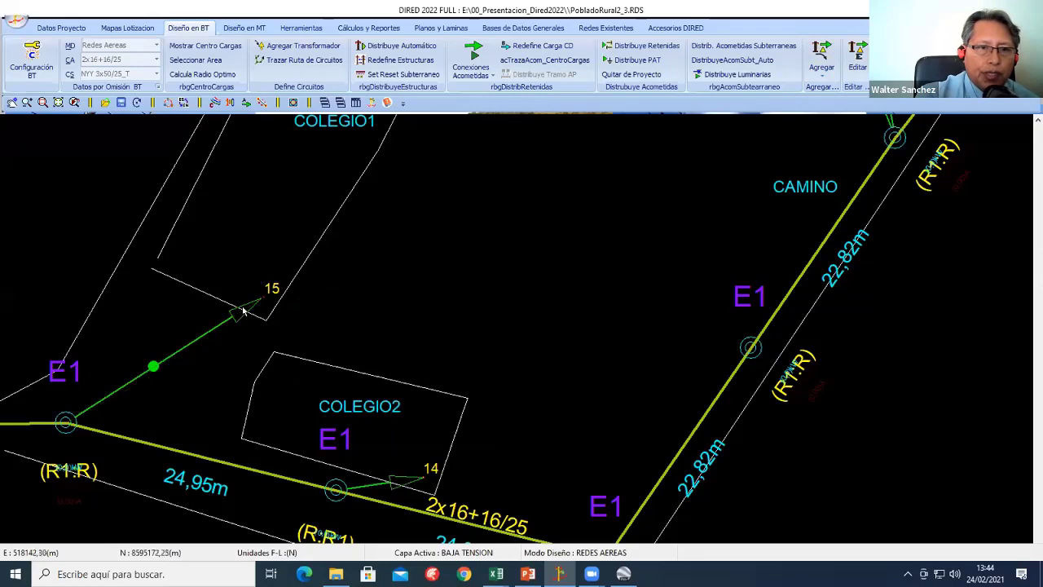
pyautogui.click(244, 313)
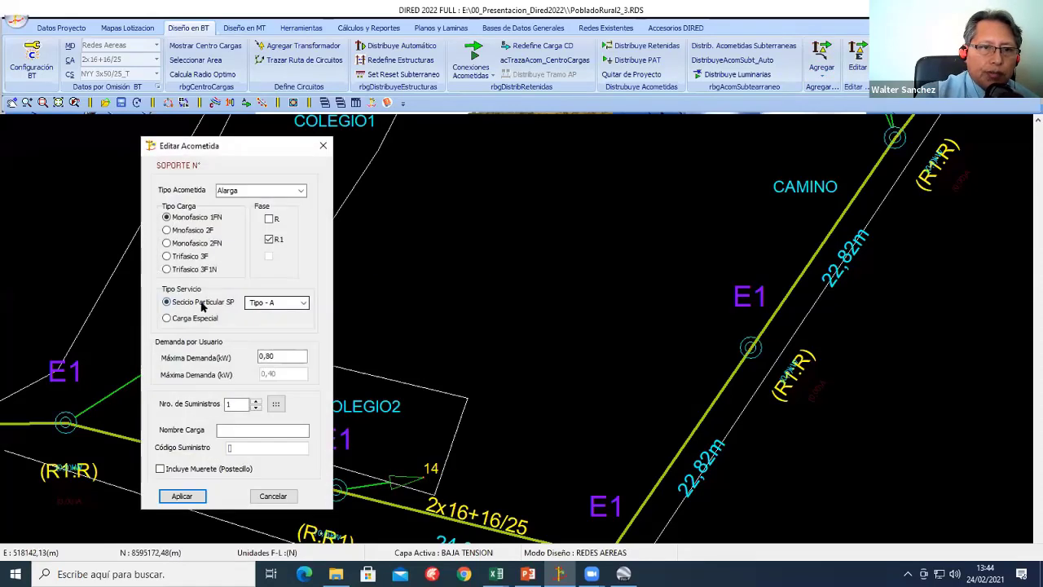
pyautogui.doubleClick(267, 356)
pyautogui.click(275, 404)
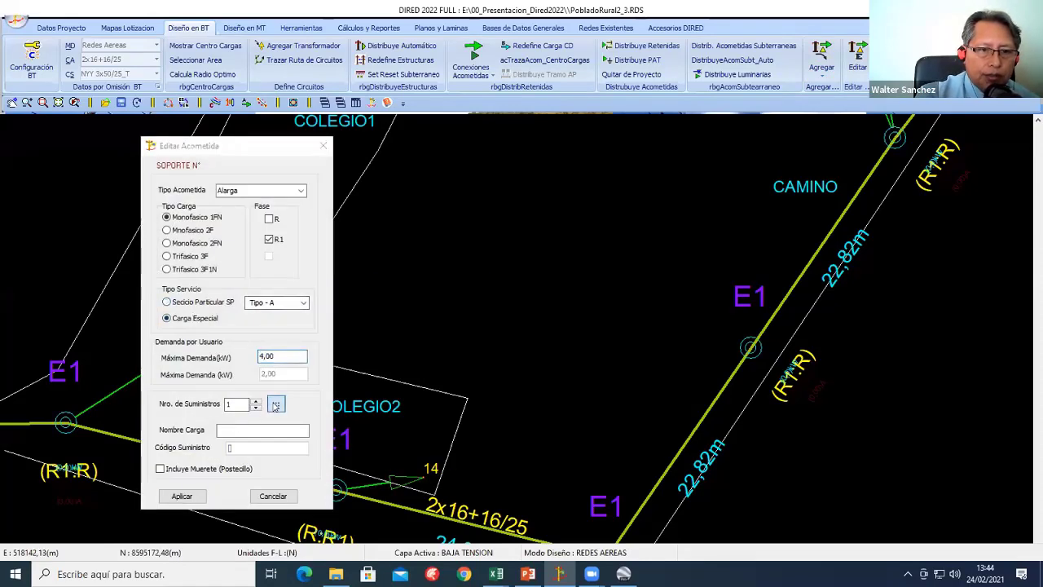
pyautogui.click(66, 77)
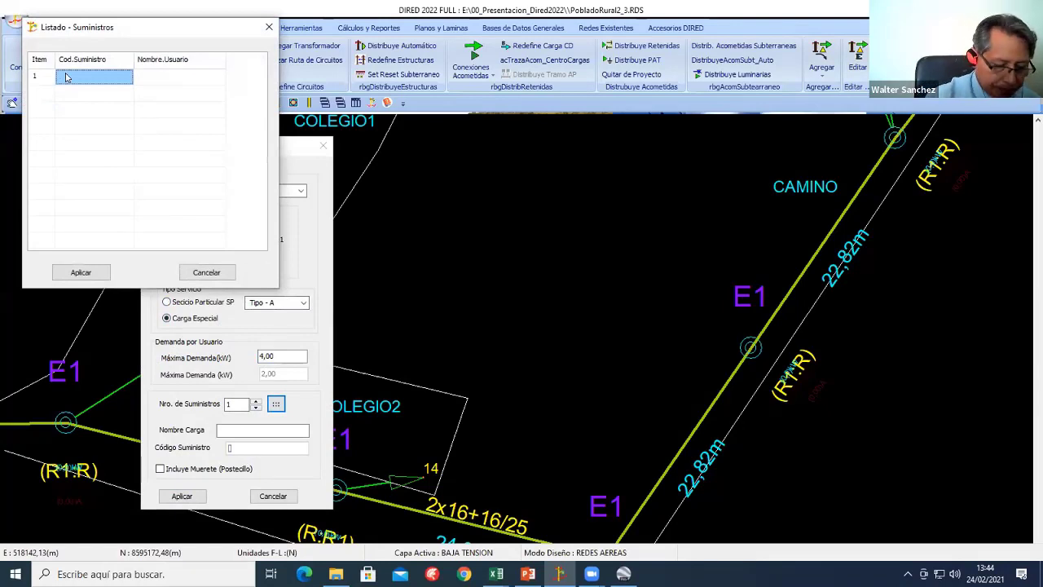
pyautogui.write('COL')
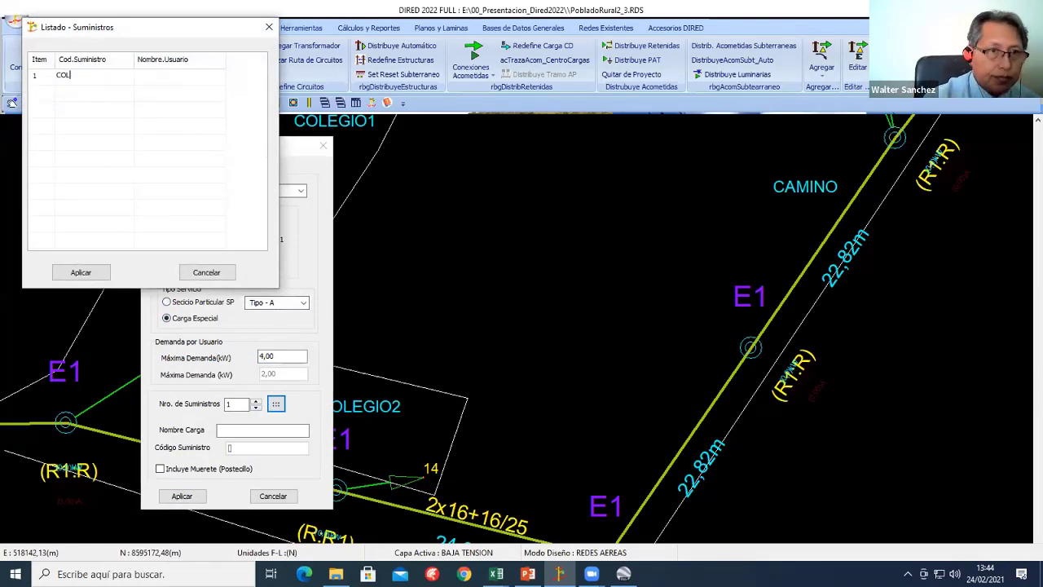
pyautogui.write('EGIO')
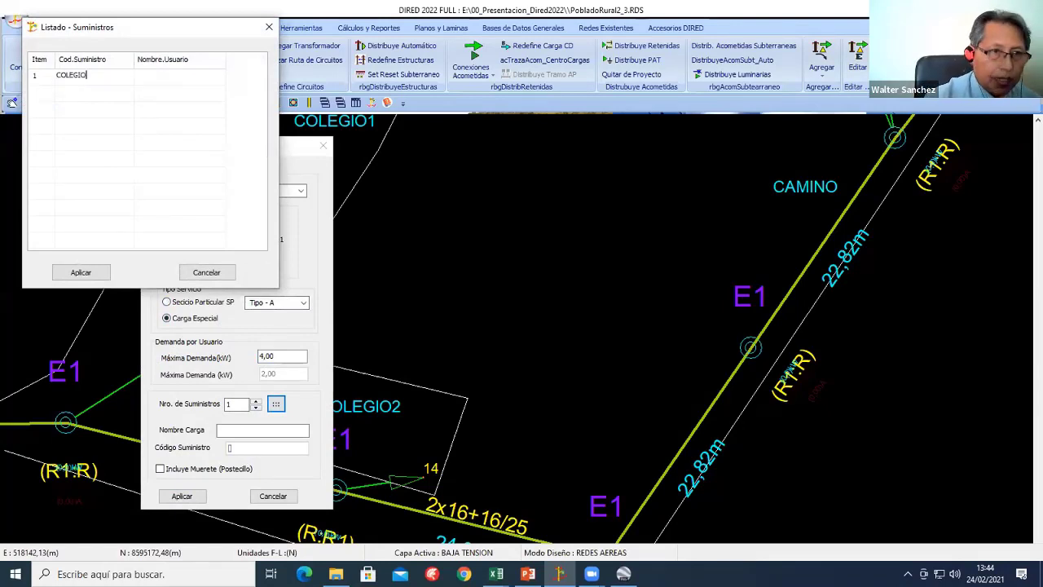
pyautogui.click(167, 77)
pyautogui.click(198, 74)
pyautogui.write('4589')
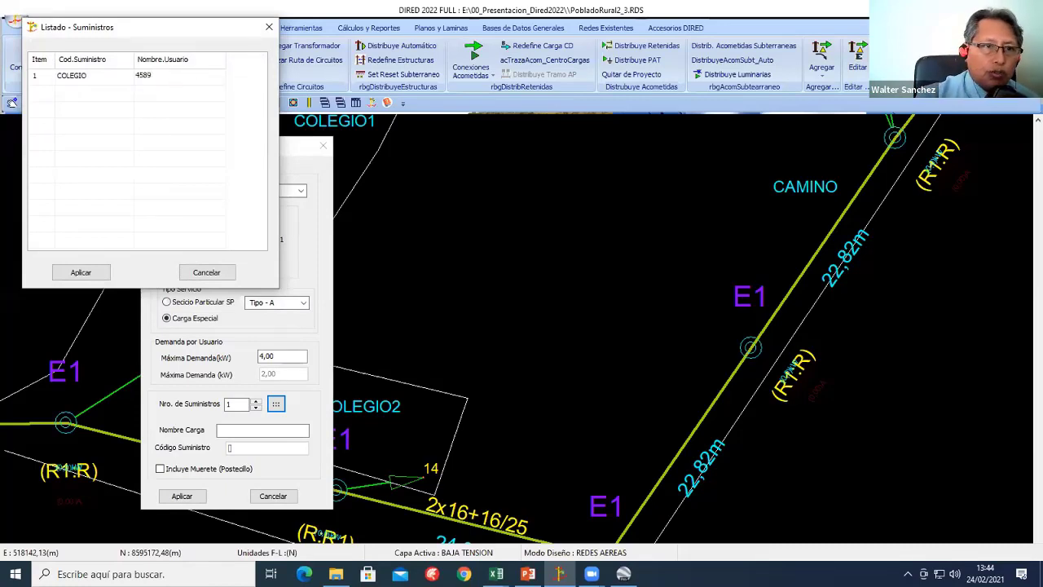
pyautogui.click(81, 272)
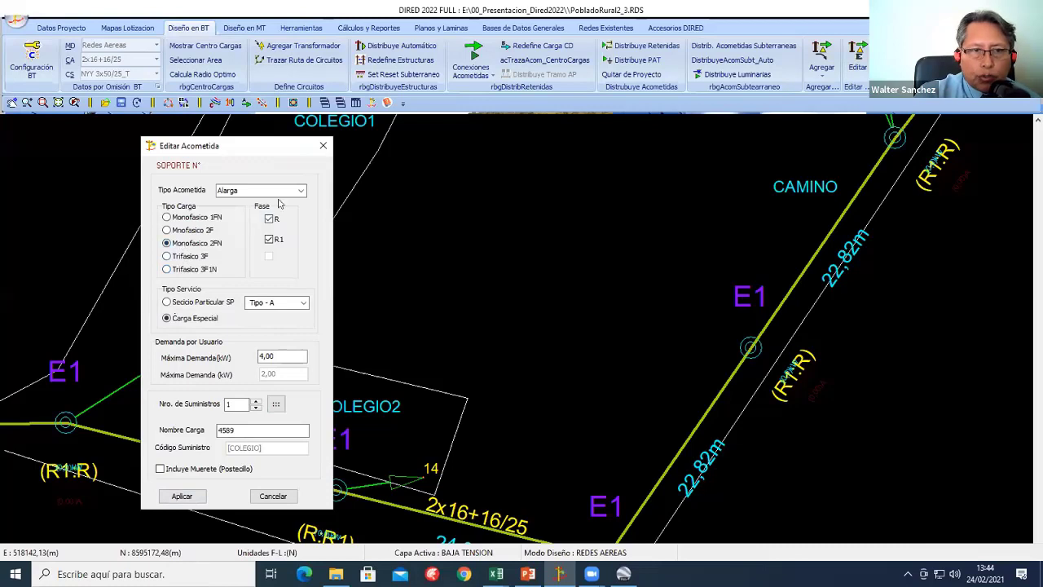
pyautogui.moveTo(260, 147); pyautogui.dragTo(548, 71)
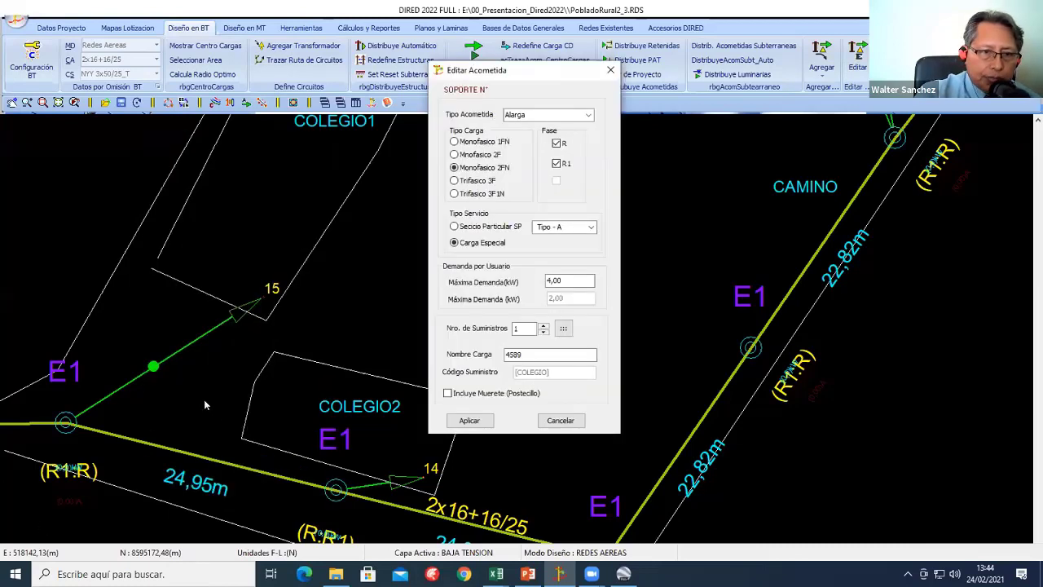
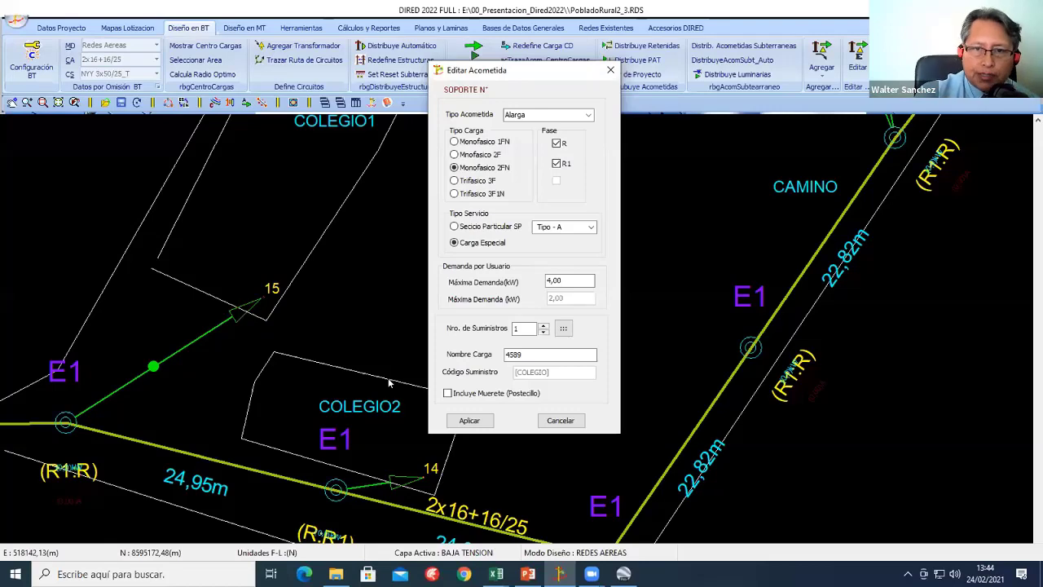
# Step: Apply the first school connection, then make the next one a special load with 2 kW demand
pyautogui.click(450, 421)
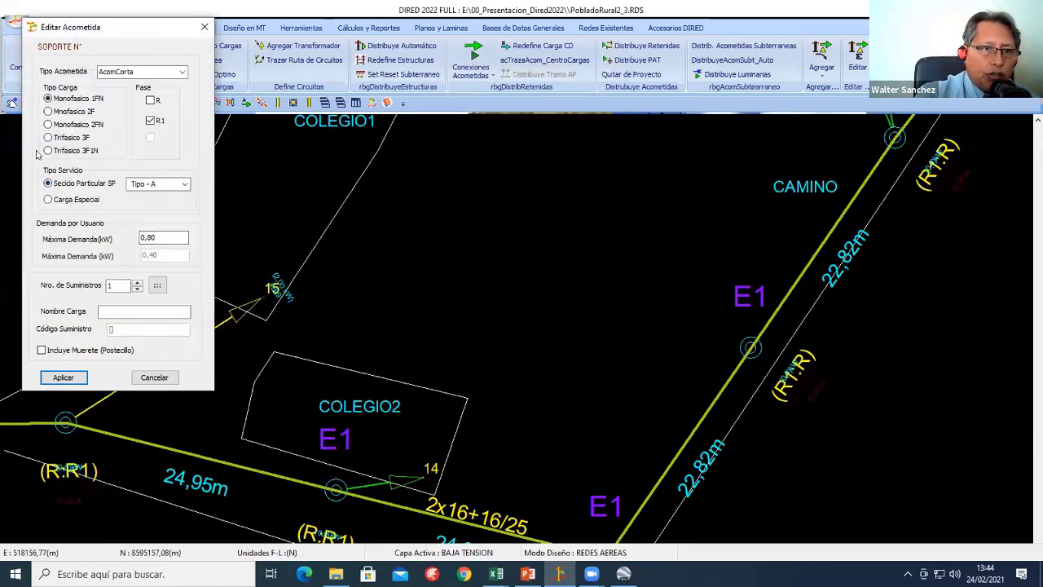
pyautogui.click(49, 200)
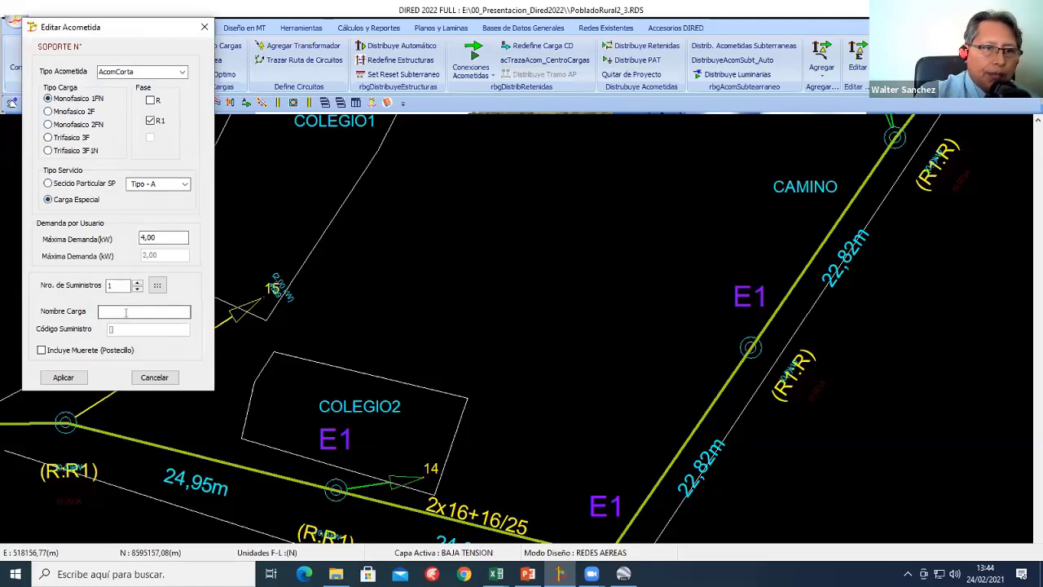
pyautogui.doubleClick(163, 237)
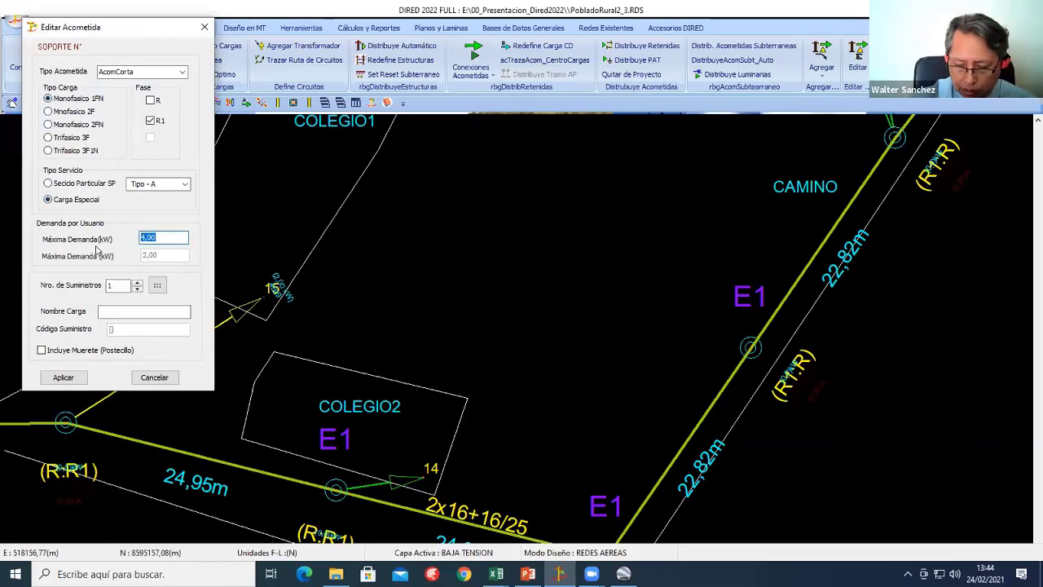
pyautogui.write('2')
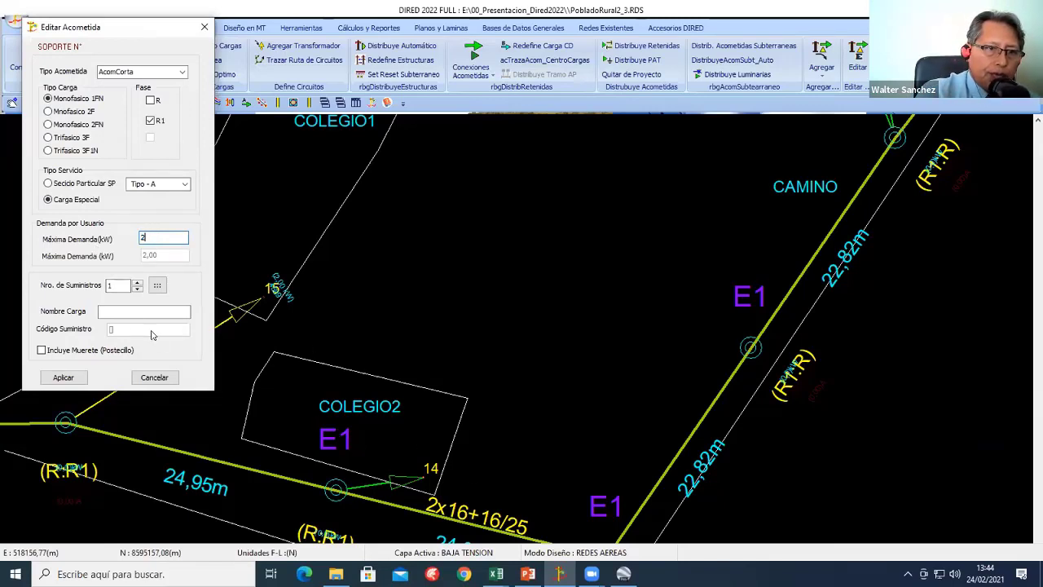
pyautogui.click(64, 377)
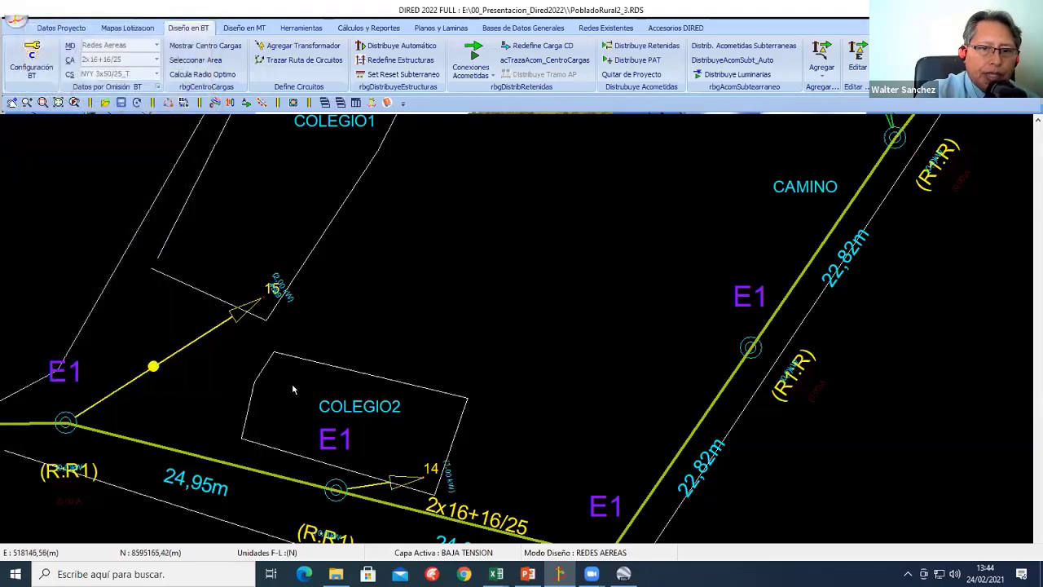
pyautogui.scroll(-5, 487, 313)
# Step: In Redefine Estructuras, enable automatic end-of-line, X-branch and slack-span (under 20,00) structures
pyautogui.moveTo(487, 314); pyautogui.dragTo(452, 287, button='middle')
pyautogui.scroll(2, 453, 287)
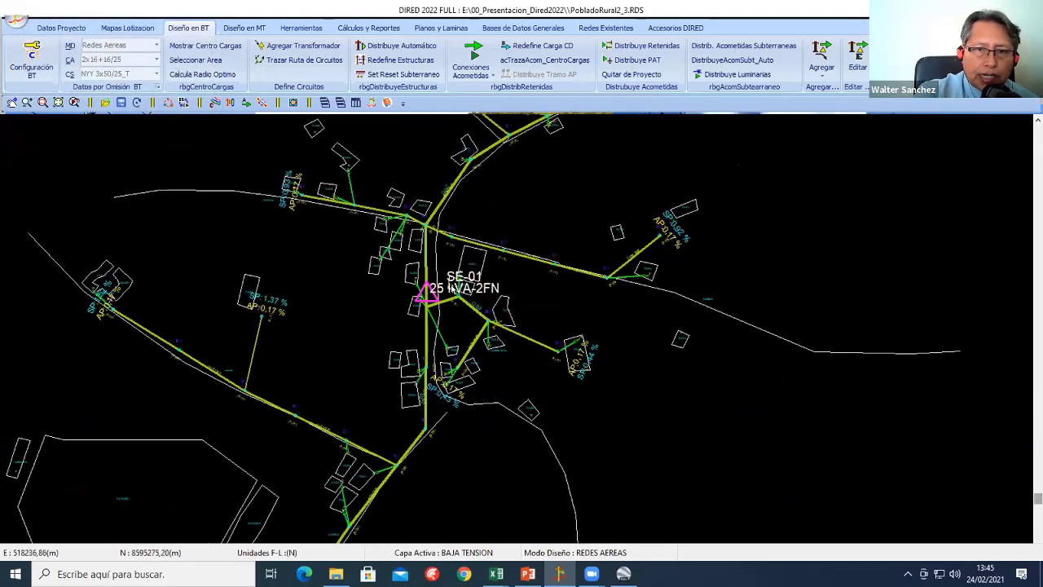
pyautogui.scroll(-1, 422, 279)
pyautogui.scroll(2, 422, 279)
pyautogui.scroll(2, 326, 367)
pyautogui.scroll(2, 326, 367)
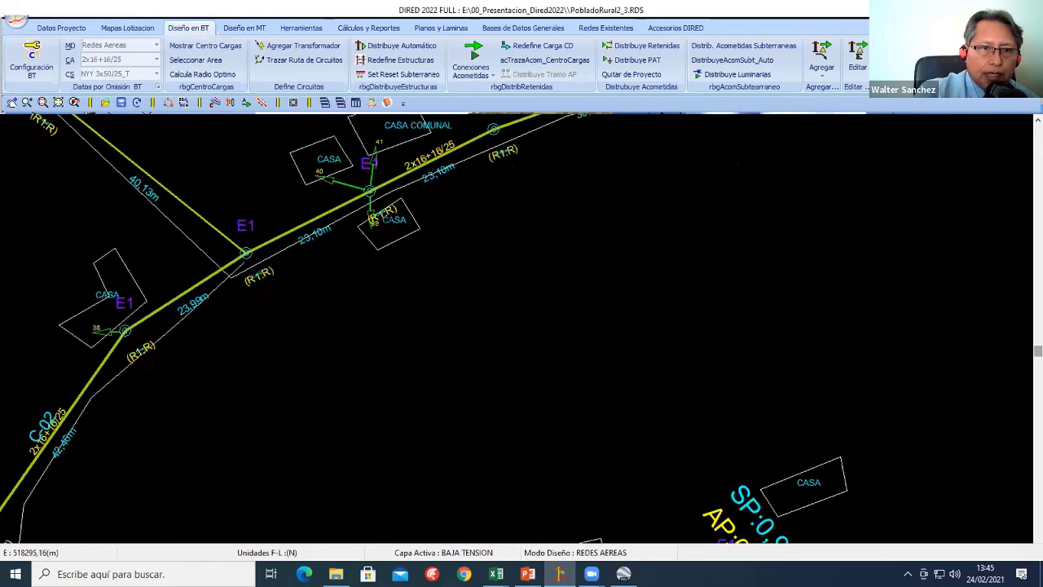
pyautogui.moveTo(359, 303); pyautogui.dragTo(494, 307, button='middle')
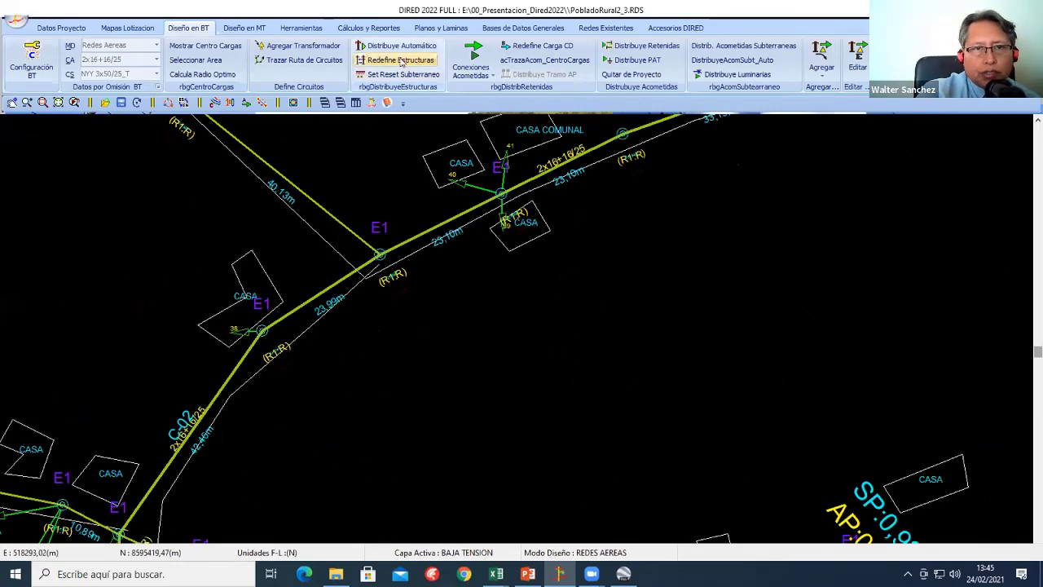
pyautogui.click(400, 62)
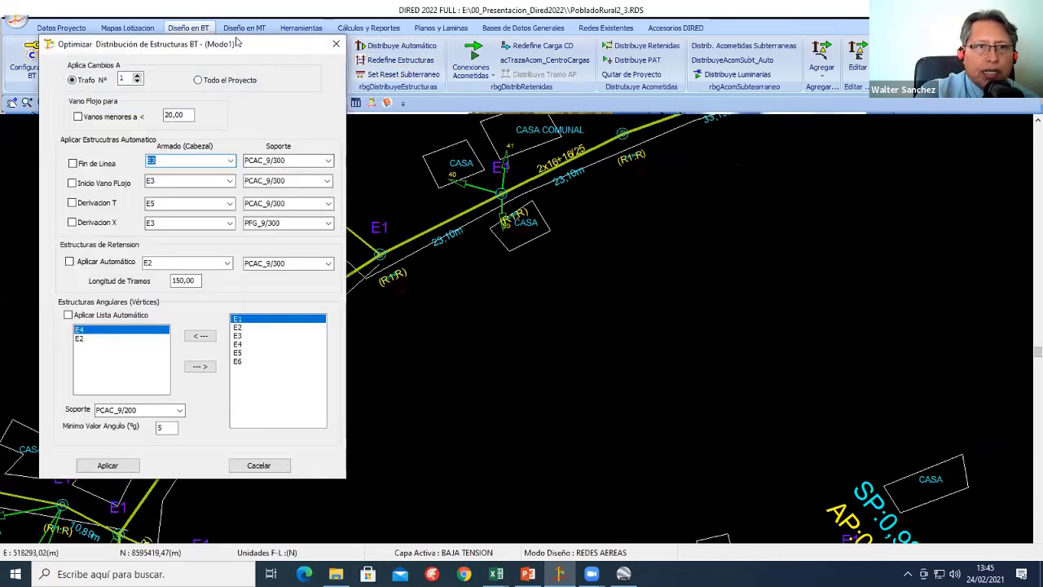
pyautogui.moveTo(326, 47); pyautogui.dragTo(453, 48)
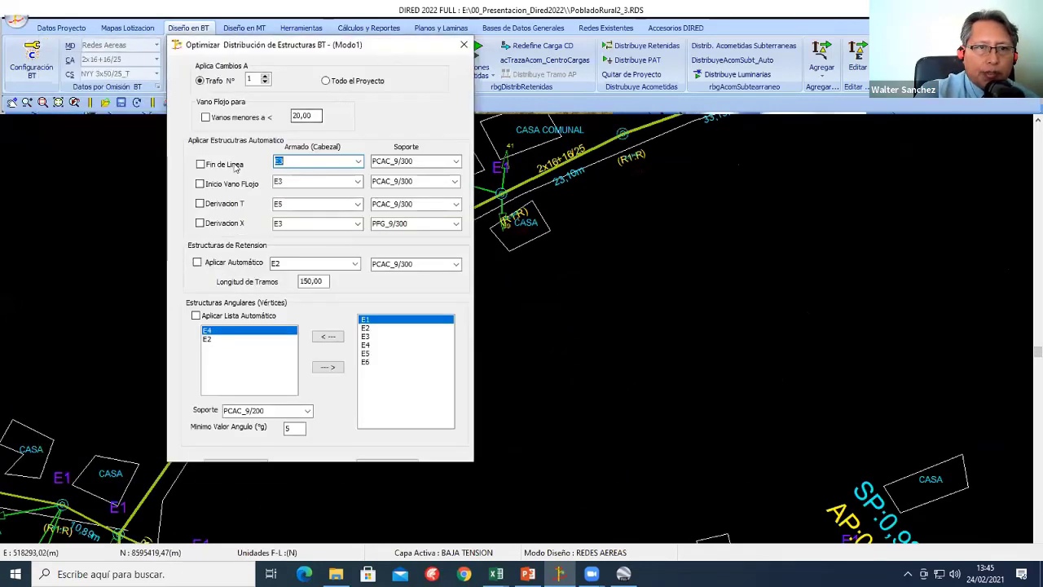
pyautogui.click(235, 167)
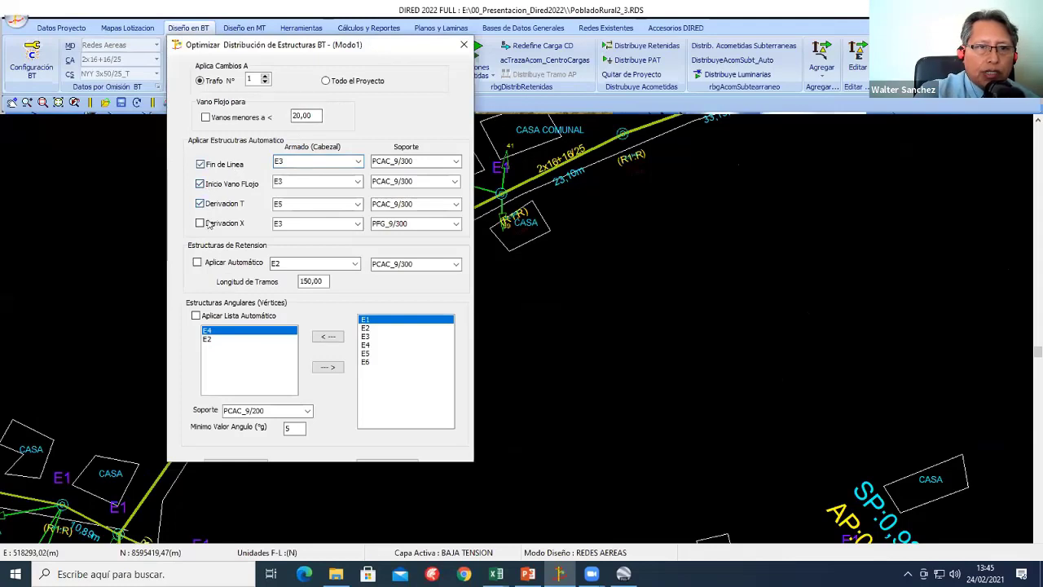
pyautogui.click(207, 223)
pyautogui.click(269, 117)
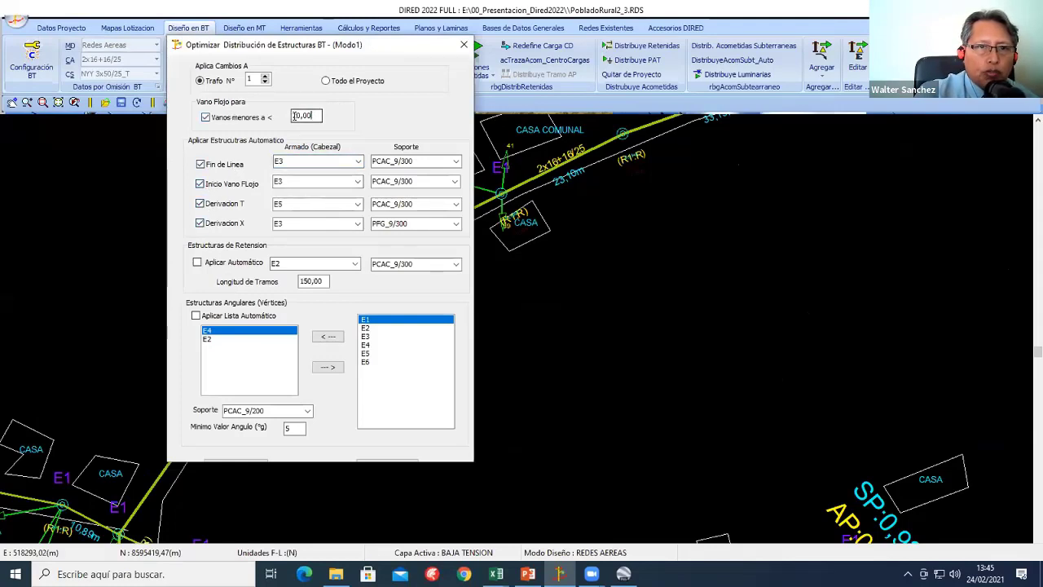
pyautogui.doubleClick(294, 116)
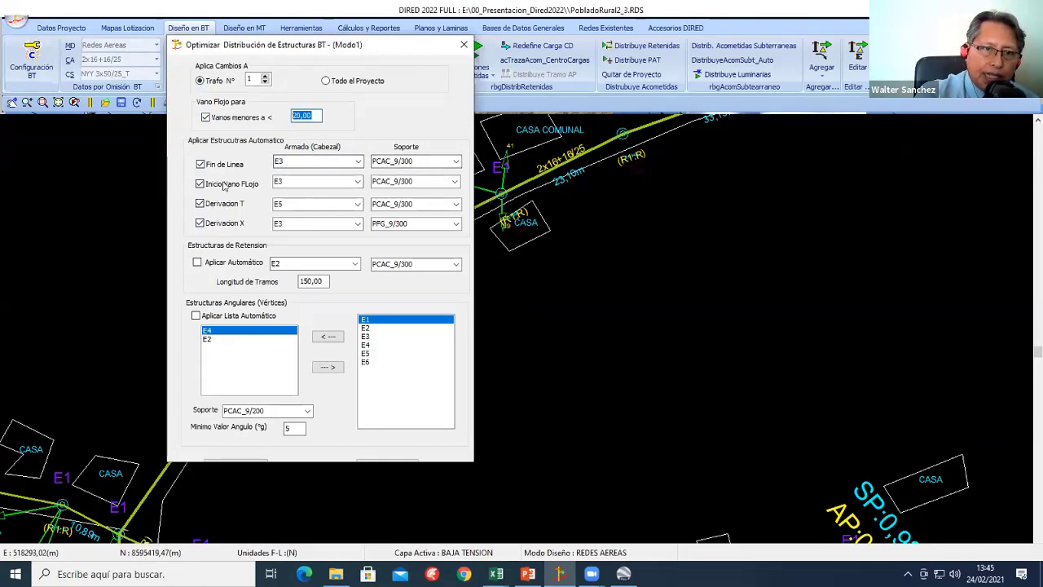
# Step: Enable automatic E2 retention structures on PCAC_9/300 and the automatic angle list, then apply
pyautogui.click(198, 262)
pyautogui.click(198, 263)
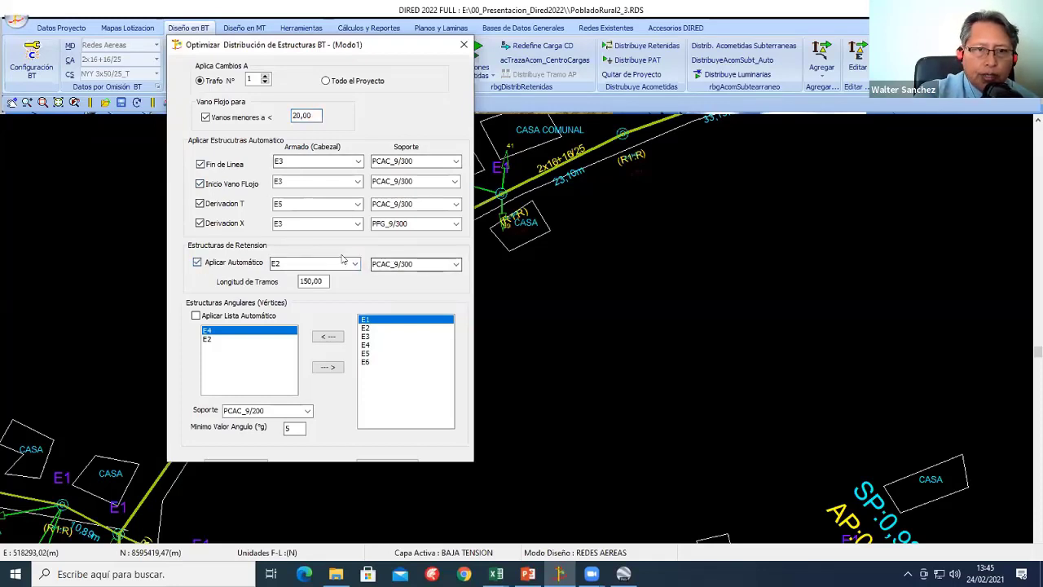
pyautogui.click(356, 264)
pyautogui.click(314, 273)
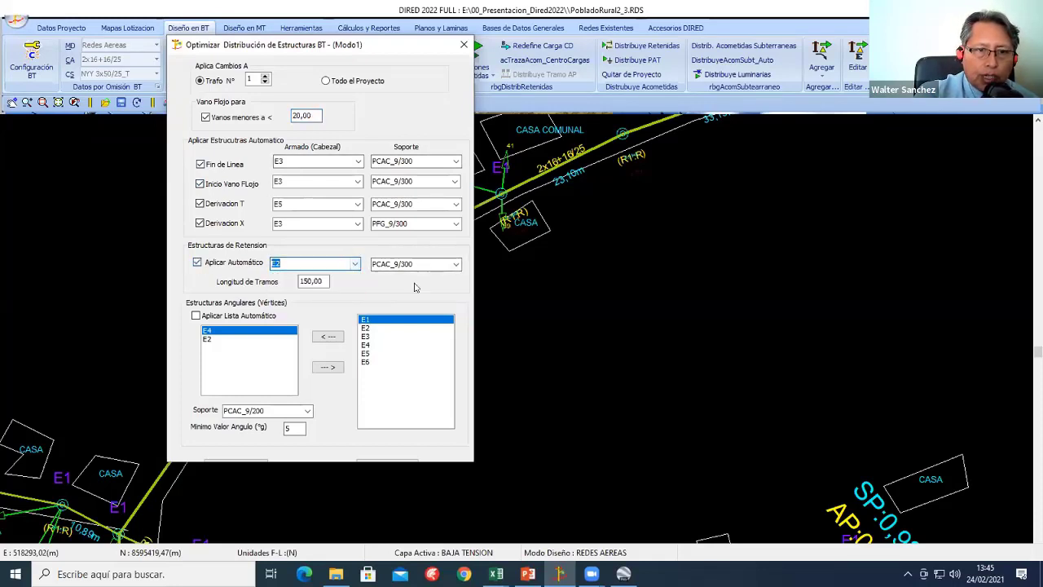
pyautogui.click(457, 265)
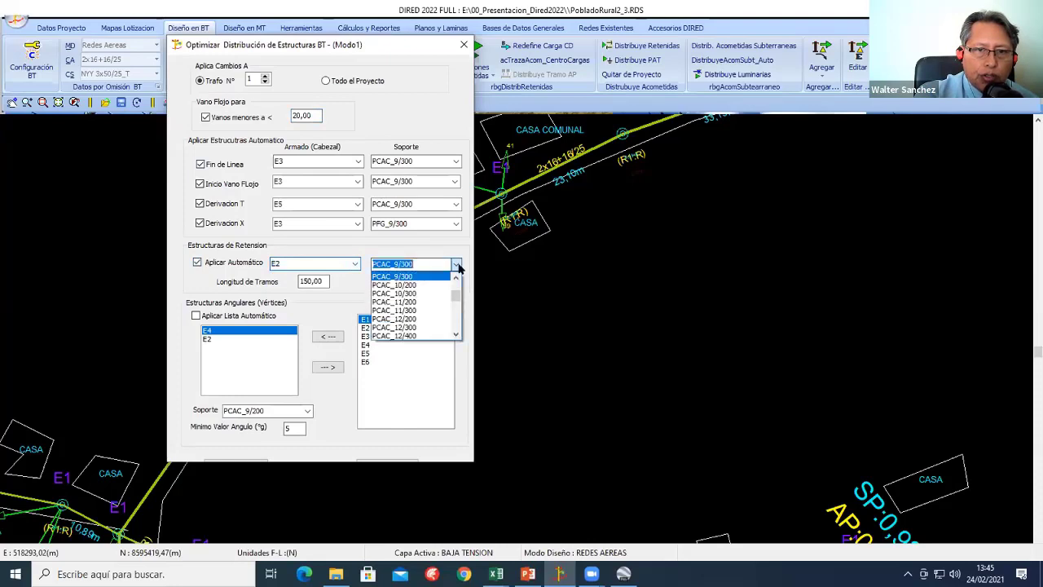
pyautogui.click(419, 301)
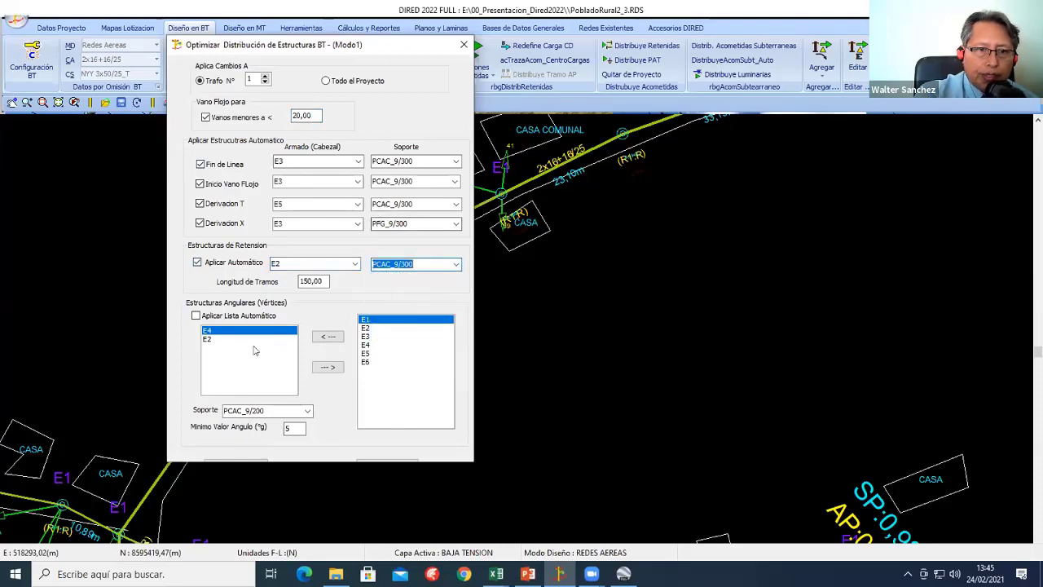
pyautogui.click(213, 314)
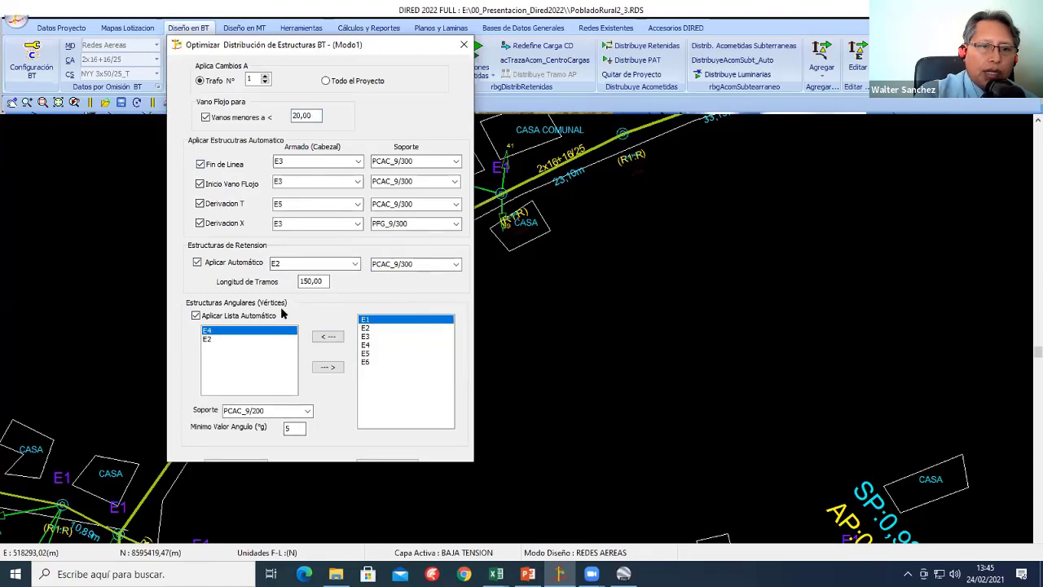
pyautogui.moveTo(316, 458); pyautogui.dragTo(317, 489)
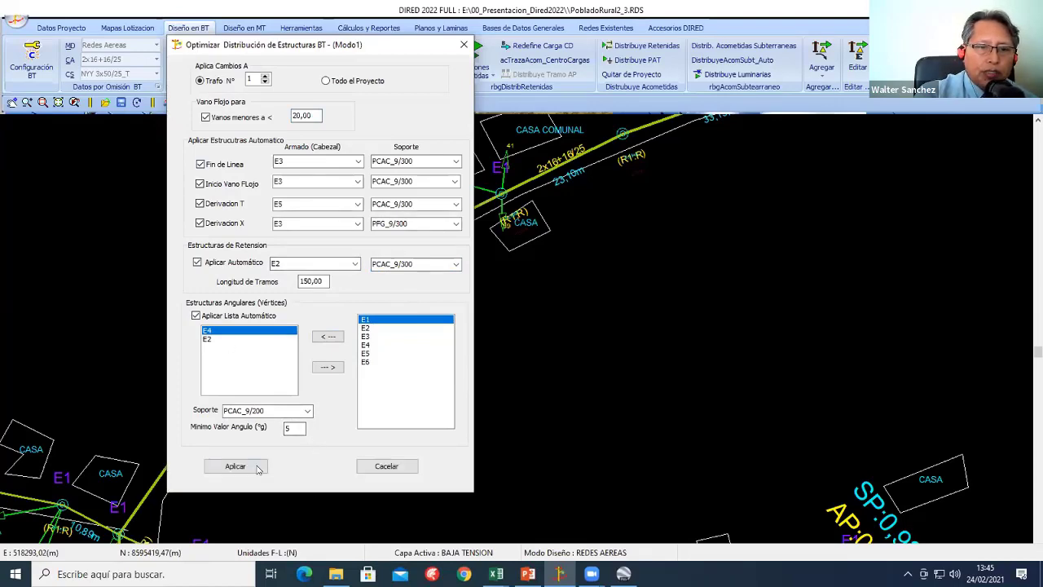
pyautogui.click(236, 468)
# Step: Review the new E1 and E4 structure labels across the network, then open the file menu
pyautogui.scroll(4, 379, 386)
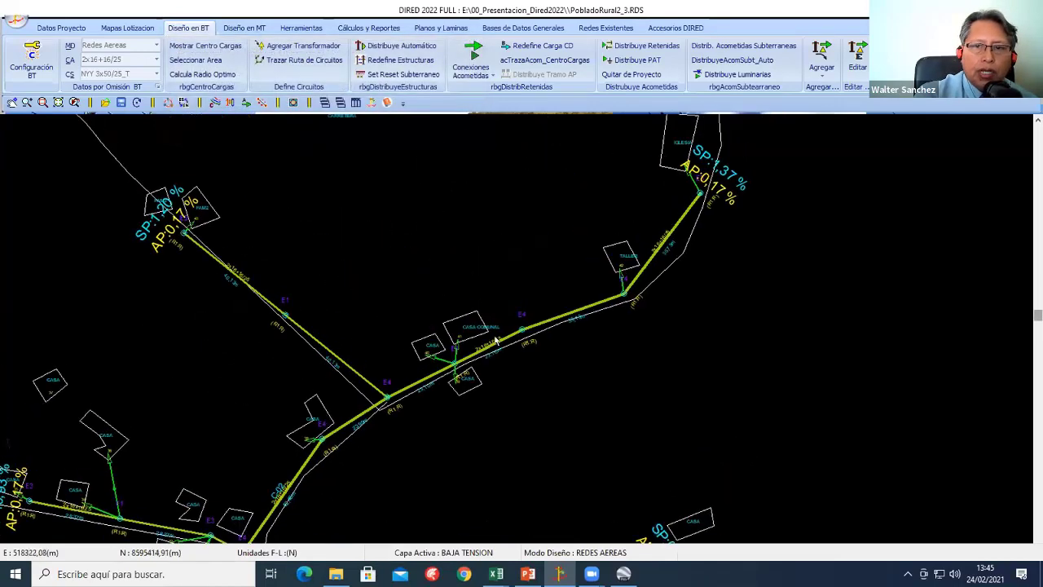
pyautogui.scroll(2, 307, 348)
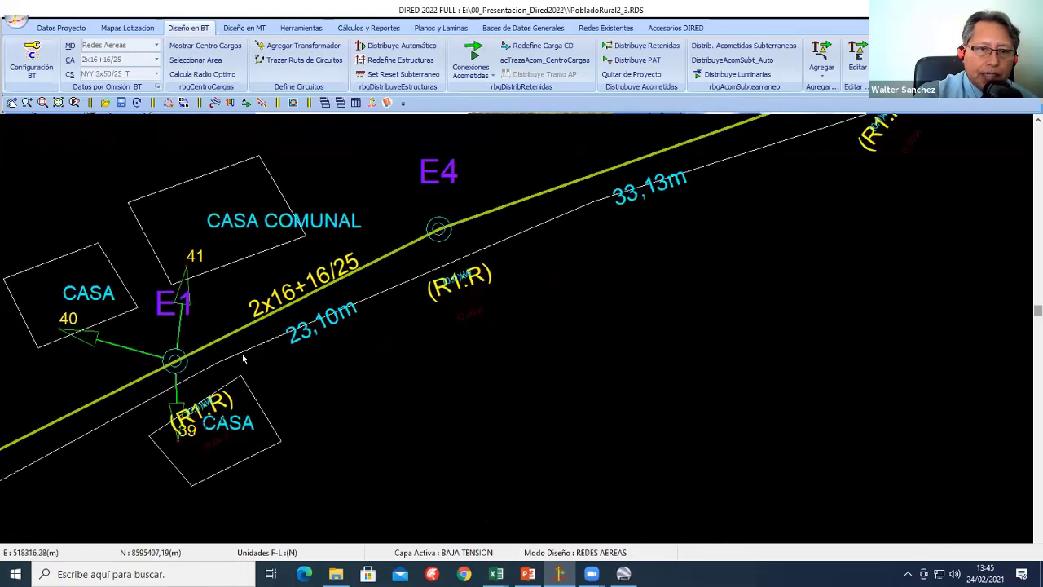
pyautogui.moveTo(163, 407); pyautogui.dragTo(408, 307, button='middle')
pyautogui.scroll(-2, 274, 357)
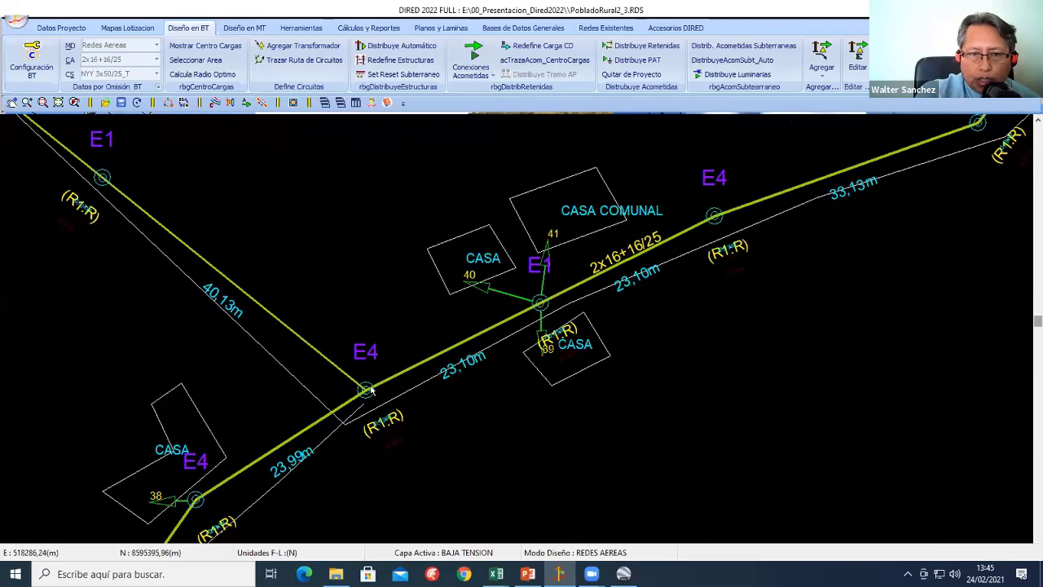
pyautogui.scroll(-3, 371, 391)
pyautogui.scroll(2, 379, 405)
pyautogui.scroll(1, 379, 406)
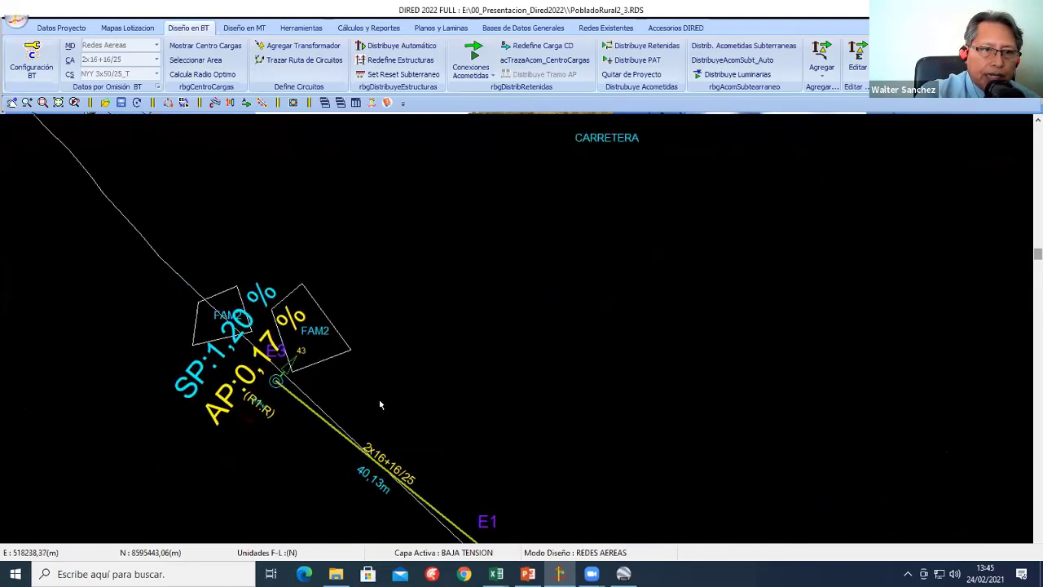
pyautogui.scroll(2, 299, 377)
pyautogui.scroll(-2, 204, 324)
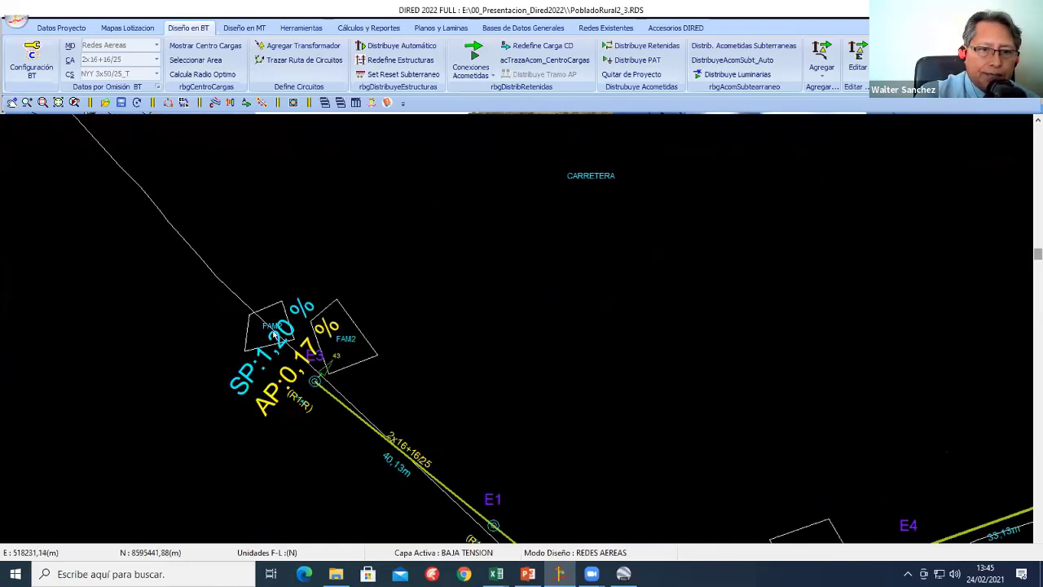
pyautogui.scroll(-1, 244, 302)
pyautogui.scroll(-3, 278, 292)
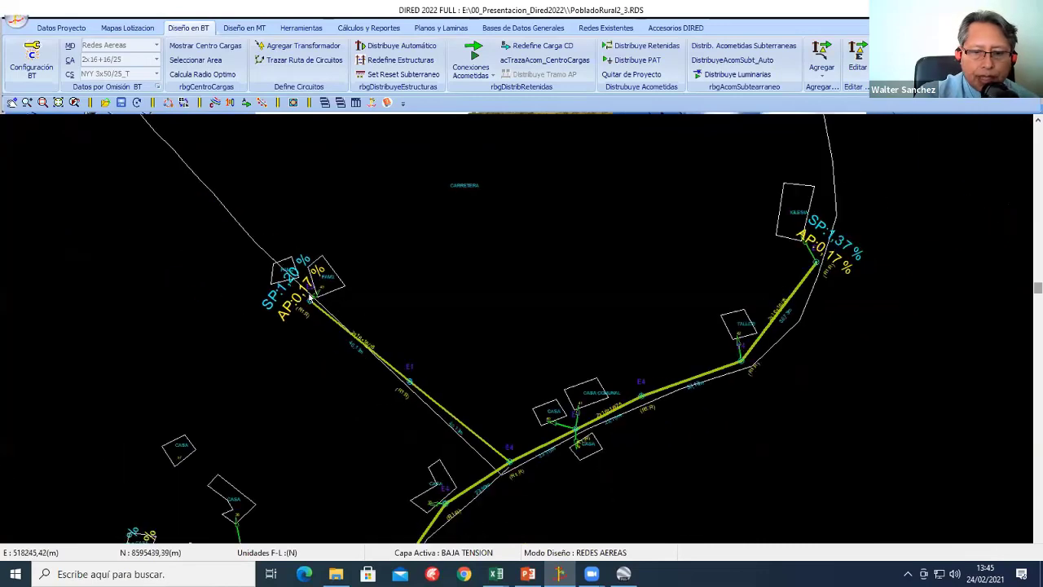
pyautogui.scroll(1, 311, 299)
pyautogui.scroll(1, 245, 281)
pyautogui.scroll(-2, 262, 283)
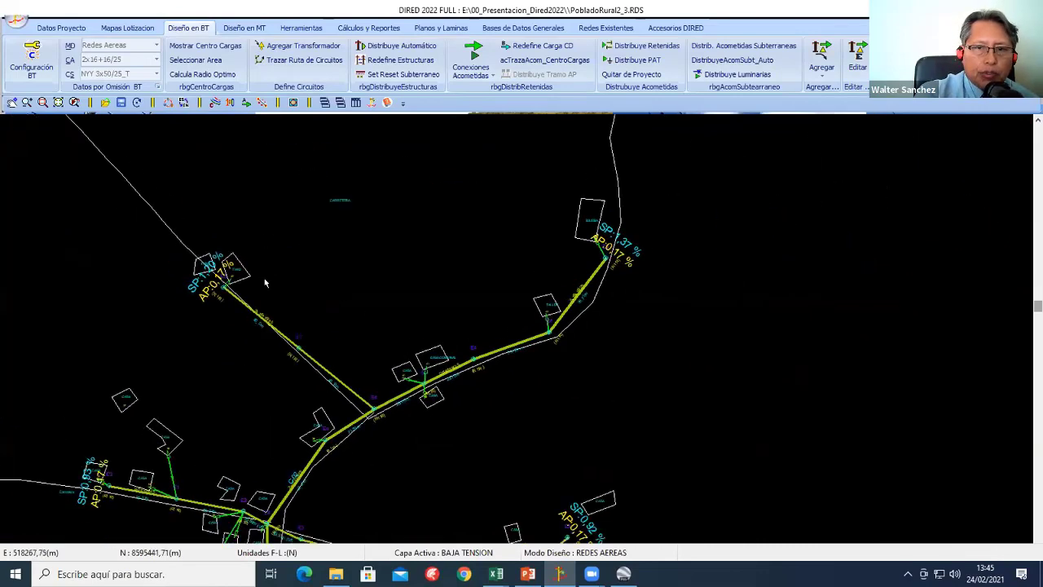
pyautogui.scroll(1, 262, 283)
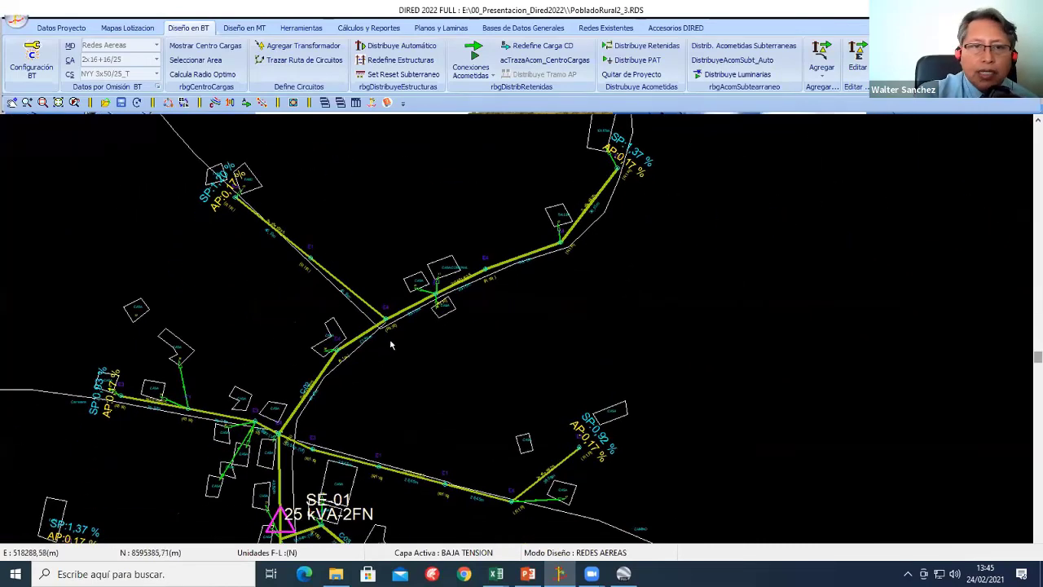
pyautogui.scroll(1, 382, 322)
pyautogui.scroll(1, 380, 318)
pyautogui.scroll(-1, 359, 305)
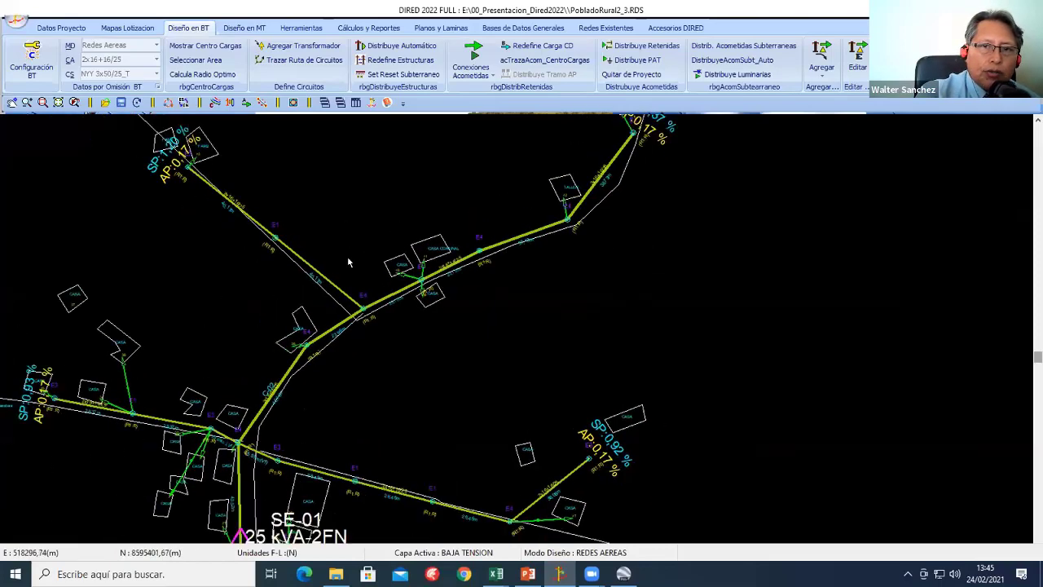
pyautogui.scroll(-1, 351, 301)
pyautogui.click(17, 18)
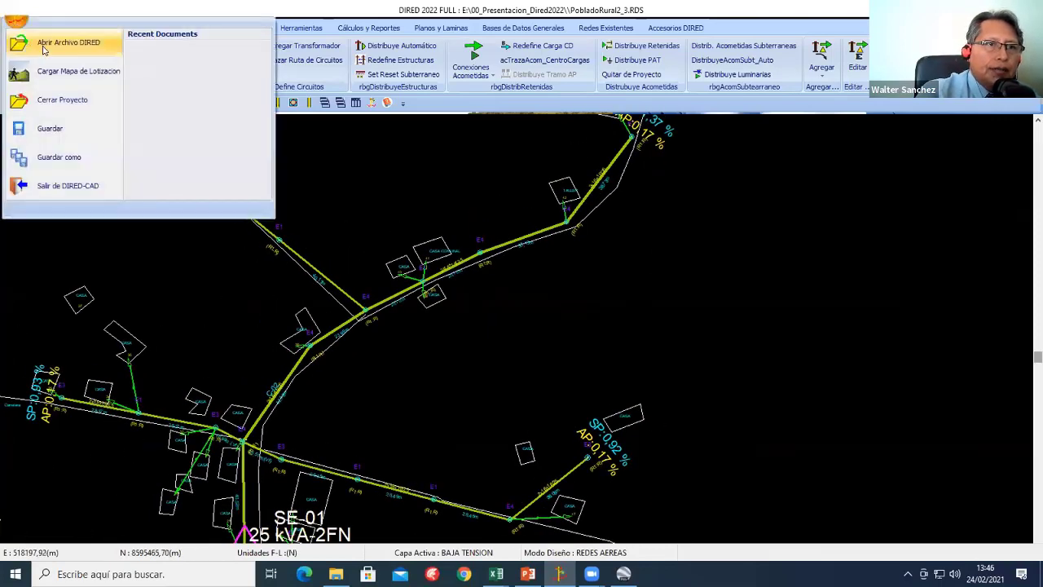
# Step: Load the PobladoRural2_4.RDS project file and zoom in on its junctions
pyautogui.click(44, 45)
pyautogui.click(461, 279)
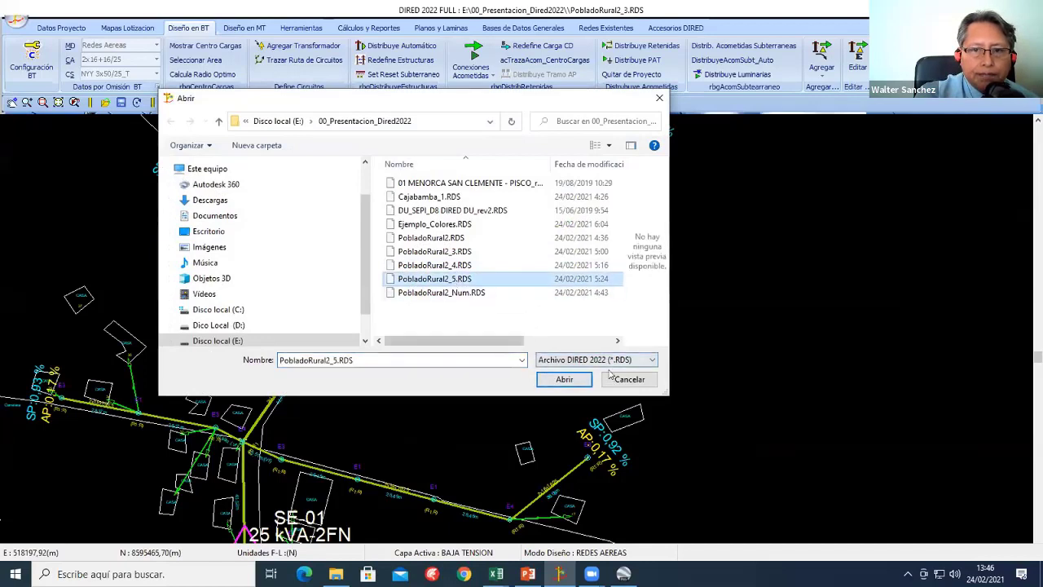
pyautogui.click(489, 266)
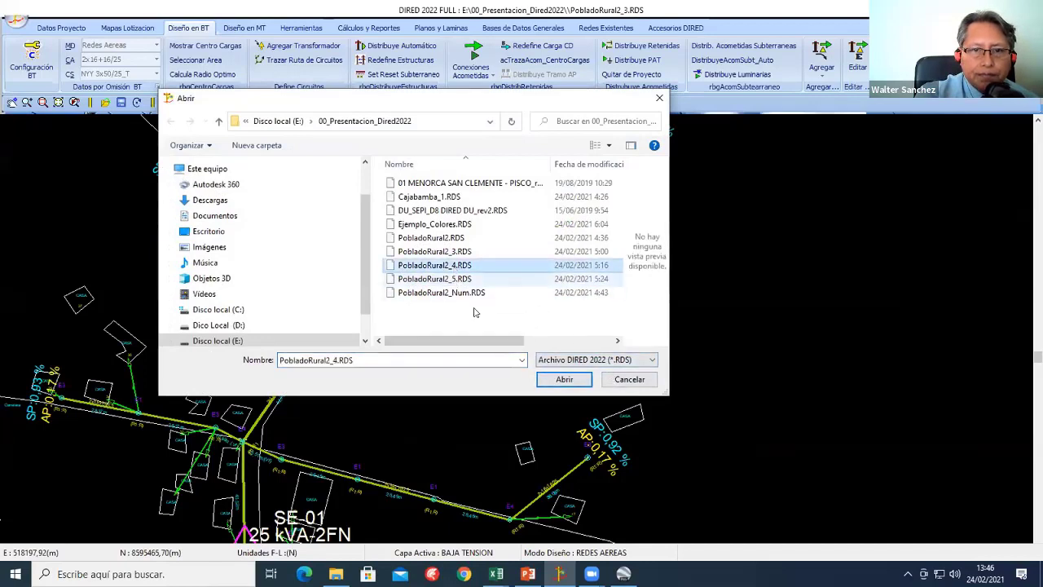
pyautogui.click(557, 380)
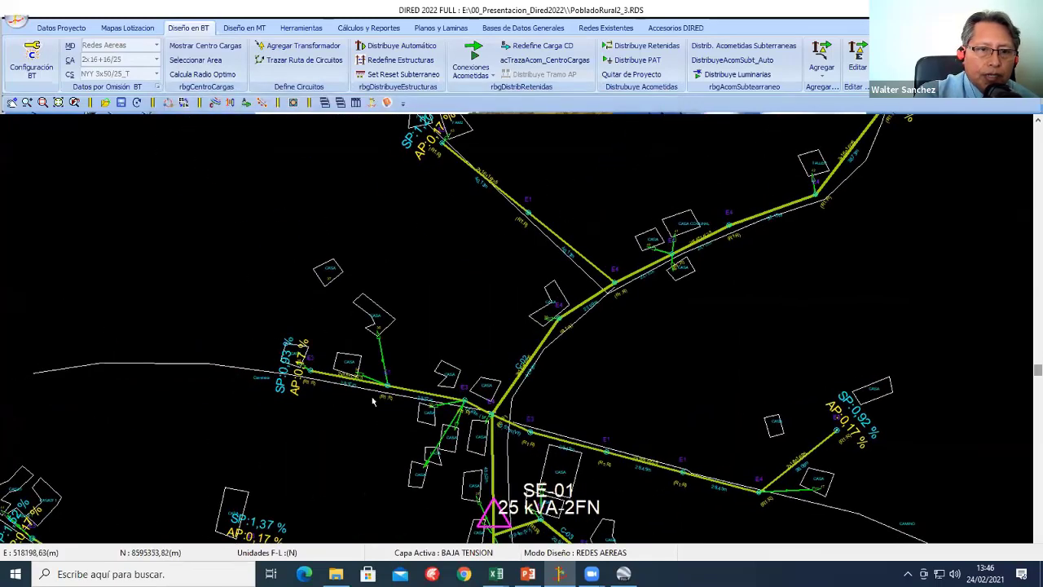
pyautogui.scroll(2, 374, 400)
pyautogui.scroll(2, 373, 401)
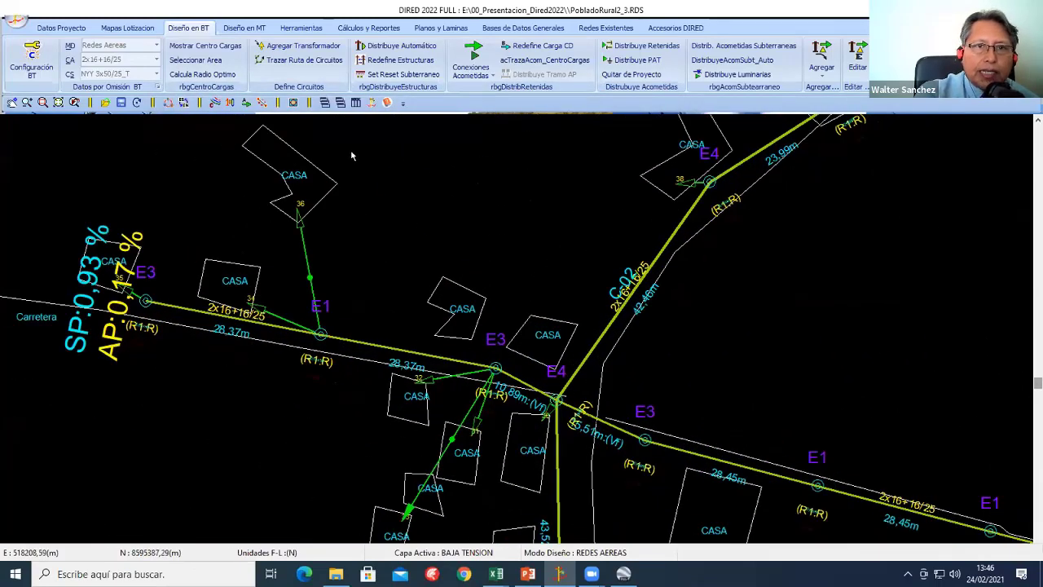
# Step: Distribute RI guys automatically on retention, line-end and vertex structures with E1 head armature
pyautogui.click(643, 46)
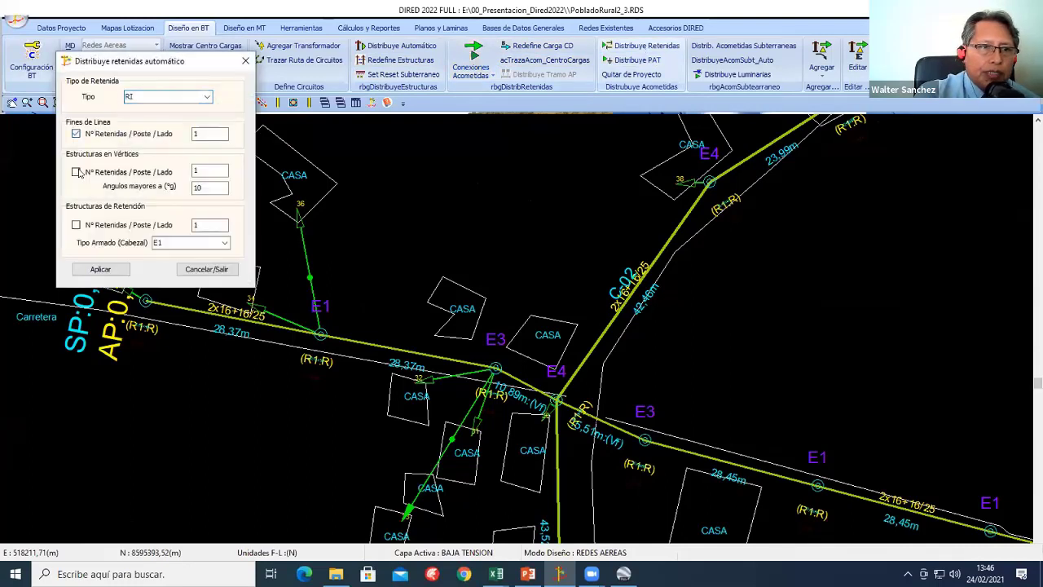
pyautogui.click(77, 225)
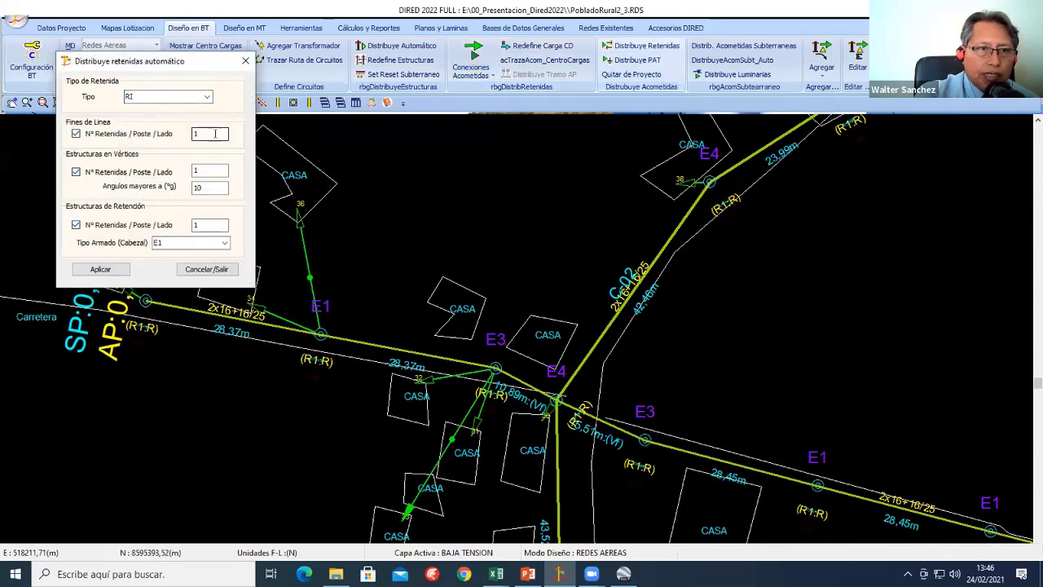
pyautogui.click(76, 133)
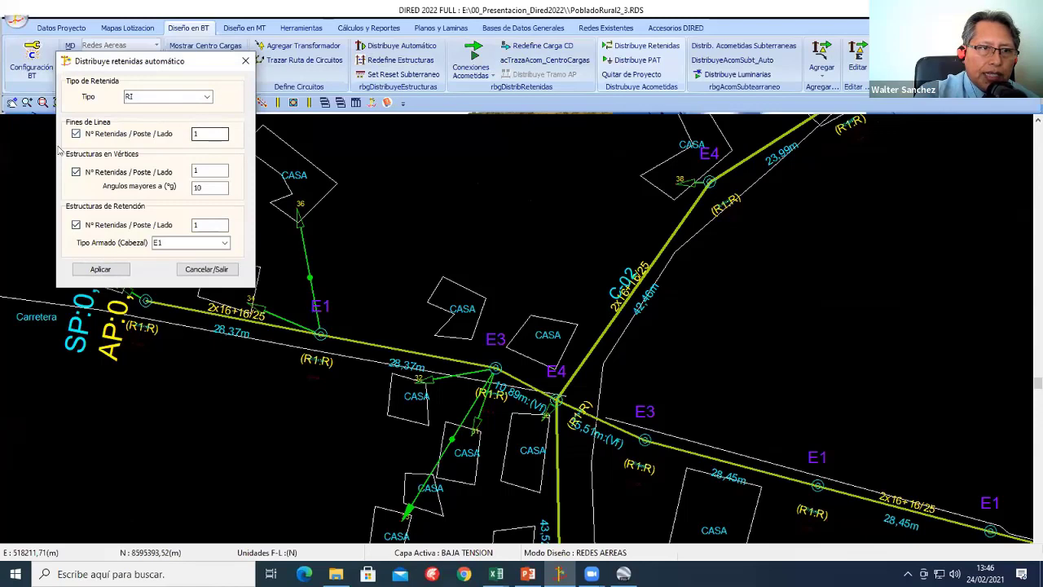
pyautogui.click(76, 171)
pyautogui.click(76, 171)
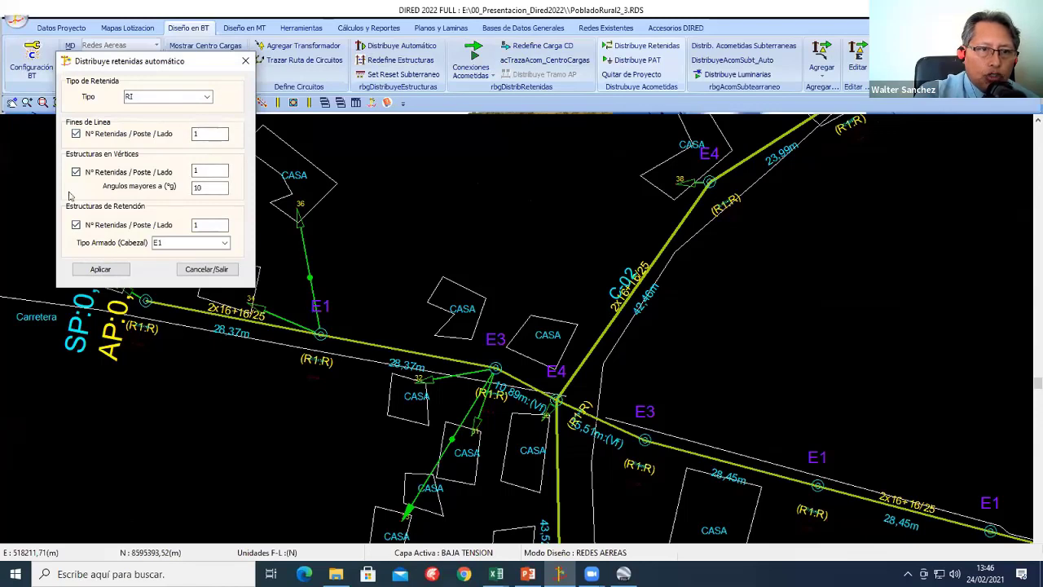
pyautogui.click(226, 245)
pyautogui.click(191, 266)
pyautogui.click(100, 269)
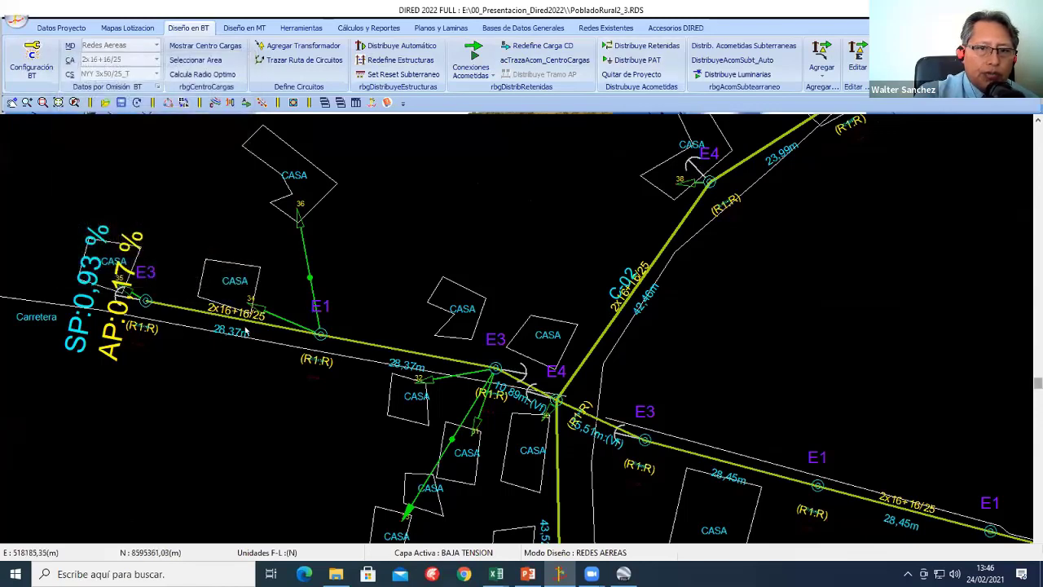
# Step: Zoom and pan around the E4 junction and eastern branch to inspect the new guys
pyautogui.scroll(1, 145, 300)
pyautogui.scroll(1, 145, 300)
pyautogui.scroll(1, 145, 300)
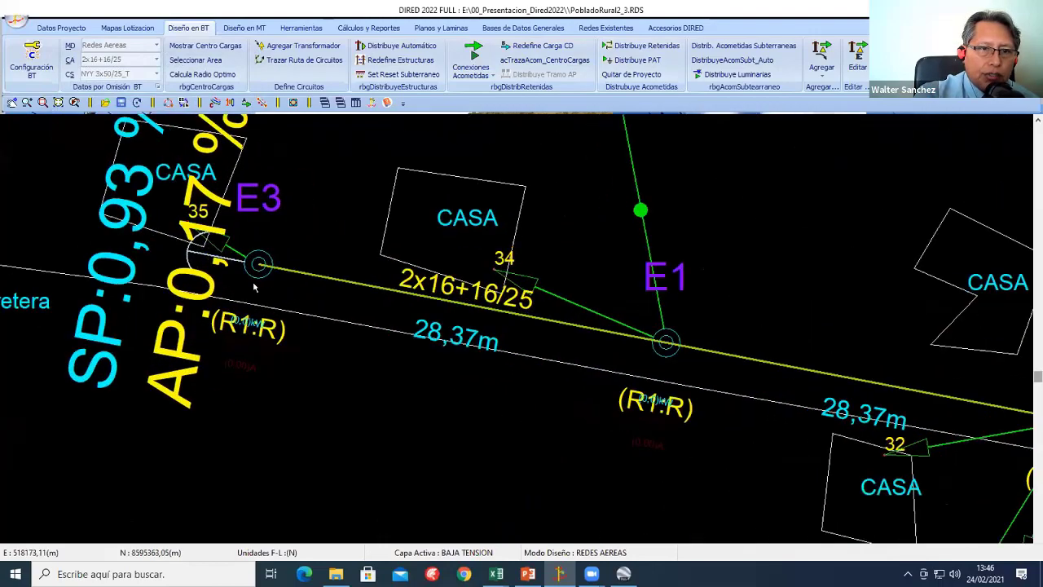
pyautogui.scroll(1, 204, 289)
pyautogui.scroll(-2, 204, 290)
pyautogui.moveTo(952, 417)
pyautogui.mouseDown(button='middle')
pyautogui.moveTo(476, 291)
pyautogui.moveTo(302, 291)
pyautogui.mouseUp(button='middle')
pyautogui.scroll(-3, 477, 291)
pyautogui.scroll(3, 302, 291)
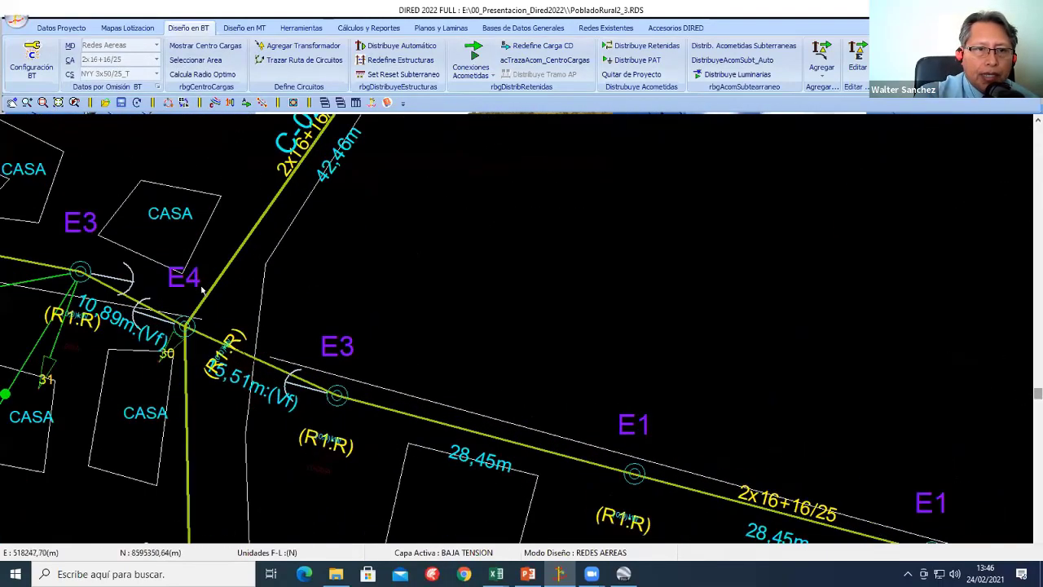
pyautogui.moveTo(188, 277); pyautogui.dragTo(407, 310, button='middle')
pyautogui.scroll(1, 420, 354)
pyautogui.scroll(-1, 451, 318)
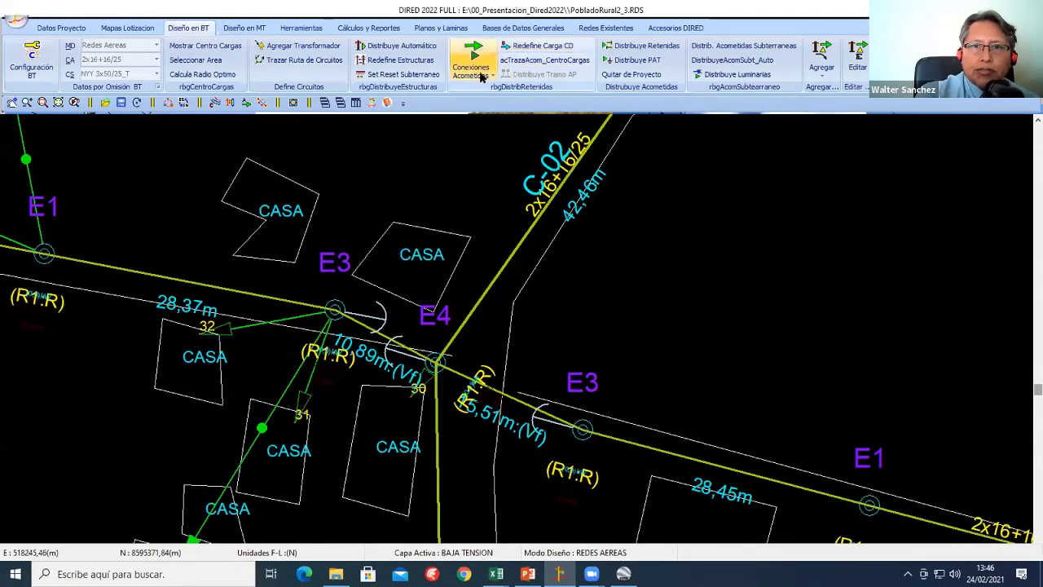
# Step: Ground all structures automatically, using PAT(2) for the substation and PAT(0) for poles
pyautogui.click(625, 62)
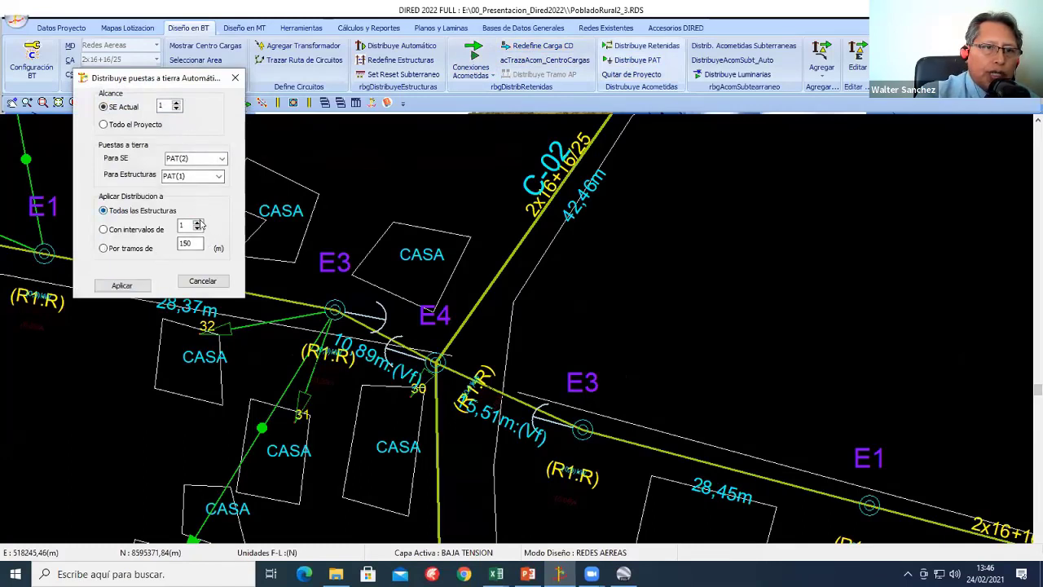
pyautogui.click(222, 158)
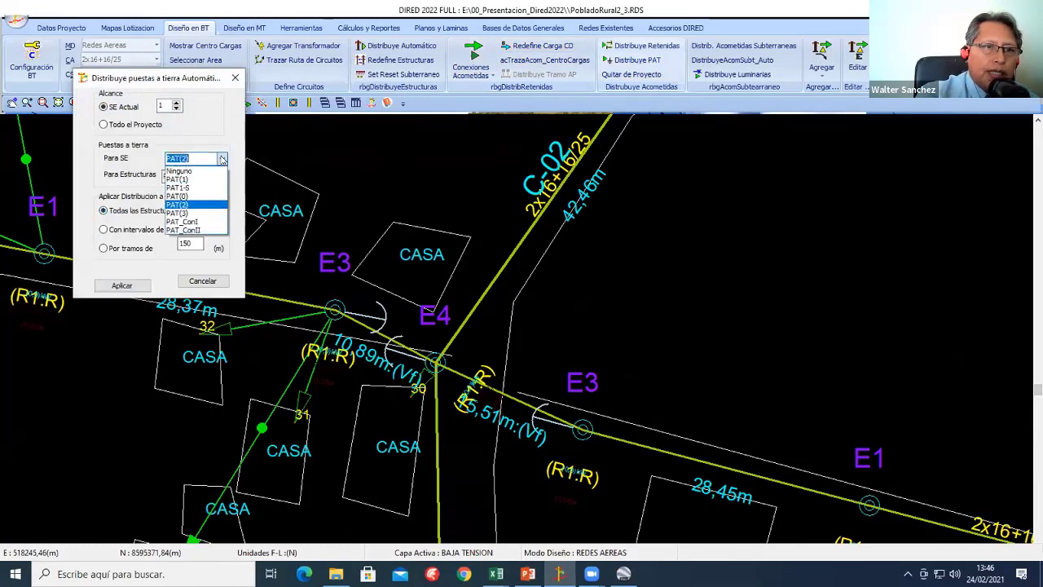
pyautogui.click(191, 206)
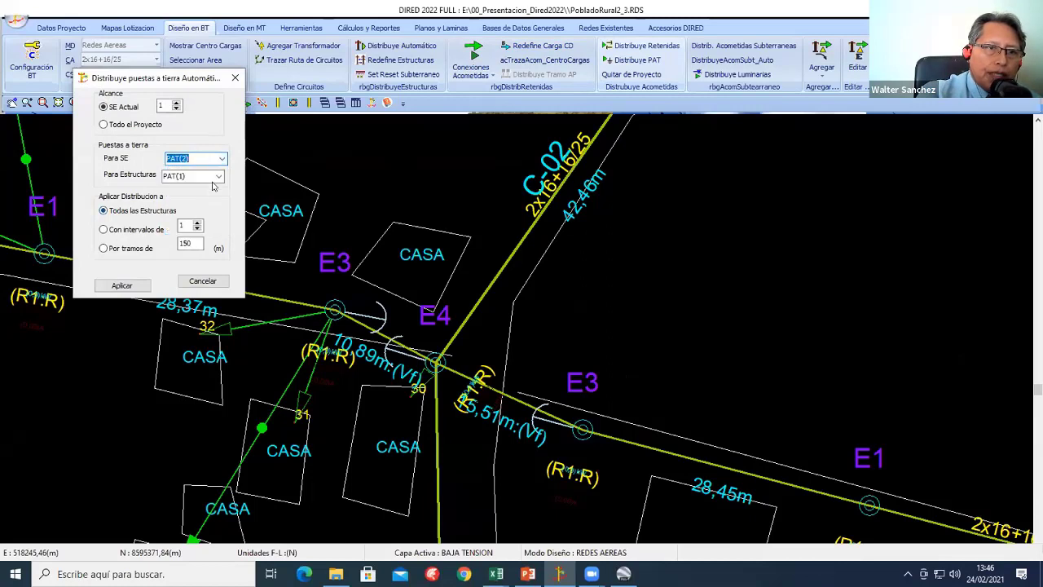
pyautogui.click(217, 176)
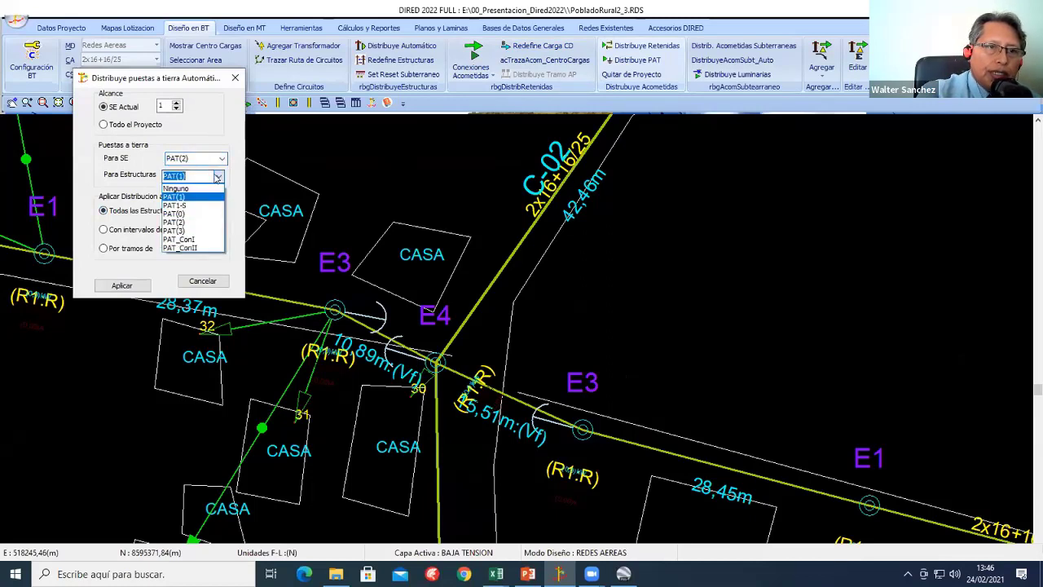
pyautogui.click(184, 215)
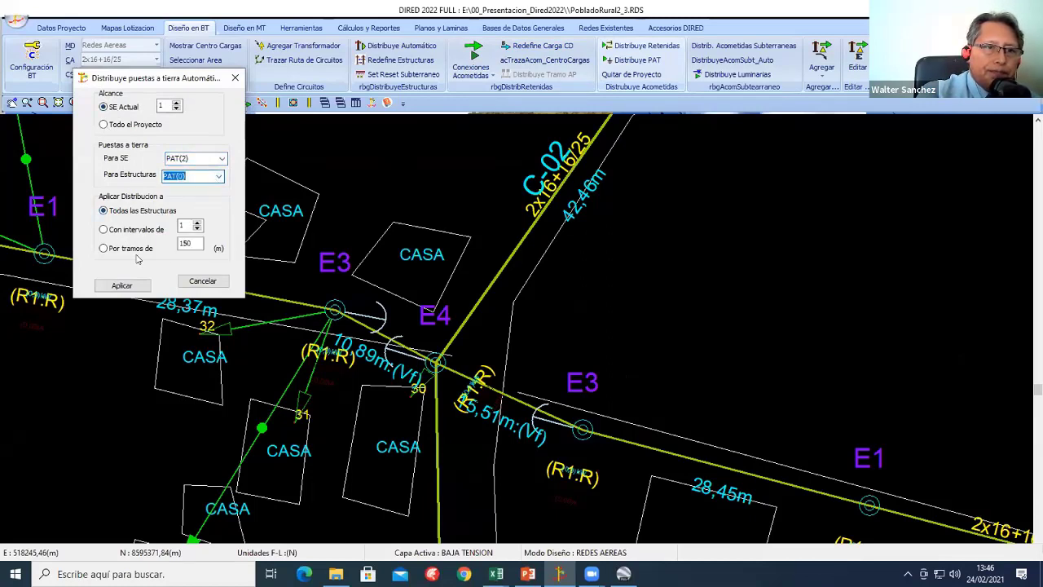
pyautogui.click(122, 286)
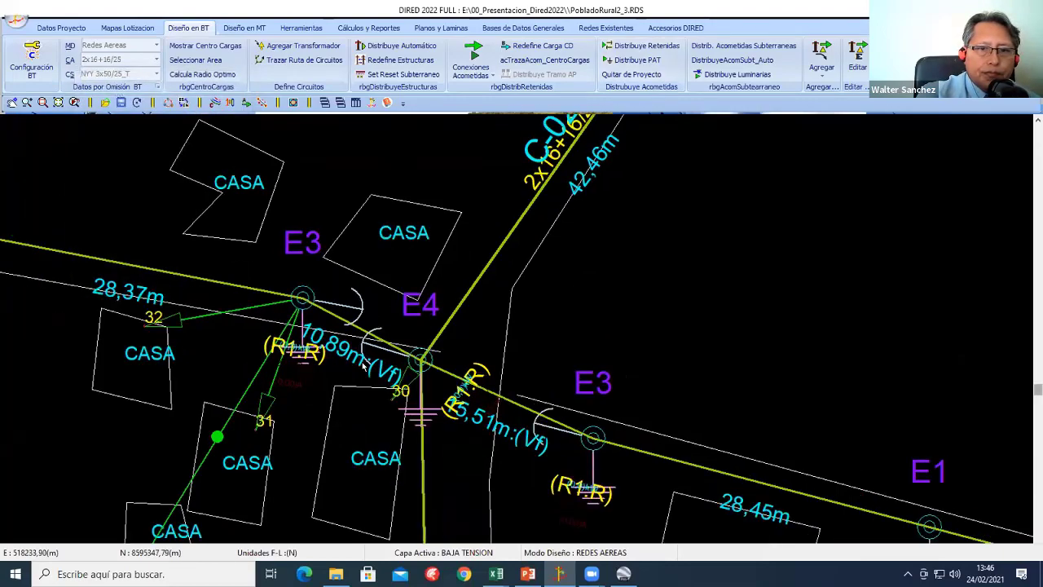
pyautogui.scroll(-2, 477, 365)
pyautogui.scroll(-3, 477, 365)
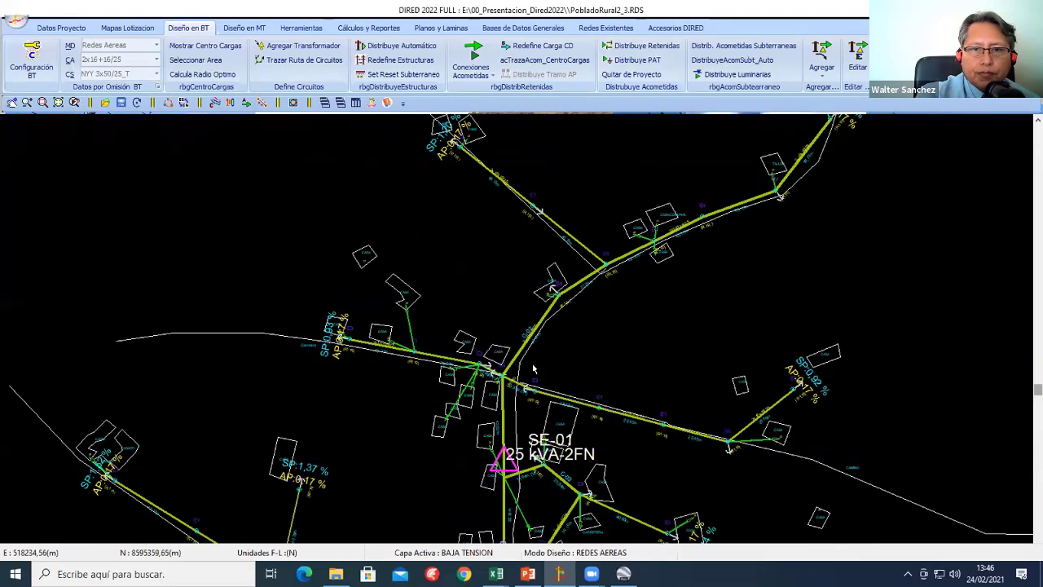
# Step: Open the PobladoRural2_5.RDS project file
pyautogui.moveTo(554, 286)
pyautogui.mouseDown(button='middle')
pyautogui.moveTo(276, 259)
pyautogui.moveTo(322, 339)
pyautogui.mouseUp(button='middle')
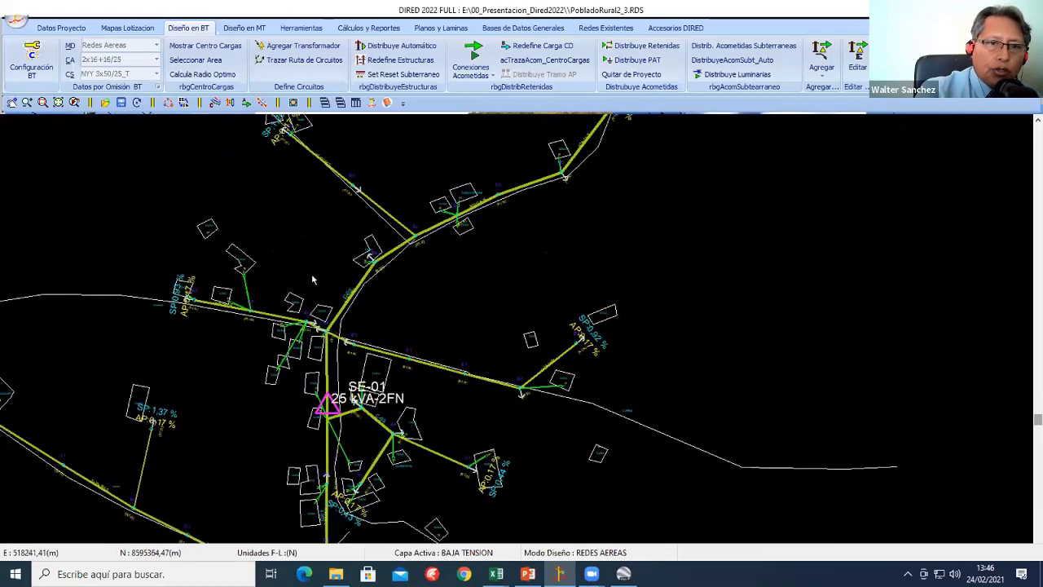
pyautogui.click(15, 25)
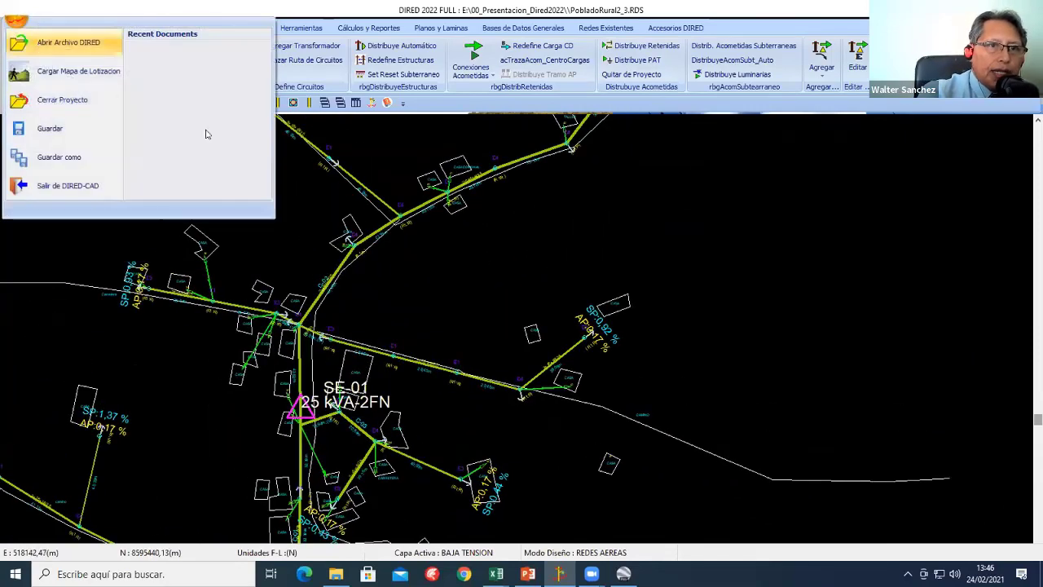
pyautogui.click(68, 41)
pyautogui.click(434, 279)
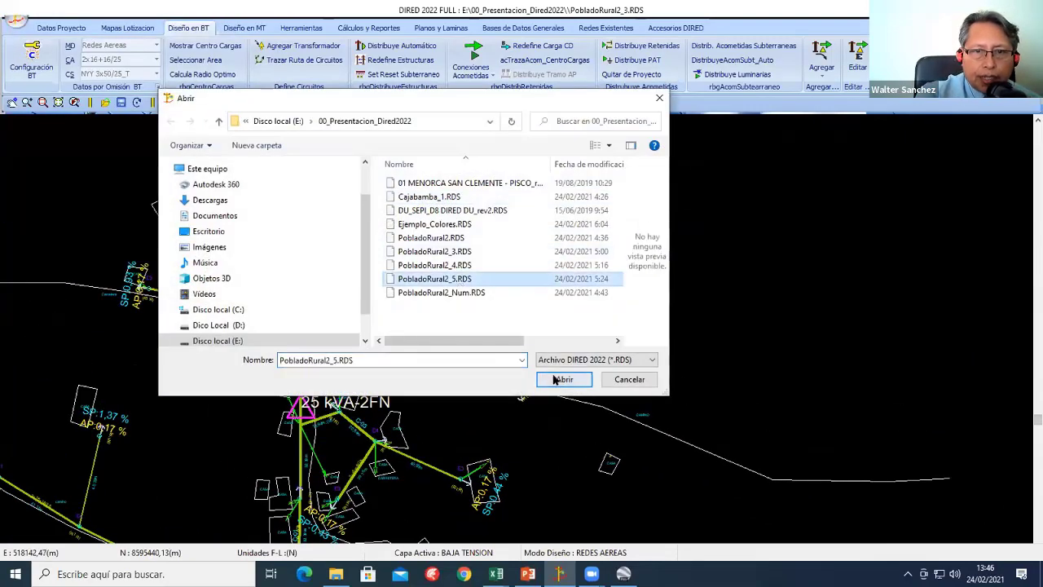
pyautogui.click(554, 379)
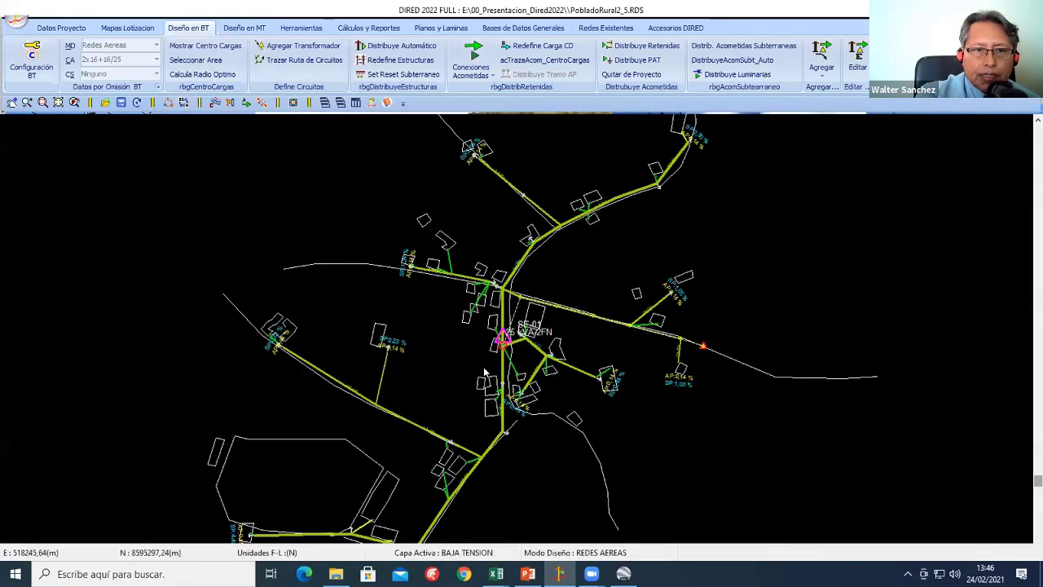
# Step: Zoom in on E1 and the SE-01 area to inspect the structures
pyautogui.scroll(1, 486, 350)
pyautogui.scroll(1, 481, 342)
pyautogui.scroll(1, 464, 350)
pyautogui.scroll(1, 455, 353)
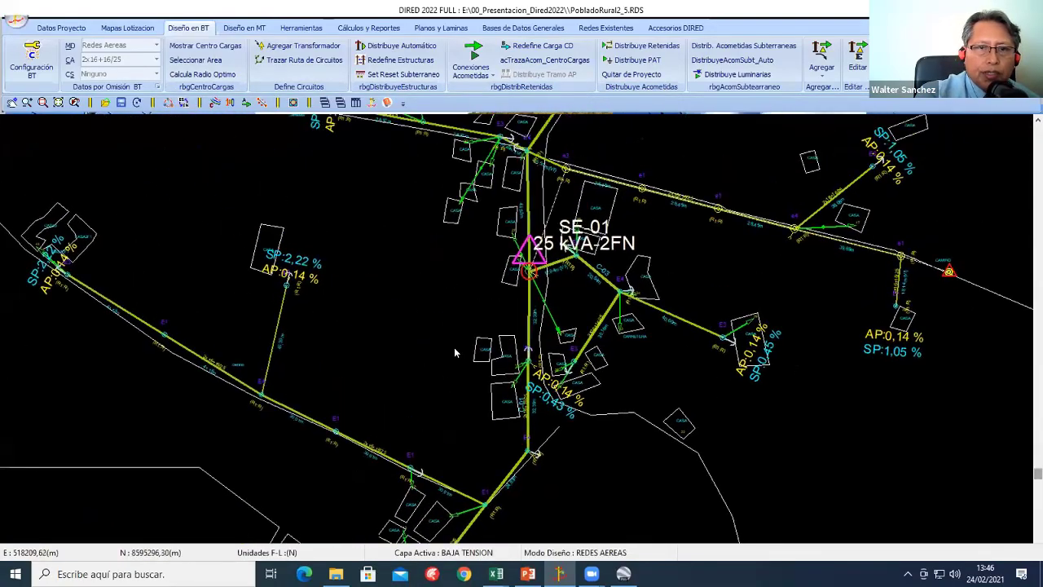
pyautogui.scroll(1, 454, 352)
pyautogui.scroll(1, 392, 355)
pyautogui.scroll(1, 326, 359)
pyautogui.scroll(1, 253, 364)
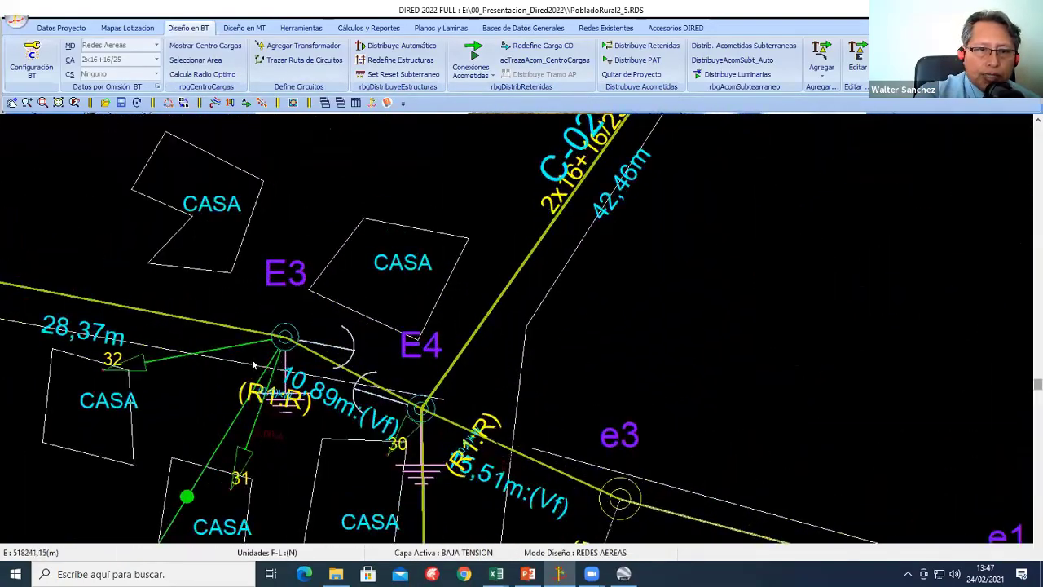
pyautogui.scroll(-1, 254, 351)
pyautogui.scroll(-2, 259, 326)
pyautogui.scroll(-1, 264, 302)
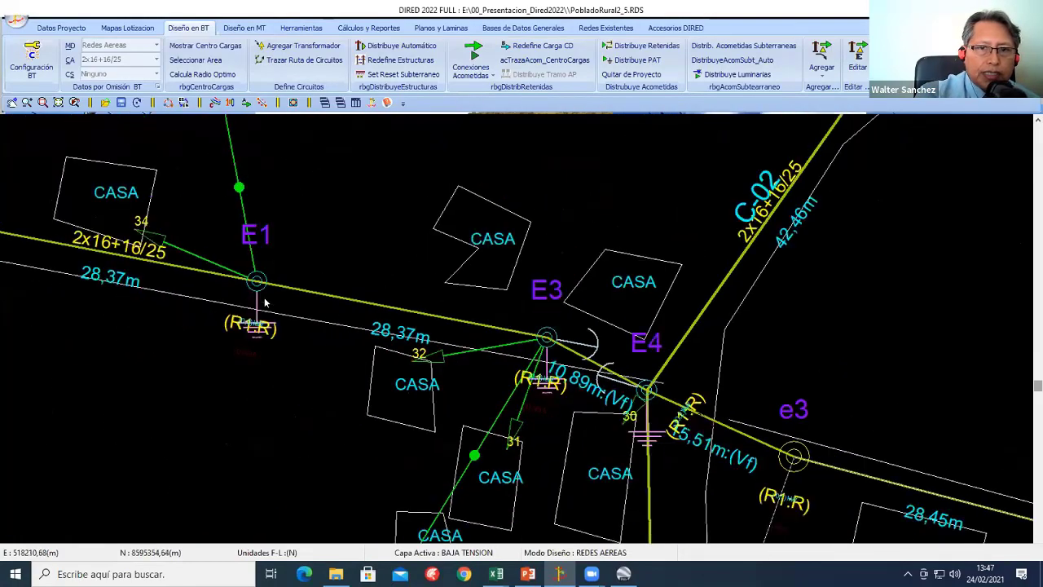
pyautogui.moveTo(505, 367); pyautogui.dragTo(277, 323, button='middle')
pyautogui.scroll(-2, 310, 320)
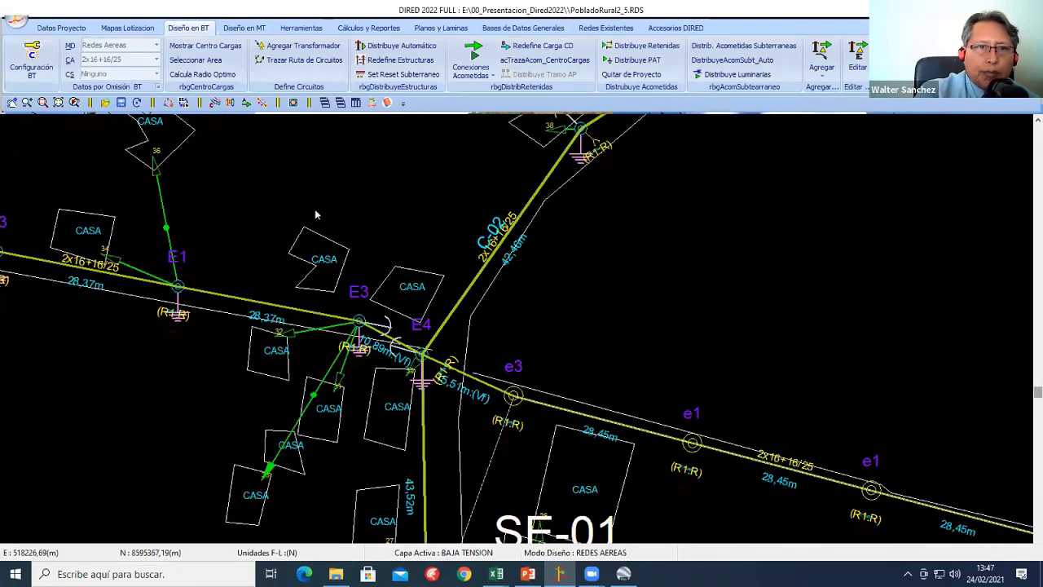
# Step: Colour Trafos-SEDs blue, LV circuit routes purple and another element magenta-red, then apply
pyautogui.click(291, 102)
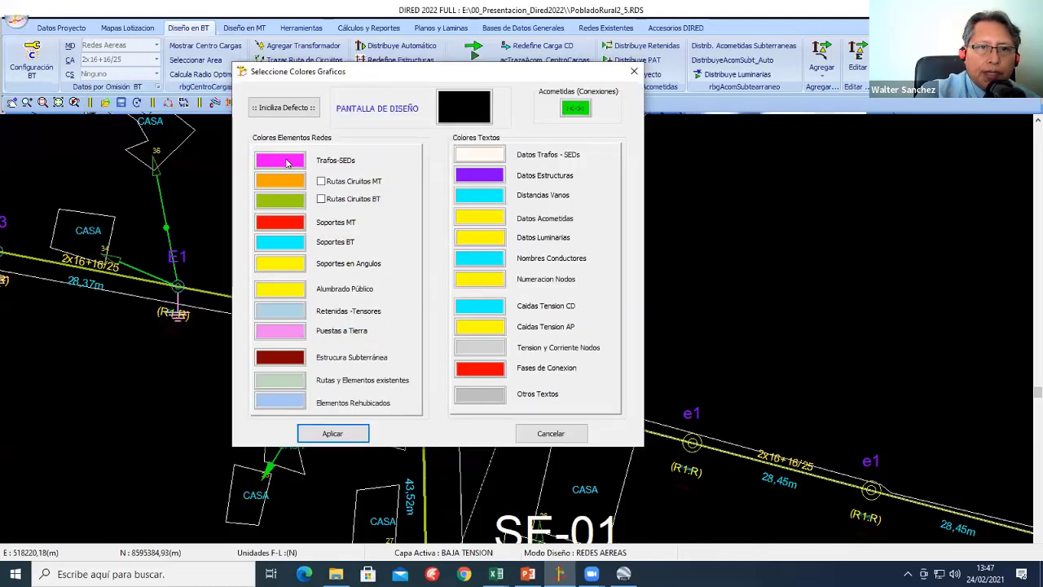
pyautogui.click(287, 163)
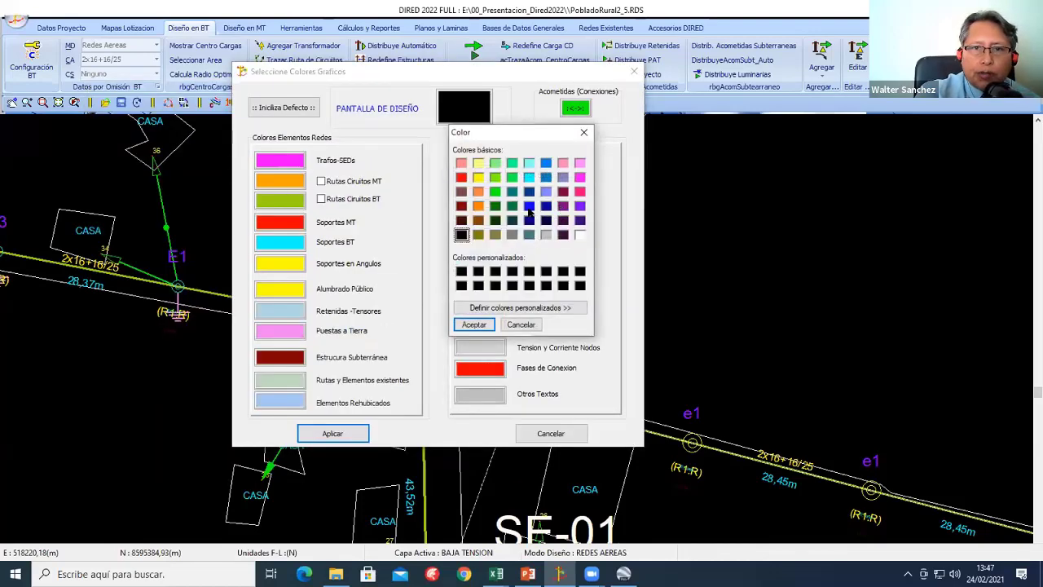
pyautogui.click(529, 207)
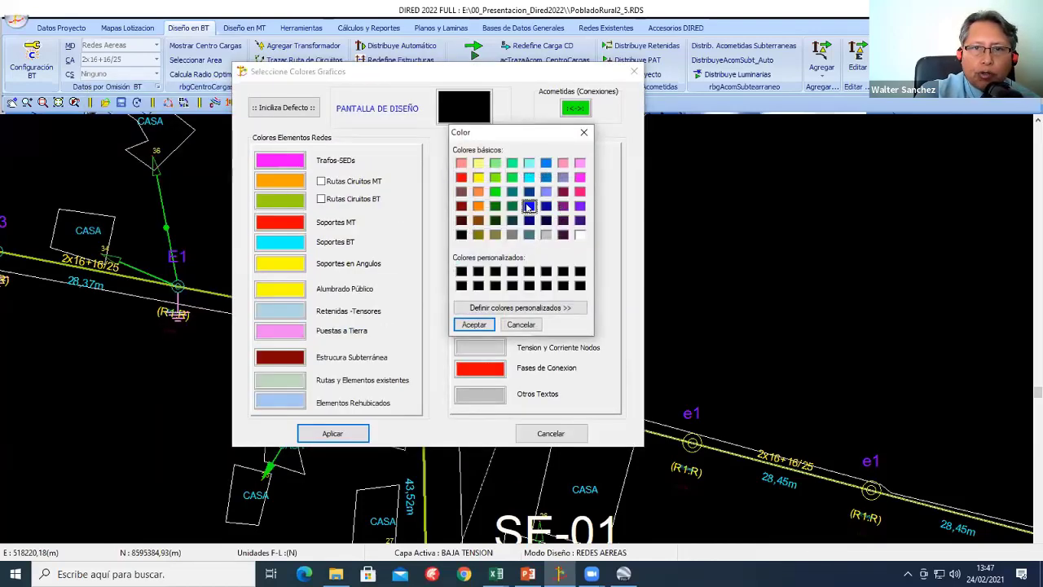
pyautogui.click(475, 324)
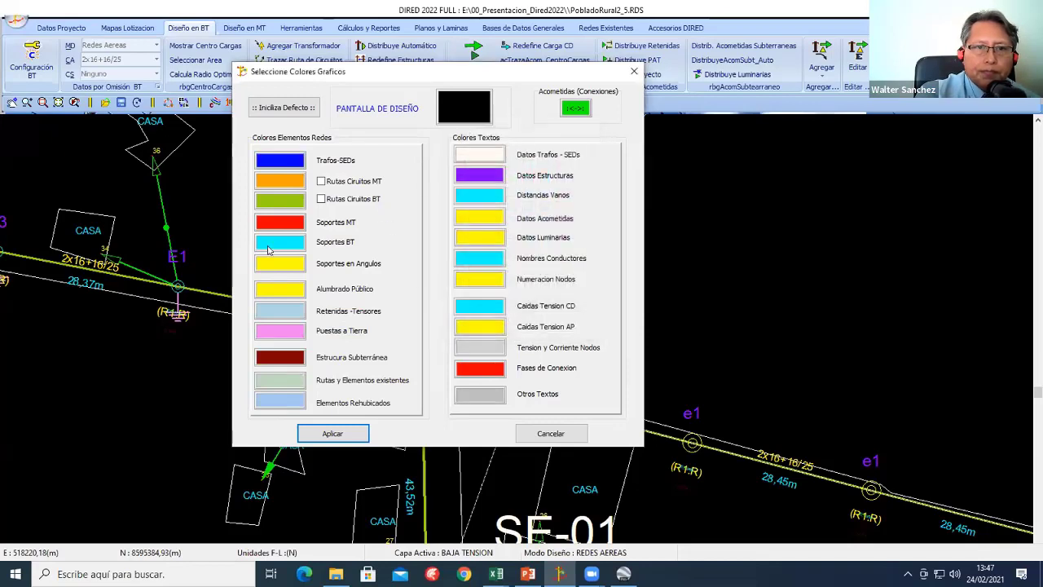
pyautogui.click(320, 200)
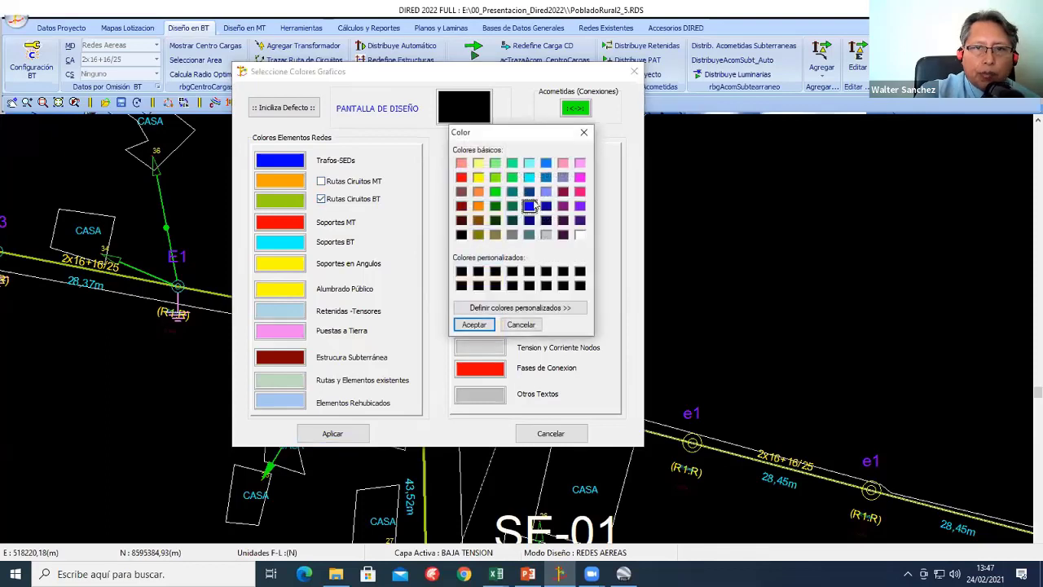
pyautogui.click(581, 207)
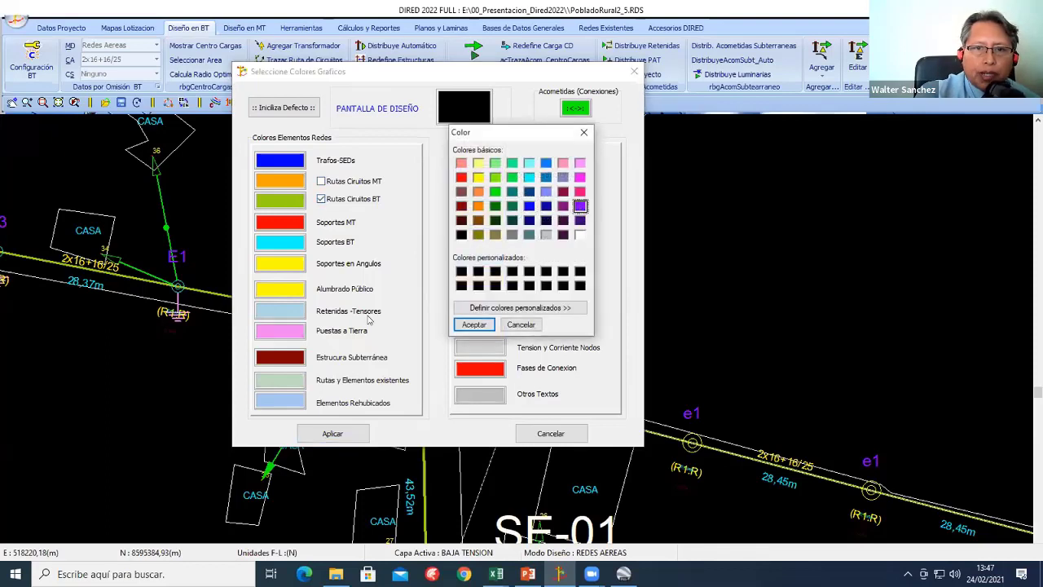
pyautogui.click(467, 325)
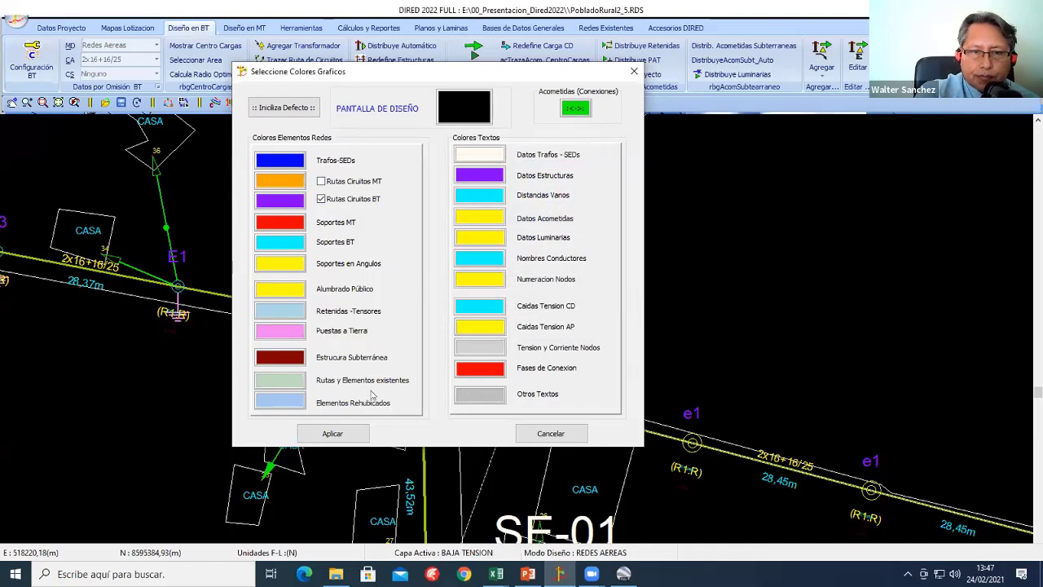
pyautogui.click(295, 311)
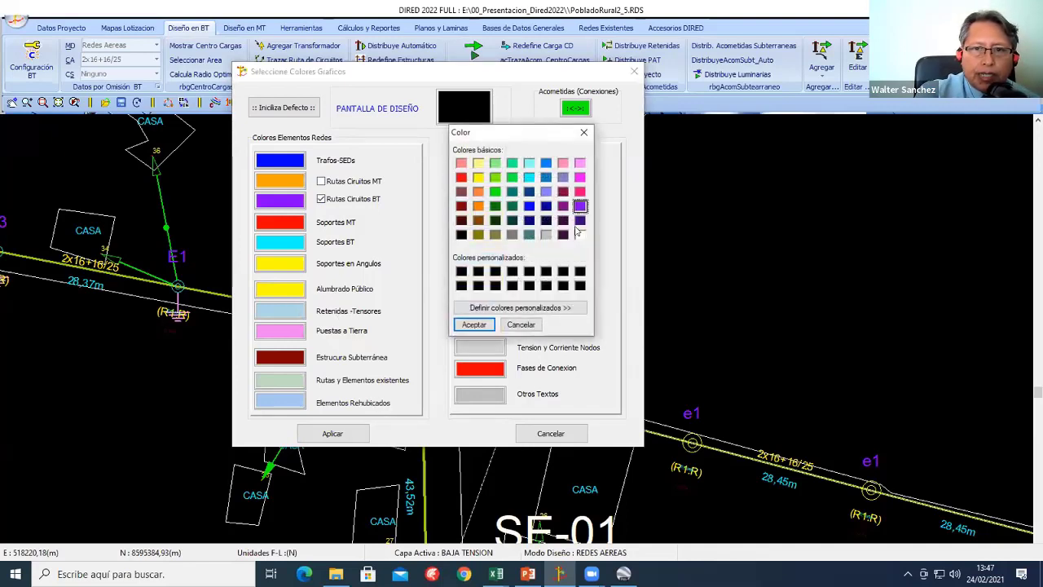
pyautogui.click(580, 192)
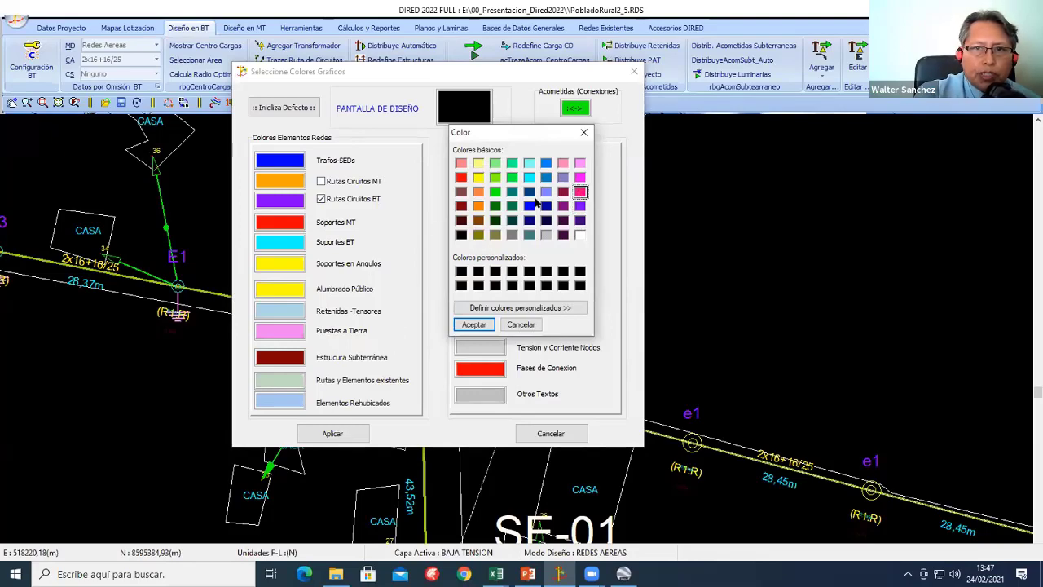
pyautogui.click(474, 325)
pyautogui.click(332, 432)
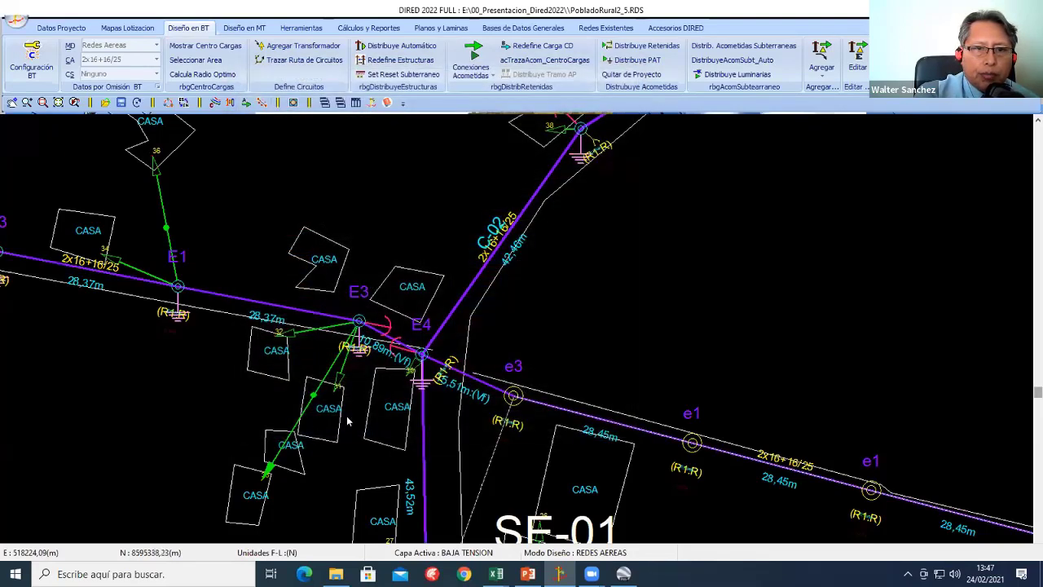
# Step: Zoom and pan around SE-01 to review the recoloured circuit routes
pyautogui.scroll(-3, 347, 420)
pyautogui.scroll(-2, 316, 377)
pyautogui.scroll(2, 356, 352)
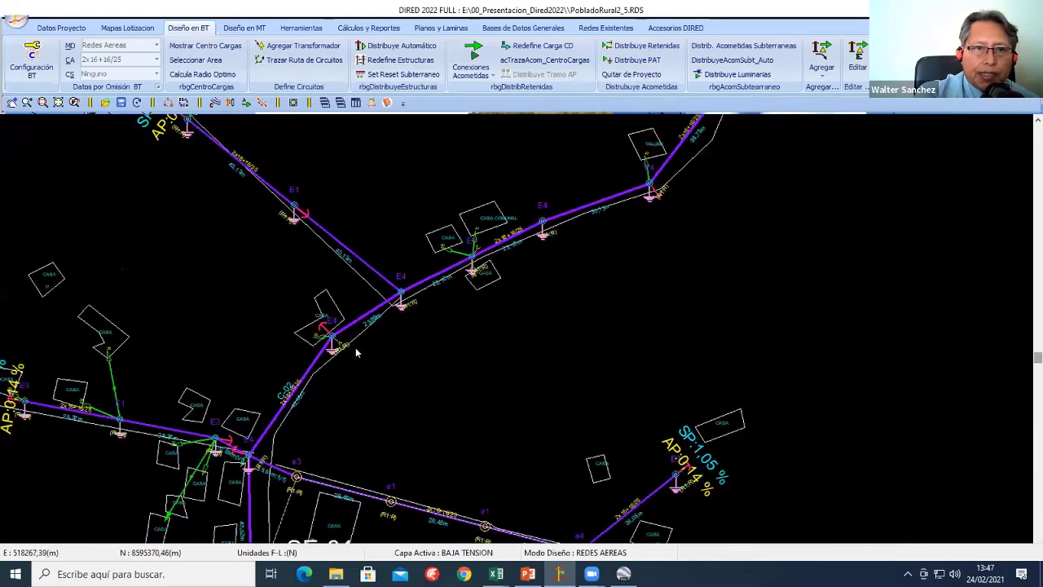
pyautogui.scroll(2, 356, 352)
pyautogui.scroll(-3, 490, 316)
pyautogui.scroll(1, 552, 360)
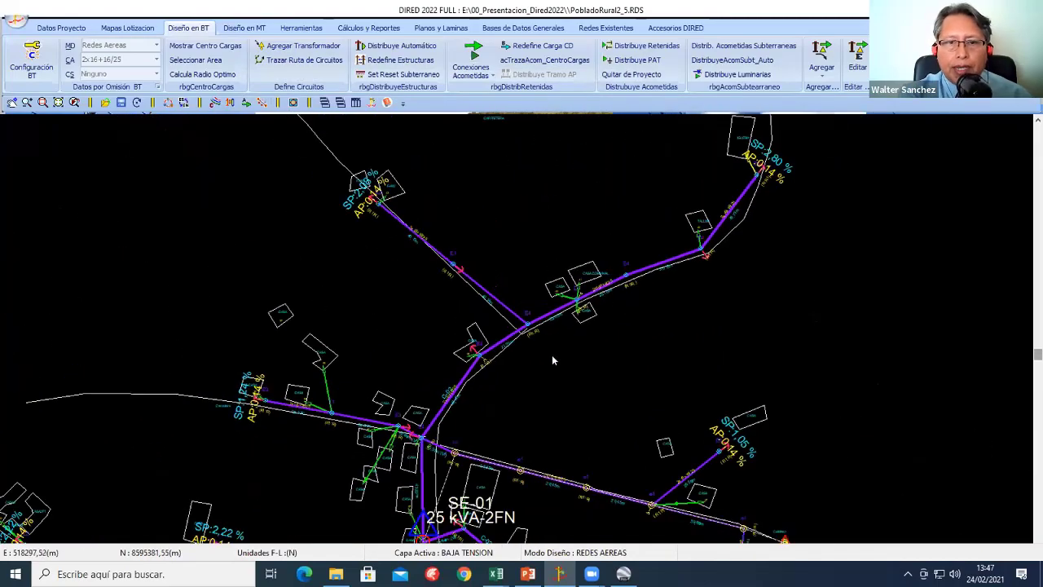
pyautogui.moveTo(552, 359); pyautogui.dragTo(444, 239, button='middle')
pyautogui.scroll(-1, 443, 239)
pyautogui.scroll(-1, 470, 291)
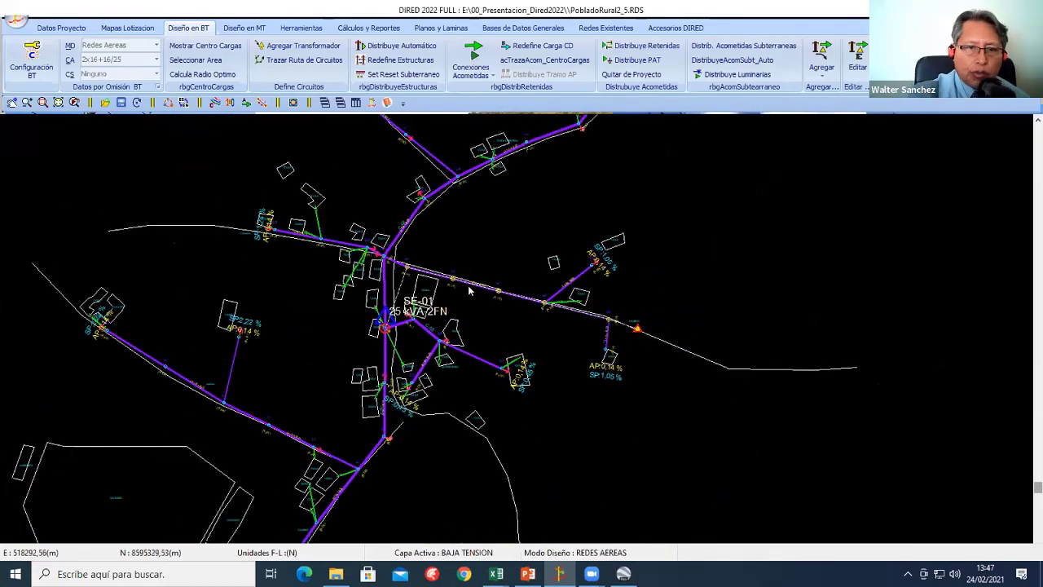
pyautogui.scroll(2, 470, 291)
pyautogui.scroll(1, 473, 329)
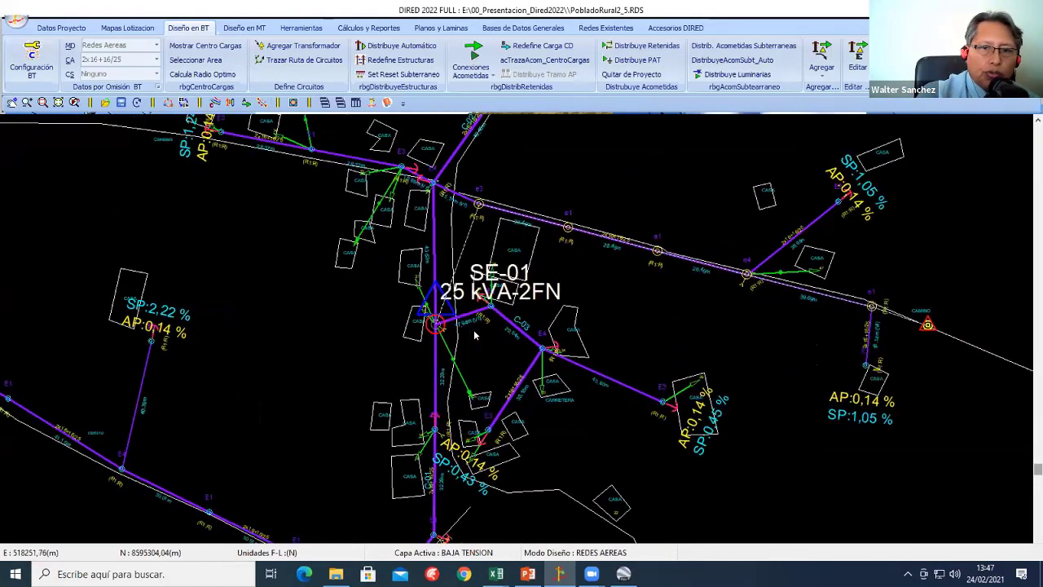
pyautogui.scroll(1, 473, 332)
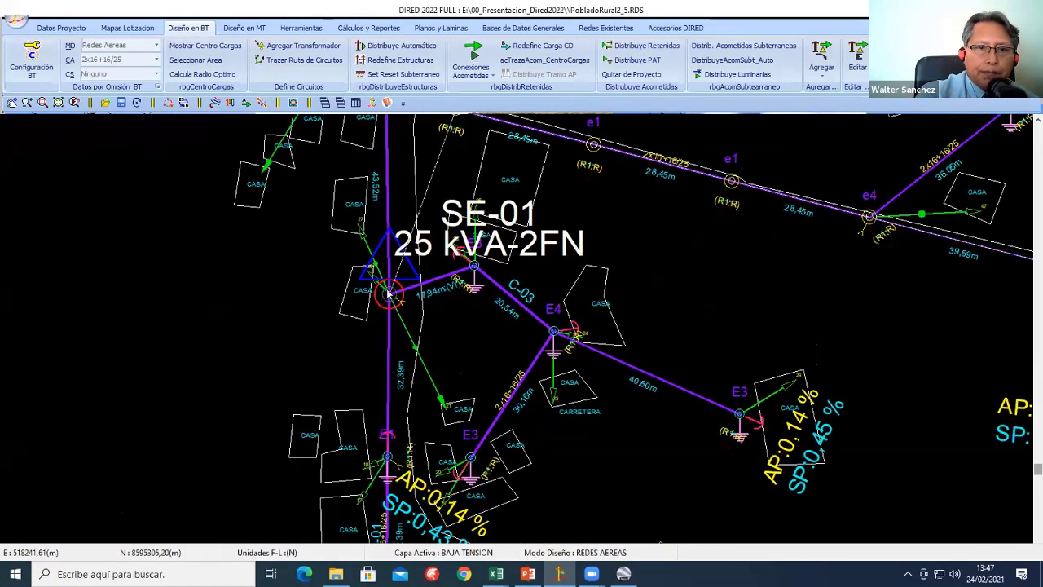
# Step: Set transformer SE-01's network colour to cyan and save its data
pyautogui.doubleClick(389, 294)
pyautogui.click(295, 159)
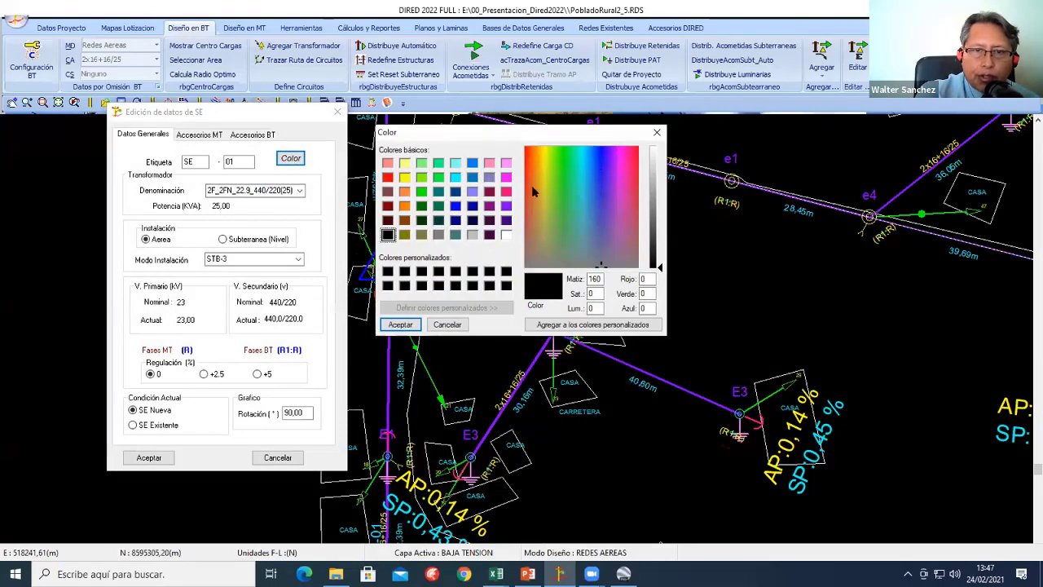
pyautogui.click(454, 178)
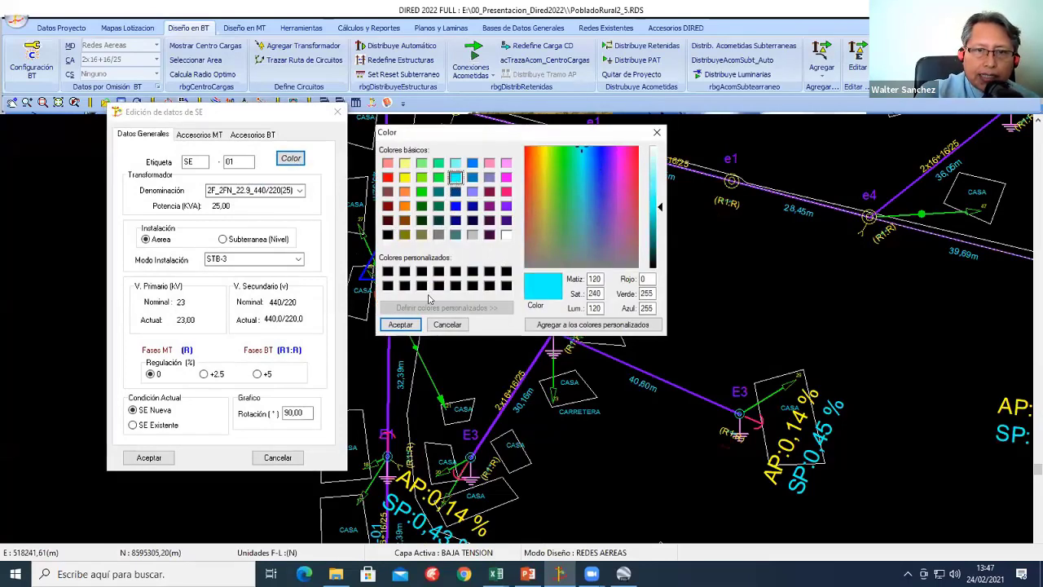
pyautogui.click(400, 324)
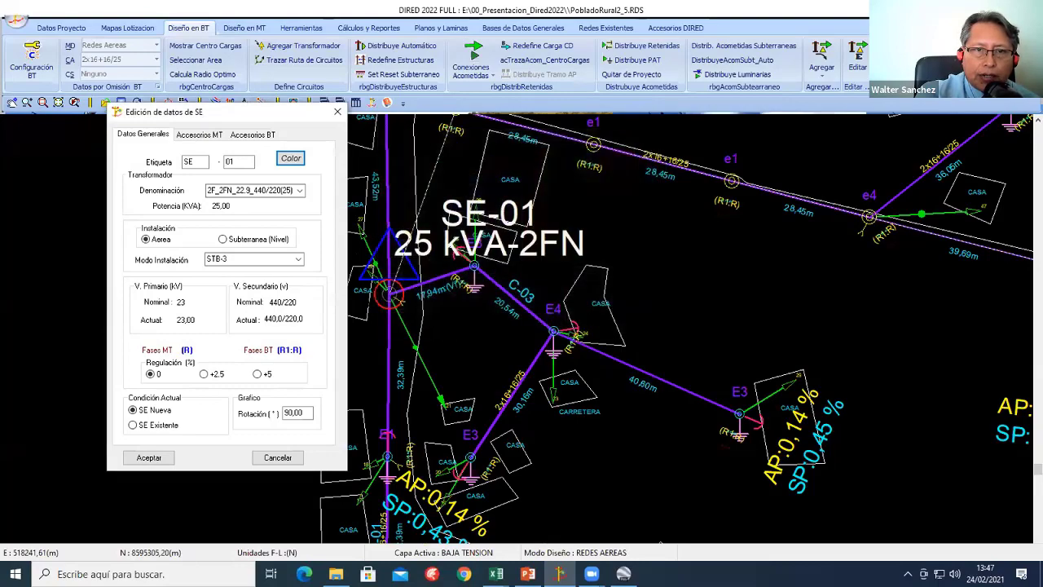
pyautogui.click(149, 458)
# Step: Zoom and pan to centre the plan on the cyan SE-01 network
pyautogui.scroll(-3, 413, 330)
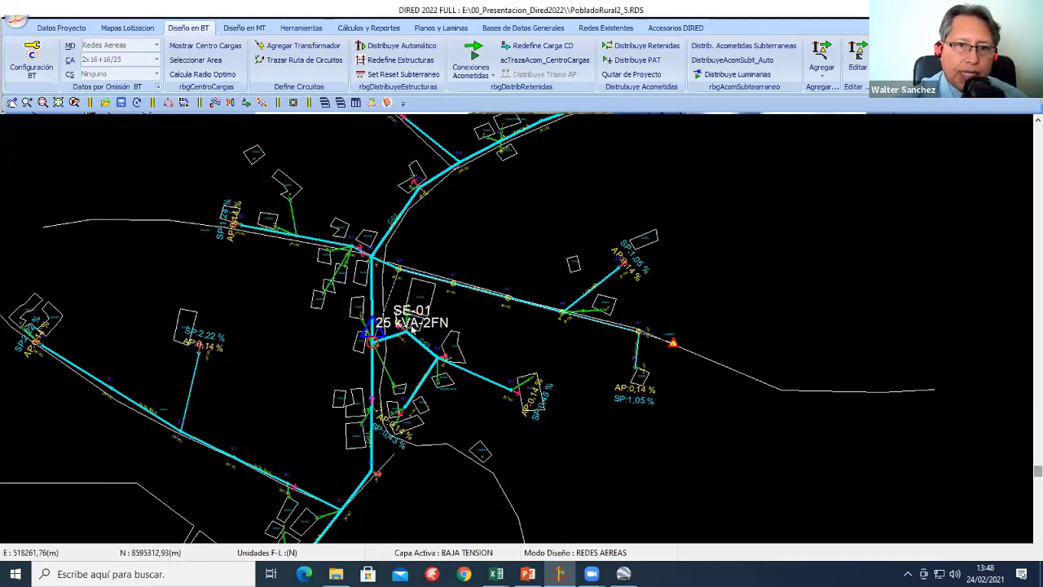
pyautogui.scroll(-1, 412, 326)
pyautogui.scroll(-1, 424, 330)
pyautogui.scroll(-2, 444, 334)
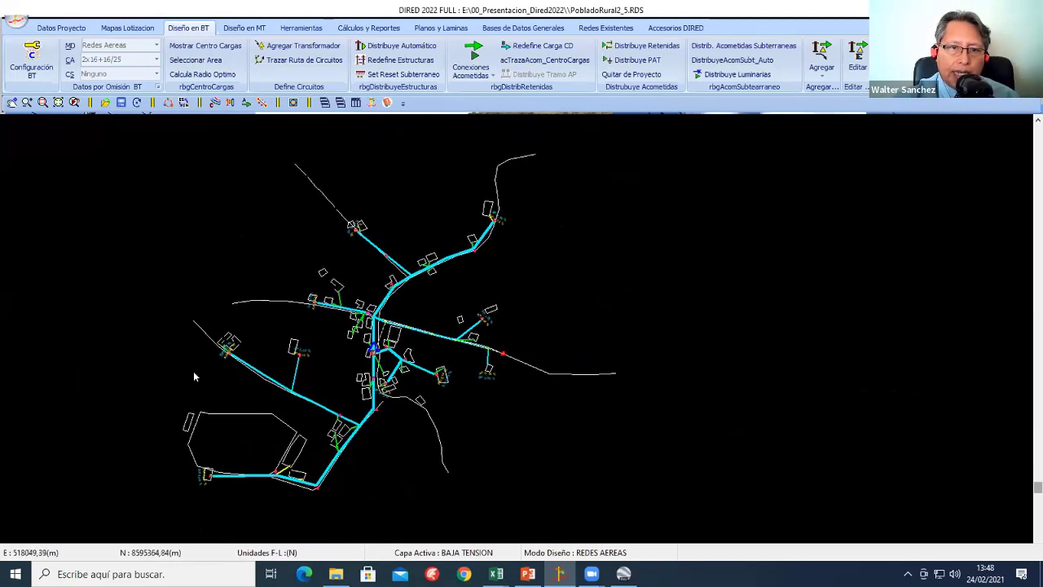
pyautogui.scroll(1, 245, 368)
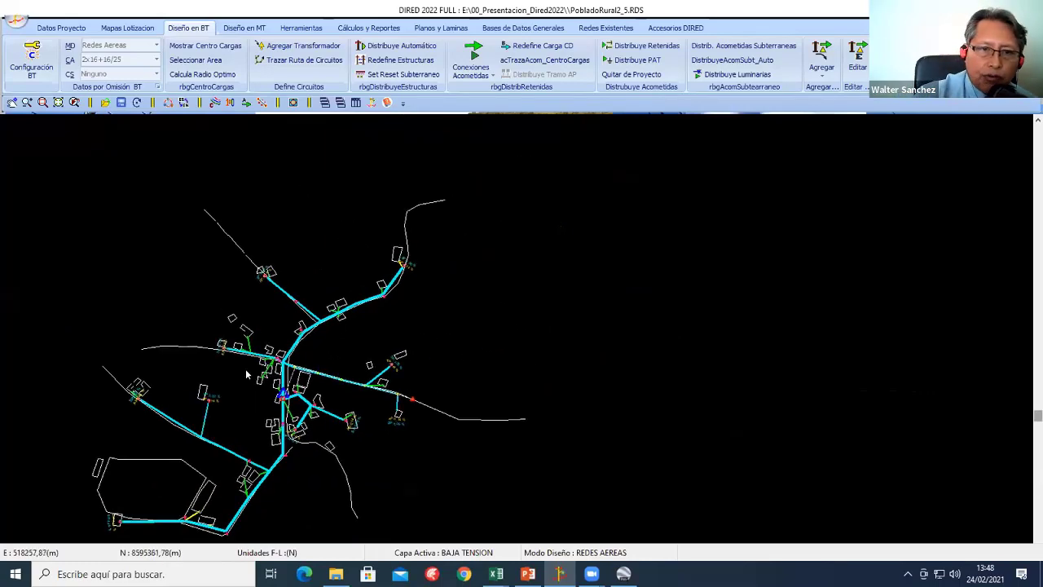
pyautogui.scroll(2, 245, 369)
pyautogui.scroll(1, 363, 329)
pyautogui.moveTo(363, 328); pyautogui.dragTo(522, 358, button='middle')
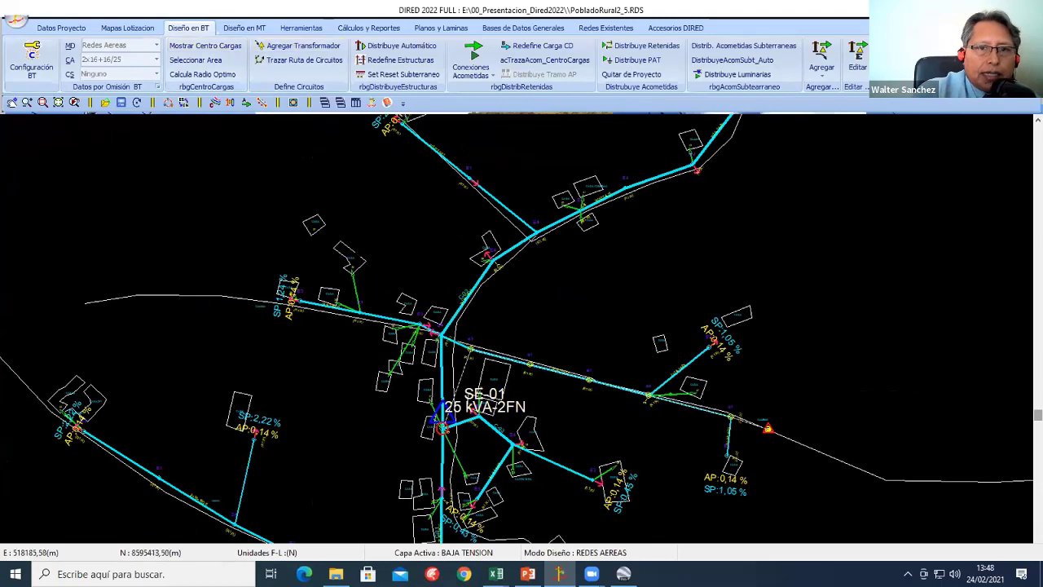
pyautogui.scroll(1, 506, 287)
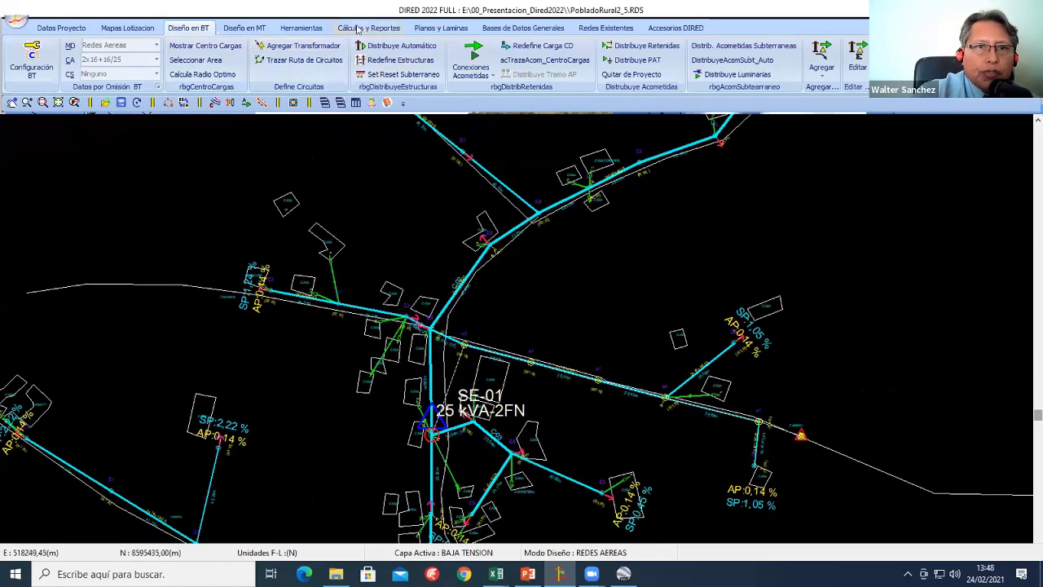
pyautogui.scroll(-3, 226, 84)
# Step: Open the low-voltage voltage-drop table and step down the Caída (%) column to the last node
pyautogui.click(88, 48)
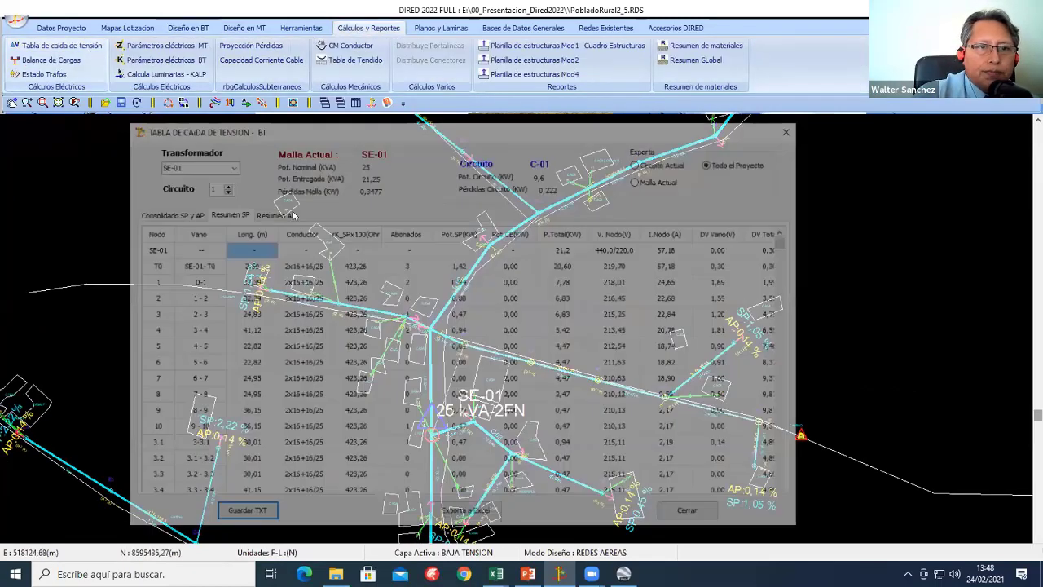
pyautogui.moveTo(331, 136); pyautogui.dragTo(310, 86)
pyautogui.click(336, 223)
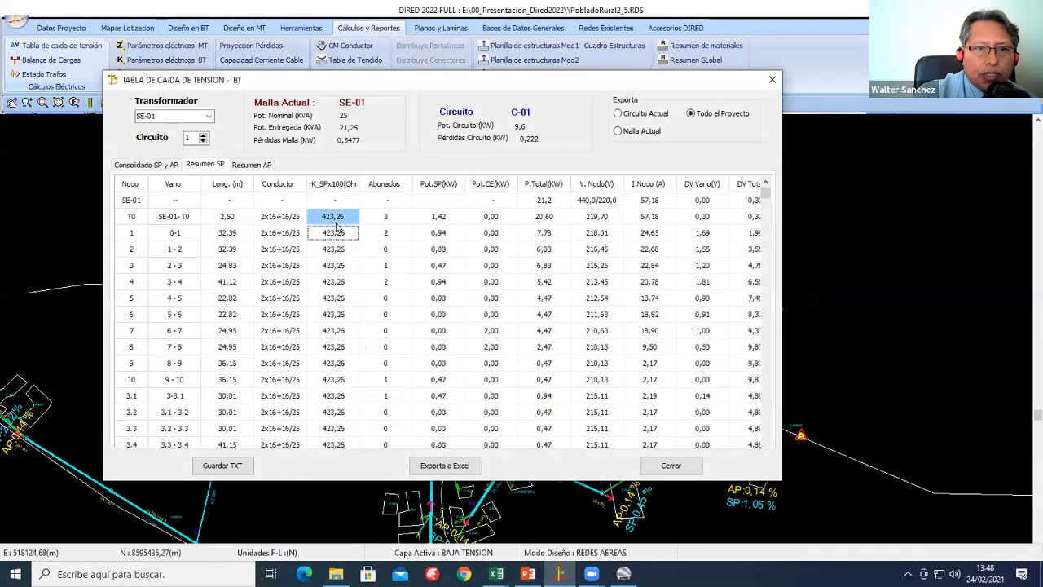
pyautogui.press('Right')
pyautogui.press('Right')
pyautogui.press('Right')
pyautogui.press('Right')
pyautogui.press('Right')
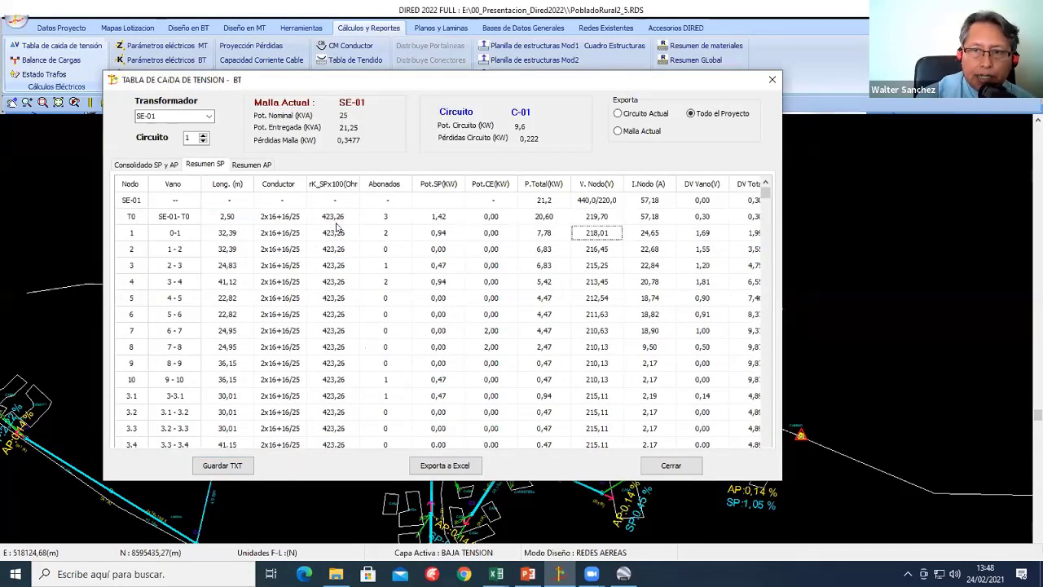
pyautogui.press('Right')
pyautogui.press('Right')
pyautogui.press('Right')
pyautogui.press('Down')
pyautogui.press('Down')
pyautogui.press('Down')
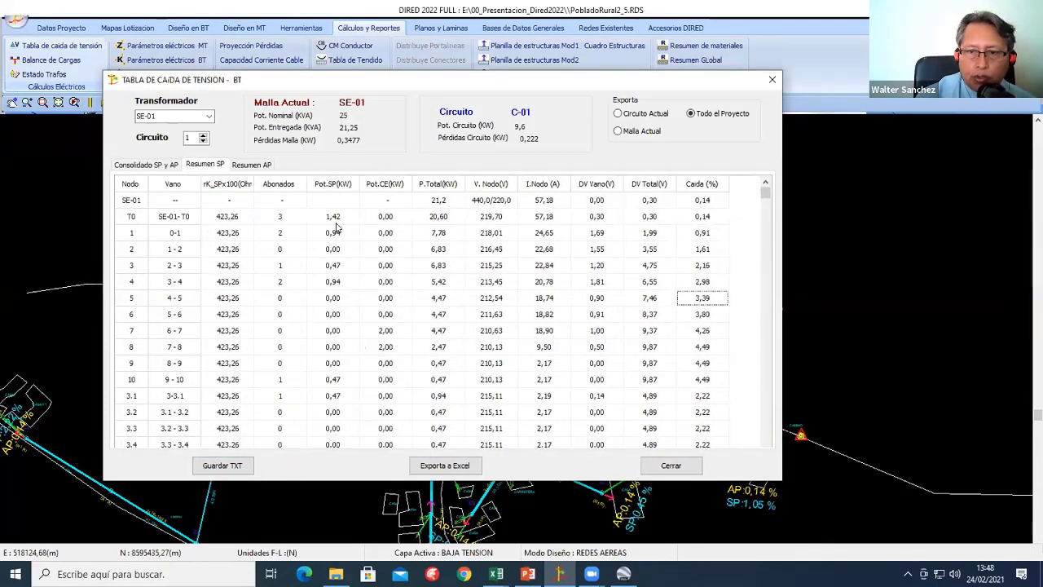
pyautogui.press('Down')
pyautogui.press('Down')
pyautogui.press('Down')
pyautogui.press('Down')
pyautogui.press('Down')
pyautogui.press('Down')
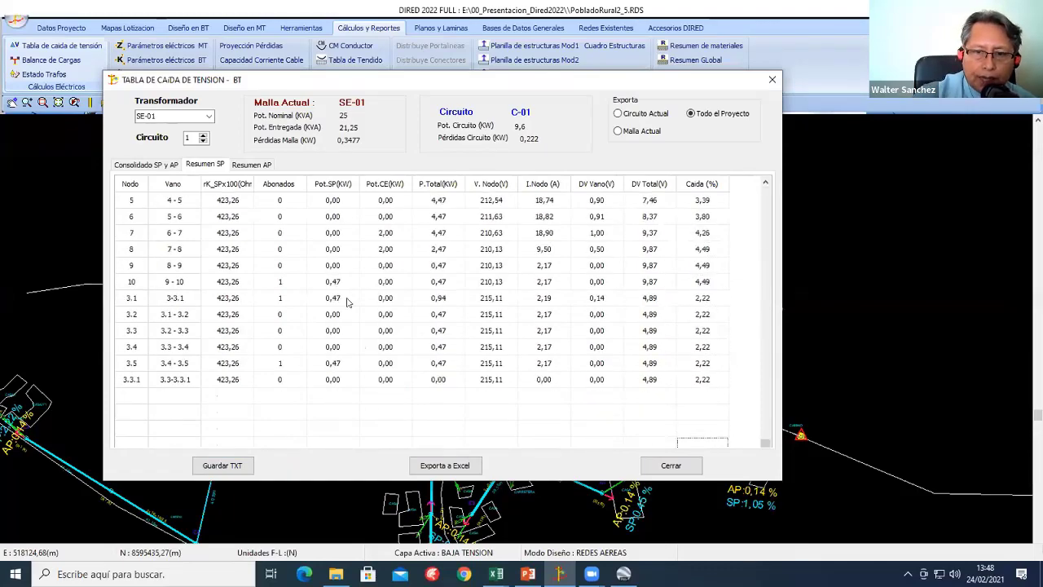
# Step: Close the table and zoom into the SE-01 plan labelled SP 1,24% and AP 0,14%
pyautogui.click(670, 465)
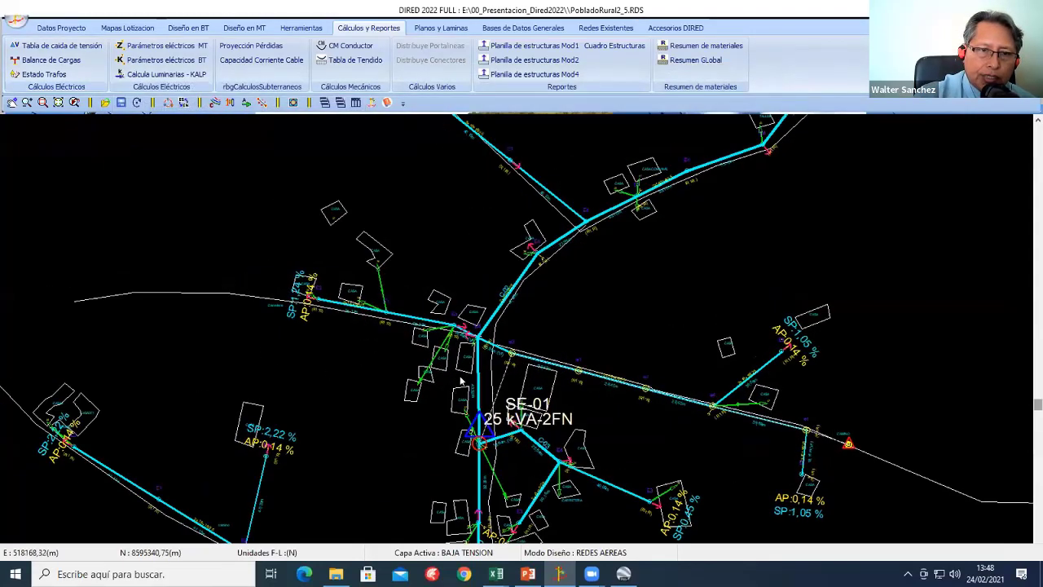
pyautogui.scroll(3, 439, 308)
pyautogui.scroll(2, 439, 308)
pyautogui.scroll(1, 373, 251)
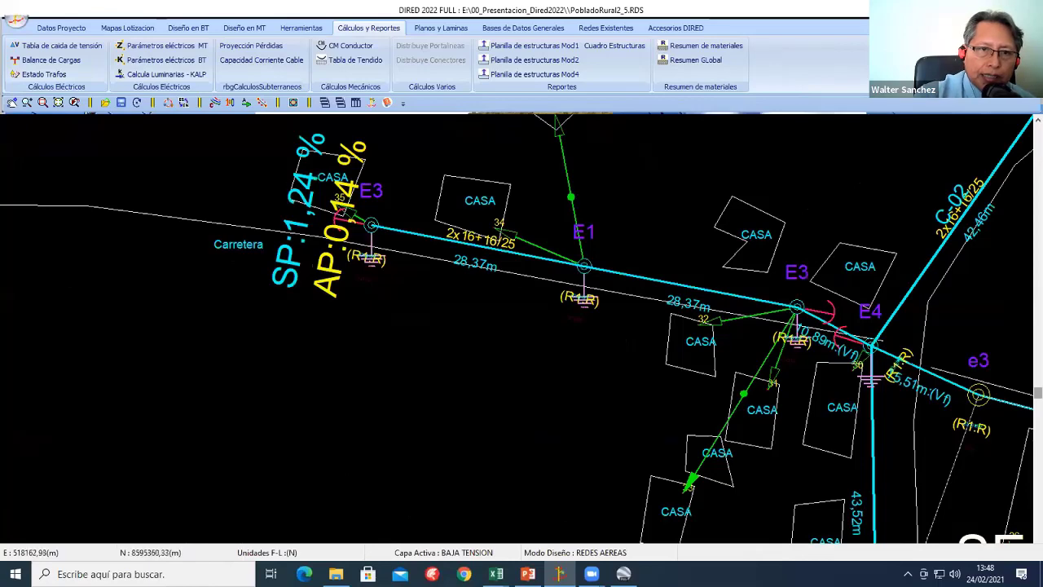
# Step: Pan and zoom the plan to show the Carretera poles and the whole network around SE-01
pyautogui.moveTo(318, 266); pyautogui.dragTo(369, 330, button='middle')
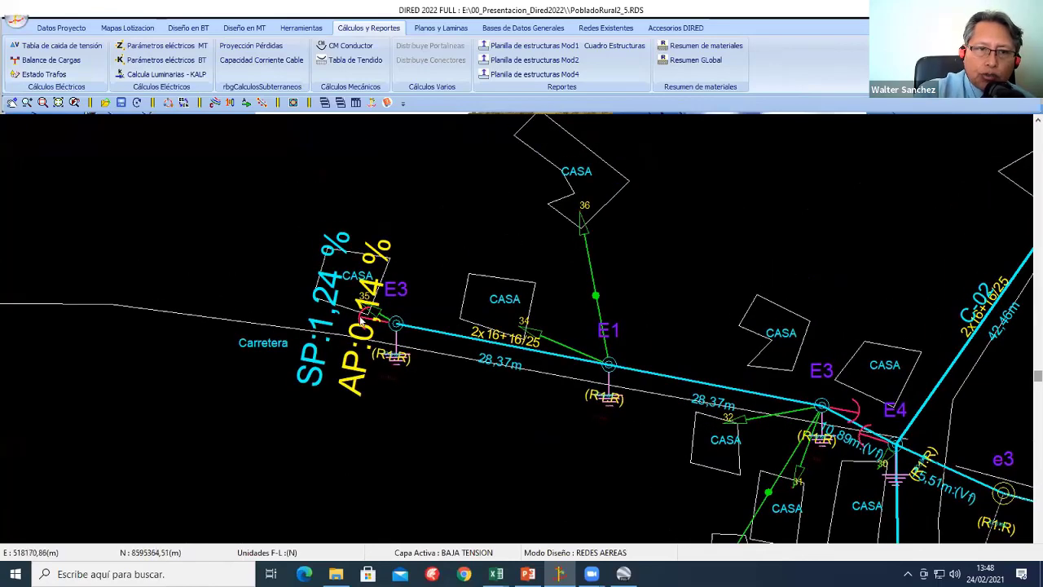
pyautogui.scroll(-3, 362, 322)
pyautogui.scroll(2, 414, 323)
pyautogui.scroll(2, 414, 324)
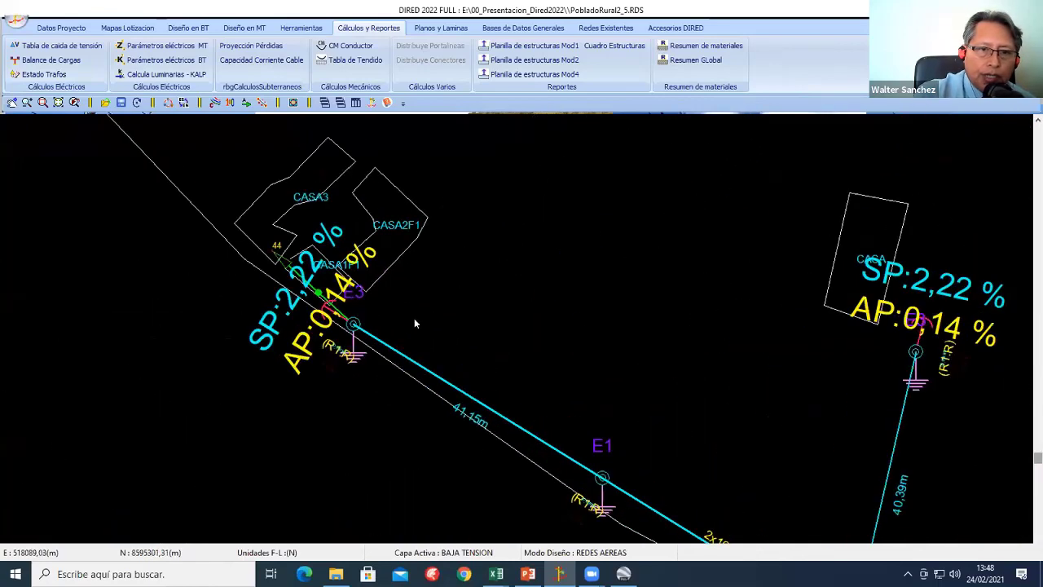
pyautogui.scroll(-1, 288, 324)
pyautogui.scroll(-2, 288, 324)
pyautogui.scroll(-2, 519, 269)
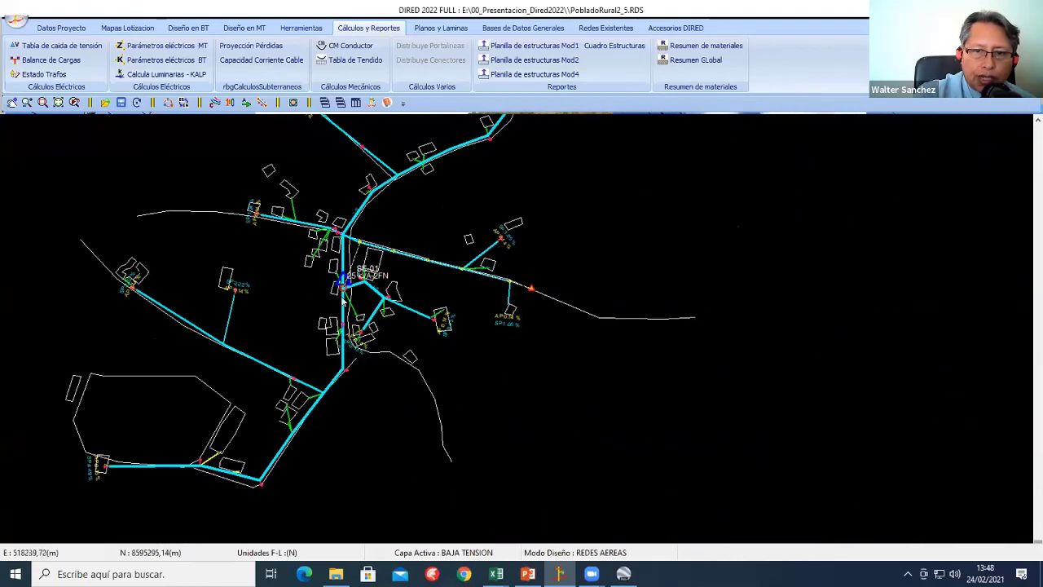
pyautogui.moveTo(519, 268)
pyautogui.mouseDown(button='middle')
pyautogui.moveTo(453, 464)
pyautogui.moveTo(308, 443)
pyautogui.mouseUp(button='middle')
pyautogui.scroll(2, 454, 457)
pyautogui.scroll(2, 437, 355)
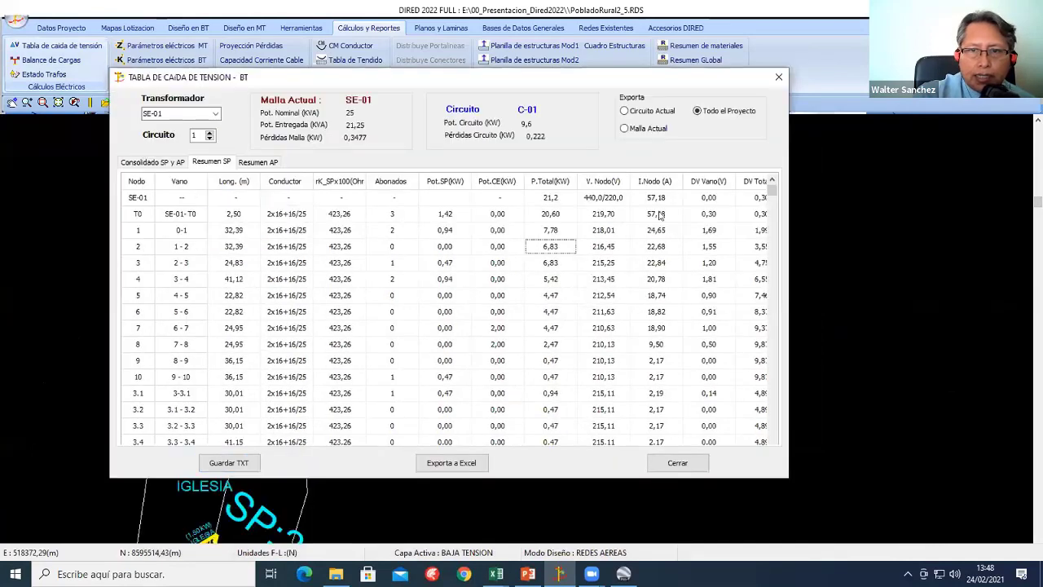
# Step: Check the Caída (%) column to the 4,49% maximum at nodes 8–10, back up to SE-01, then close it
pyautogui.click(660, 213)
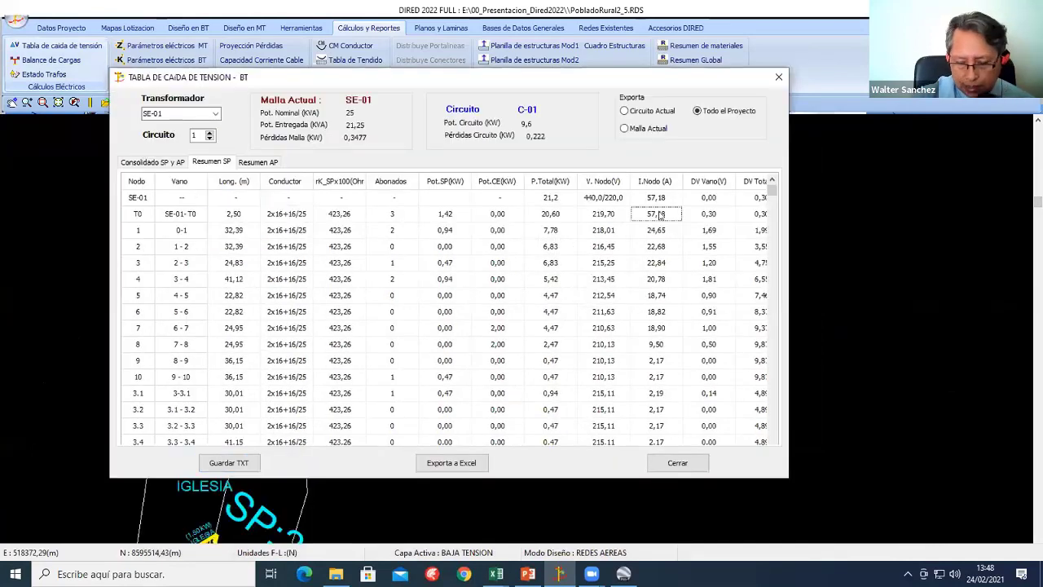
pyautogui.press('Right')
pyautogui.press('Right')
pyautogui.press('Right')
pyautogui.press('Down')
pyautogui.press('Down')
pyautogui.press('Down')
pyautogui.press('Down')
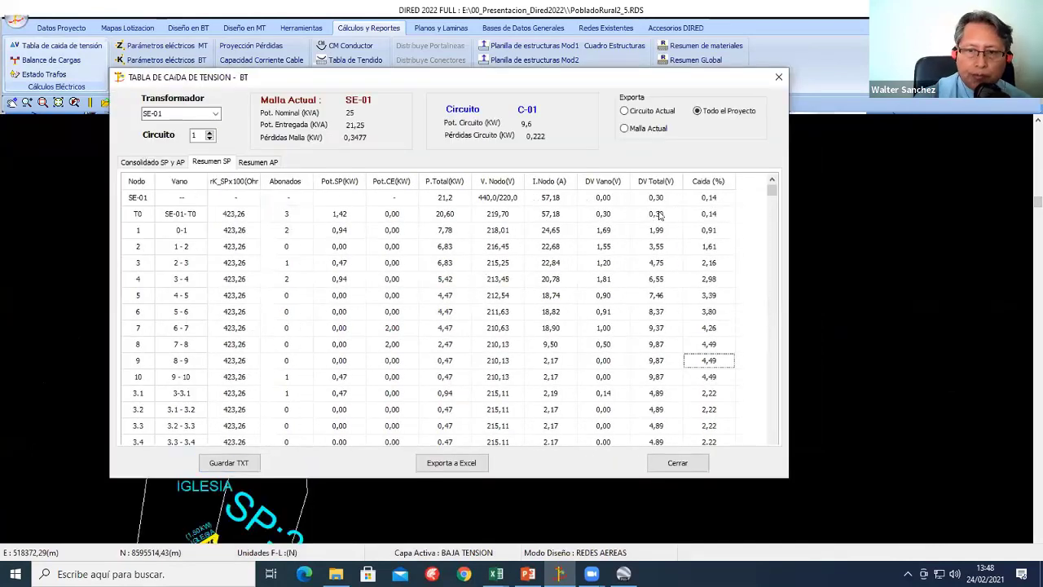
pyautogui.press('Down')
pyautogui.press('Down')
pyautogui.press('Down')
pyautogui.press('Up')
pyautogui.press('Up')
pyautogui.press('Up')
pyautogui.press('Up')
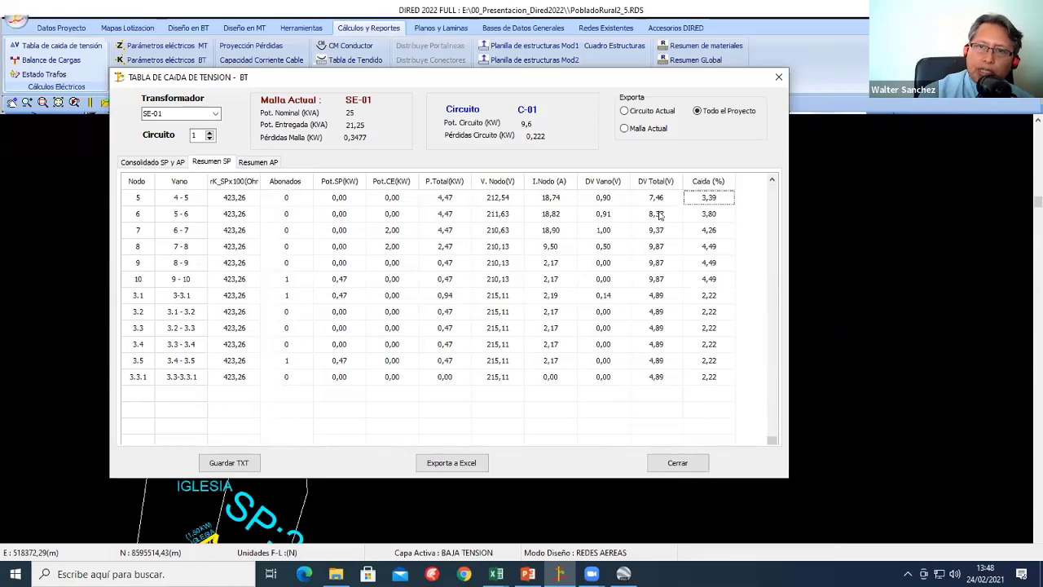
pyautogui.press('Up')
pyautogui.press('Up')
pyautogui.press('Up')
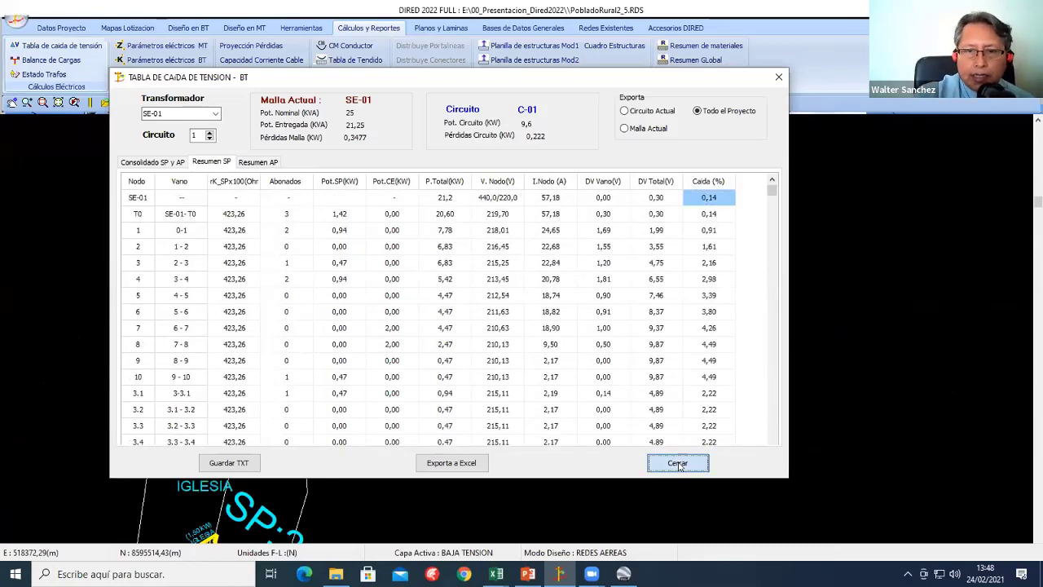
pyautogui.click(677, 463)
# Step: Show plan sheet frames 1 and 2 over the SP/AP network and centre them
pyautogui.scroll(-2, 454, 371)
pyautogui.moveTo(353, 541); pyautogui.dragTo(339, 357, button='middle')
pyautogui.scroll(-2, 359, 338)
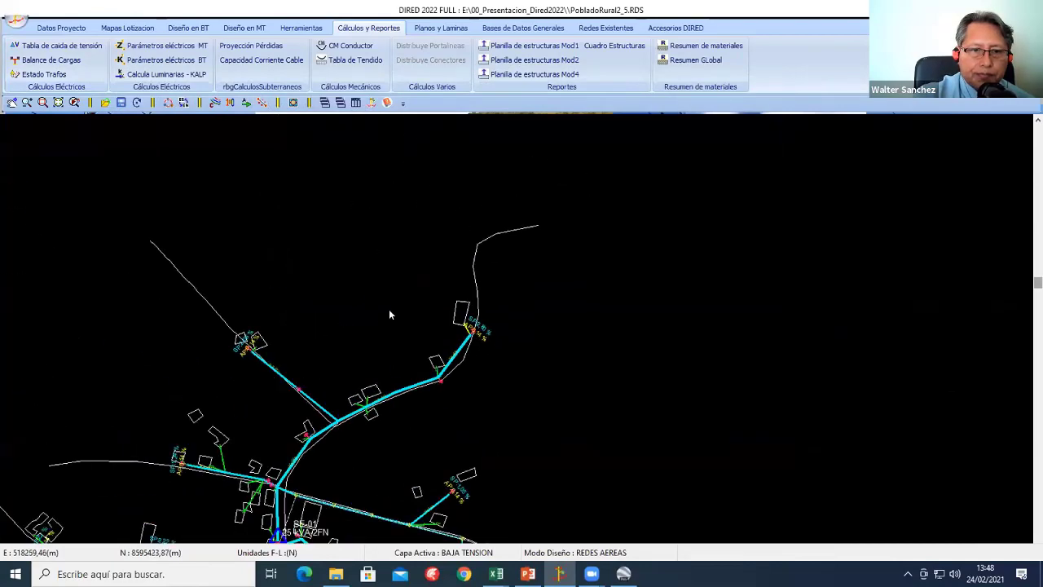
pyautogui.scroll(1, 440, 298)
pyautogui.scroll(2, 456, 273)
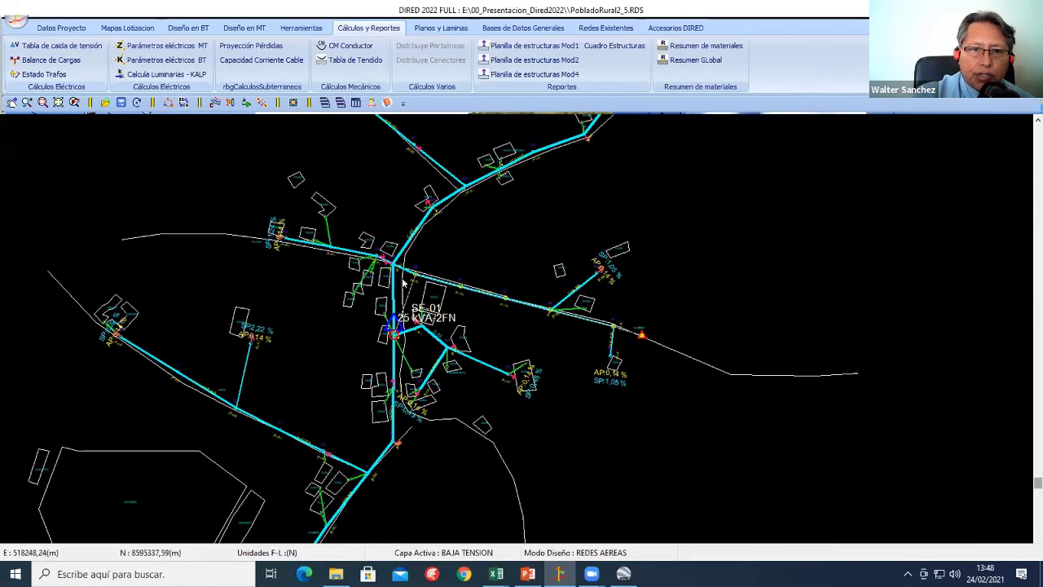
pyautogui.scroll(1, 445, 244)
pyautogui.scroll(1, 432, 216)
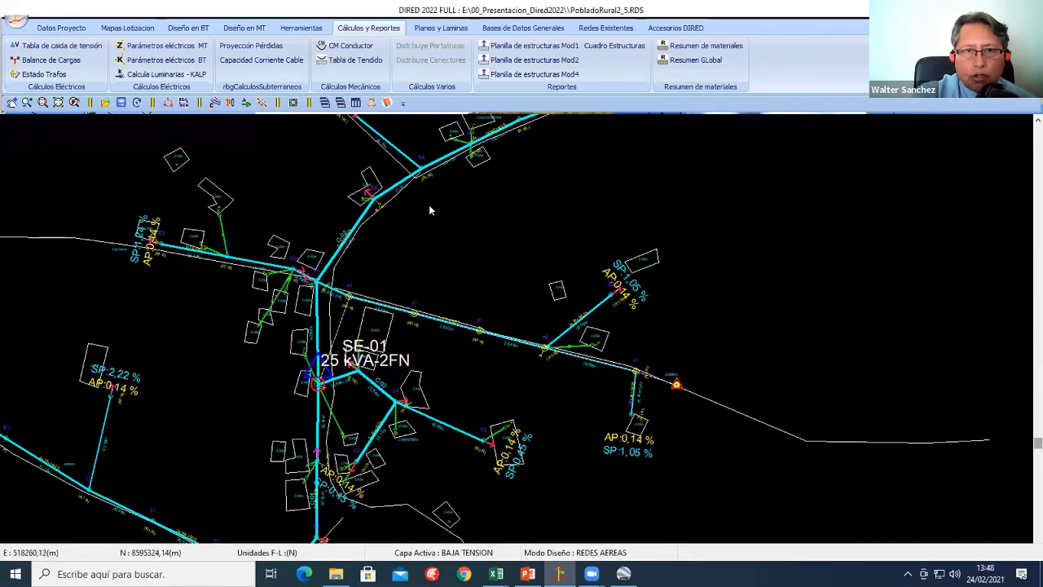
pyautogui.click(431, 30)
pyautogui.scroll(-2, 743, 231)
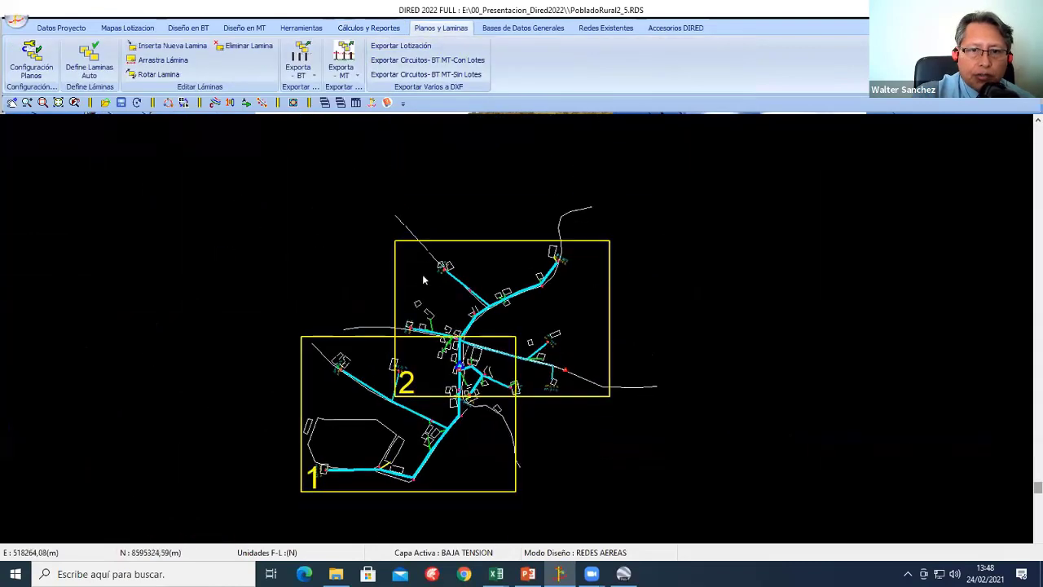
pyautogui.moveTo(518, 296); pyautogui.dragTo(464, 215, button='middle')
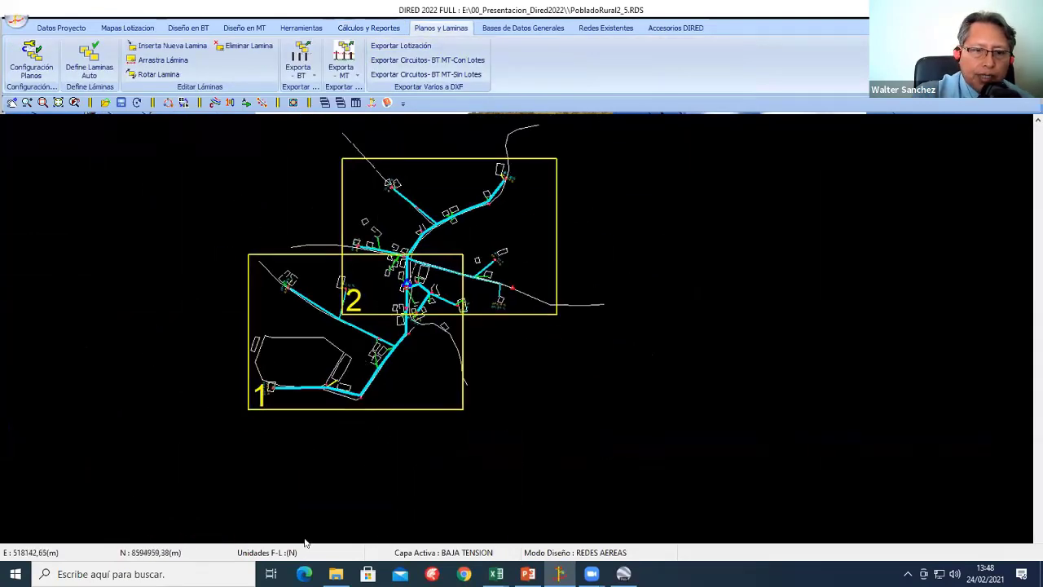
# Step: Search Windows for AUTOCAD and launch AutoCAD 2014
pyautogui.click(154, 570)
pyautogui.write('A')
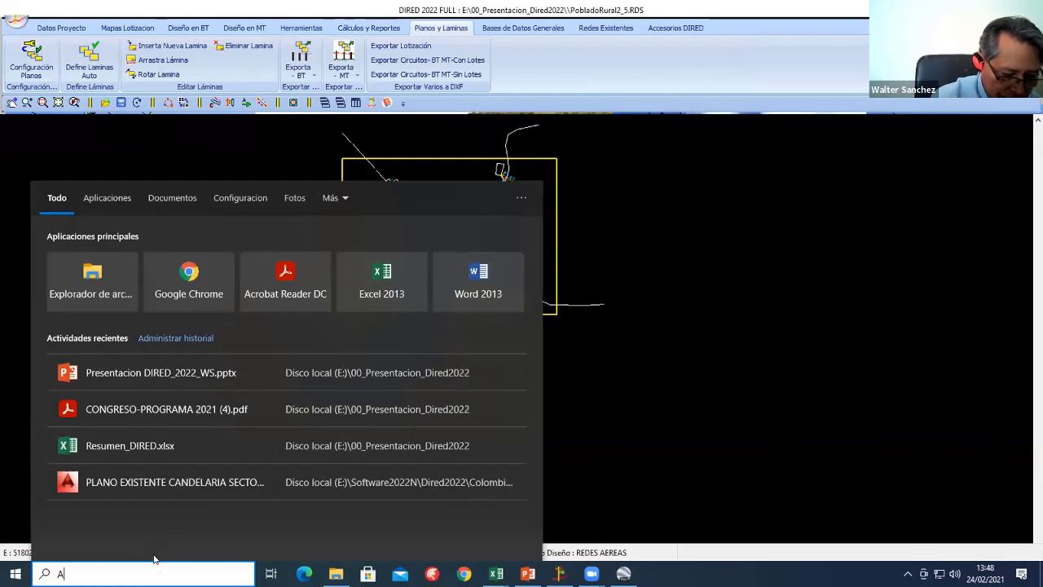
pyautogui.write('UTOCA')
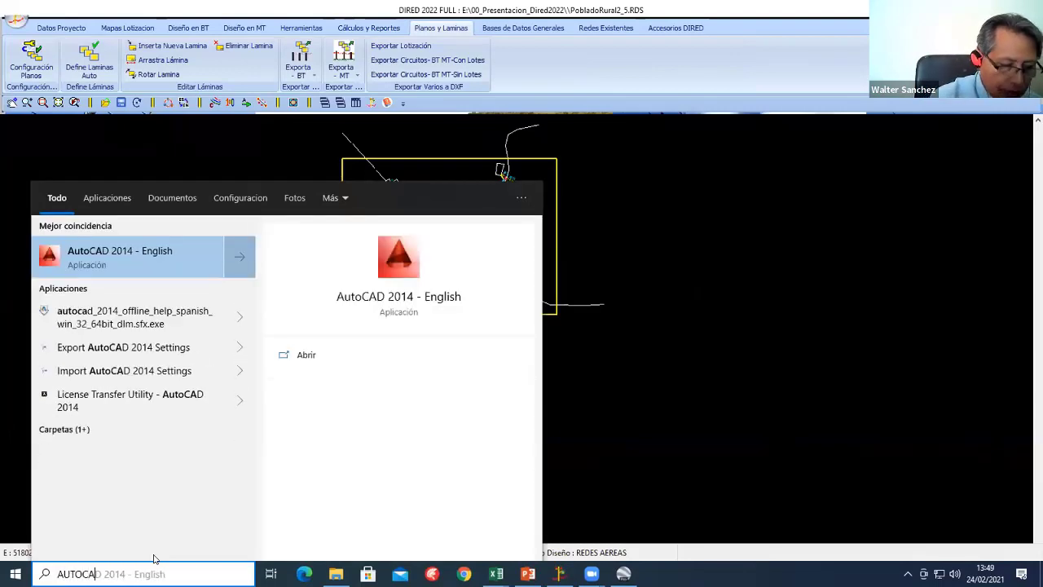
pyautogui.write('D')
pyautogui.click(121, 250)
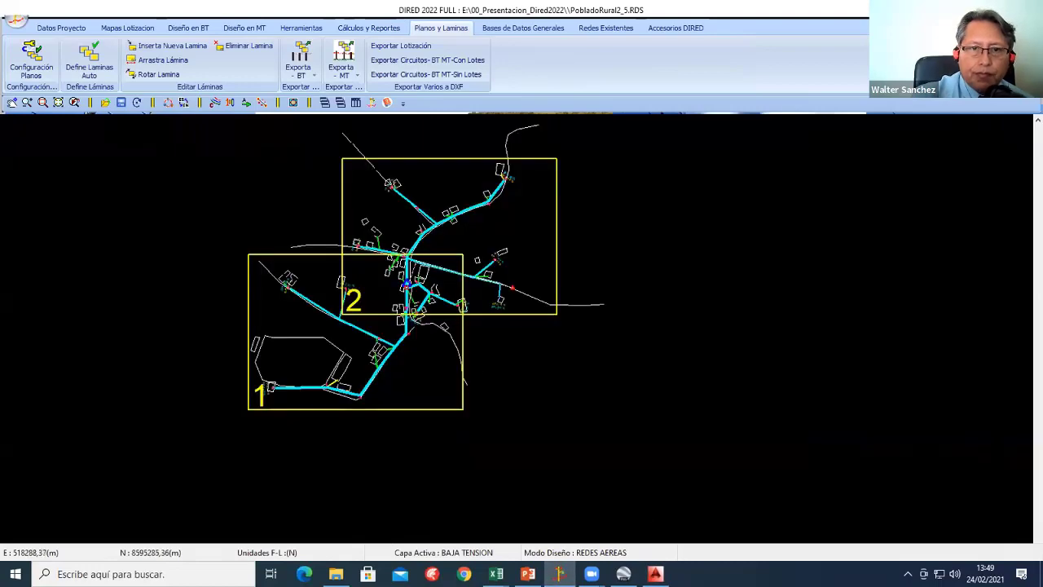
# Step: Make the MEDIA TENSION layer active and frame the orange MT line to SE-01
pyautogui.scroll(2, 441, 283)
pyautogui.scroll(-1, 463, 311)
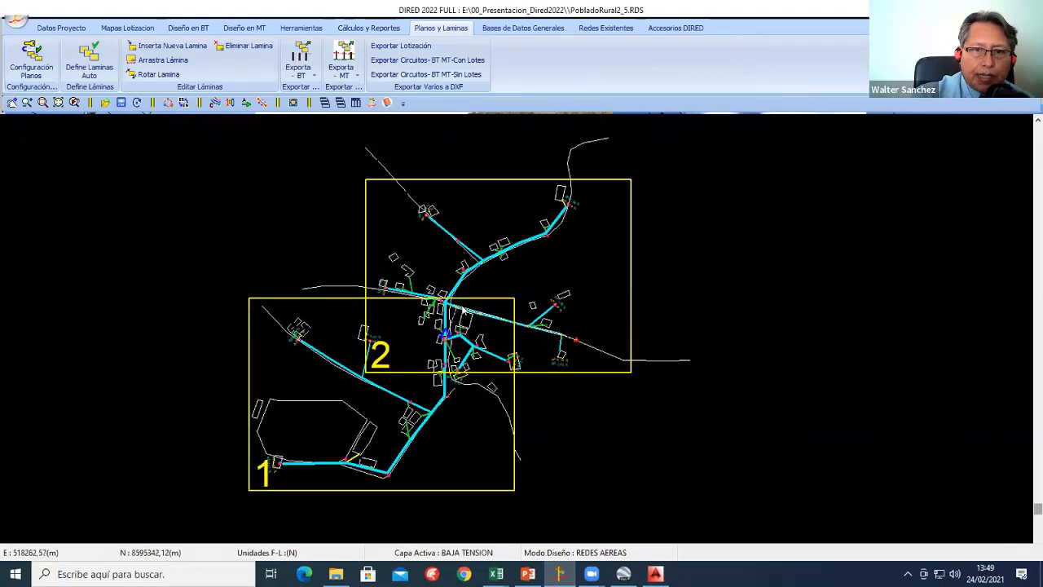
pyautogui.moveTo(437, 337); pyautogui.dragTo(467, 372, button='middle')
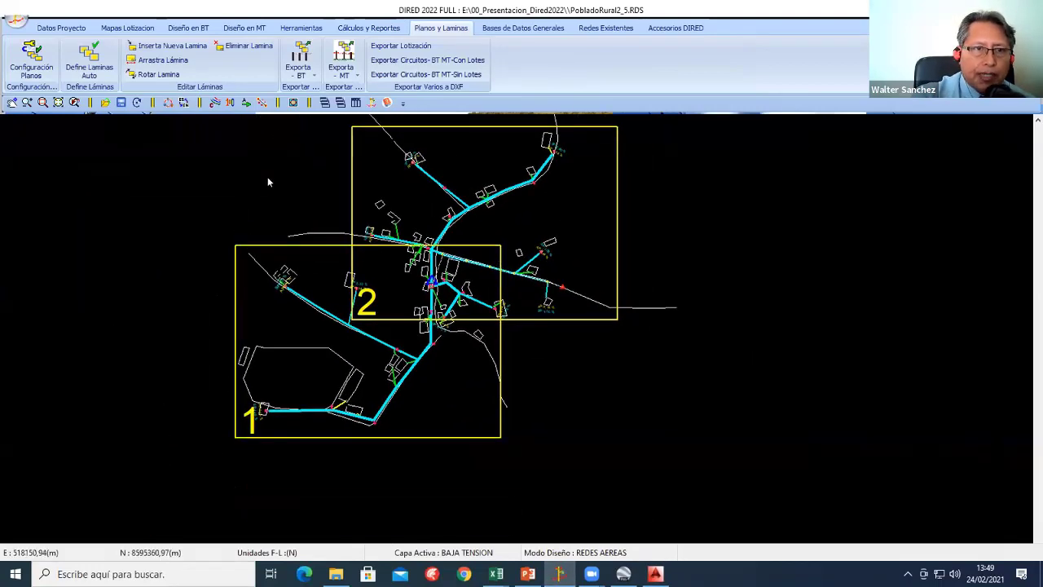
pyautogui.click(484, 553)
pyautogui.scroll(-1, 447, 339)
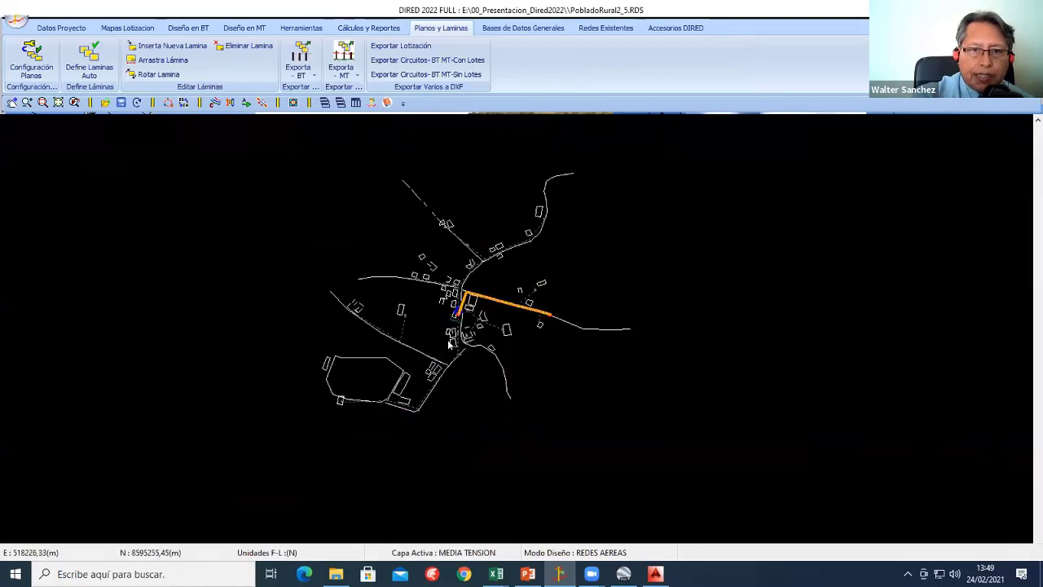
pyautogui.scroll(1, 448, 340)
pyautogui.scroll(2, 409, 252)
pyautogui.moveTo(408, 247); pyautogui.dragTo(412, 491, button='middle')
pyautogui.scroll(3, 569, 460)
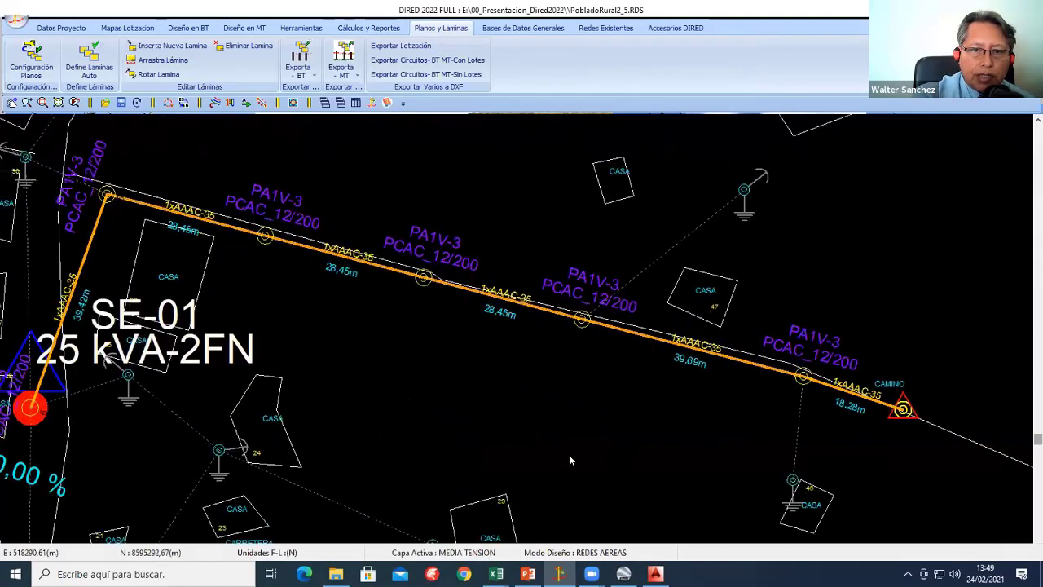
pyautogui.moveTo(256, 299); pyautogui.dragTo(399, 296, button='middle')
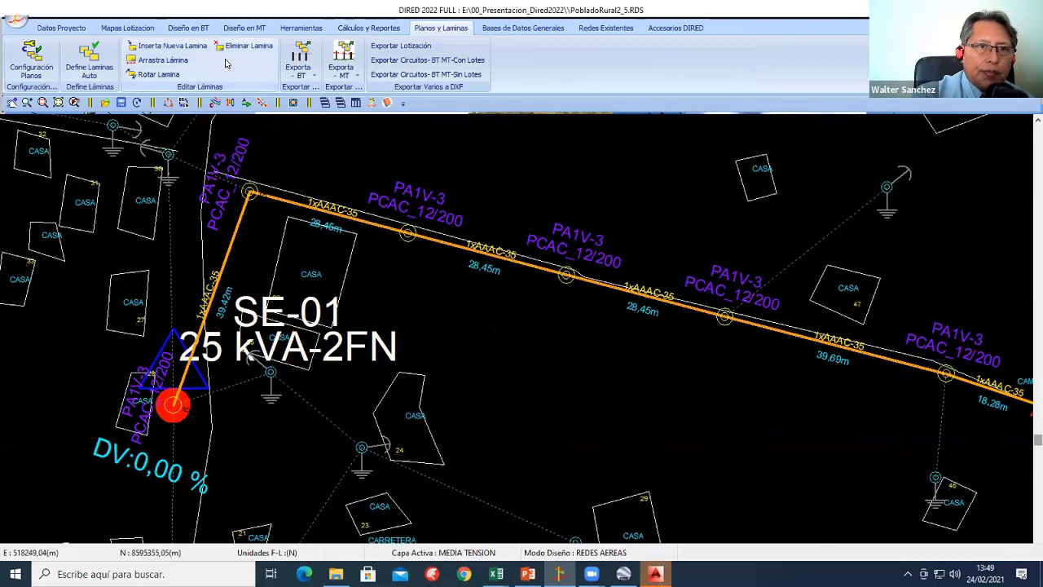
pyautogui.scroll(-4, 359, 94)
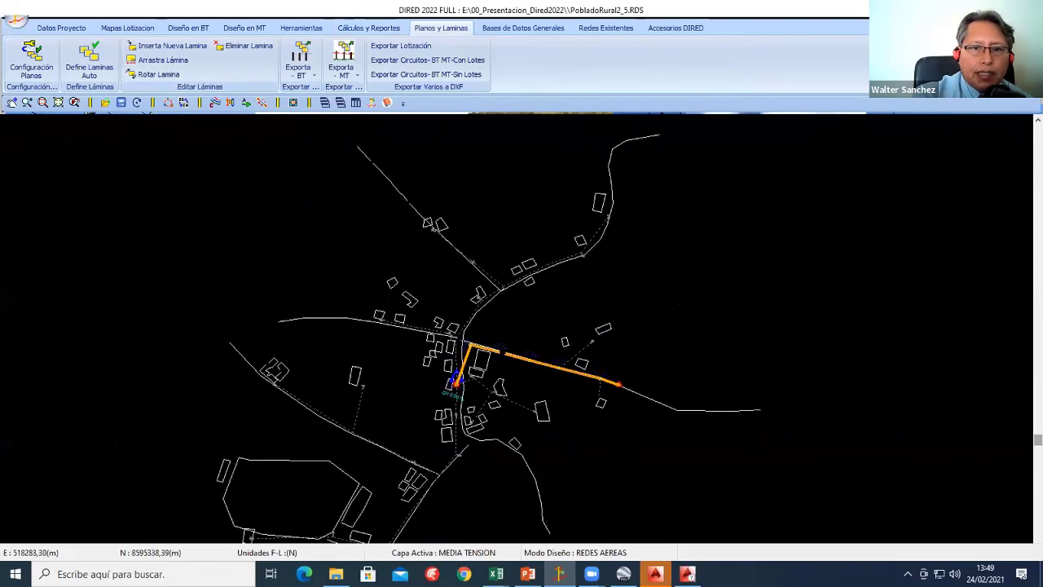
pyautogui.scroll(1, 204, 70)
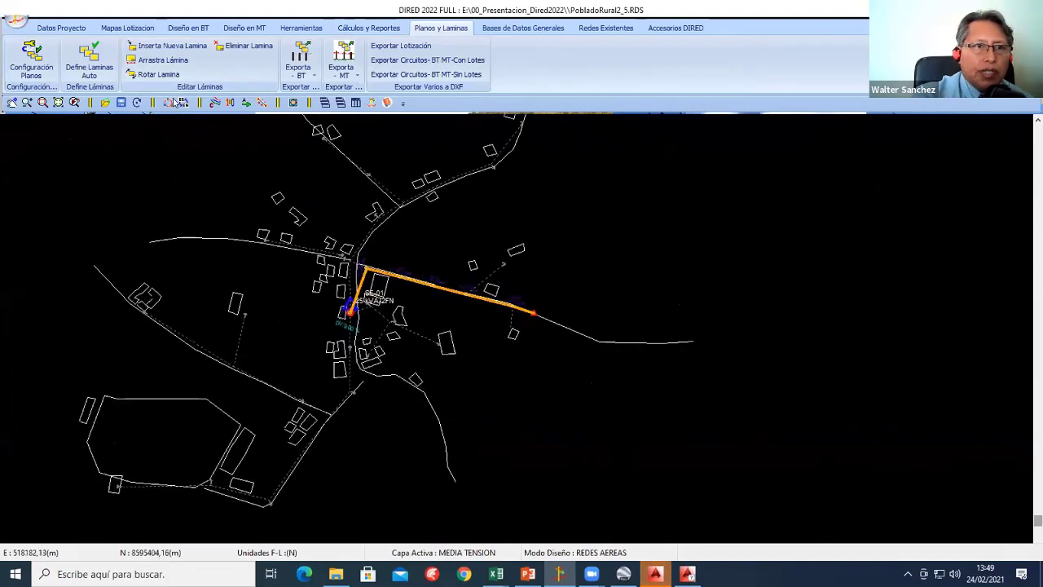
# Step: Auto-define sheet 1 and position its frame around the whole MT network and village
pyautogui.click(89, 59)
pyautogui.scroll(-2, 432, 261)
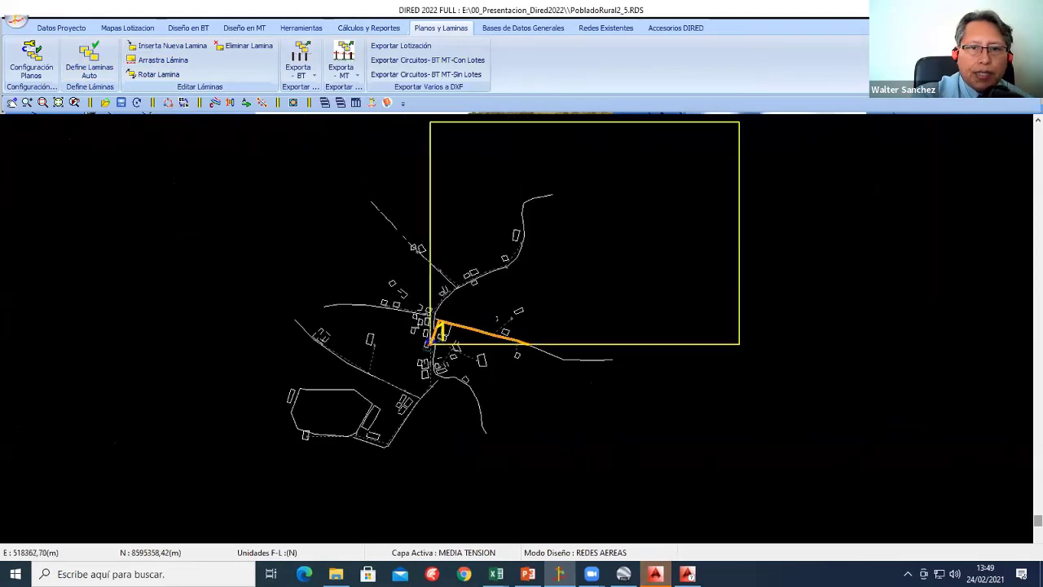
pyautogui.click(161, 60)
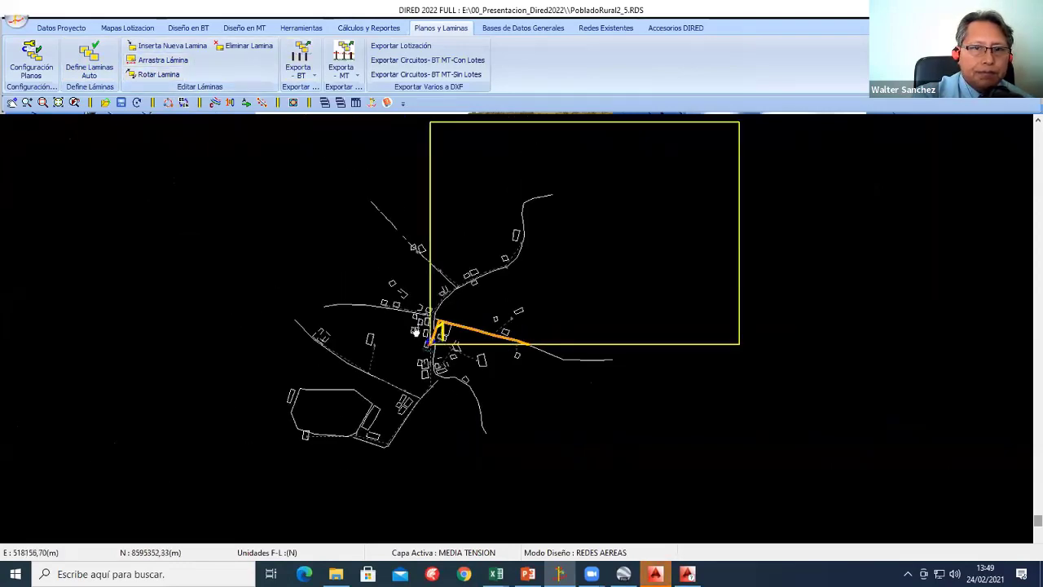
pyautogui.moveTo(430, 343); pyautogui.dragTo(320, 408)
pyautogui.scroll(2, 478, 245)
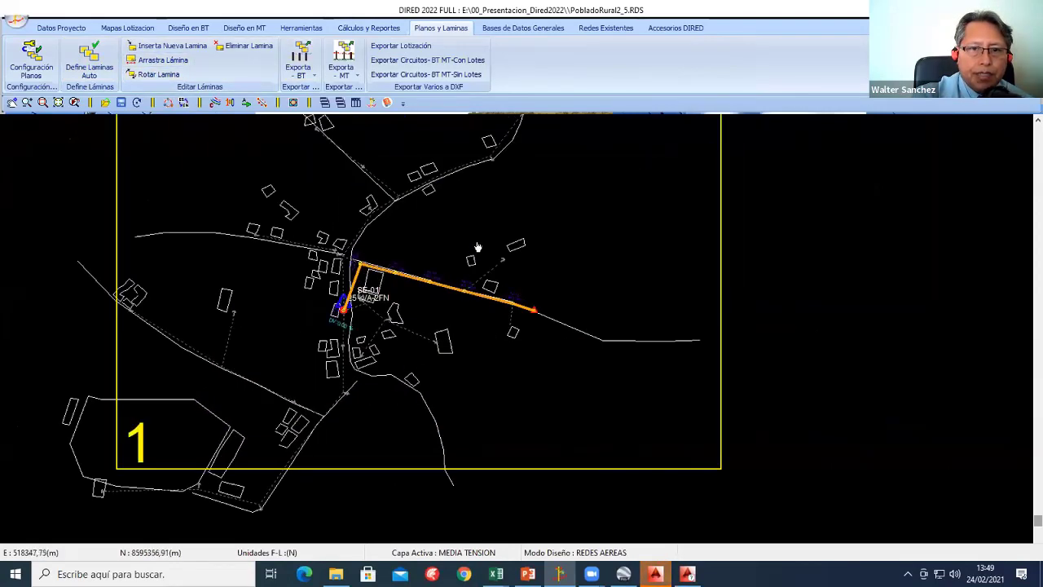
pyautogui.rightClick(478, 245)
pyautogui.click(387, 231)
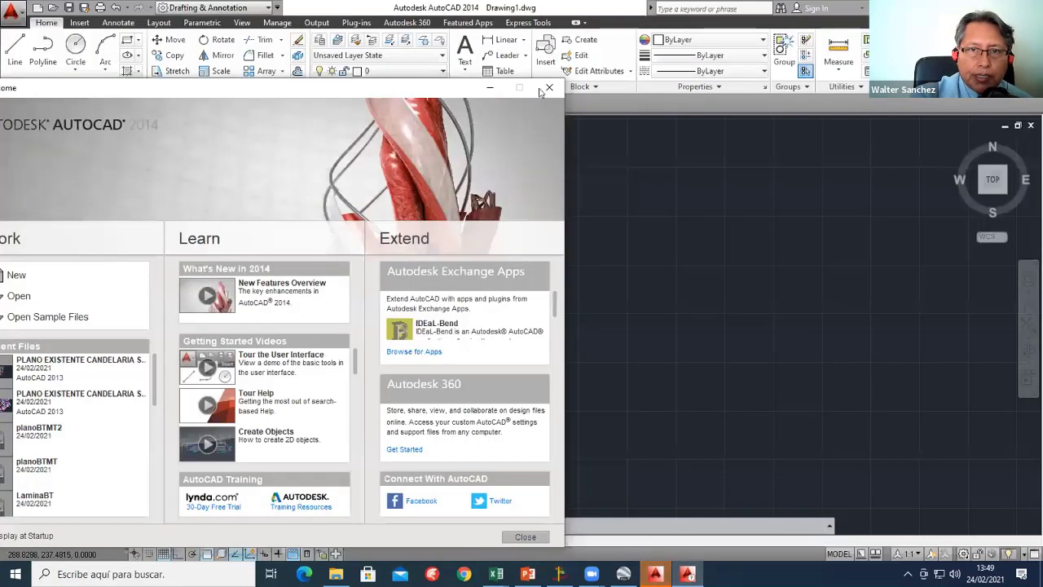
# Step: Dismiss AutoCAD's Welcome screen and start opening a drawing with Files of type set to DXF
pyautogui.click(550, 88)
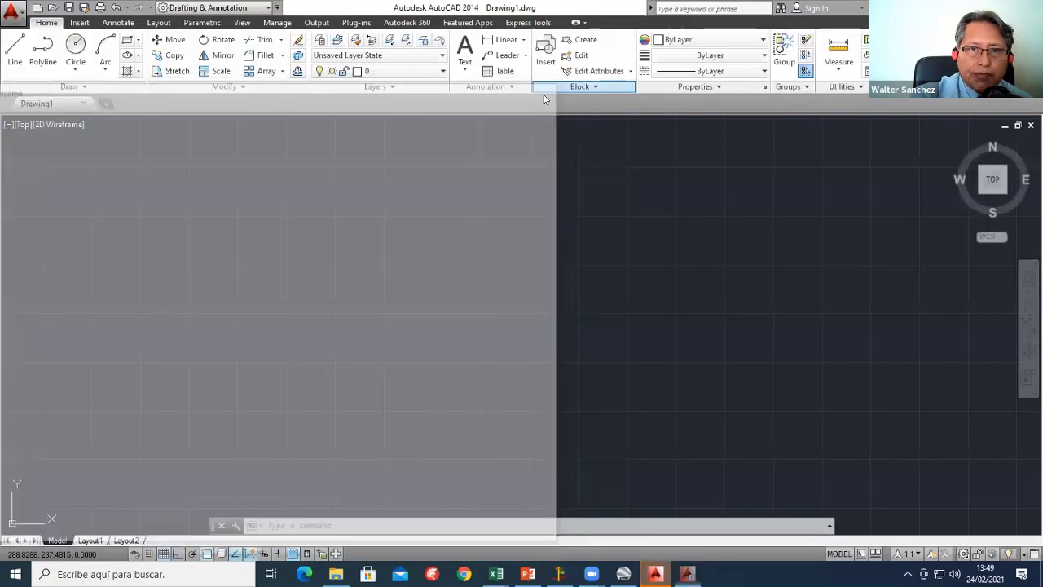
pyautogui.click(11, 11)
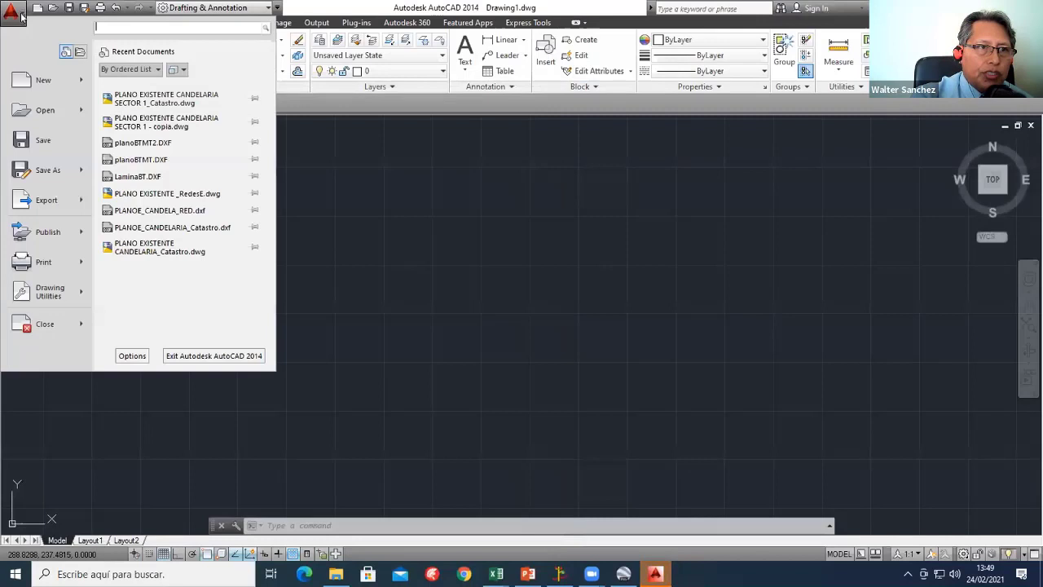
pyautogui.click(55, 115)
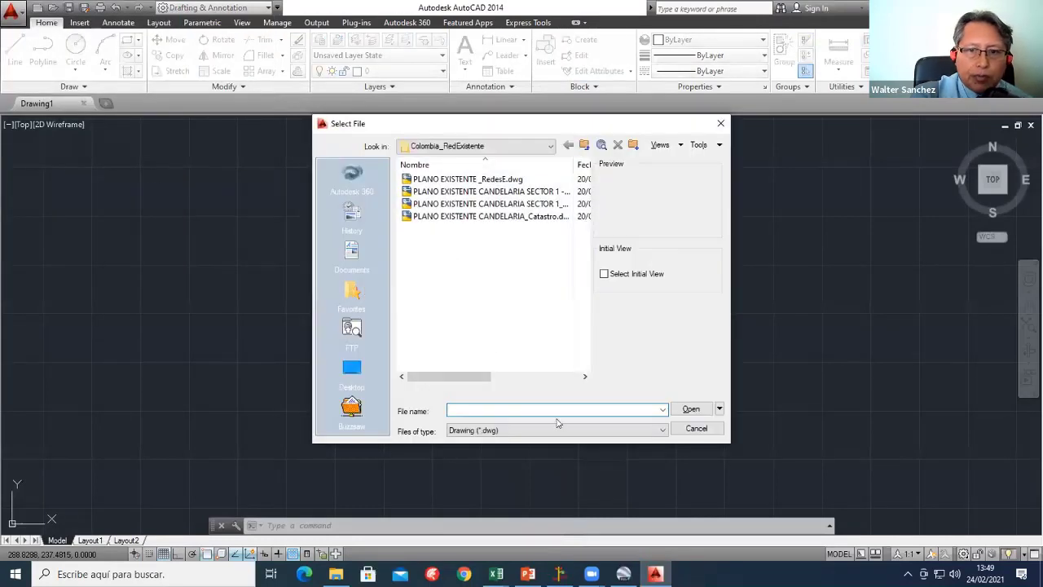
pyautogui.click(556, 430)
pyautogui.click(504, 459)
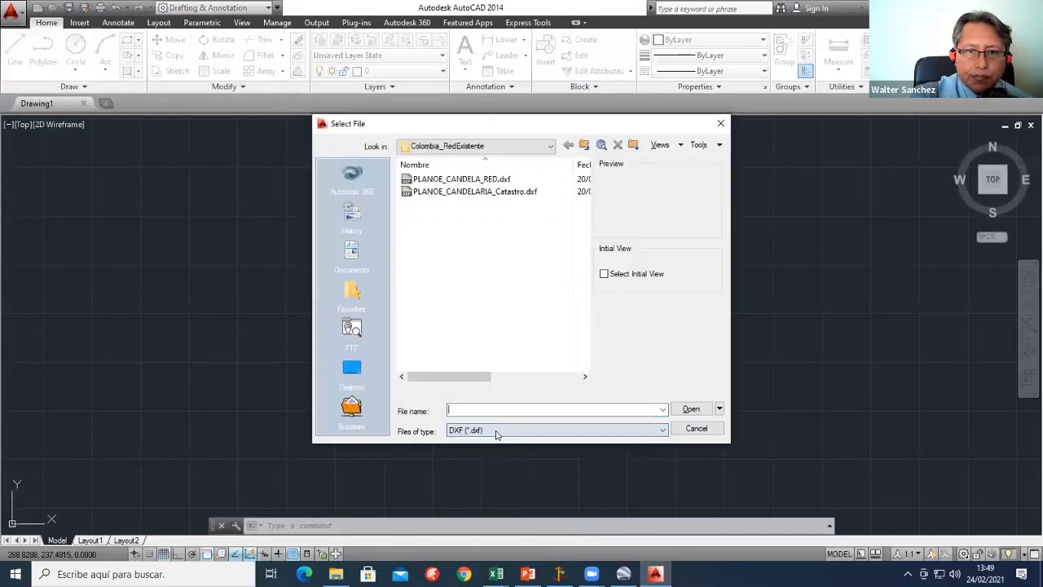
# Step: Open LaminaBT.DXF, planoBTMT.DXF and planoBTMT2.DXF from E:\00_Presentacion_Dired2022
pyautogui.click(493, 149)
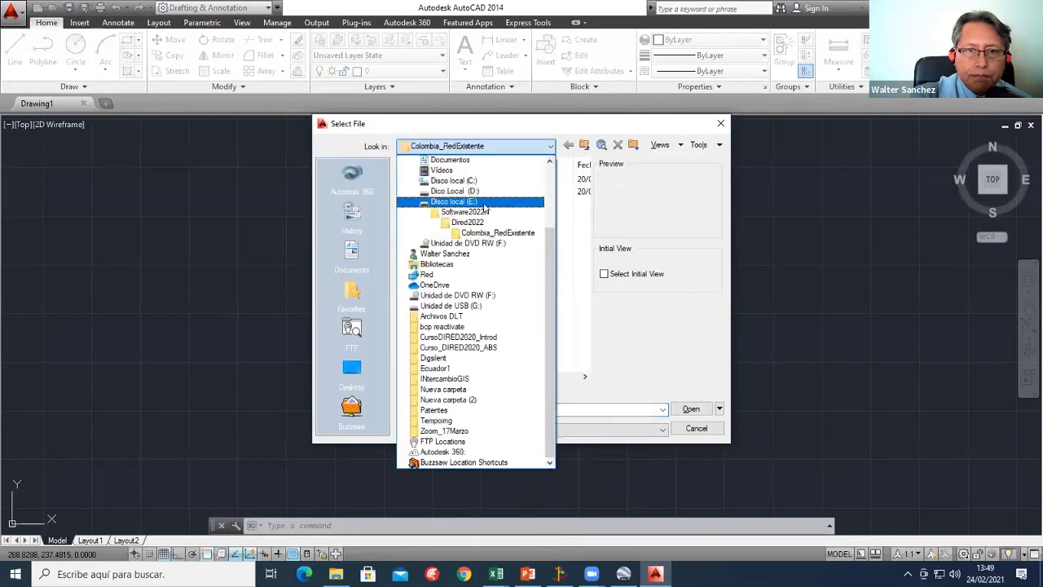
pyautogui.click(476, 202)
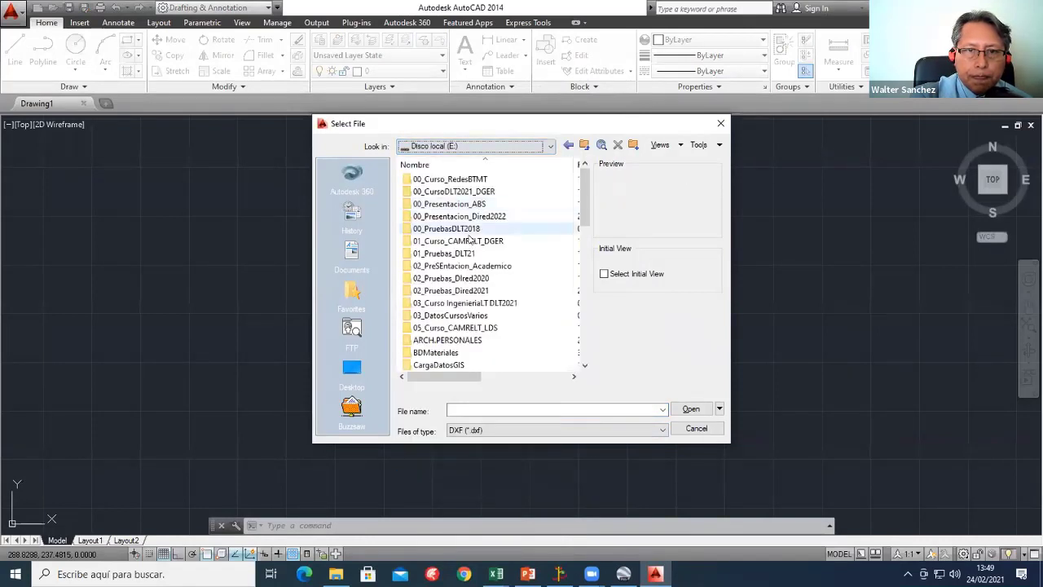
pyautogui.doubleClick(479, 216)
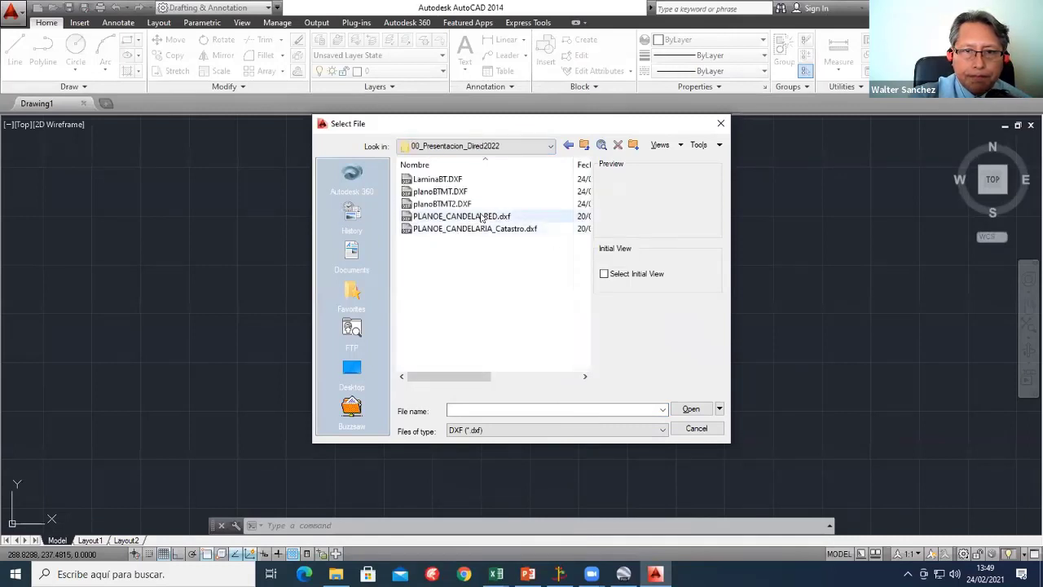
pyautogui.click(444, 192)
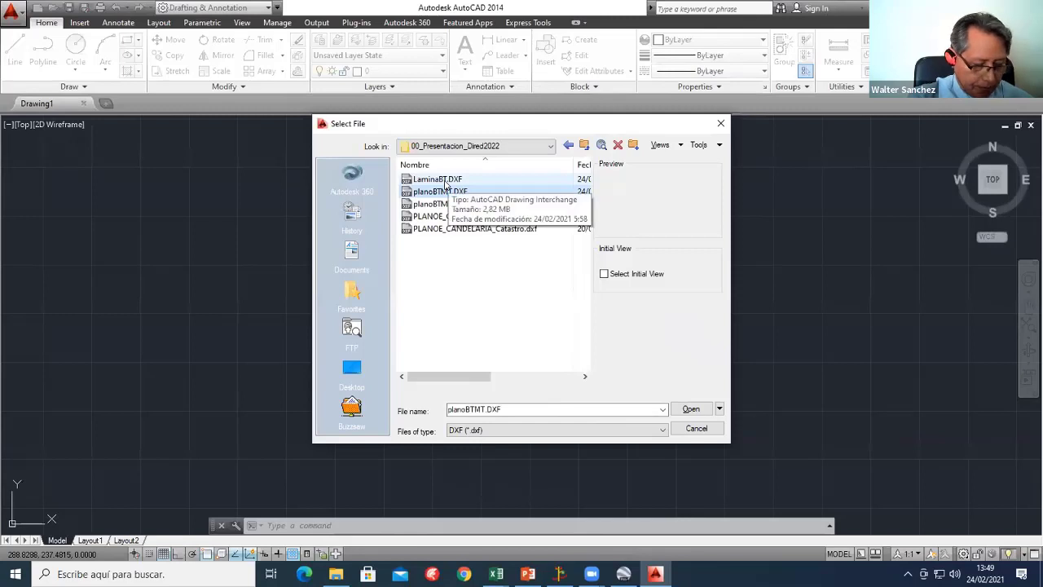
pyautogui.click(446, 181)
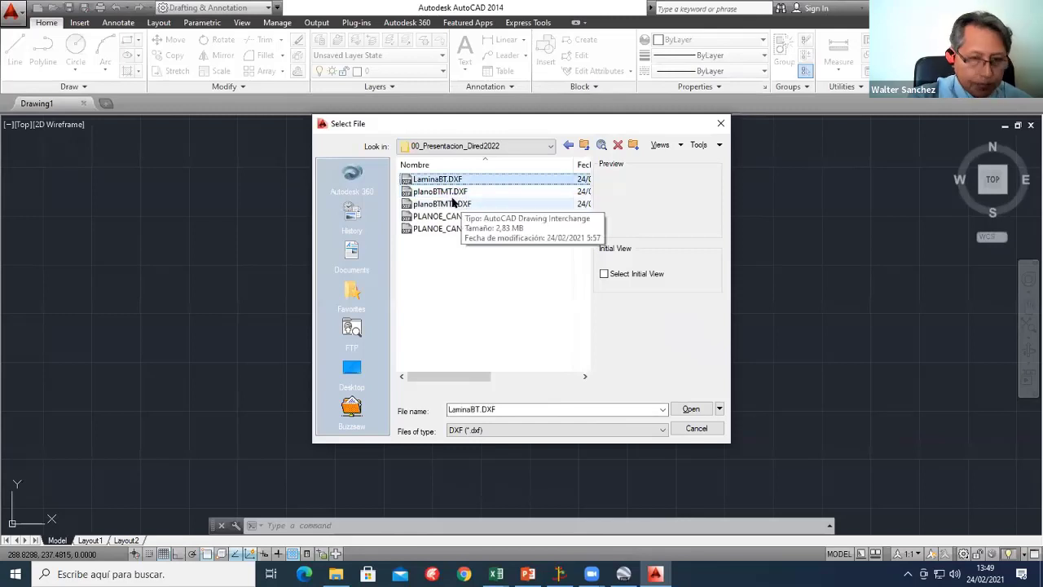
pyautogui.keyDown('ctrl'); pyautogui.click(444, 191); pyautogui.keyUp('ctrl')
pyautogui.keyDown('ctrl'); pyautogui.click(445, 204); pyautogui.keyUp('ctrl')
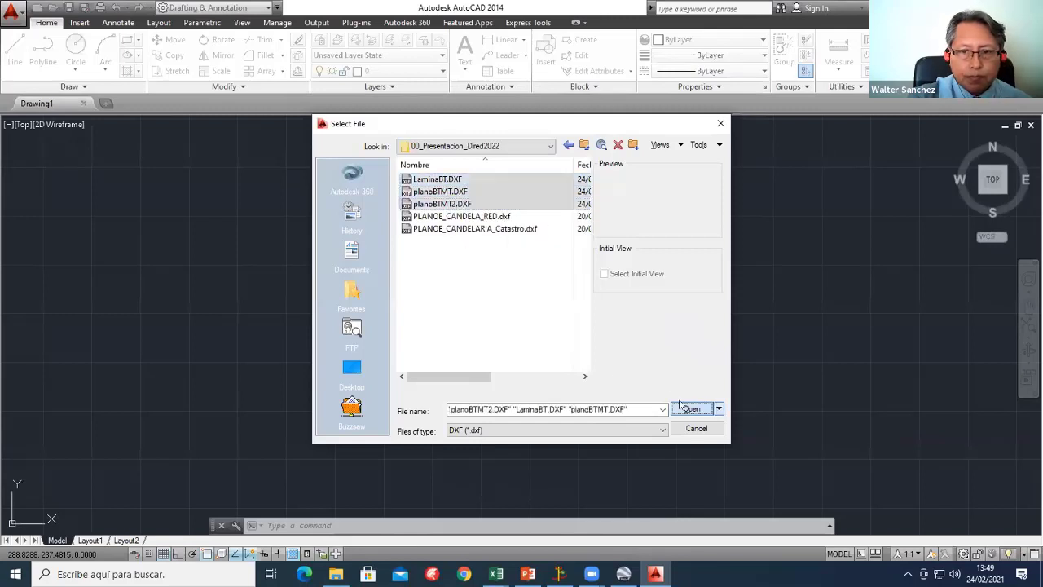
pyautogui.click(688, 408)
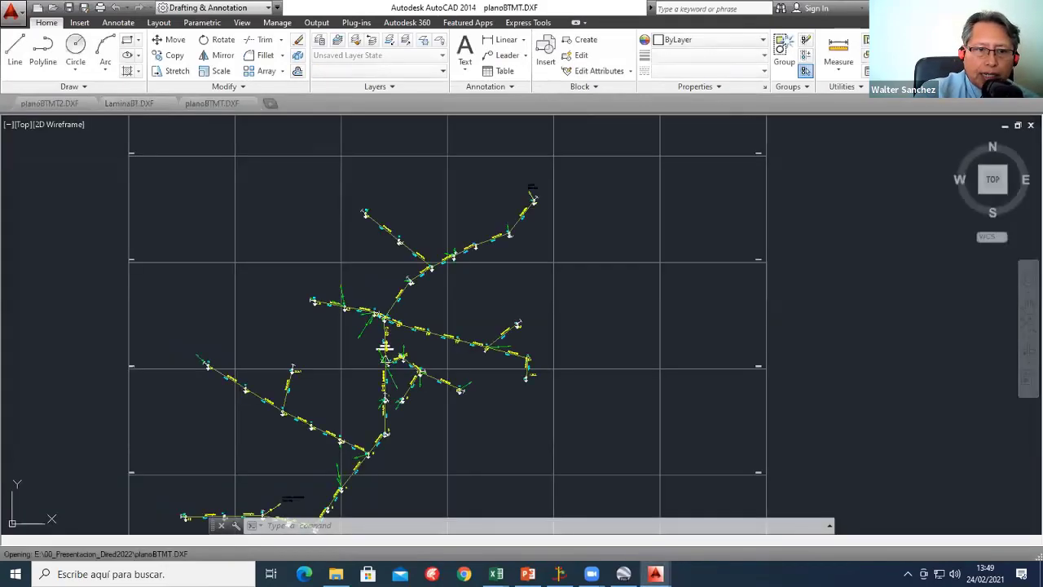
# Step: Zoom around the planoBTMT.DXF network plan to inspect poles 2 and 3
pyautogui.scroll(-3, 470, 273)
pyautogui.scroll(-1, 470, 272)
pyautogui.scroll(-2, 470, 272)
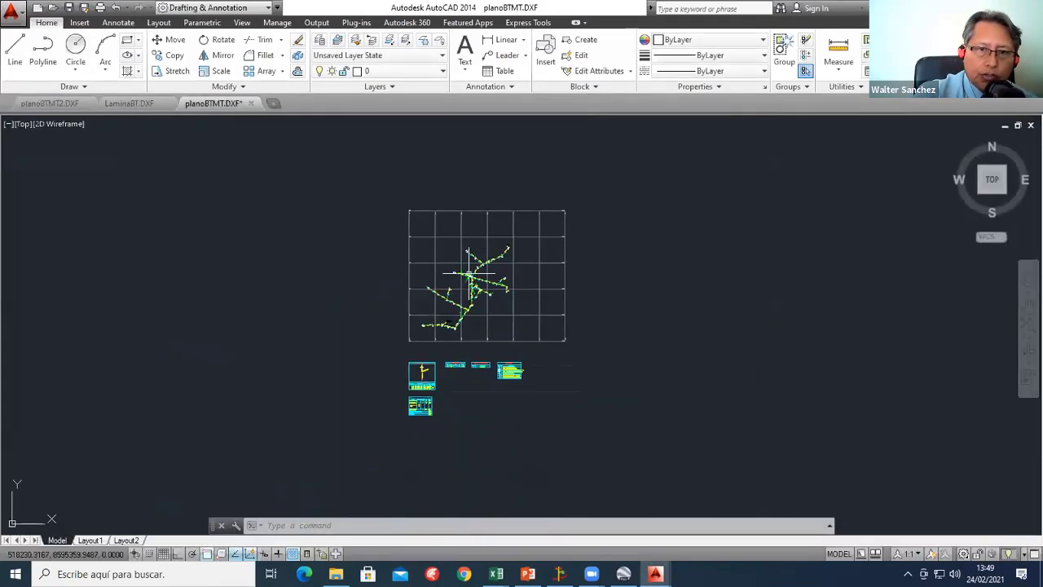
pyautogui.scroll(5, 470, 272)
pyautogui.scroll(2, 449, 298)
pyautogui.scroll(2, 459, 394)
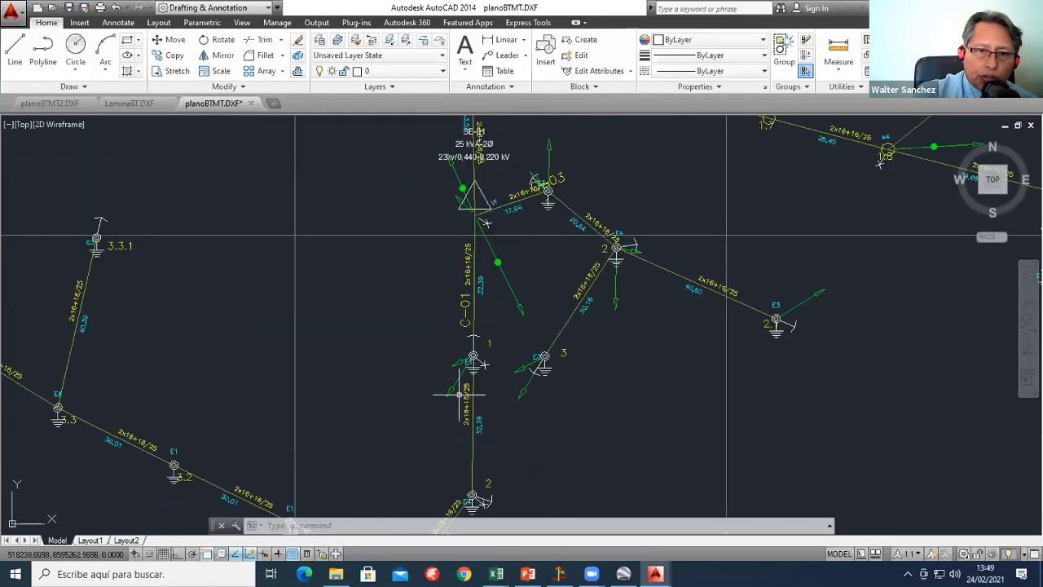
pyautogui.moveTo(459, 395); pyautogui.dragTo(497, 298, button='middle')
pyautogui.scroll(3, 422, 342)
pyautogui.scroll(-2, 416, 338)
pyautogui.scroll(-3, 411, 332)
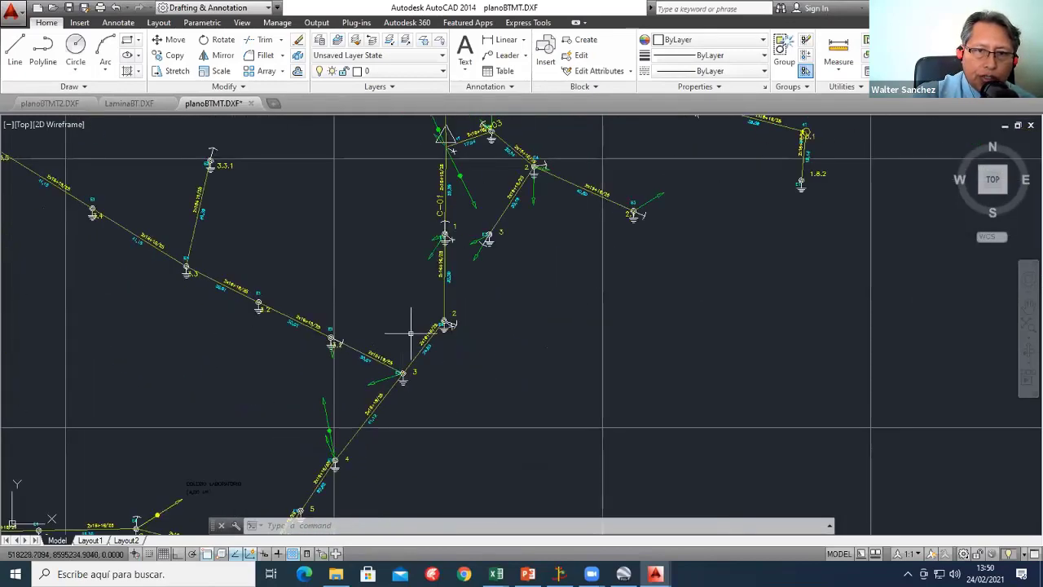
pyautogui.scroll(-8, 411, 332)
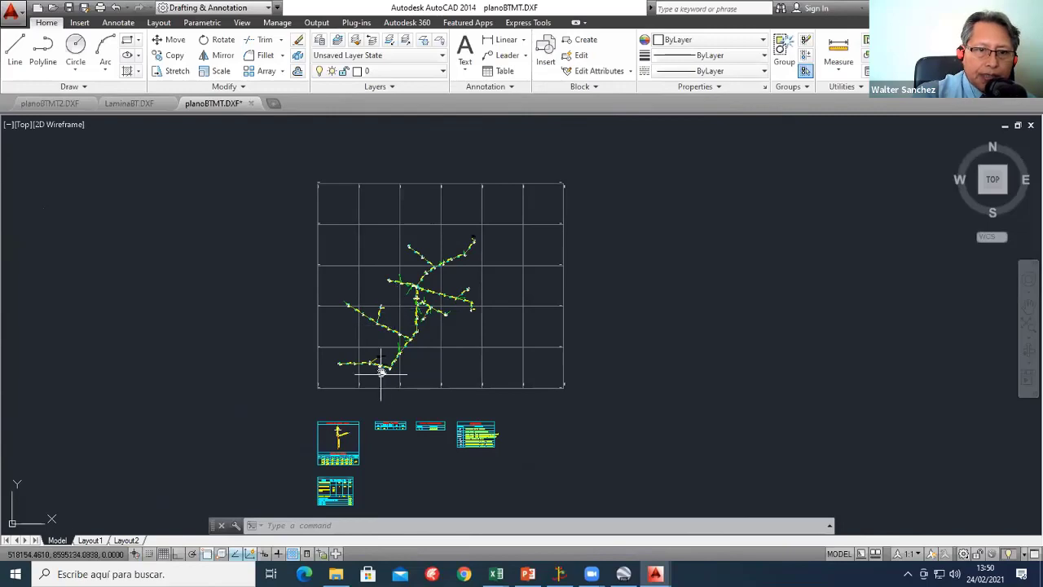
# Step: Inspect the Detalle de Salida block and Cargas a Alimentar SE-01 table, then switch to LaminaBT.DXF
pyautogui.moveTo(381, 371); pyautogui.dragTo(397, 308, button='middle')
pyautogui.scroll(2, 397, 308)
pyautogui.scroll(4, 397, 308)
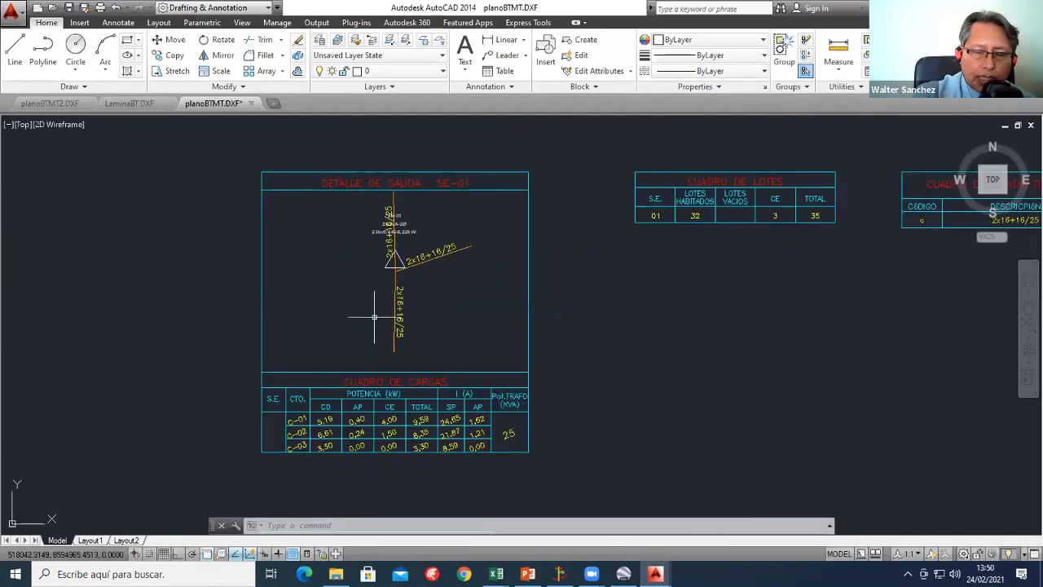
pyautogui.scroll(-6, 374, 317)
pyautogui.scroll(5, 484, 354)
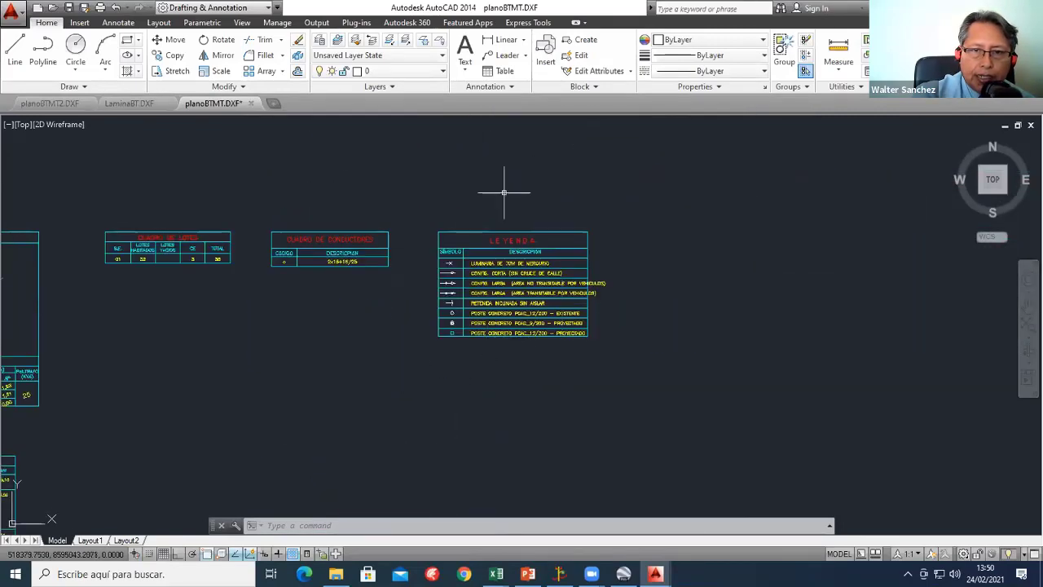
pyautogui.scroll(-3, 372, 326)
pyautogui.scroll(5, 233, 396)
pyautogui.moveTo(234, 396); pyautogui.dragTo(309, 357, button='middle')
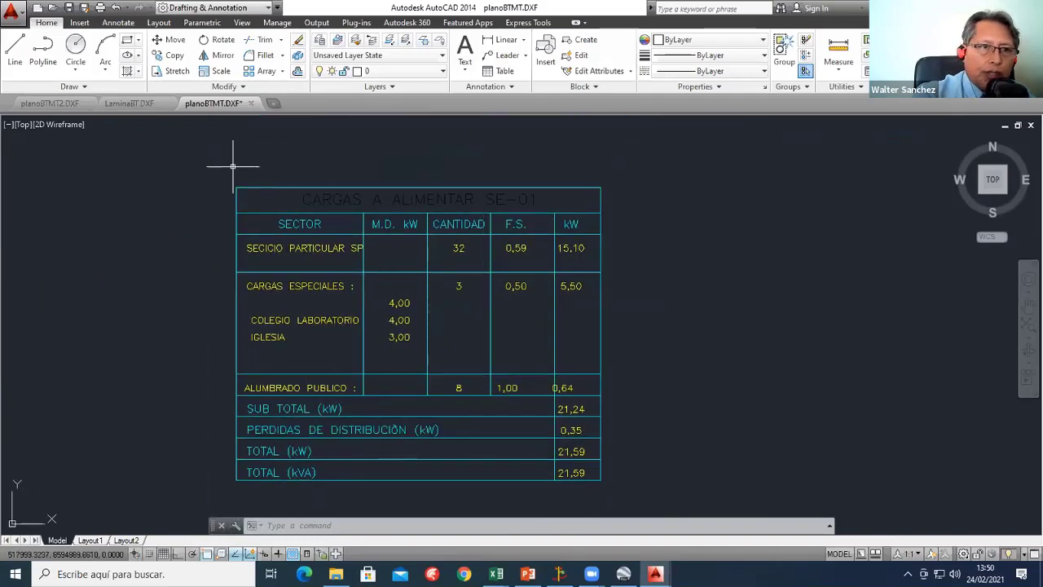
pyautogui.click(130, 103)
pyautogui.scroll(-6, 510, 331)
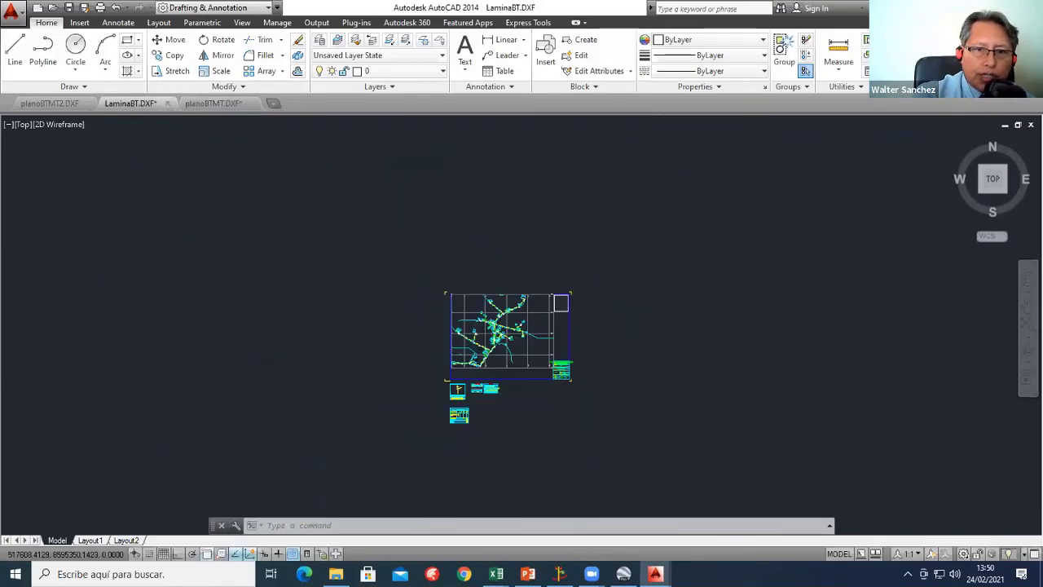
pyautogui.scroll(4, 426, 332)
pyautogui.scroll(2, 556, 342)
pyautogui.moveTo(687, 376); pyautogui.dragTo(368, 275, button='middle')
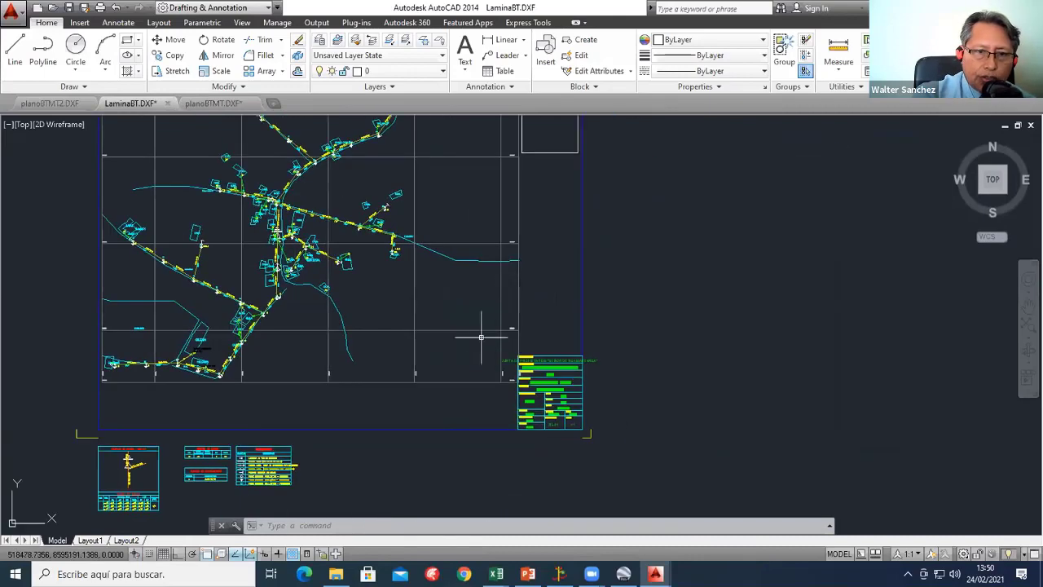
pyautogui.scroll(1, 371, 364)
pyautogui.scroll(1, 439, 340)
pyautogui.scroll(1, 546, 251)
pyautogui.scroll(1, 578, 293)
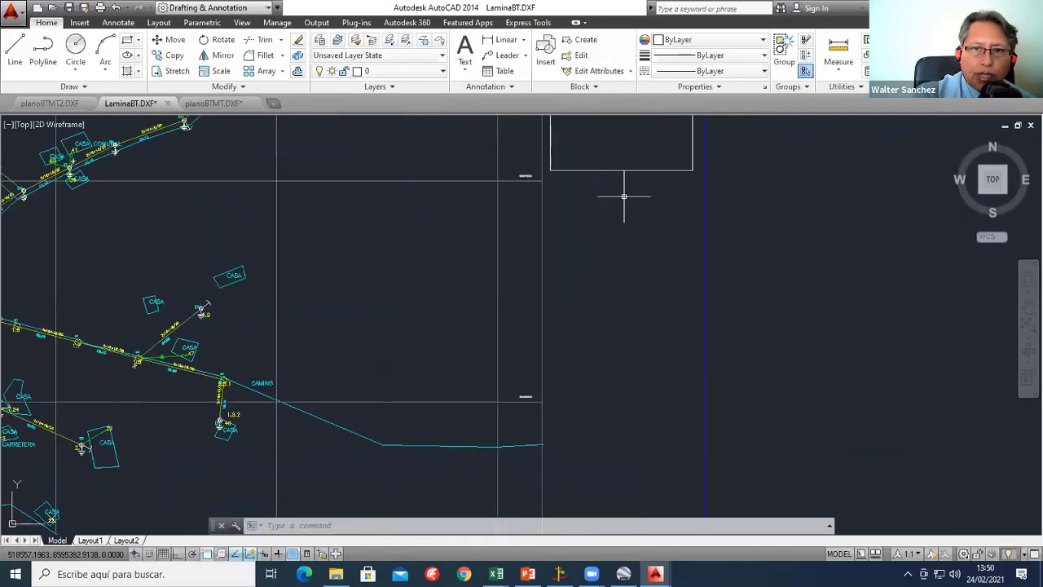
pyautogui.scroll(-2, 623, 196)
pyautogui.moveTo(206, 288); pyautogui.dragTo(376, 203, button='middle')
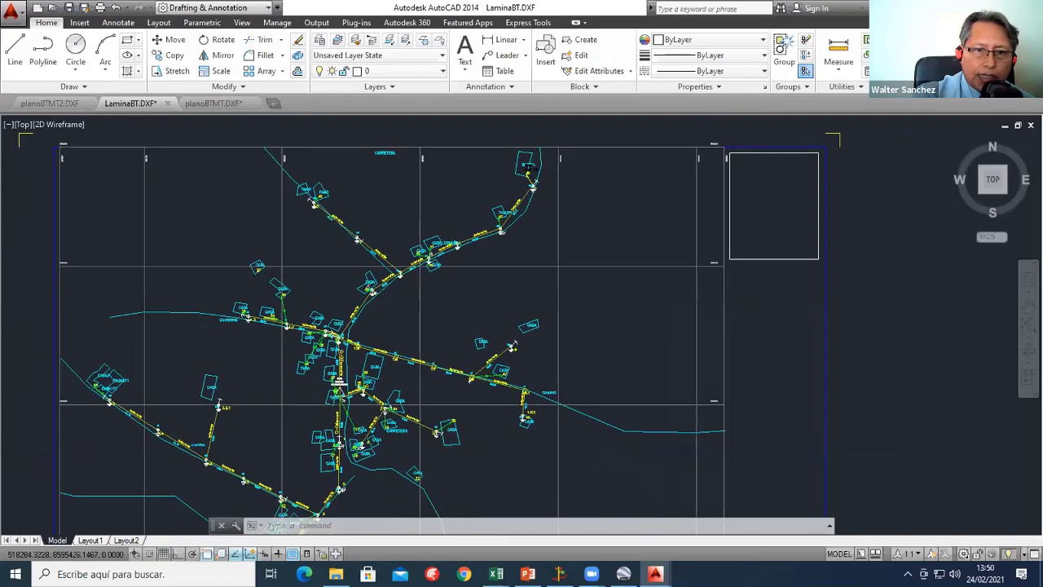
pyautogui.scroll(-4, 456, 310)
pyautogui.scroll(8, 470, 315)
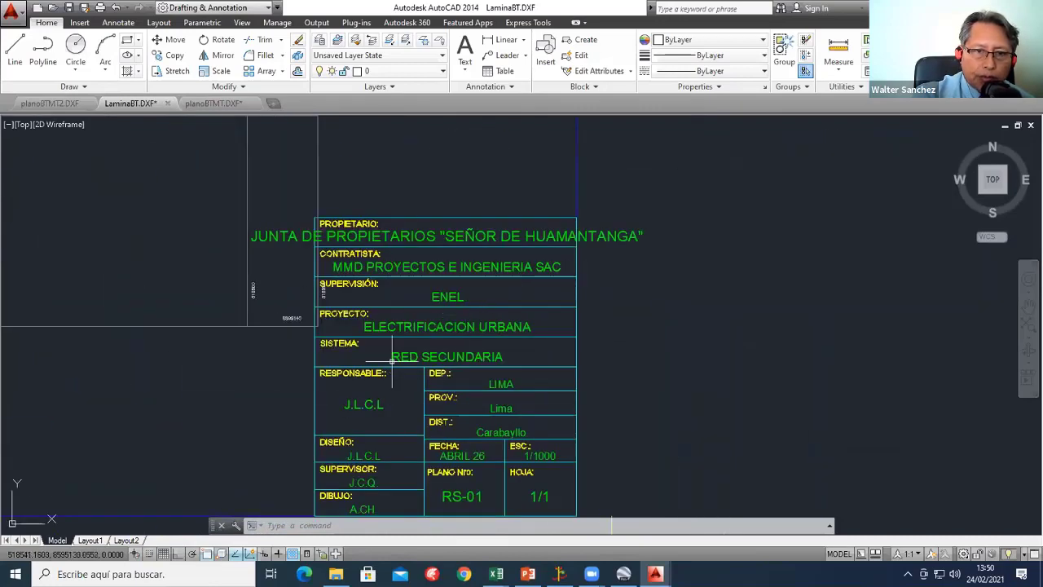
pyautogui.scroll(-4, 389, 351)
pyautogui.moveTo(256, 345); pyautogui.dragTo(533, 354, button='middle')
pyautogui.scroll(-2, 456, 326)
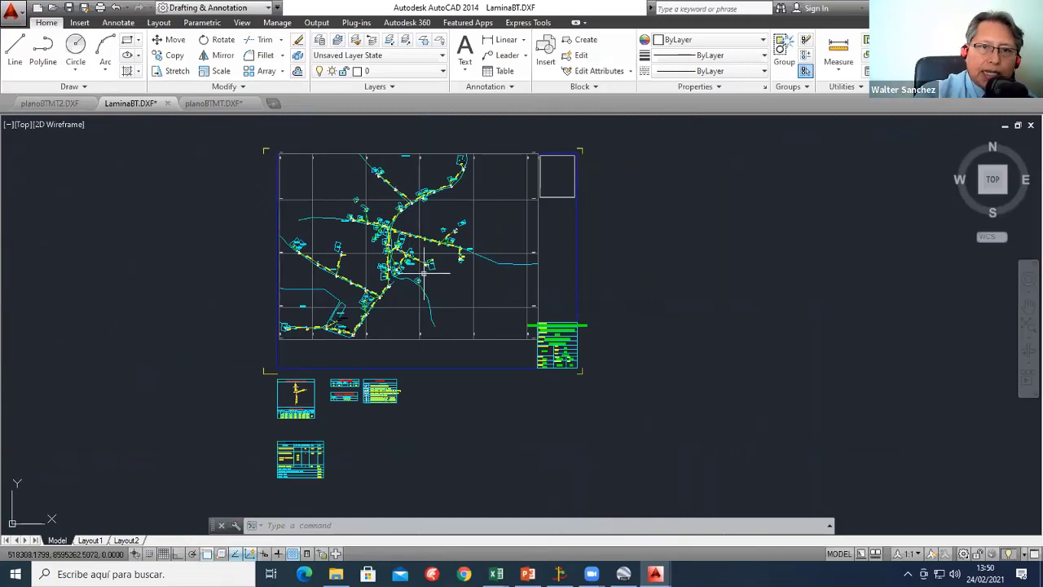
pyautogui.moveTo(430, 295); pyautogui.dragTo(469, 348, button='middle')
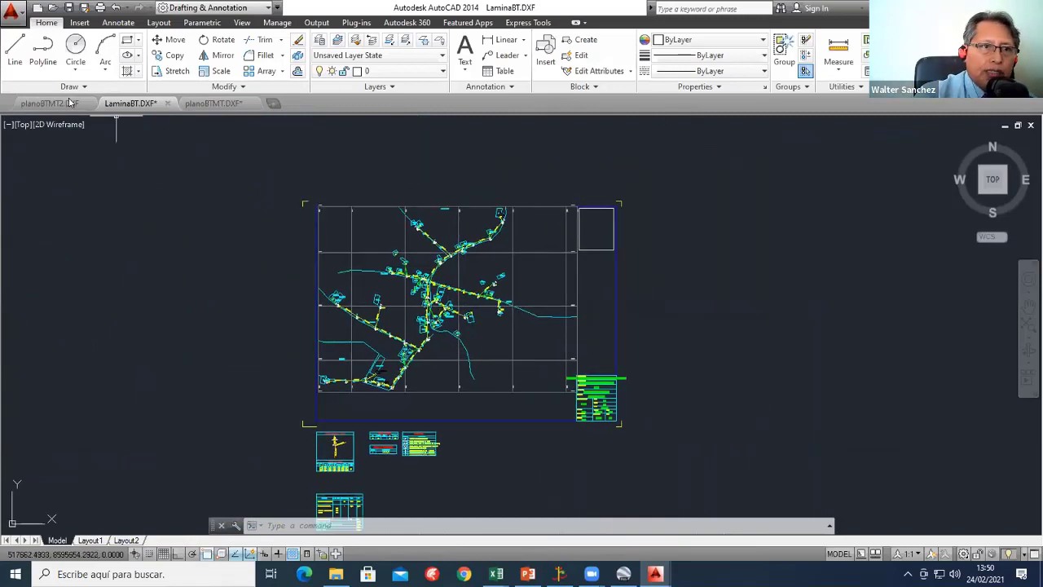
# Step: Switch to planoBTMT2.DXF and zoom into the e3–e1 span and the SE-01 25 kVA-2Ø label
pyautogui.click(49, 103)
pyautogui.scroll(-5, 406, 302)
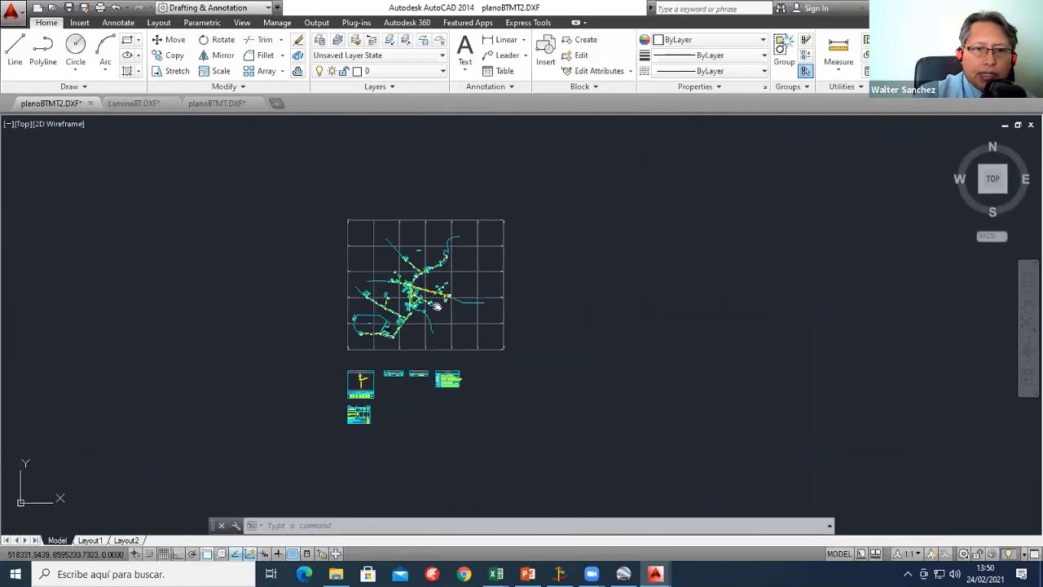
pyautogui.scroll(2, 395, 312)
pyautogui.scroll(4, 375, 326)
pyautogui.scroll(2, 357, 341)
pyautogui.scroll(10, 343, 343)
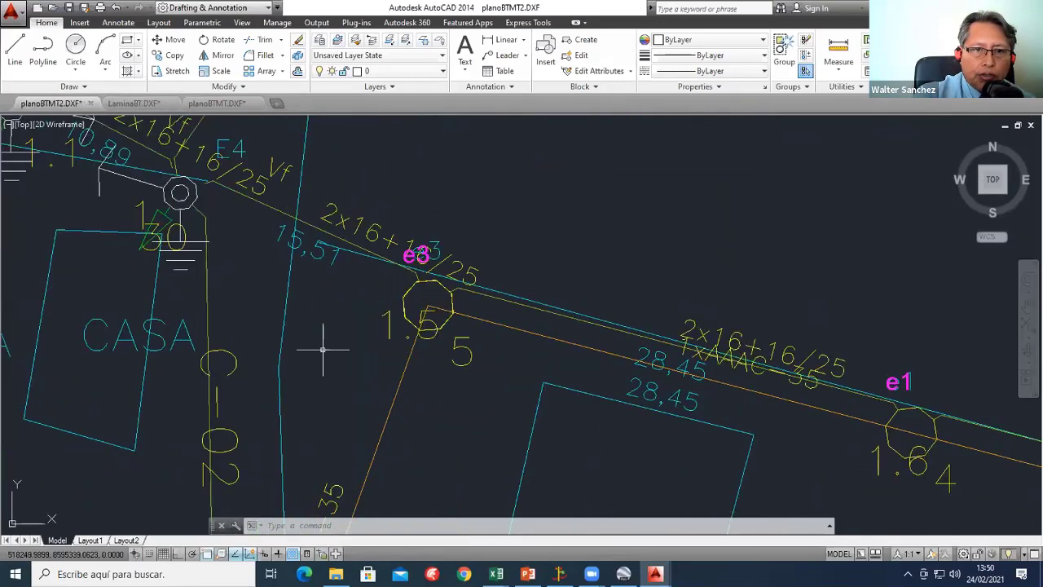
pyautogui.moveTo(421, 347); pyautogui.dragTo(403, 260, button='middle')
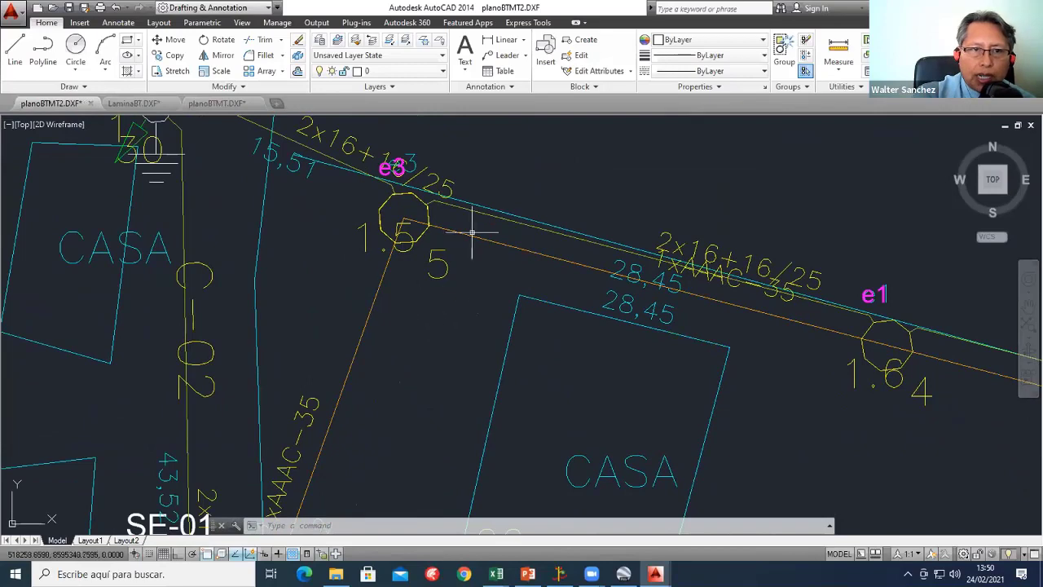
pyautogui.moveTo(383, 326); pyautogui.dragTo(381, 268, button='middle')
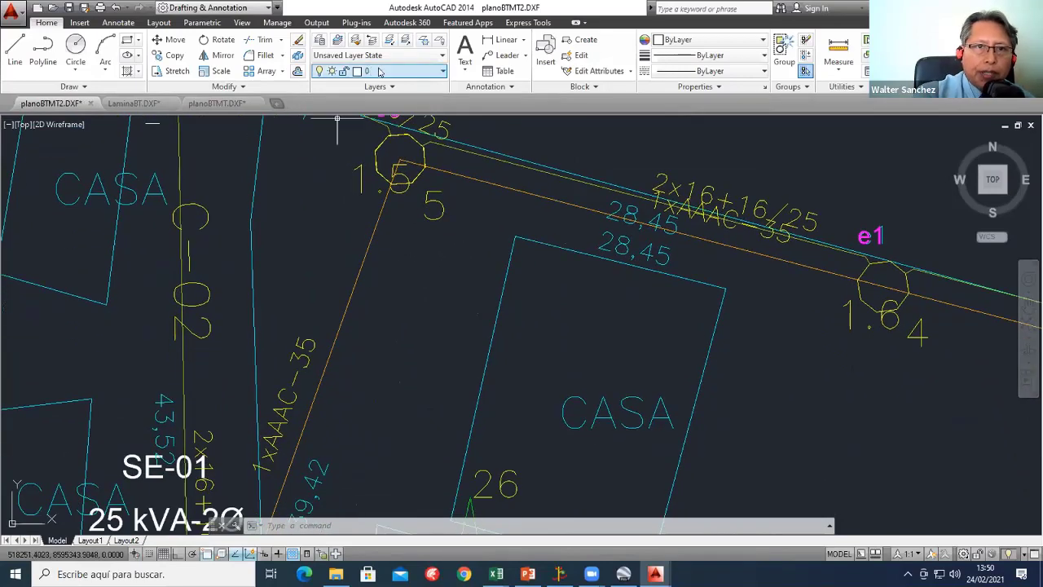
# Step: Check the Layer list without changing layers, then zoom out to the full plan and tables
pyautogui.click(424, 72)
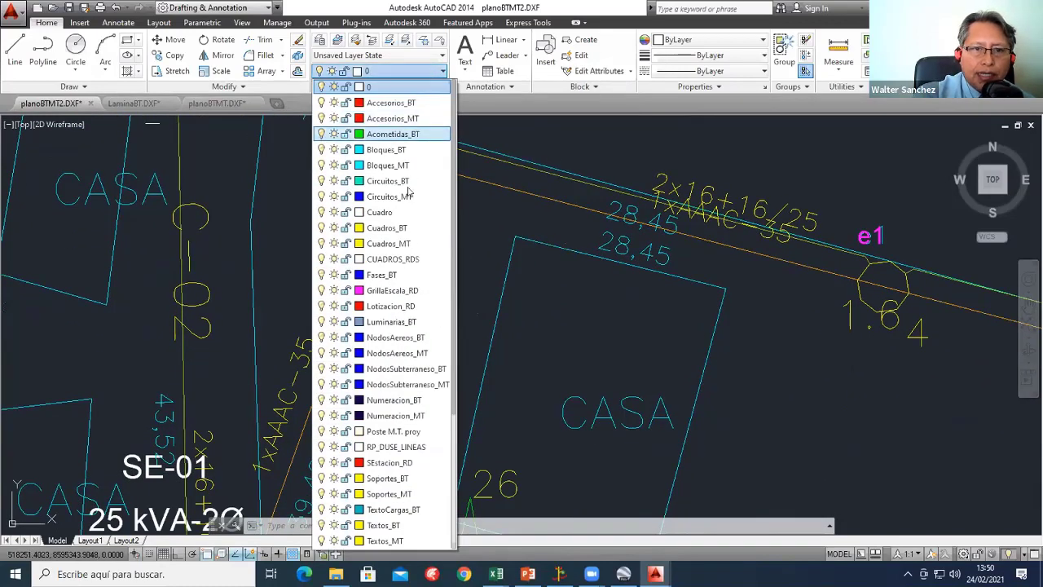
pyautogui.click(485, 227)
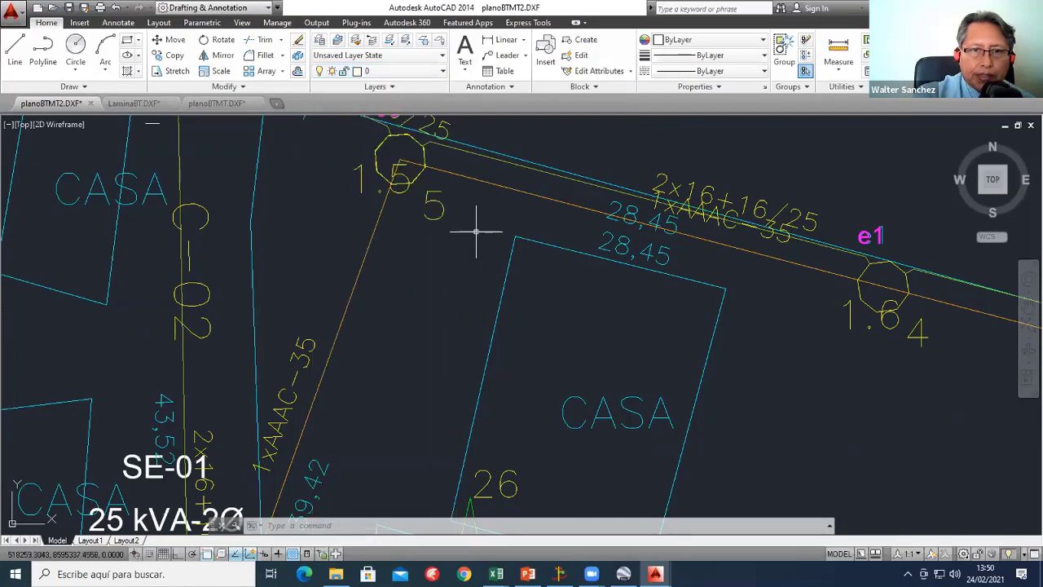
pyautogui.scroll(-5, 481, 227)
pyautogui.scroll(2, 584, 266)
pyautogui.scroll(-3, 583, 266)
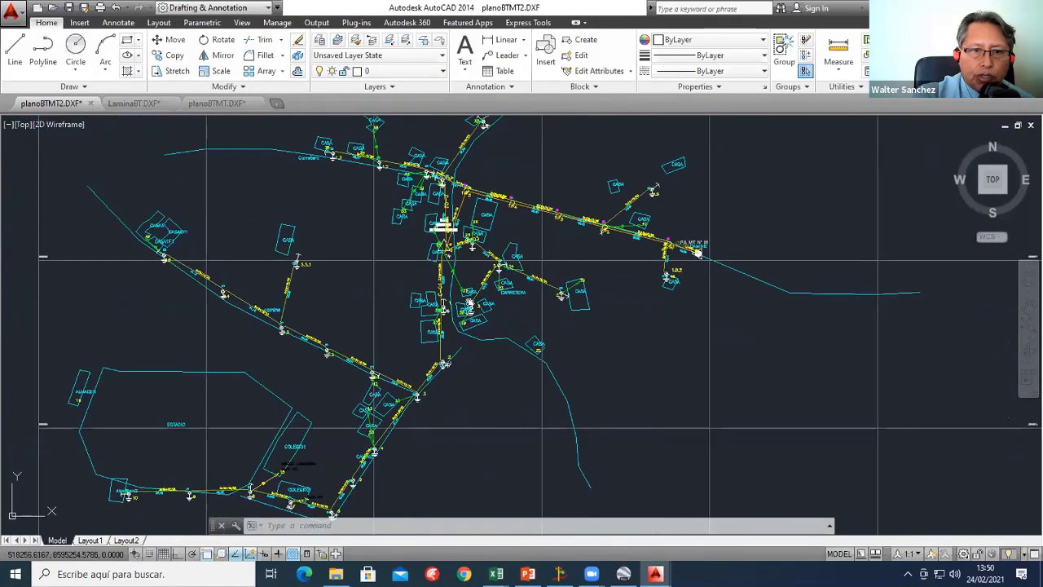
pyautogui.moveTo(571, 269); pyautogui.dragTo(563, 175, button='middle')
pyautogui.scroll(-2, 521, 233)
pyautogui.scroll(-1, 520, 232)
pyautogui.moveTo(520, 231); pyautogui.dragTo(431, 315, button='middle')
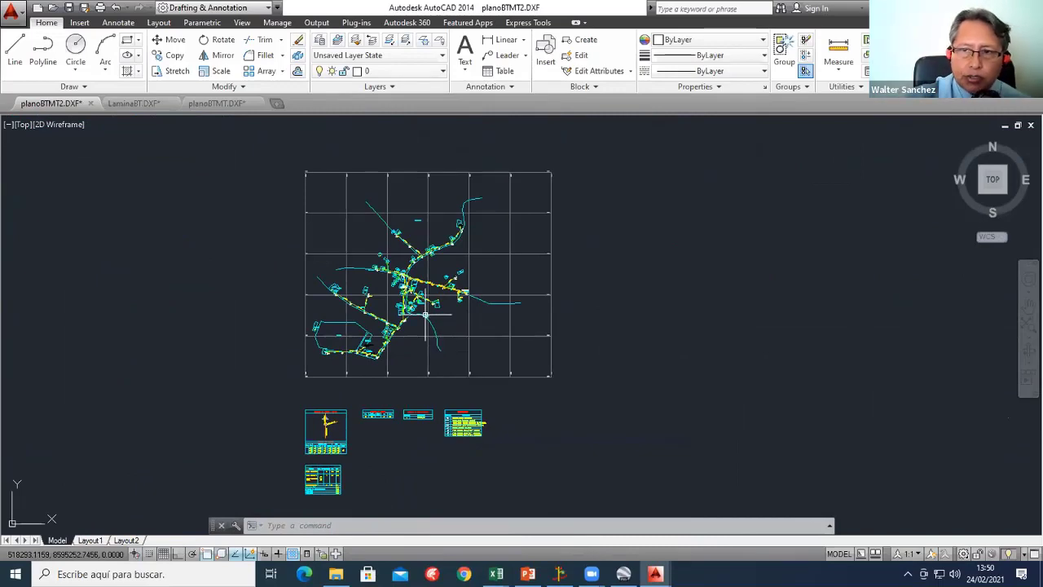
pyautogui.scroll(3, 425, 315)
pyautogui.scroll(-3, 432, 312)
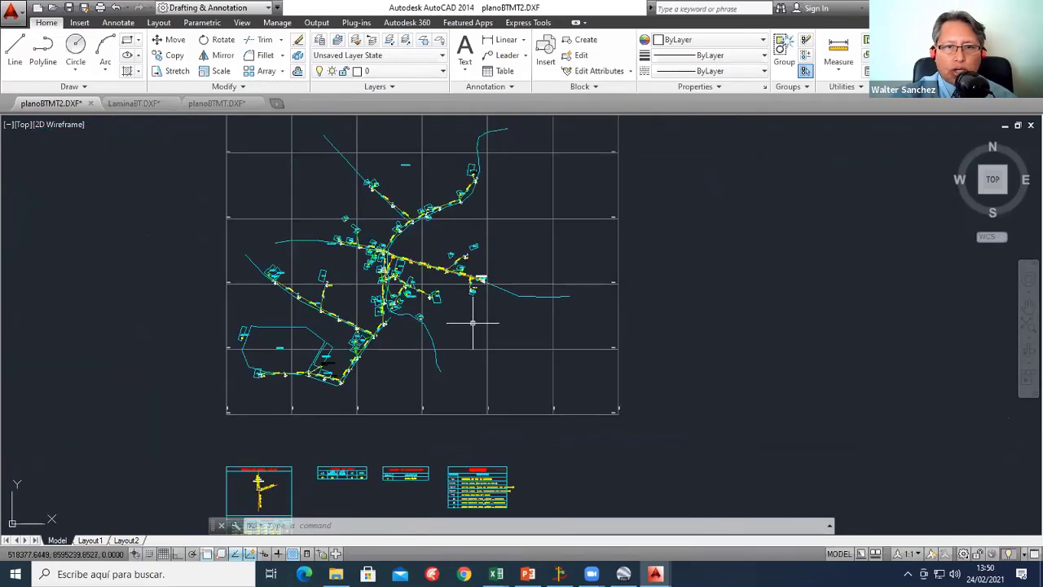
pyautogui.scroll(-3, 471, 308)
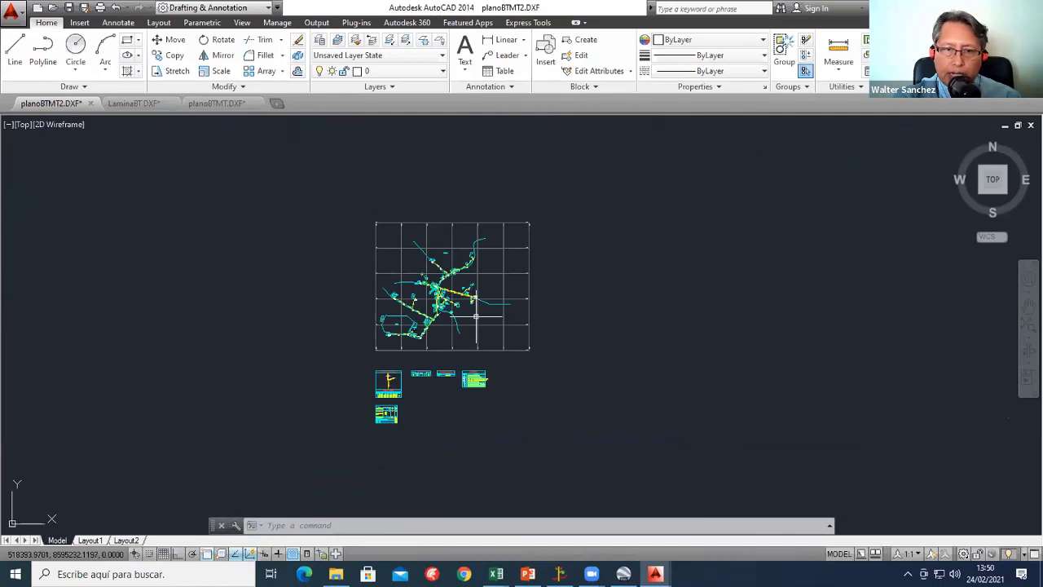
pyautogui.moveTo(470, 308); pyautogui.dragTo(418, 302, button='middle')
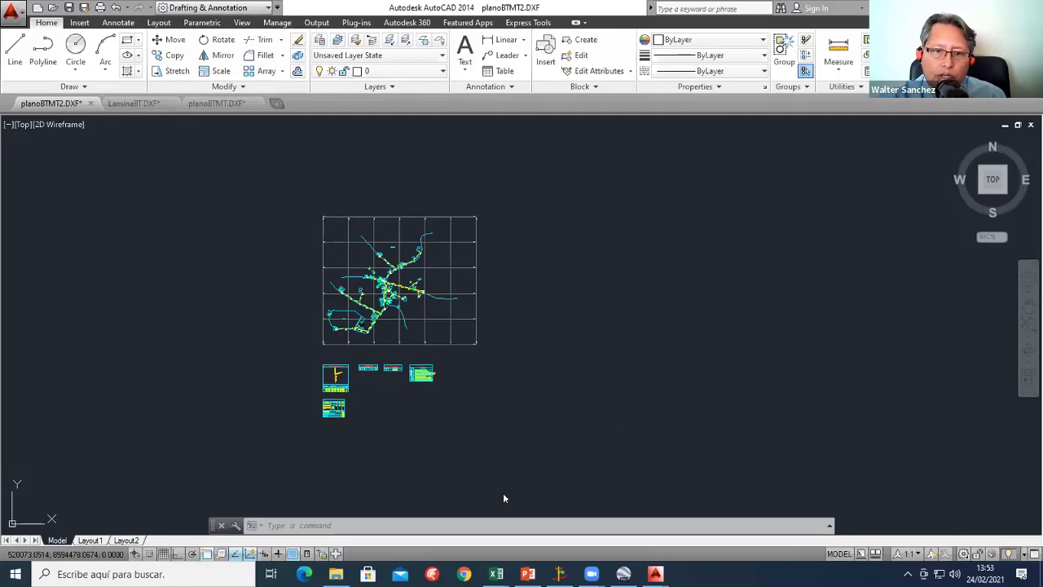
# Step: Back in DIRED 2022, review the Configuración General BT design values such as Factor AP, then cancel
pyautogui.click(560, 574)
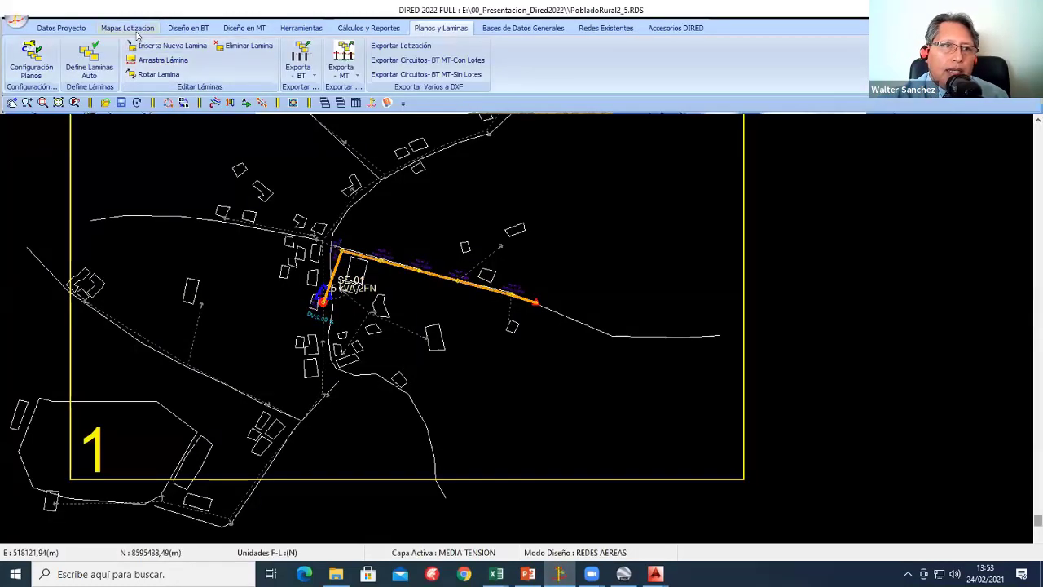
pyautogui.click(200, 29)
pyautogui.click(77, 29)
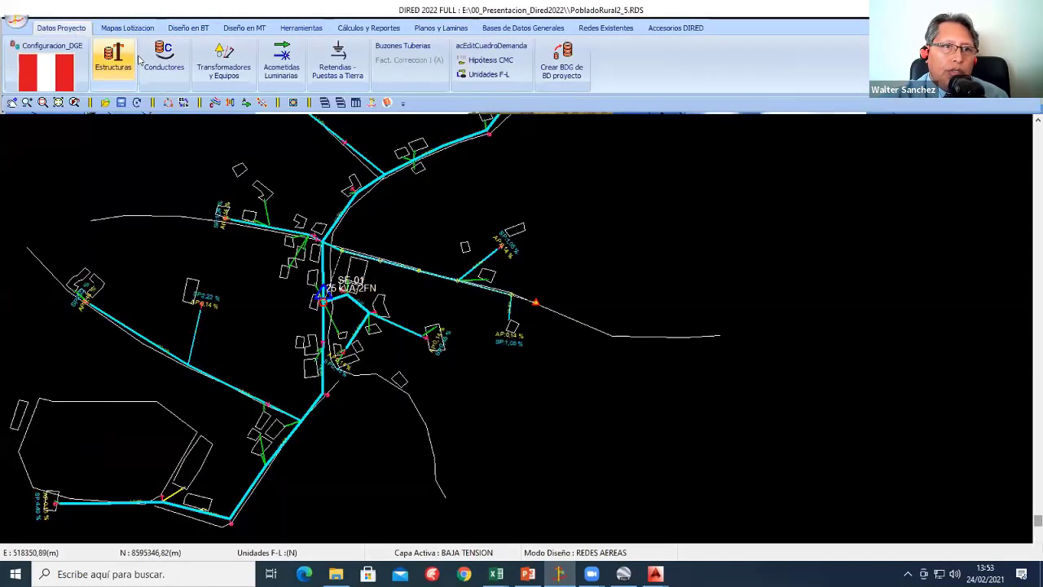
pyautogui.click(180, 30)
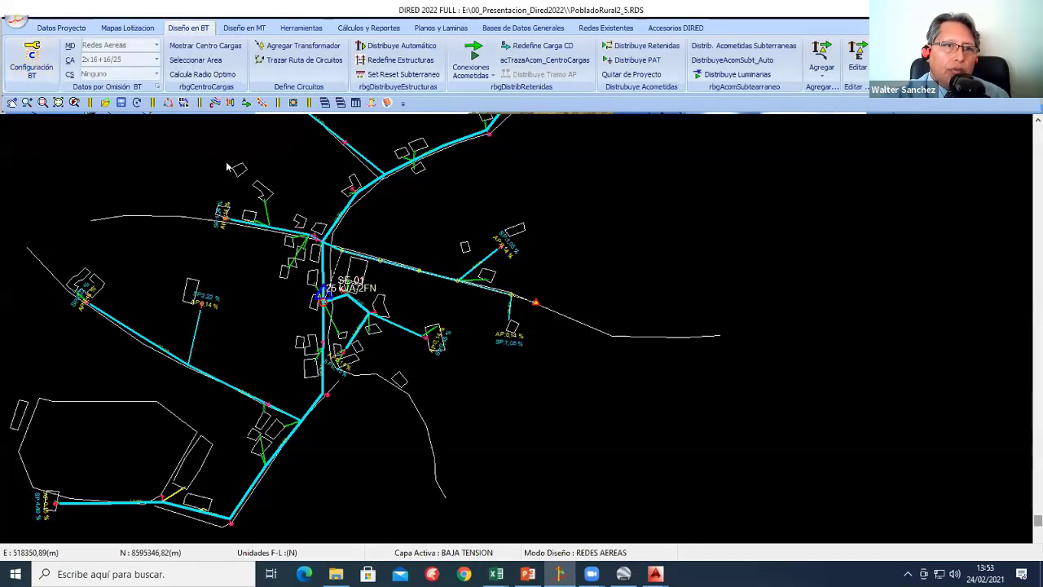
pyautogui.click(101, 80)
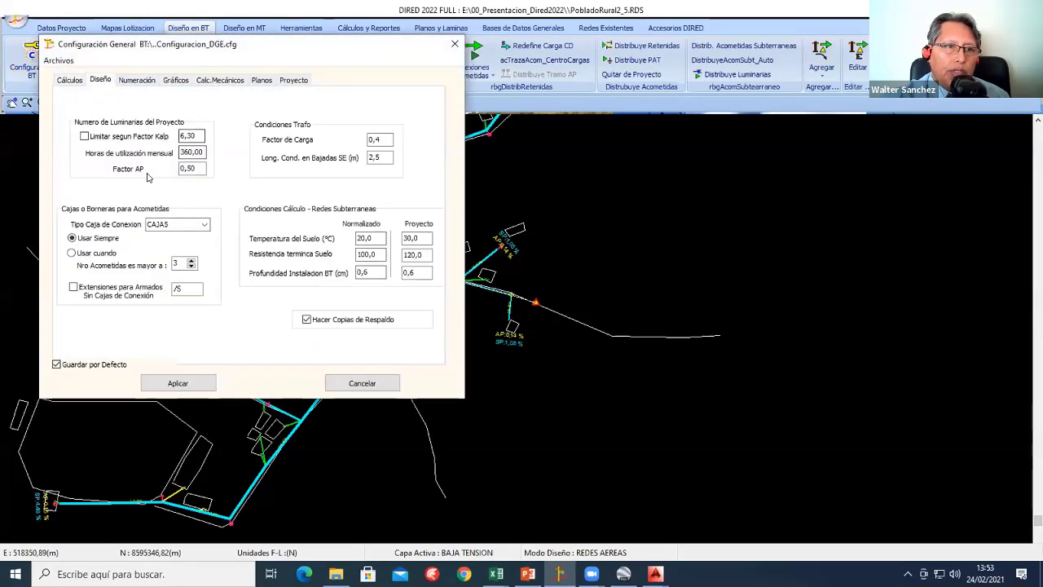
pyautogui.moveTo(237, 50); pyautogui.dragTo(354, 79)
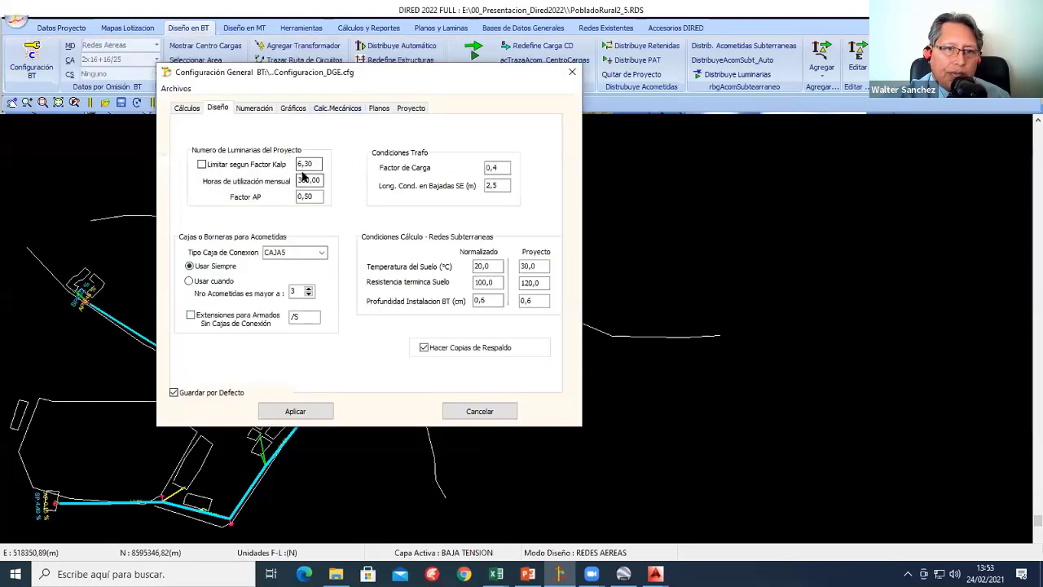
pyautogui.doubleClick(308, 196)
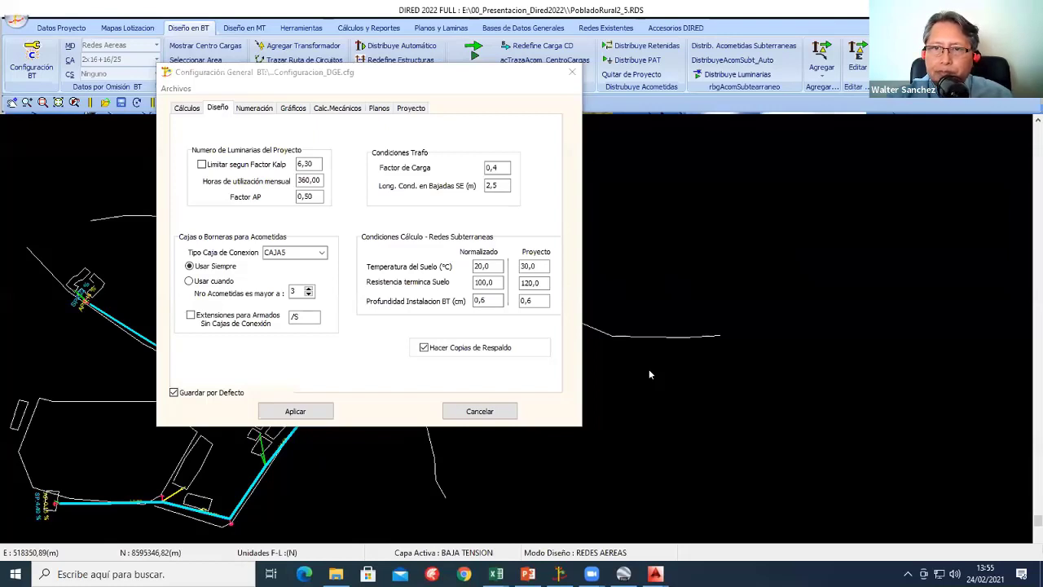
pyautogui.click(494, 414)
# Step: Switch to Diseño en MT, centre the orange SE-01 (25 kVA) line, then show Cálculos y Reportes
pyautogui.click(244, 28)
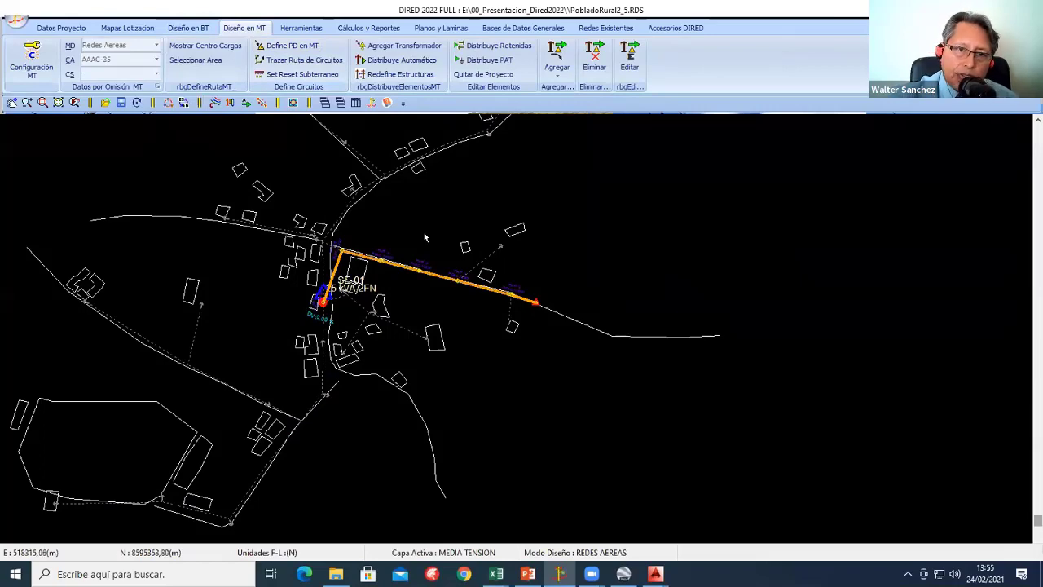
pyautogui.scroll(1, 536, 277)
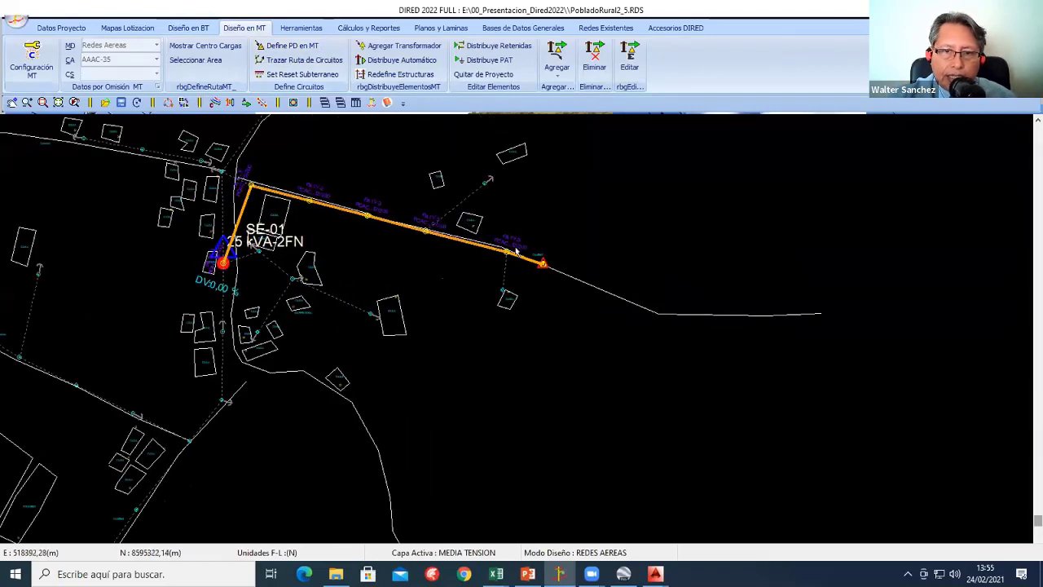
pyautogui.scroll(1, 526, 216)
pyautogui.scroll(-1, 526, 216)
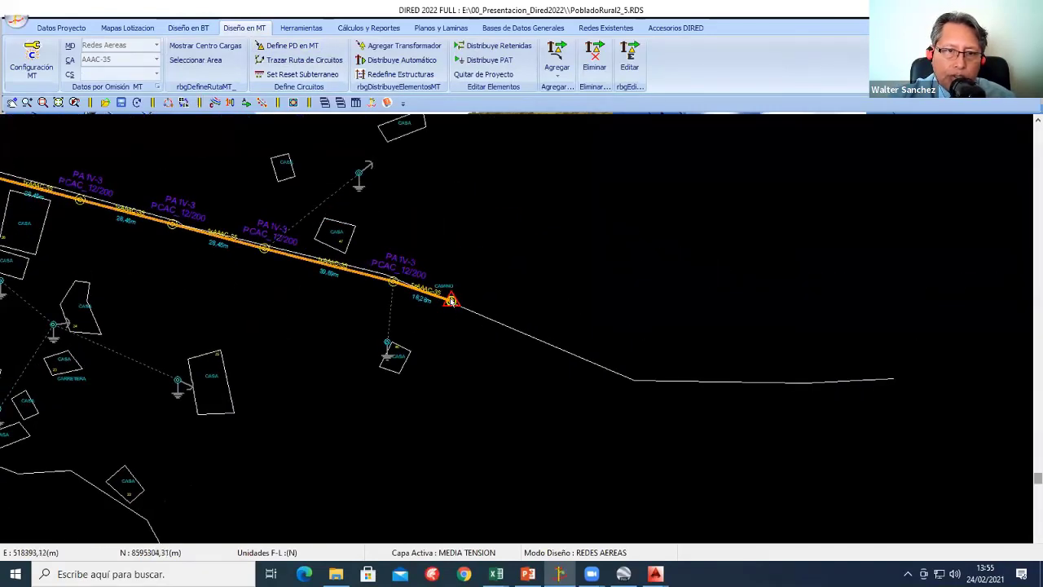
pyautogui.scroll(-1, 476, 328)
pyautogui.moveTo(475, 328)
pyautogui.mouseDown(button='middle')
pyautogui.moveTo(651, 295)
pyautogui.moveTo(892, 352)
pyautogui.mouseUp(button='middle')
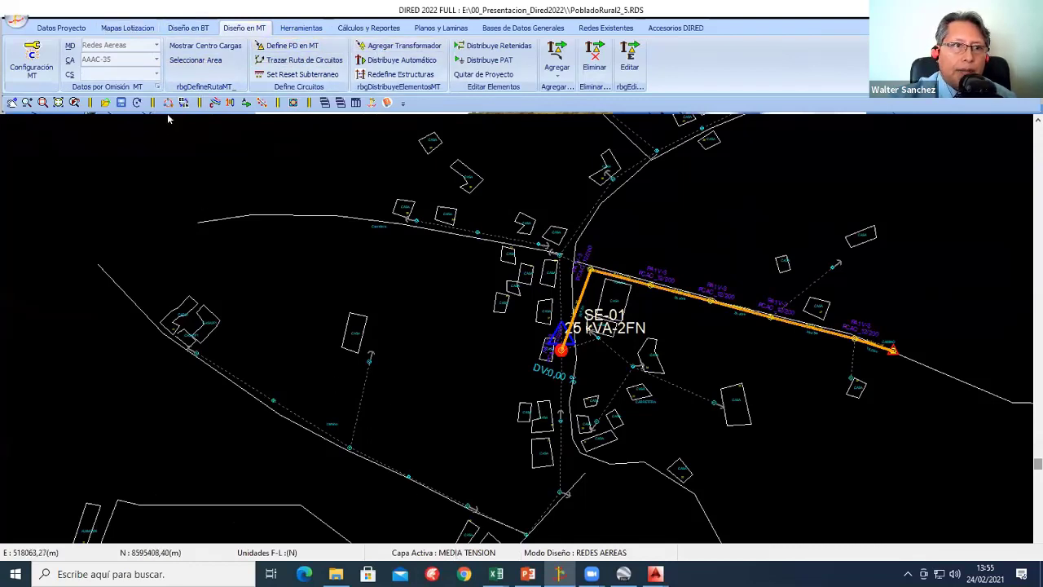
pyautogui.click(369, 28)
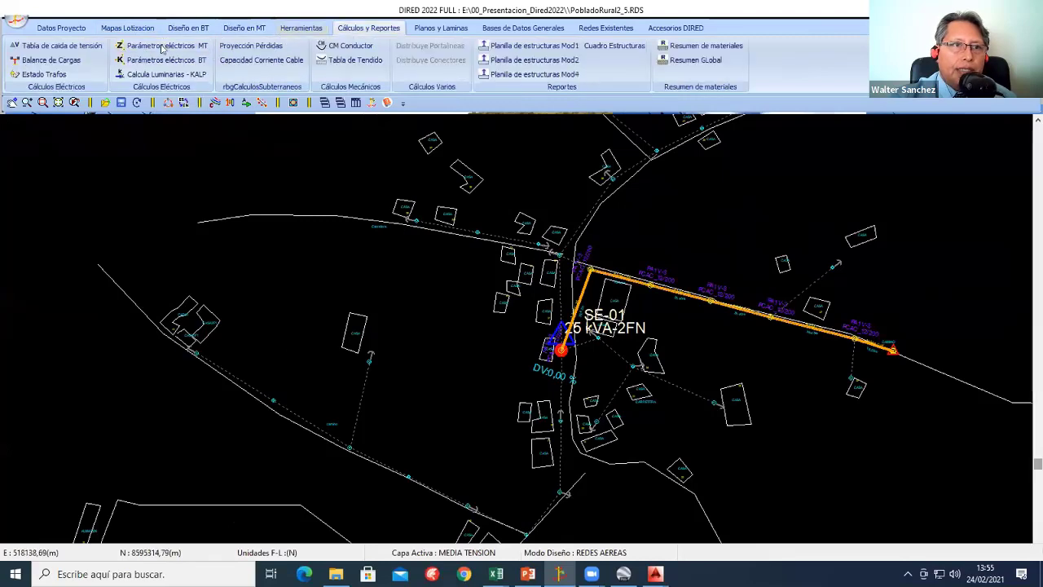
pyautogui.click(57, 46)
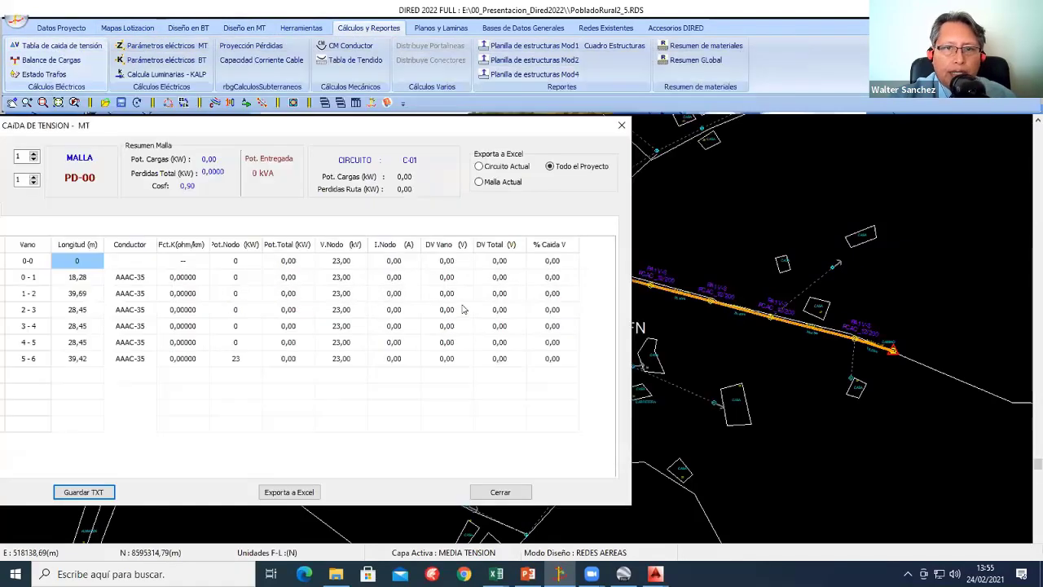
pyautogui.click(450, 310)
pyautogui.moveTo(222, 129); pyautogui.dragTo(372, 132)
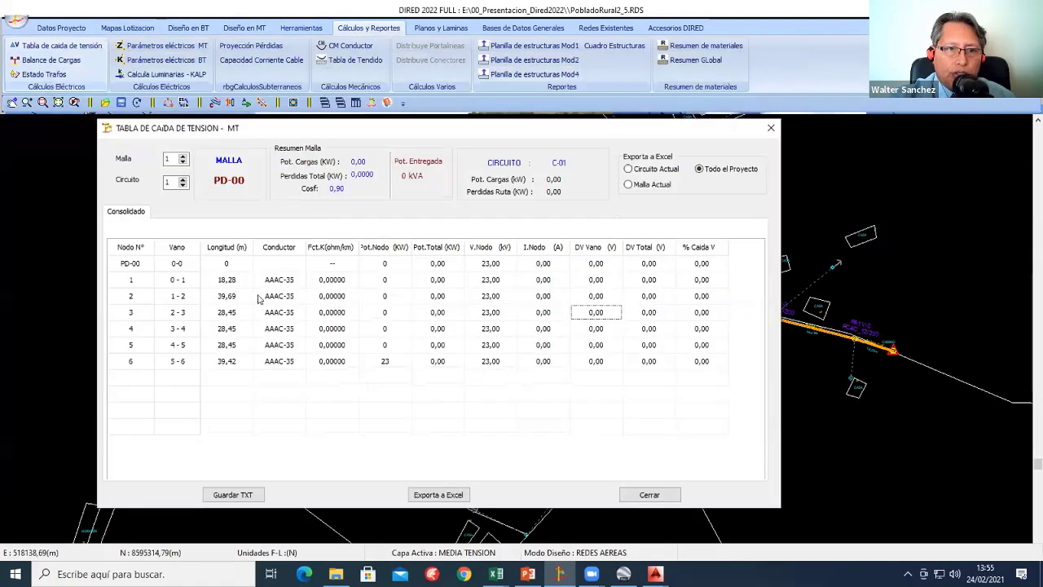
pyautogui.click(262, 296)
pyautogui.press('Down')
pyautogui.press('Down')
pyautogui.press('Down')
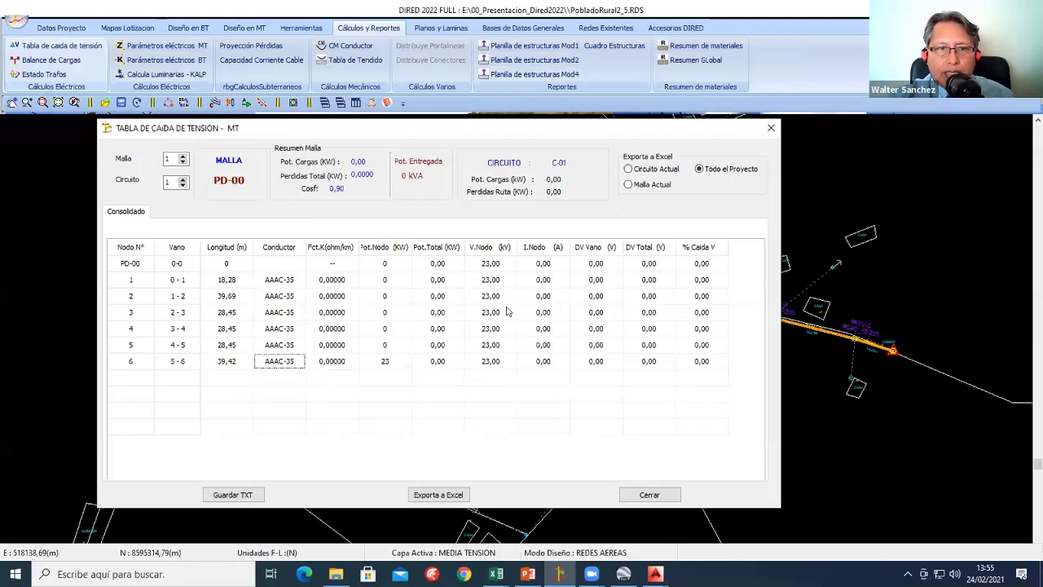
pyautogui.moveTo(512, 317); pyautogui.dragTo(456, 297)
pyautogui.click(489, 334)
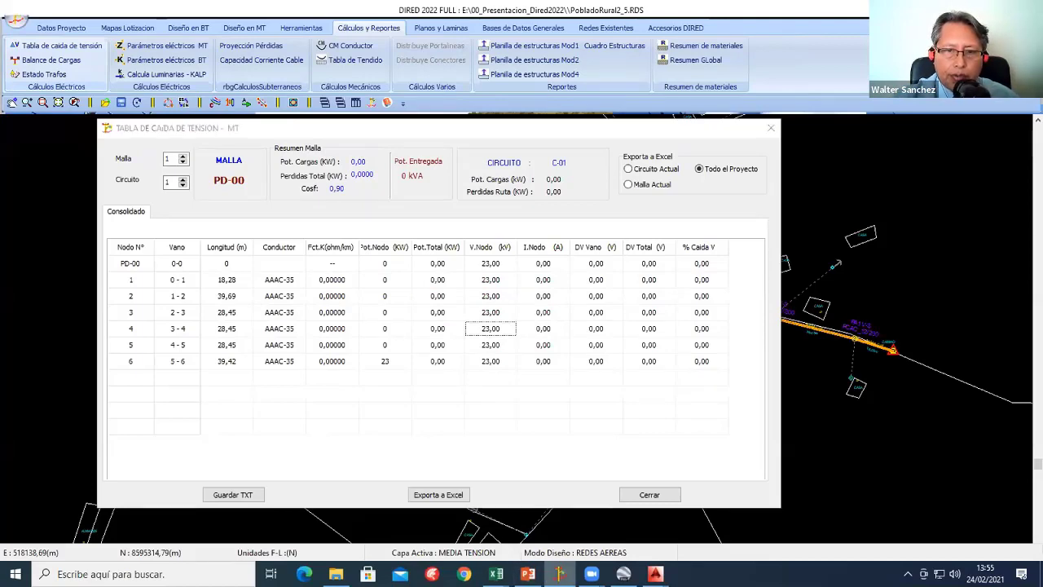
pyautogui.click(649, 494)
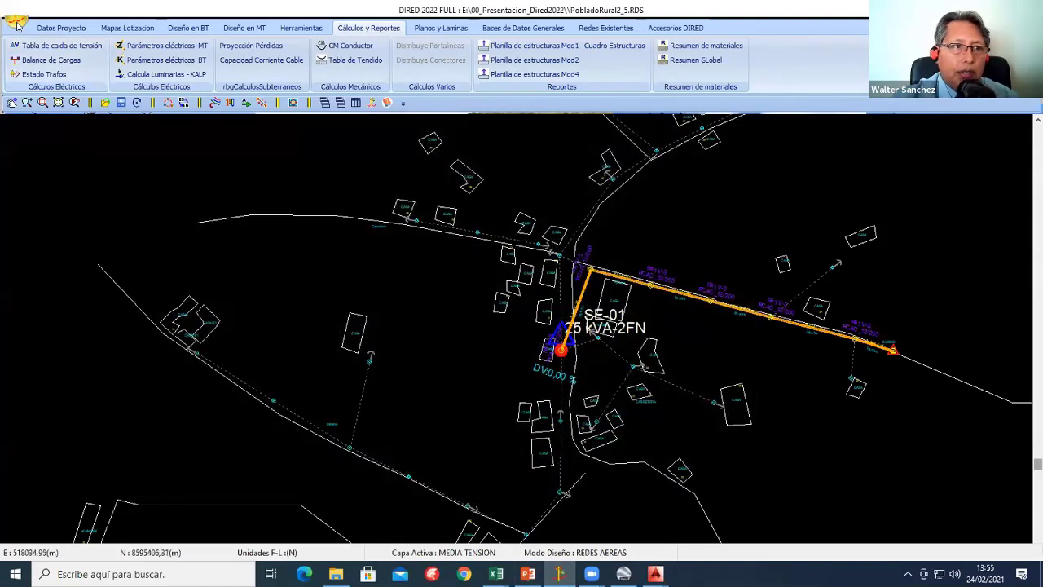
# Step: Open DU_SEPI_D8 DIRED DU_rev2.RDS, dismiss the loading error, and zoom around the network
pyautogui.click(15, 19)
pyautogui.click(47, 45)
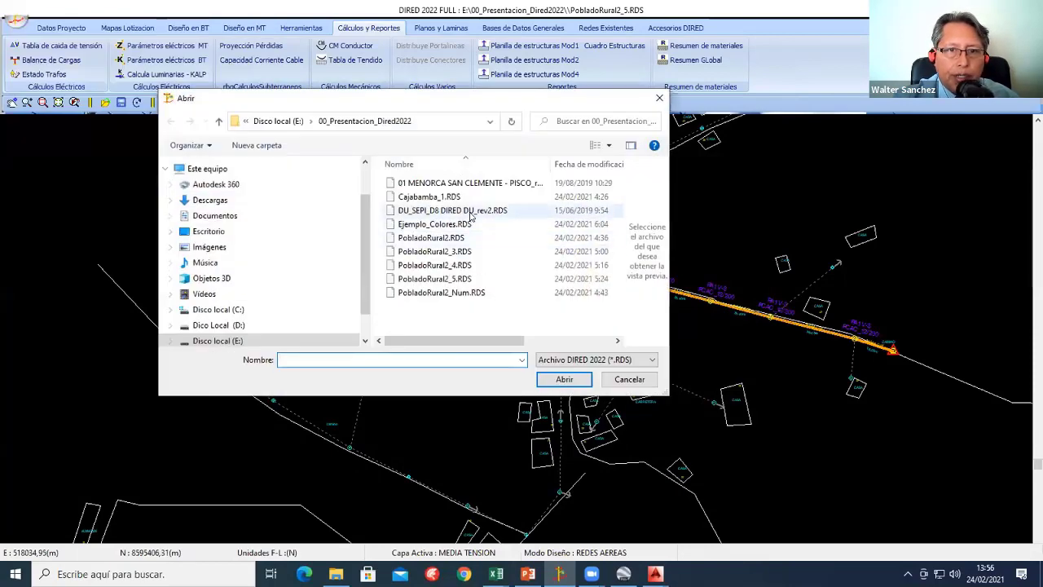
pyautogui.click(440, 210)
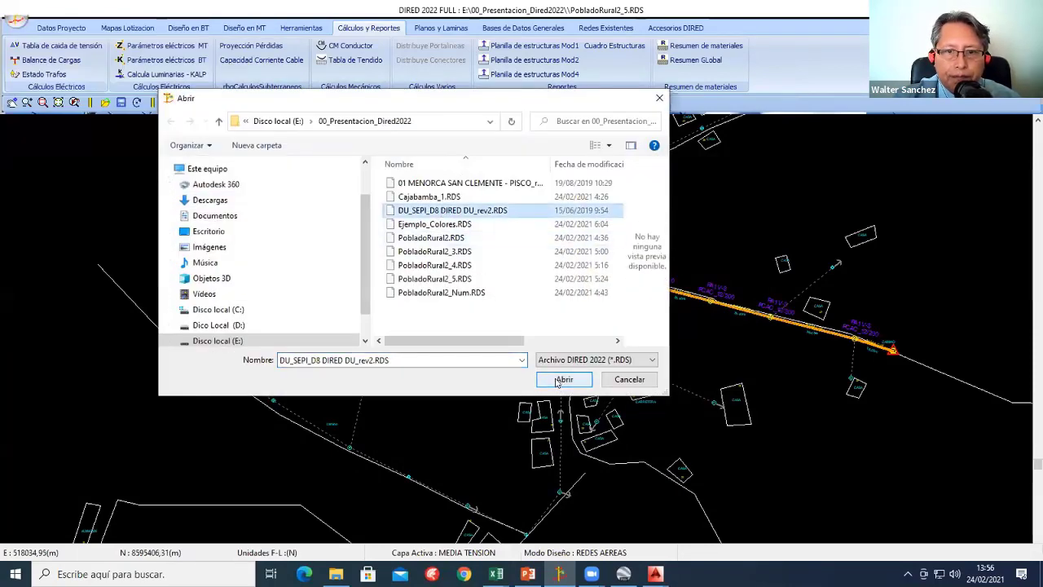
pyautogui.click(562, 380)
pyautogui.click(606, 308)
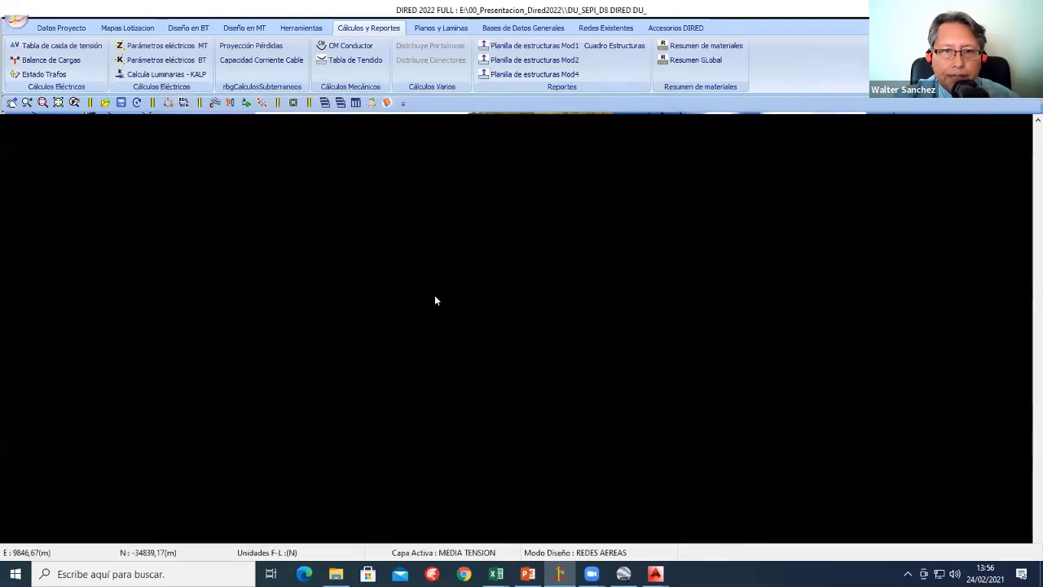
pyautogui.scroll(2, 432, 315)
pyautogui.scroll(2, 426, 322)
pyautogui.scroll(2, 421, 330)
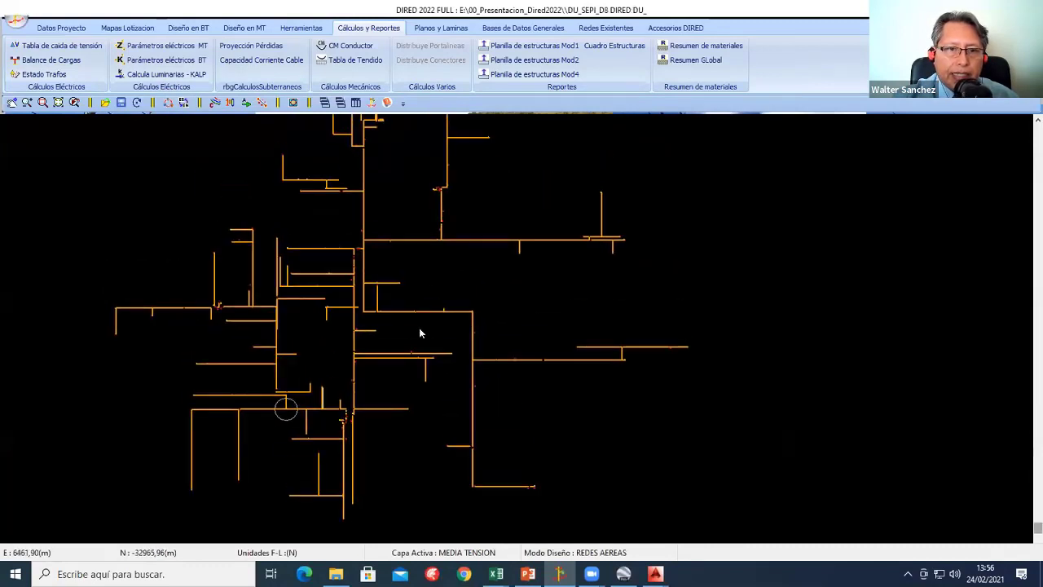
pyautogui.scroll(1, 419, 327)
pyautogui.scroll(1, 412, 308)
pyautogui.scroll(-3, 411, 309)
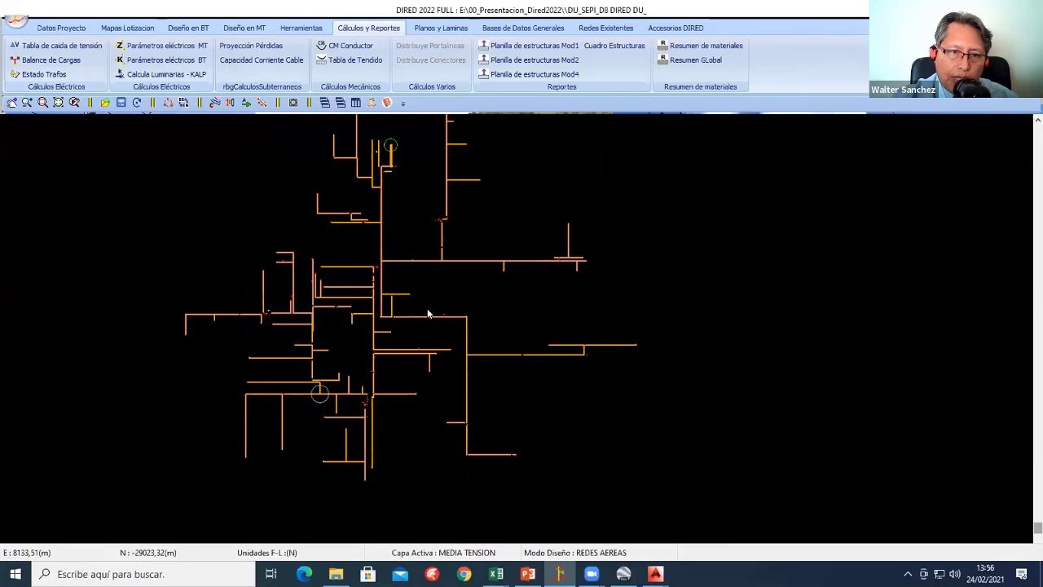
pyautogui.scroll(2, 427, 313)
pyautogui.scroll(-1, 403, 293)
pyautogui.scroll(-1, 424, 314)
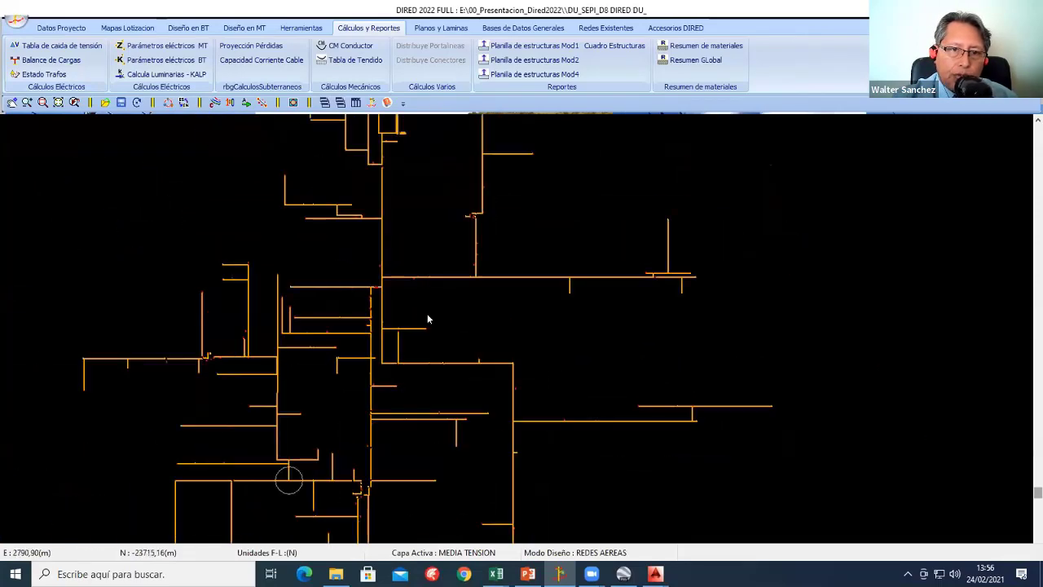
pyautogui.scroll(2, 419, 326)
# Step: Set Ampliar Grafico x Escala to 100 in Configuración General MT, apply it, and pan the drawing
pyautogui.scroll(2, 377, 345)
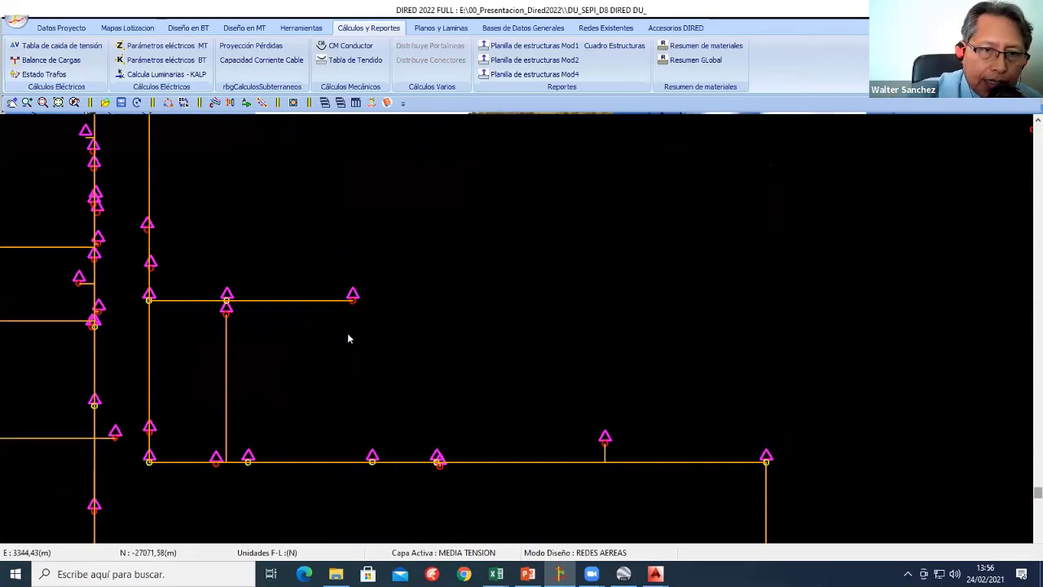
pyautogui.scroll(-1, 348, 338)
pyautogui.scroll(-1, 454, 389)
pyautogui.scroll(-1, 326, 245)
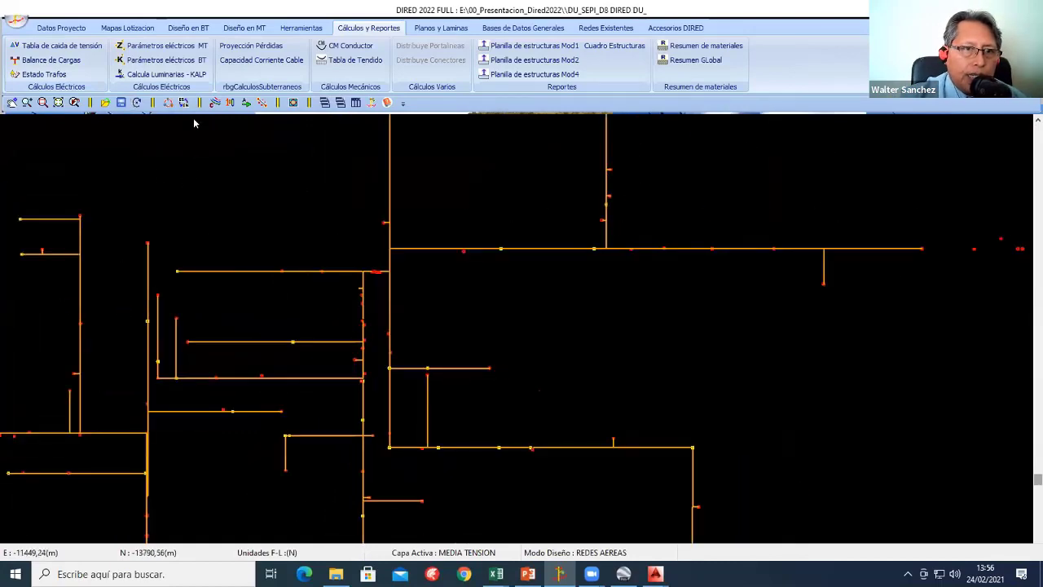
pyautogui.click(212, 101)
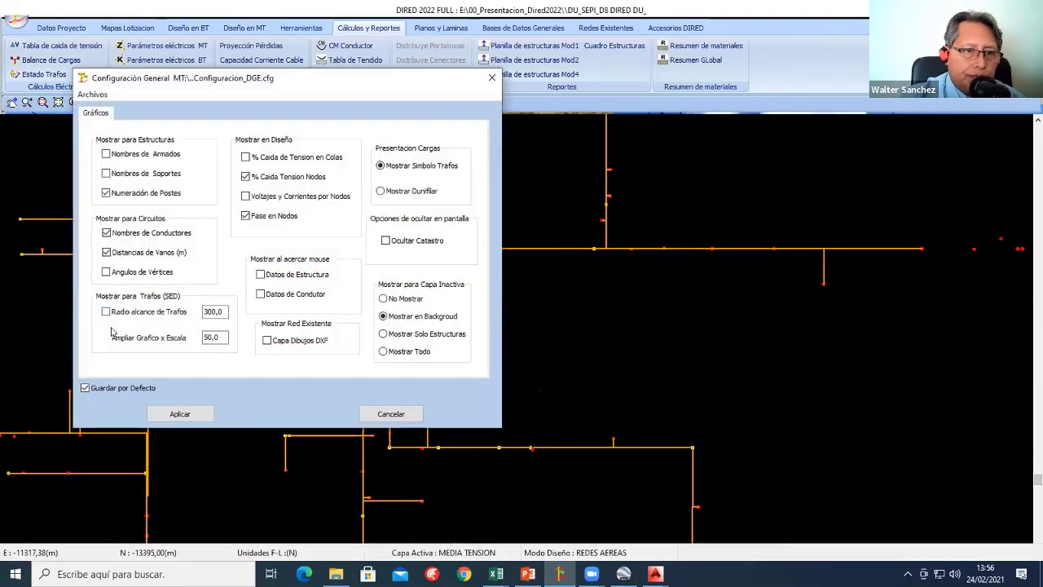
pyautogui.press('Tab')
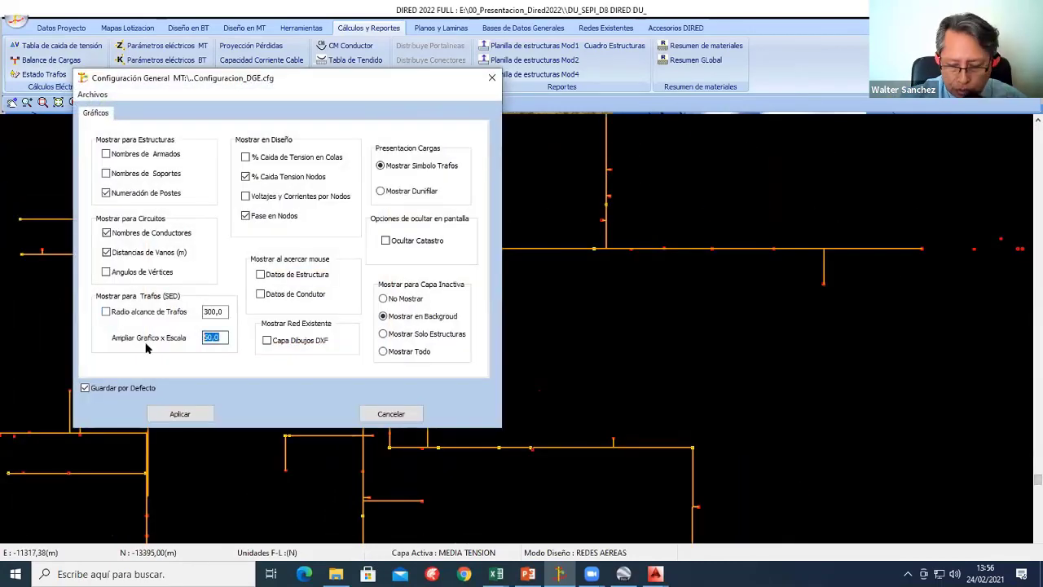
pyautogui.write('1')
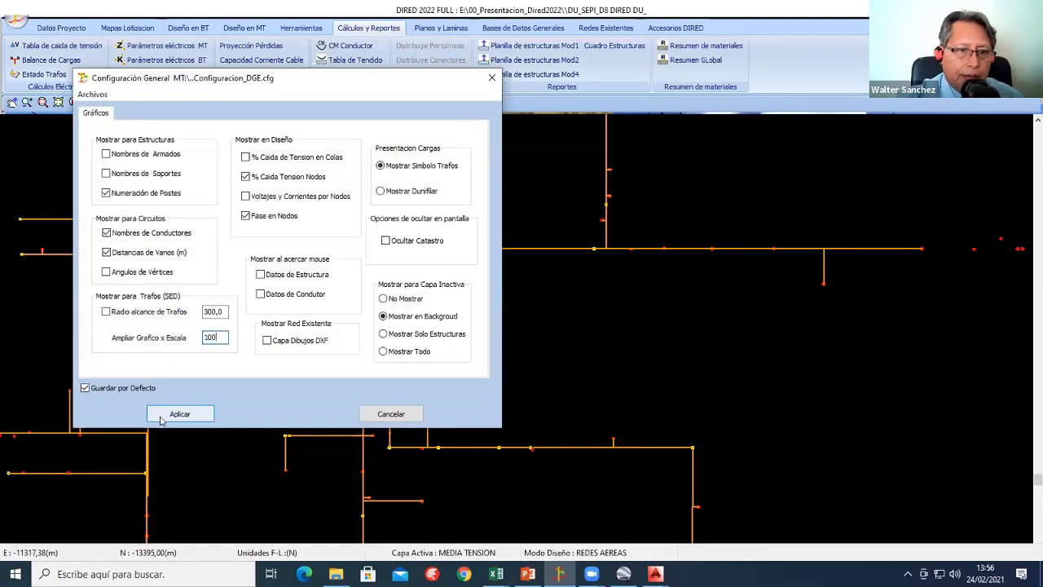
pyautogui.click(180, 414)
pyautogui.scroll(-3, 366, 282)
pyautogui.scroll(3, 366, 282)
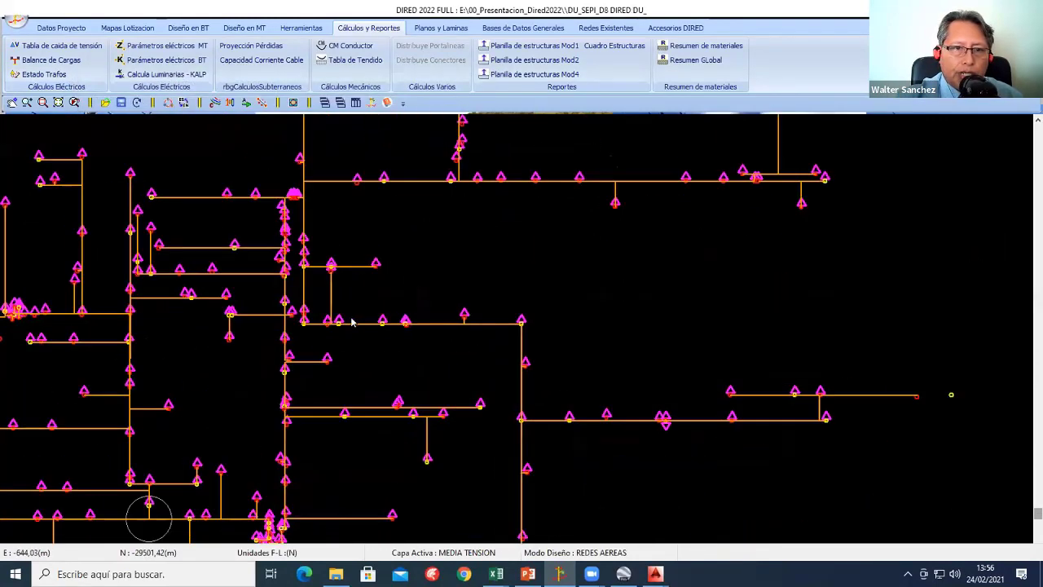
pyautogui.scroll(-2, 366, 282)
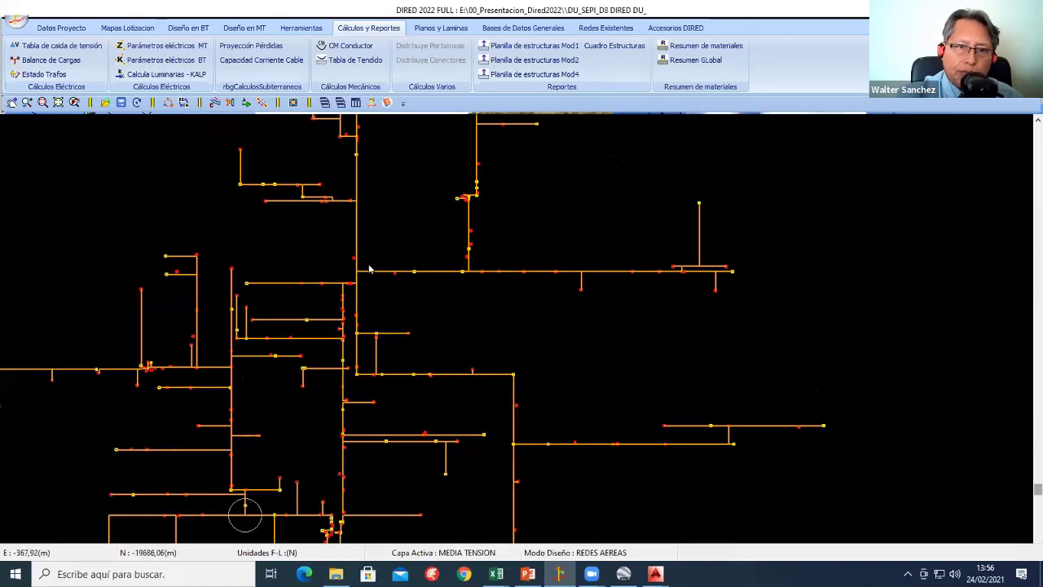
pyautogui.moveTo(347, 331); pyautogui.dragTo(357, 271, button='middle')
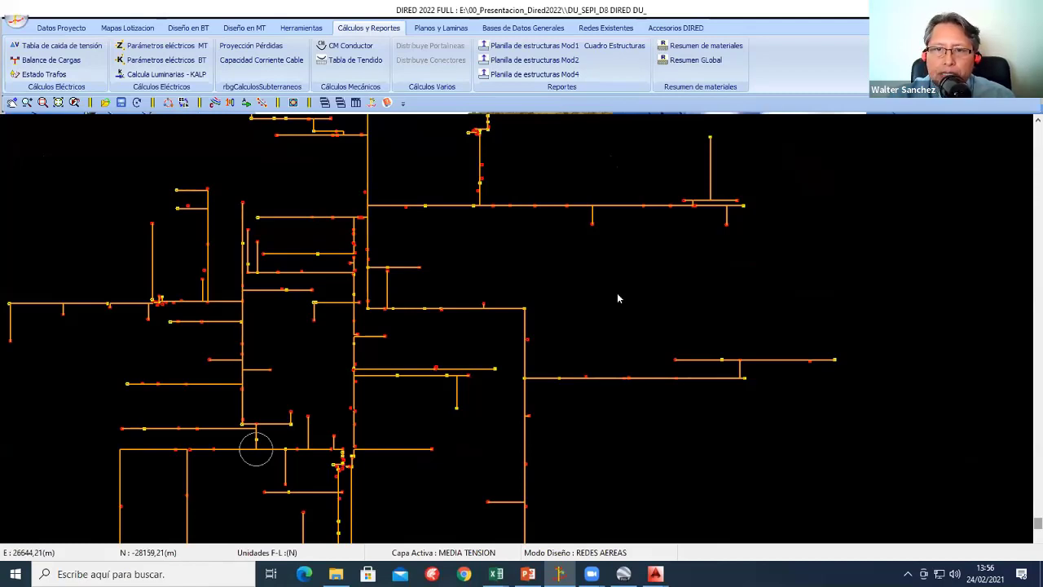
# Step: Open the BD Estructuras MT database from Bases de Datos Generales and cancel out of it
pyautogui.click(522, 28)
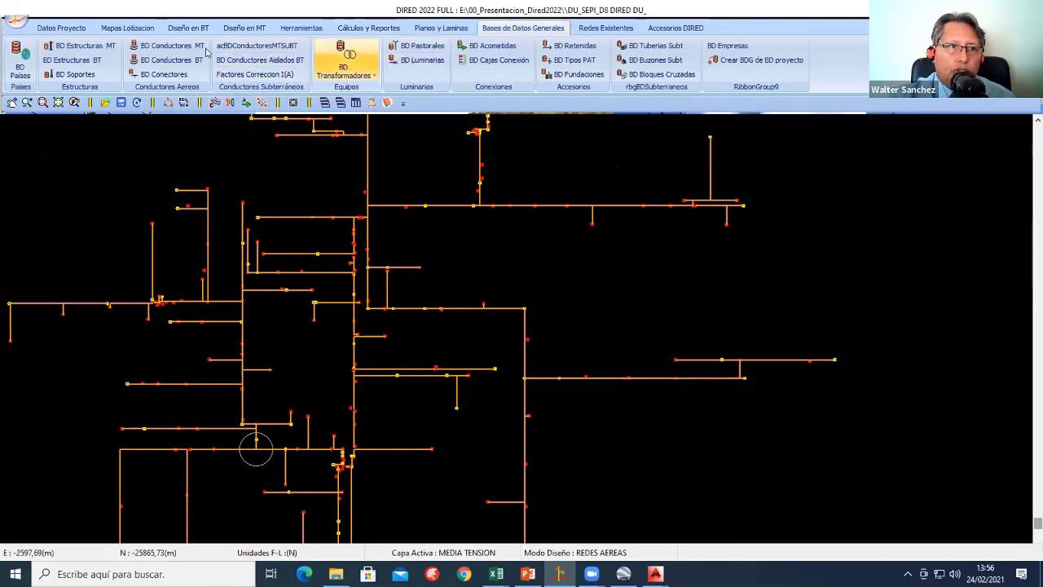
pyautogui.click(82, 45)
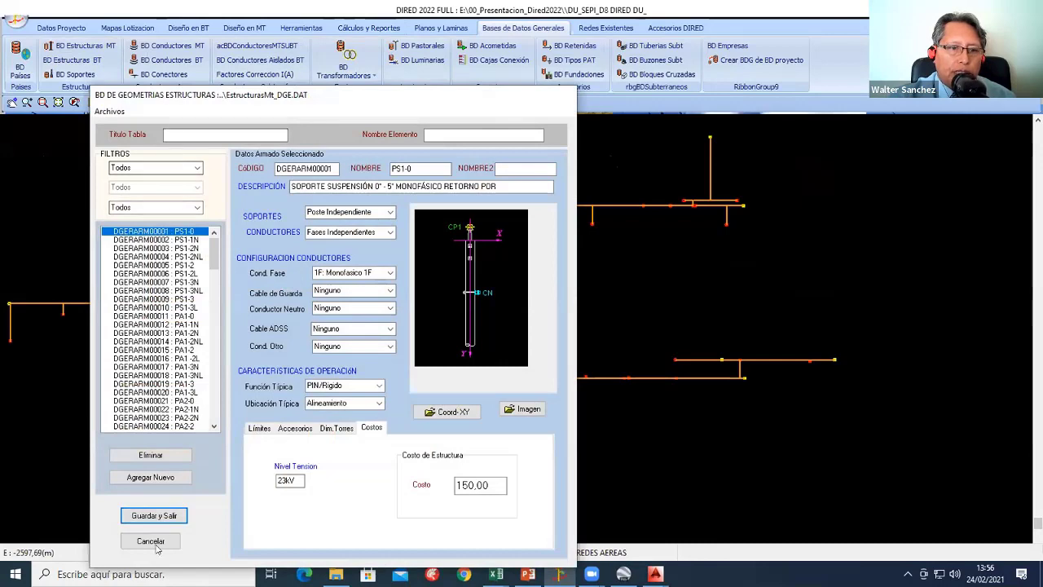
pyautogui.click(150, 541)
# Step: Open BD Estructuras BT and view the details of structures E2, E3 and E4
pyautogui.click(78, 60)
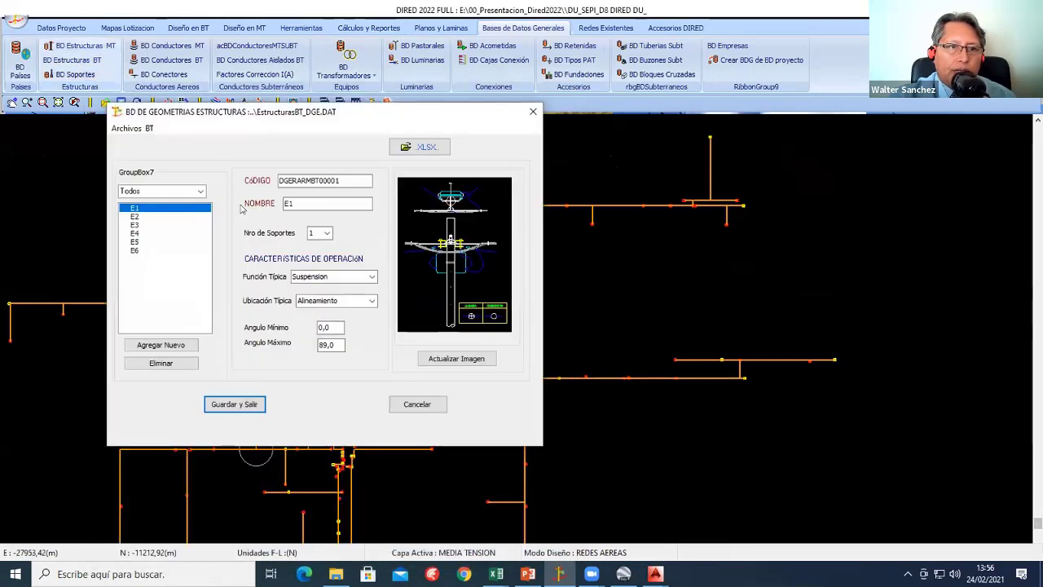
pyautogui.click(135, 216)
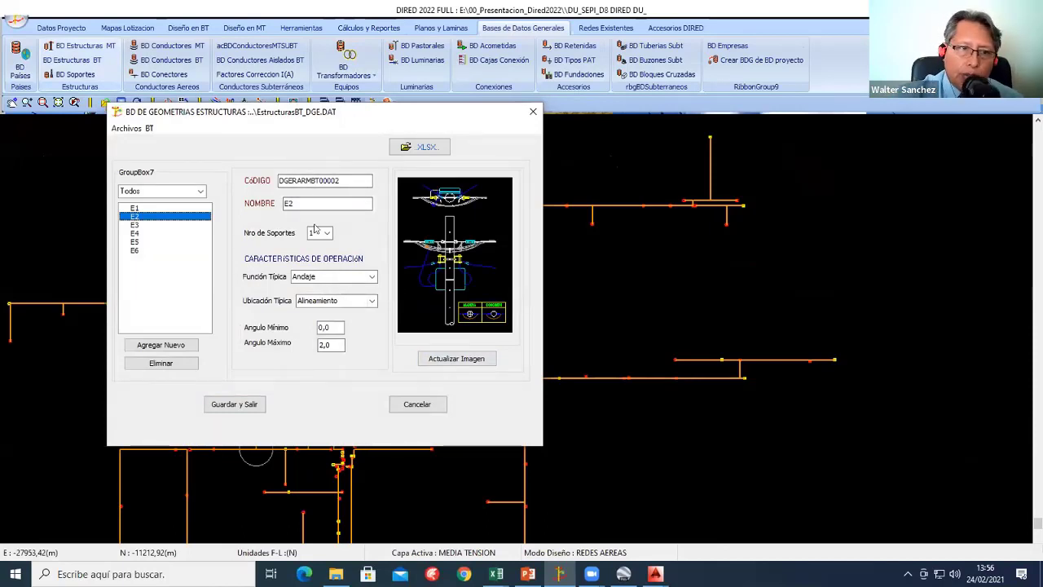
pyautogui.click(158, 226)
pyautogui.click(149, 234)
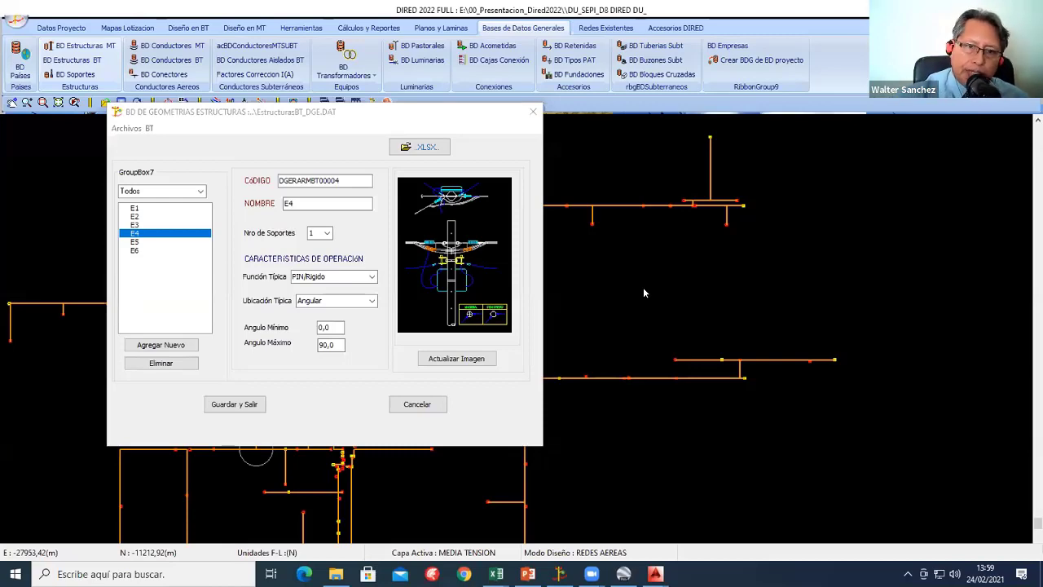
# Step: Close the structures database, then load Configuracion_CRE.cfg, review its Archivos BD, and cancel
pyautogui.click(417, 403)
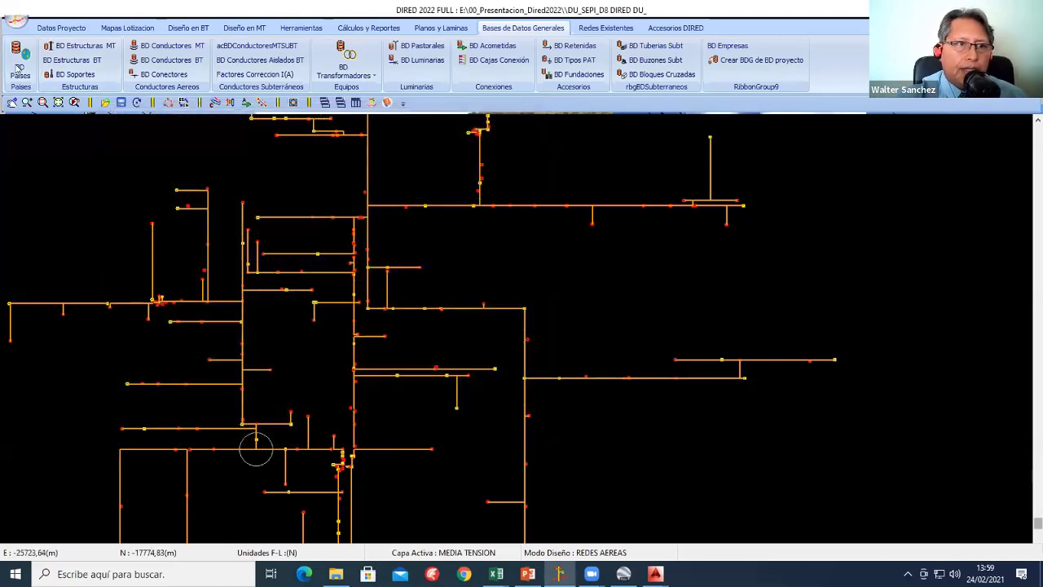
pyautogui.click(54, 29)
pyautogui.click(47, 62)
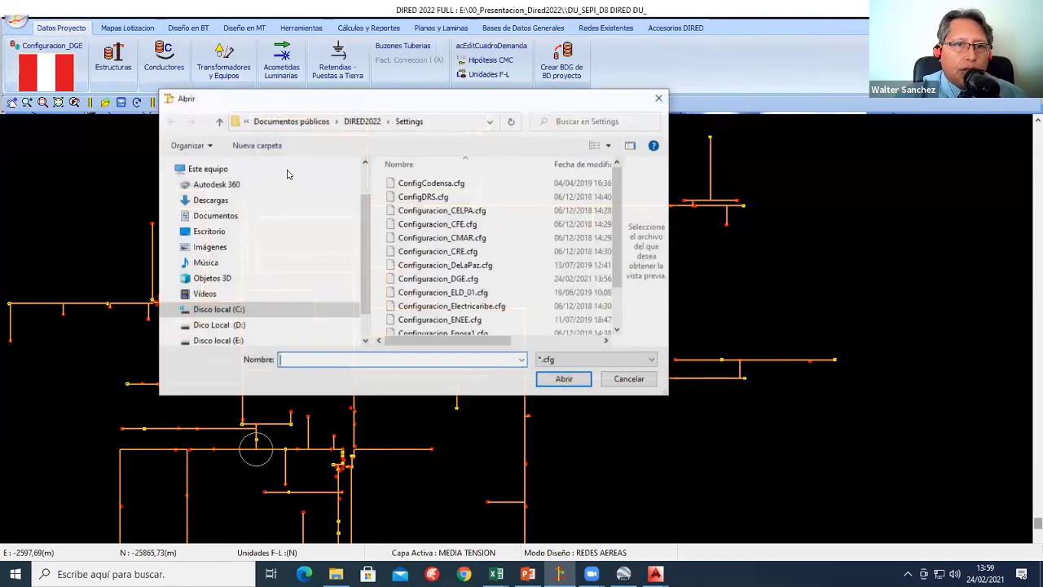
pyautogui.moveTo(431, 102); pyautogui.dragTo(403, 47)
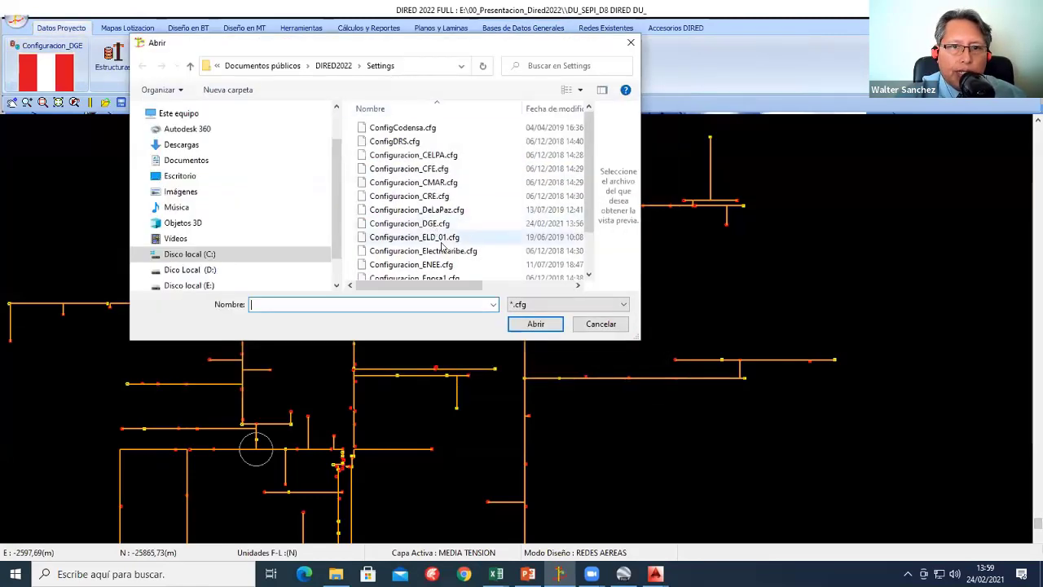
pyautogui.click(435, 196)
pyautogui.click(536, 324)
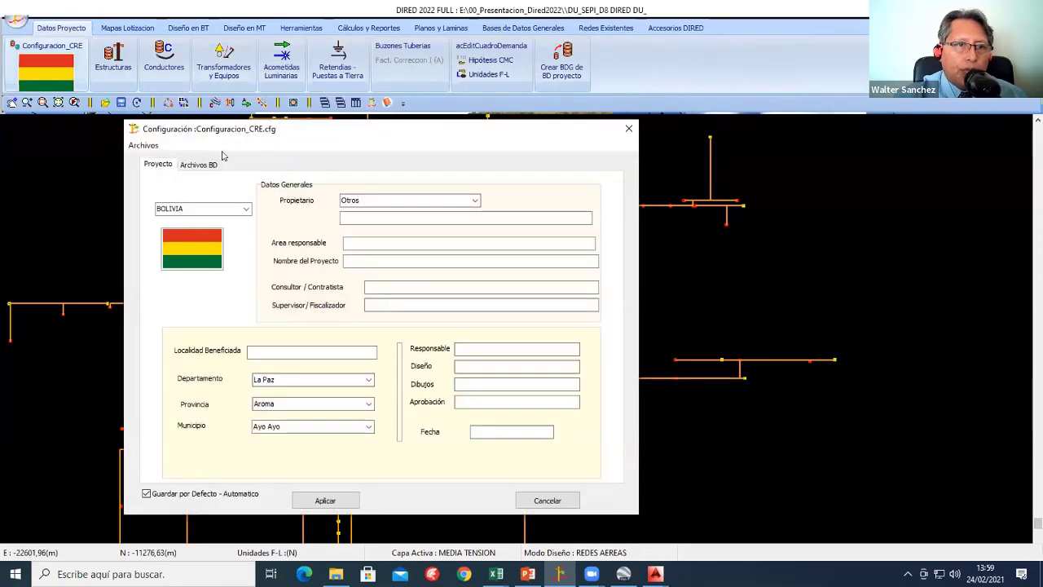
pyautogui.click(204, 165)
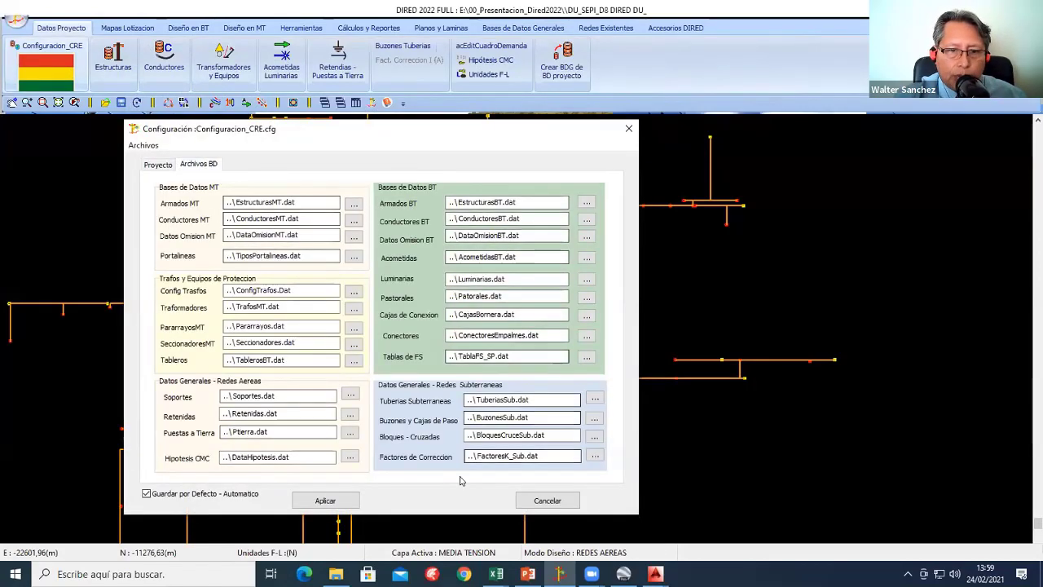
pyautogui.click(547, 501)
# Step: Load Configuracion_Electricaribe.cfg, review its Archivos BD paths, and cancel without applying changes
pyautogui.click(53, 53)
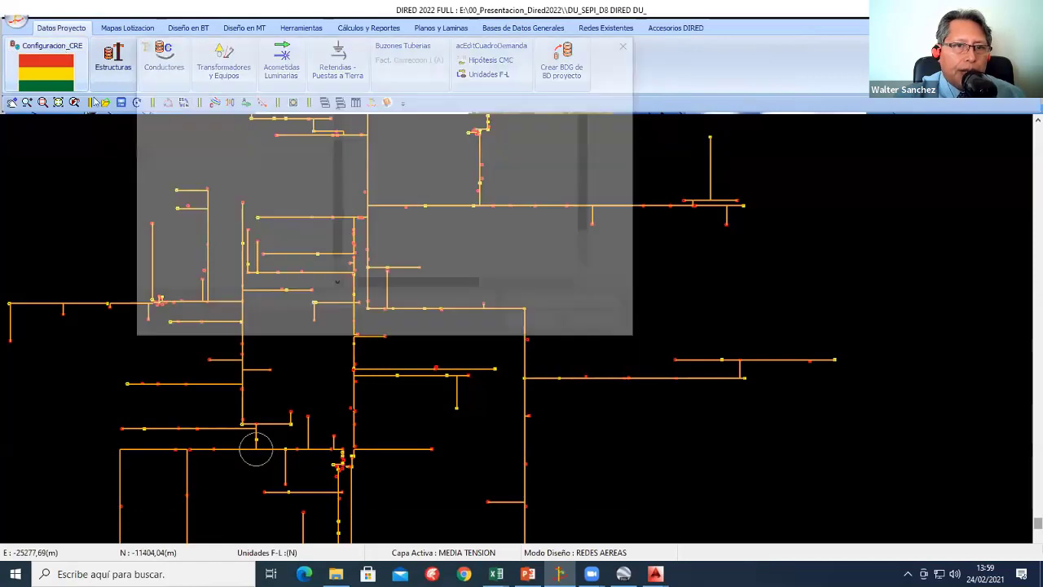
pyautogui.click(410, 251)
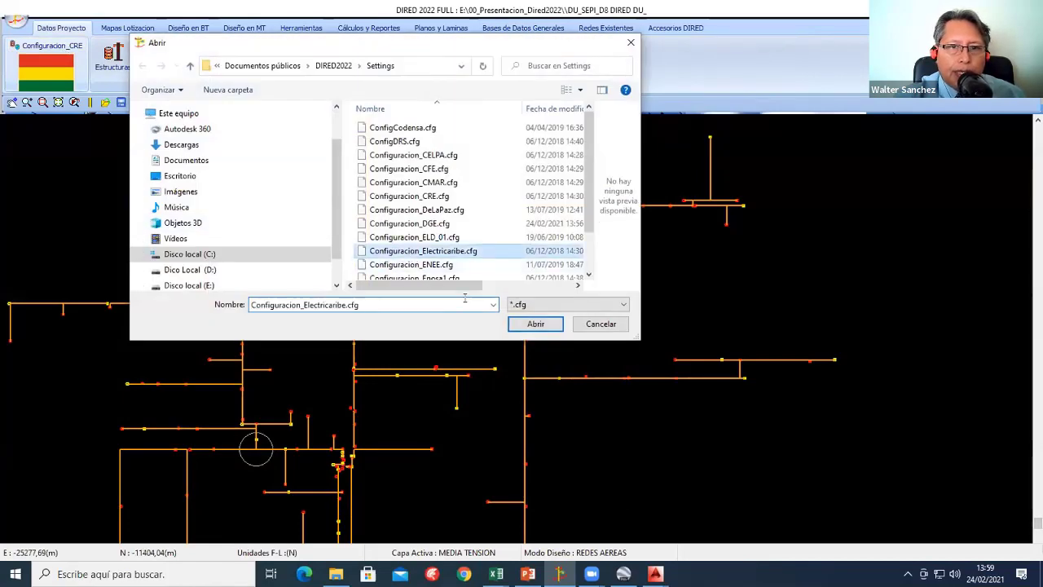
pyautogui.click(536, 324)
pyautogui.click(71, 91)
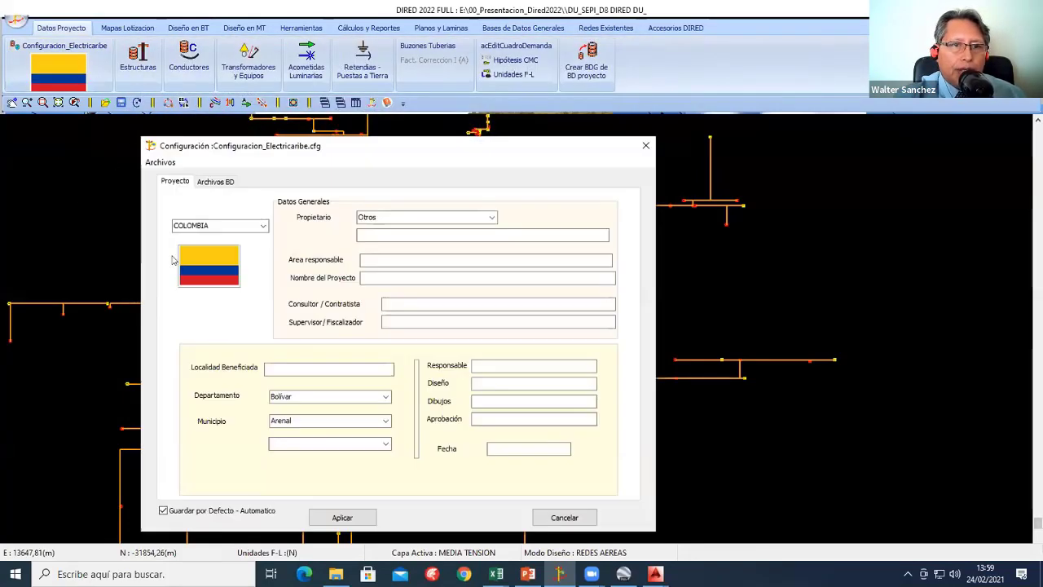
pyautogui.click(215, 181)
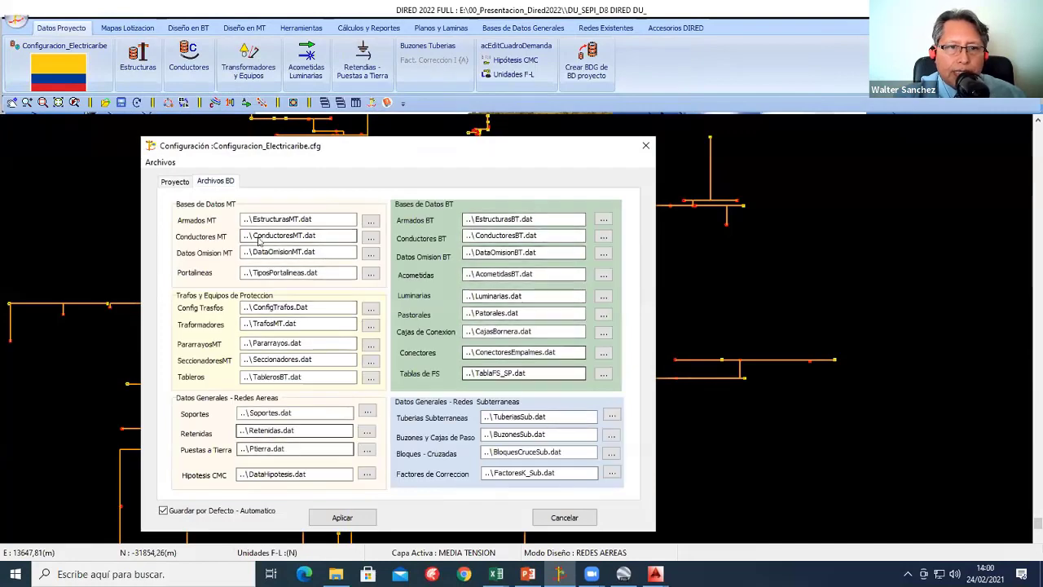
pyautogui.click(565, 518)
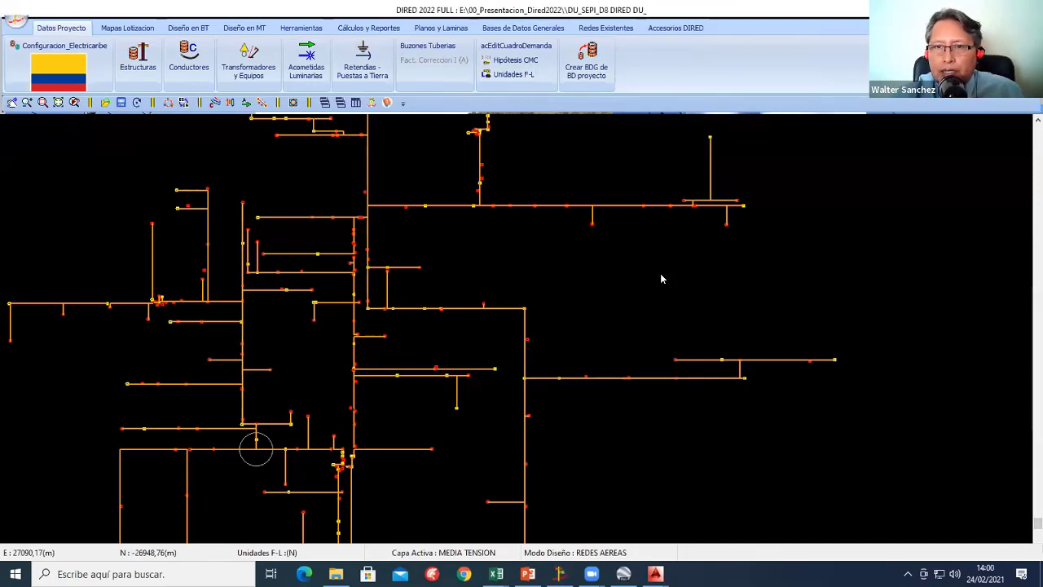
# Step: Load Configuracion_ENEE.cfg, review its Archivos BD tab, and cancel the settings dialog
pyautogui.click(59, 47)
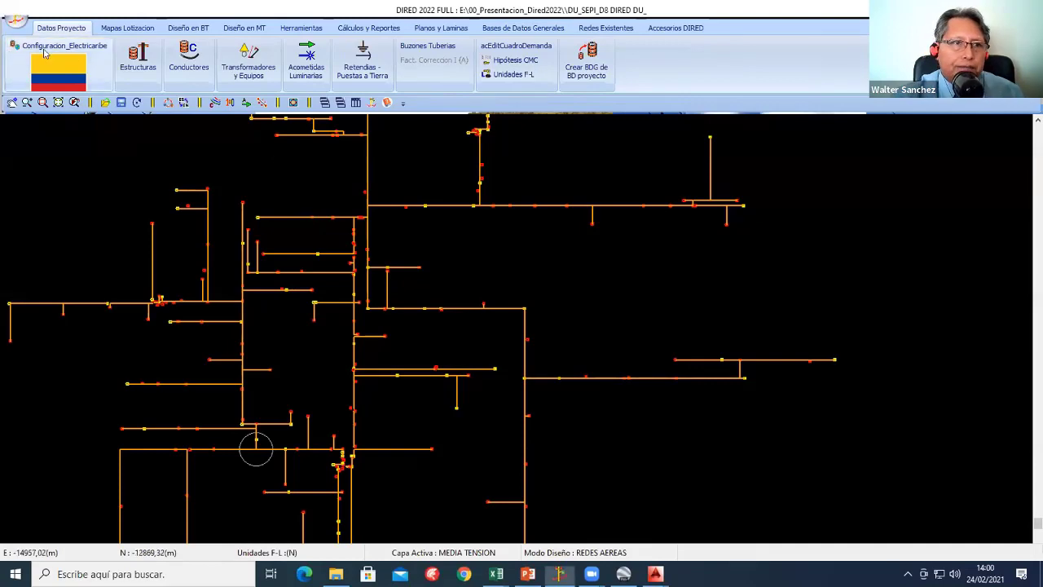
pyautogui.scroll(-1, 477, 214)
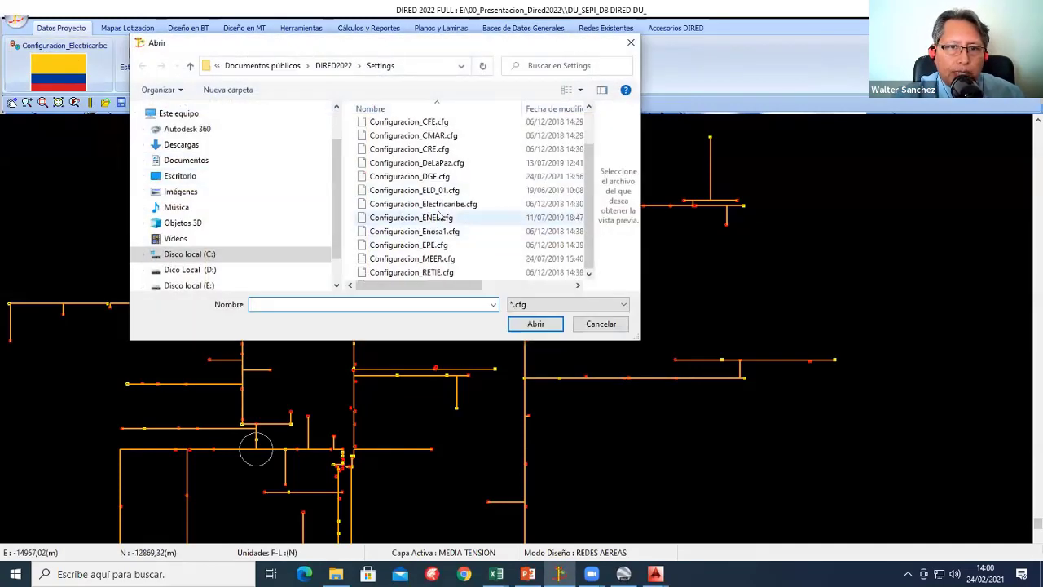
pyautogui.click(440, 217)
pyautogui.click(515, 324)
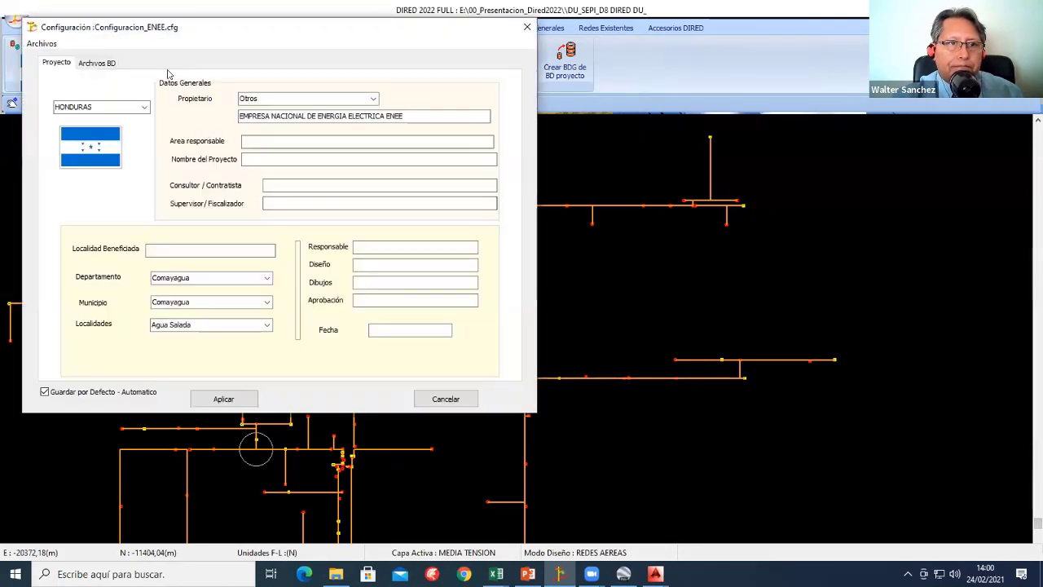
pyautogui.click(97, 63)
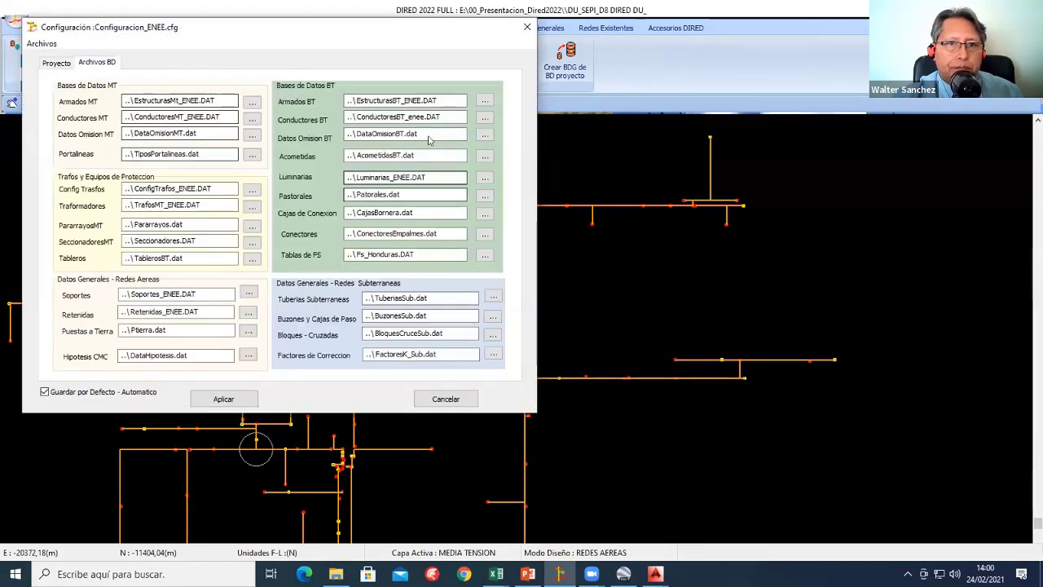
pyautogui.click(445, 399)
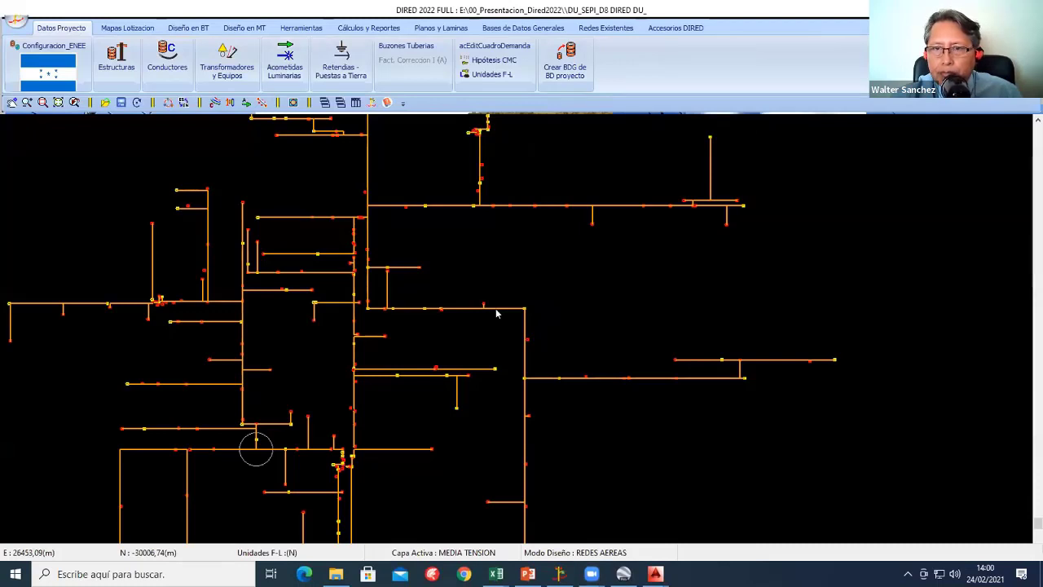
# Step: Open the ENEE BD Estructuras MT database and select structure ENEEARM00002 ER-II-2
pyautogui.click(416, 30)
pyautogui.click(514, 28)
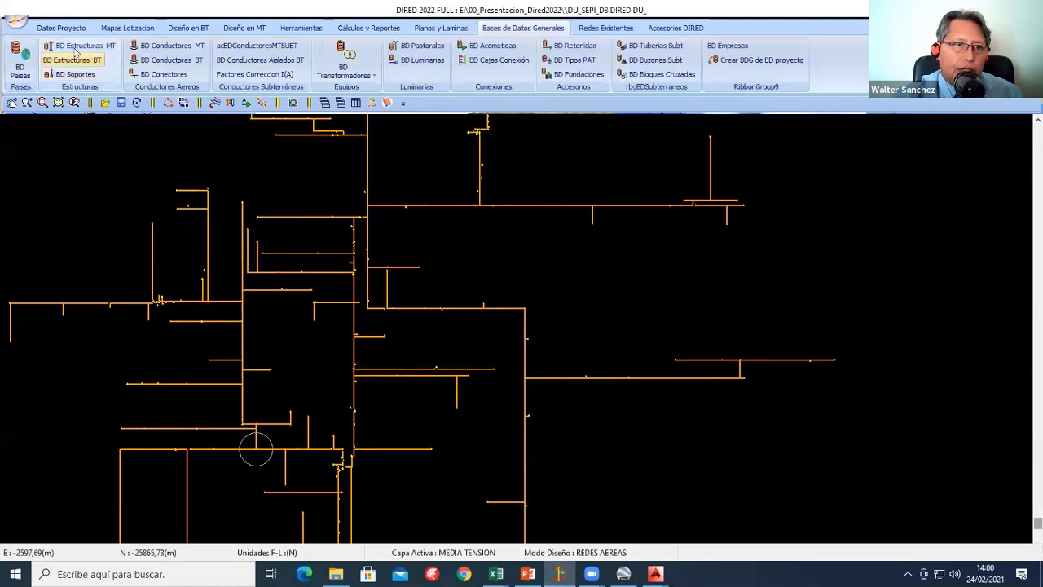
pyautogui.click(80, 45)
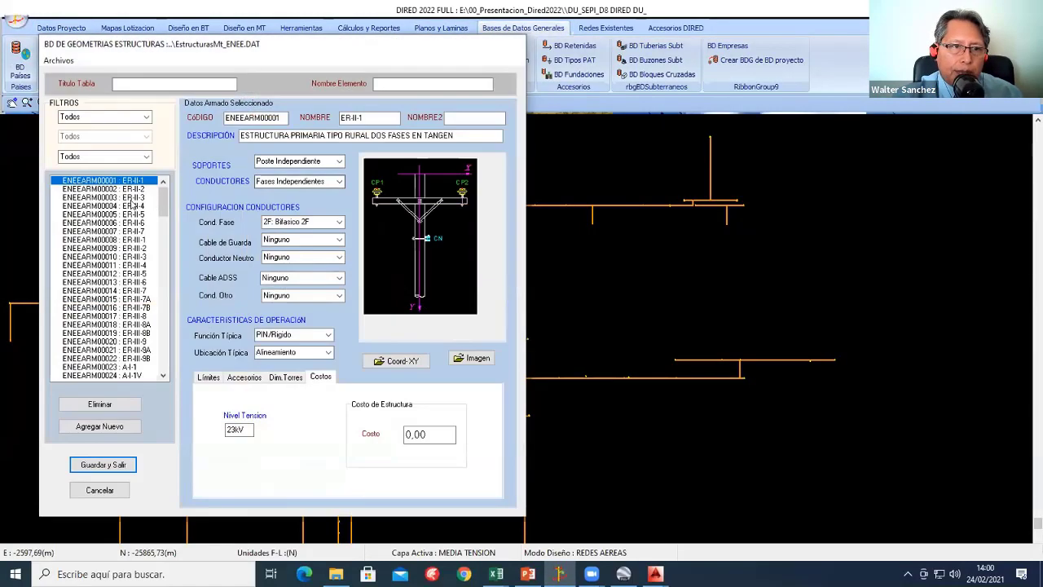
pyautogui.click(106, 207)
pyautogui.click(150, 189)
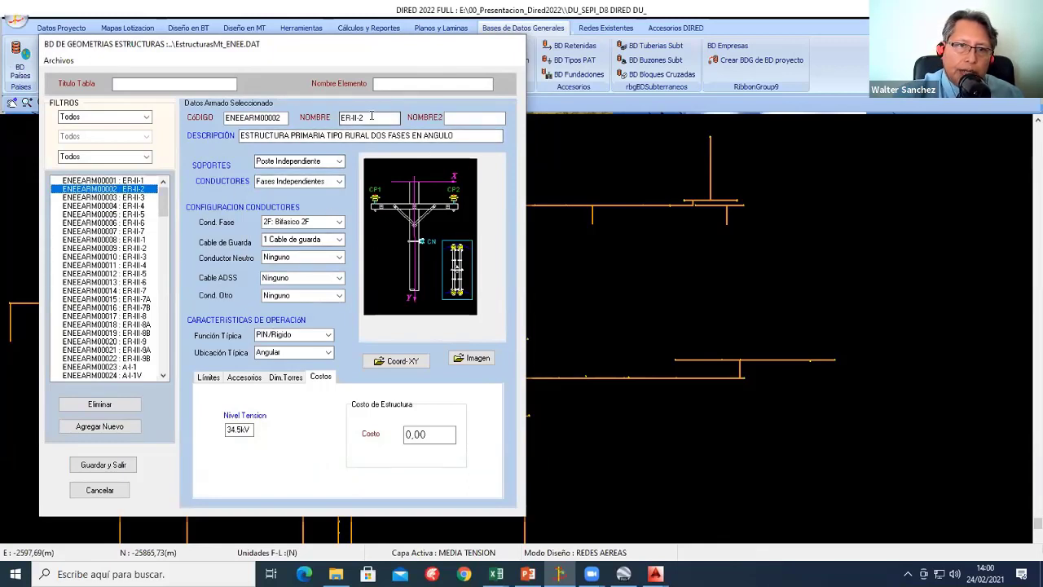
# Step: Highlight ER-II-2's name and code number, scroll its details, and open the Archivos menu
pyautogui.moveTo(371, 117); pyautogui.dragTo(329, 116)
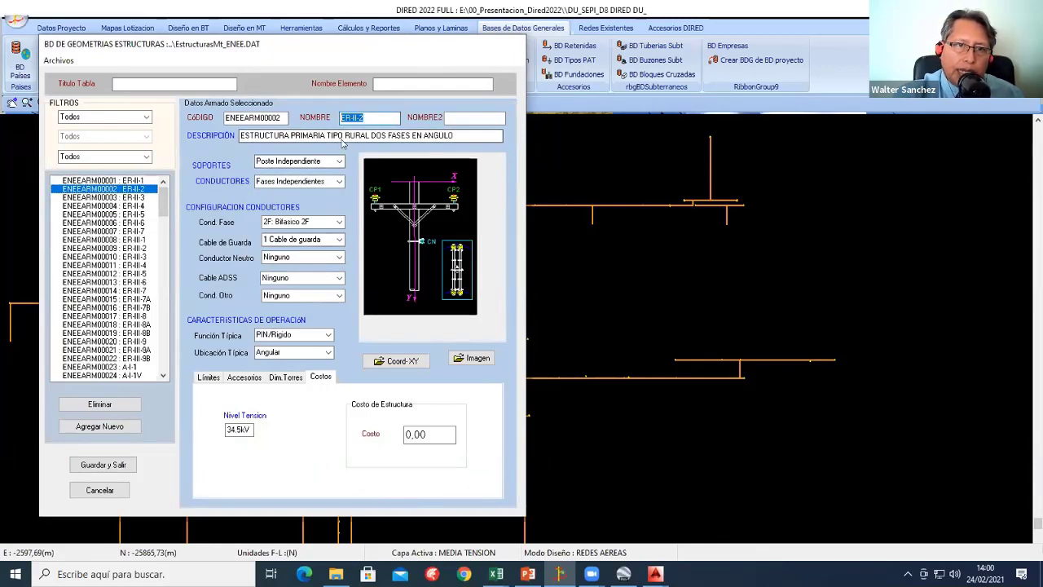
pyautogui.moveTo(282, 118); pyautogui.dragTo(267, 117)
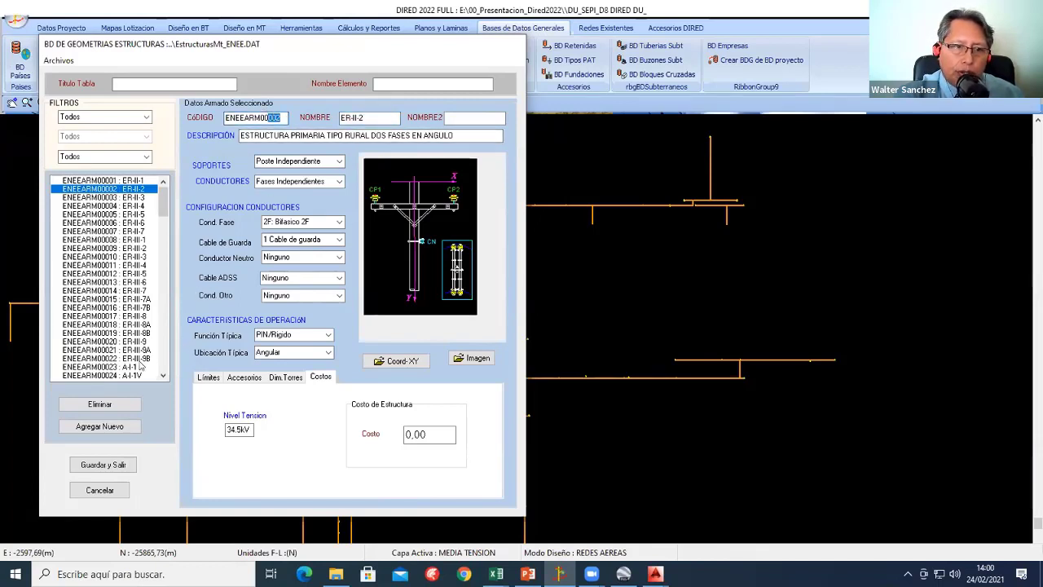
pyautogui.scroll(-2, 137, 350)
pyautogui.scroll(-4, 137, 351)
pyautogui.scroll(-4, 137, 350)
pyautogui.scroll(-5, 137, 350)
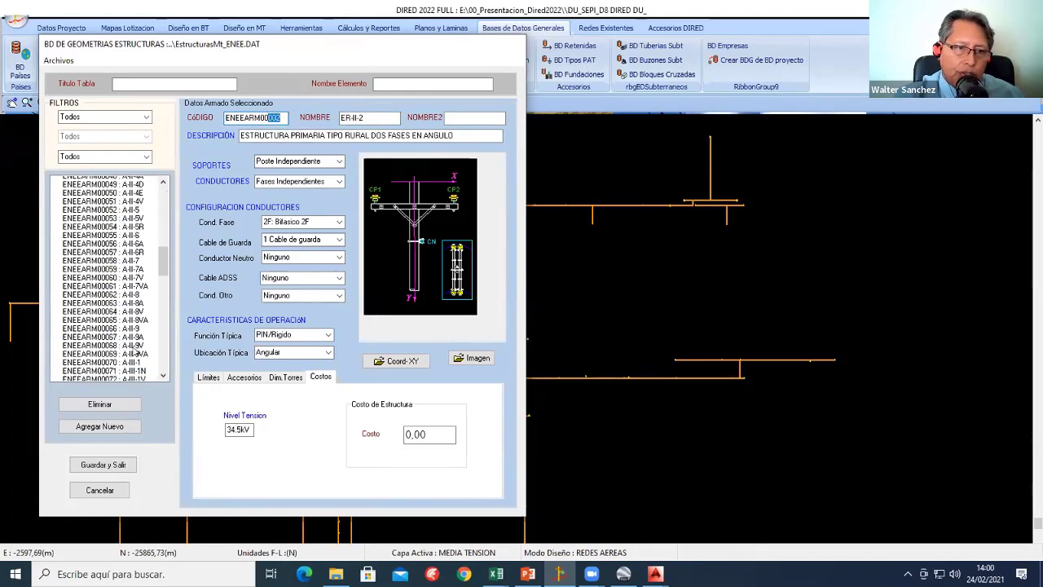
pyautogui.scroll(-5, 137, 351)
pyautogui.scroll(-4, 137, 351)
pyautogui.click(64, 62)
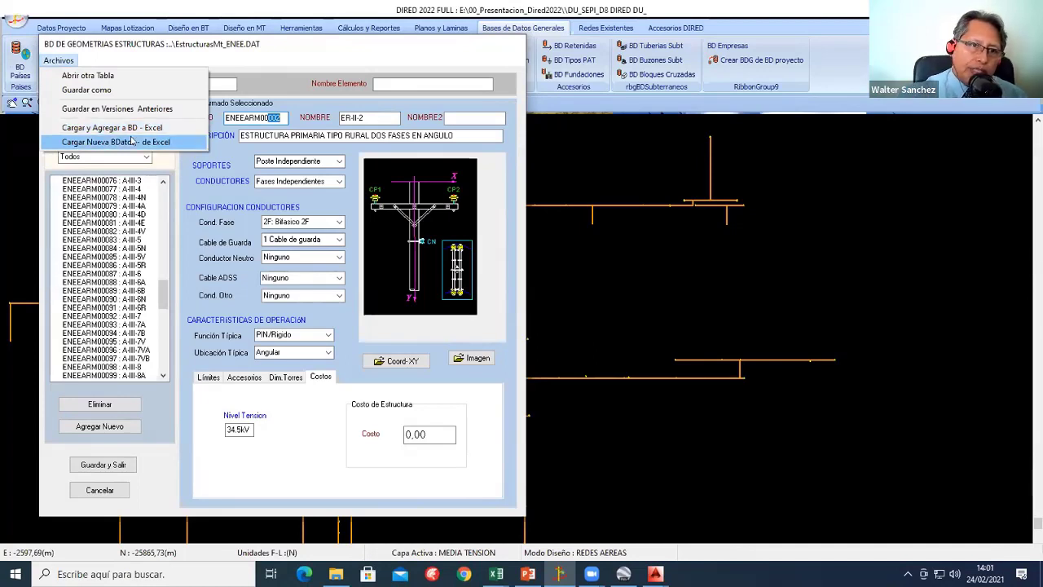
# Step: Close the structures database without saving and show slide 6 of the PowerPoint presentation
pyautogui.click(258, 62)
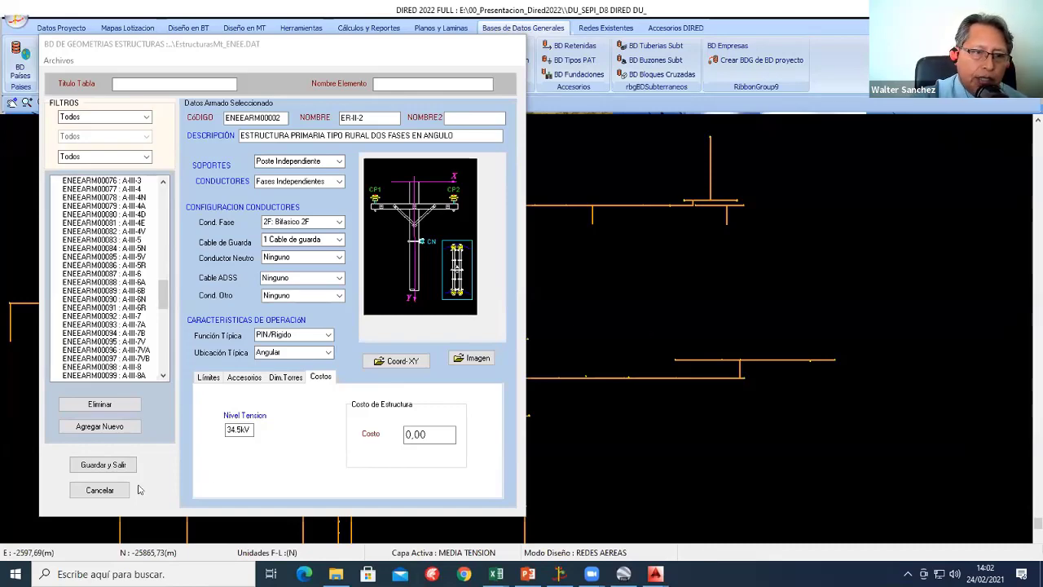
pyautogui.click(106, 489)
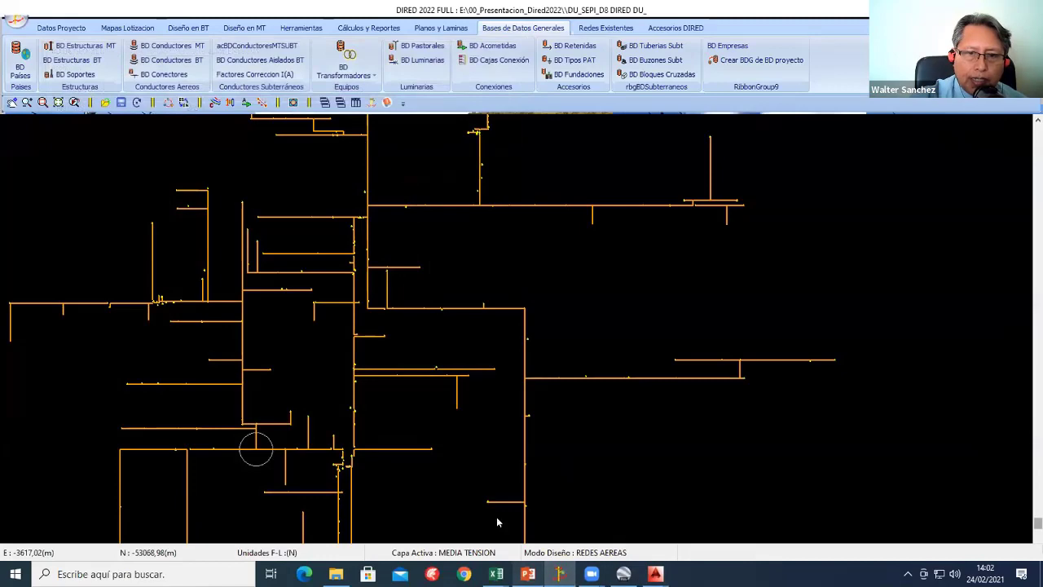
pyautogui.click(528, 574)
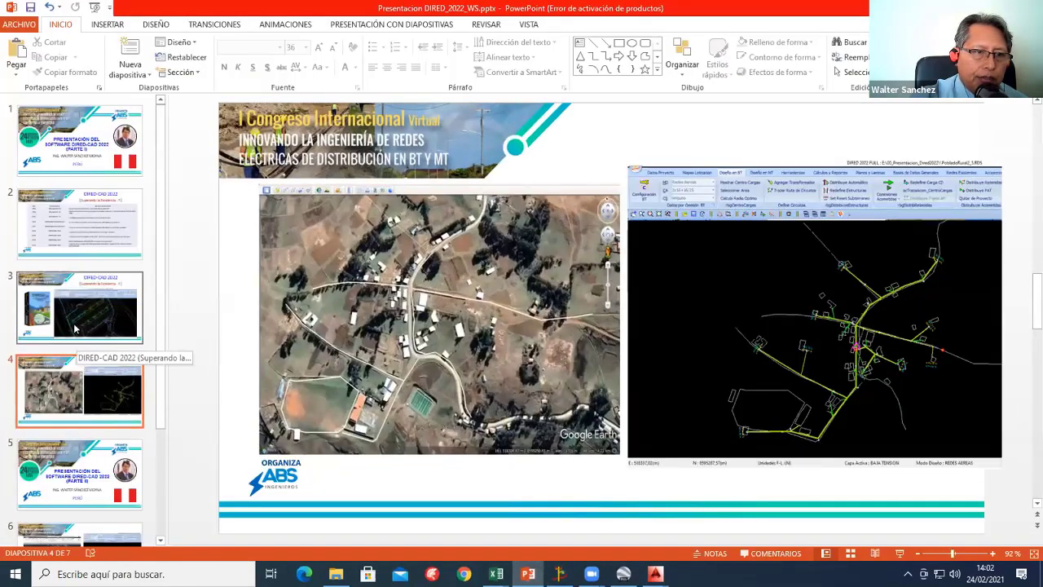
pyautogui.scroll(-2, 70, 318)
pyautogui.click(79, 434)
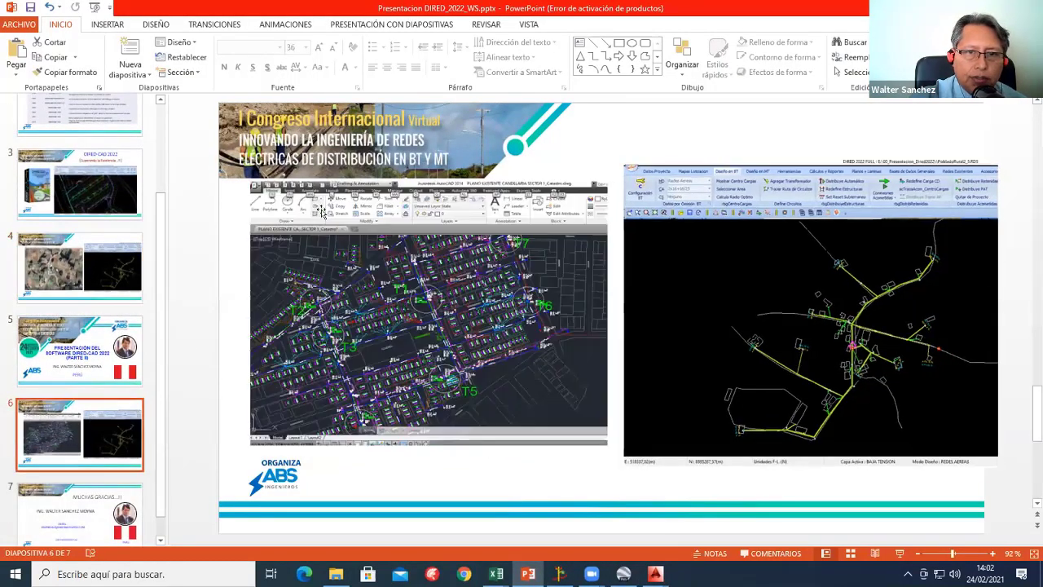